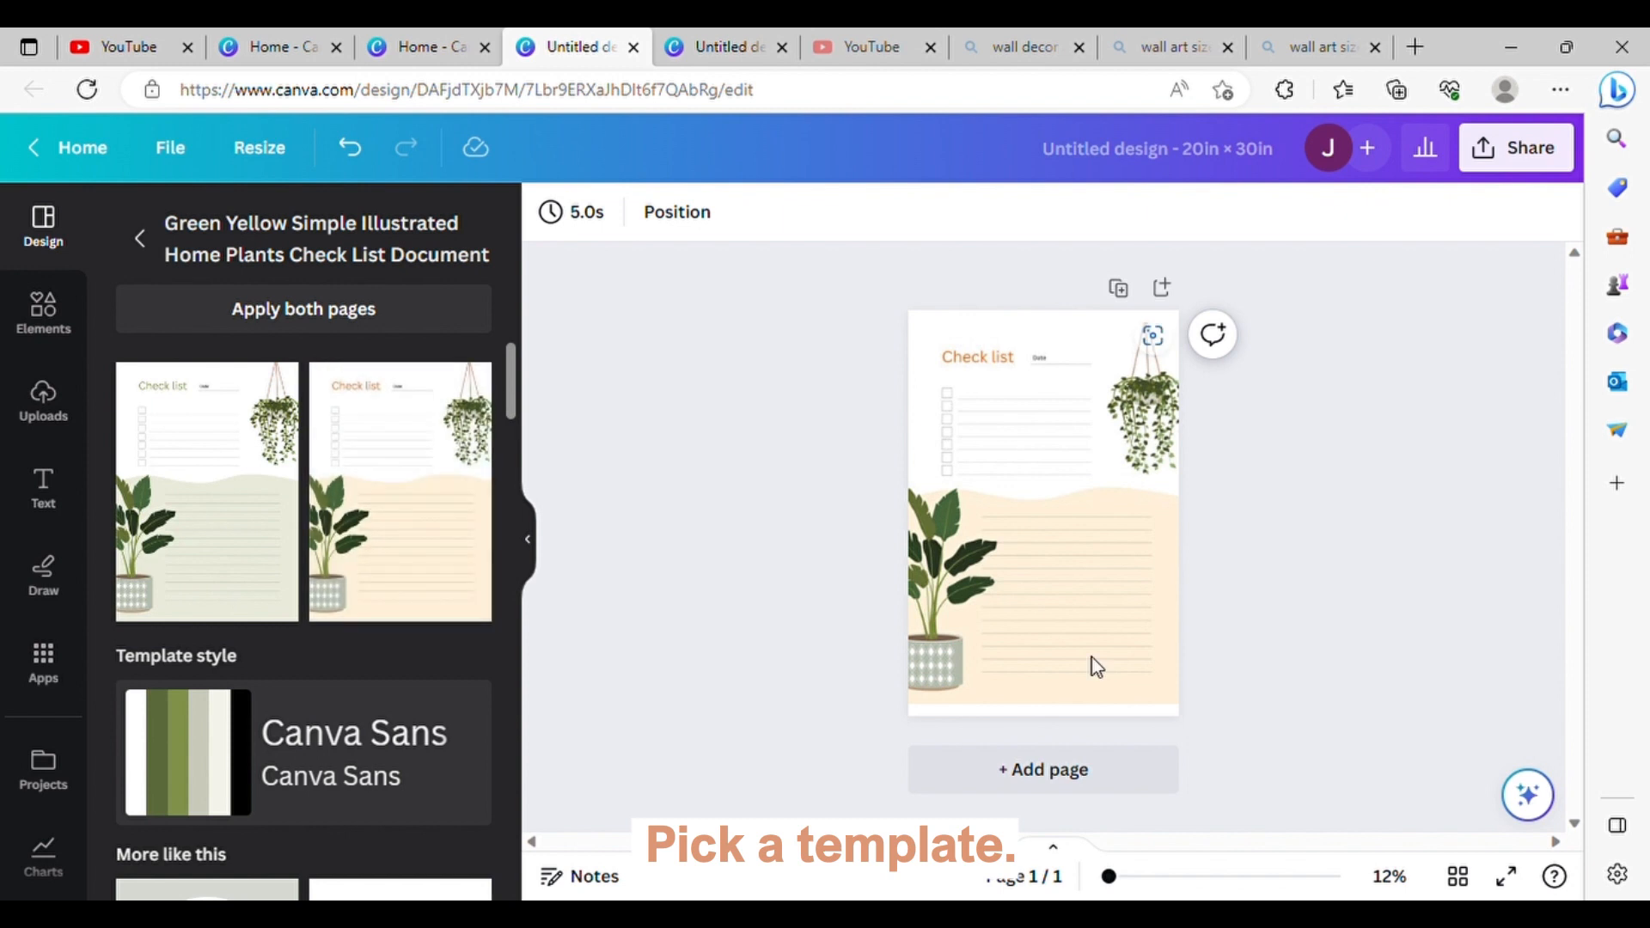
# Step: Delete the check list heading, date field, checkboxes and all ruled lines from the plant template page
pyautogui.moveTo(835, 327); pyautogui.dragTo(1083, 477)
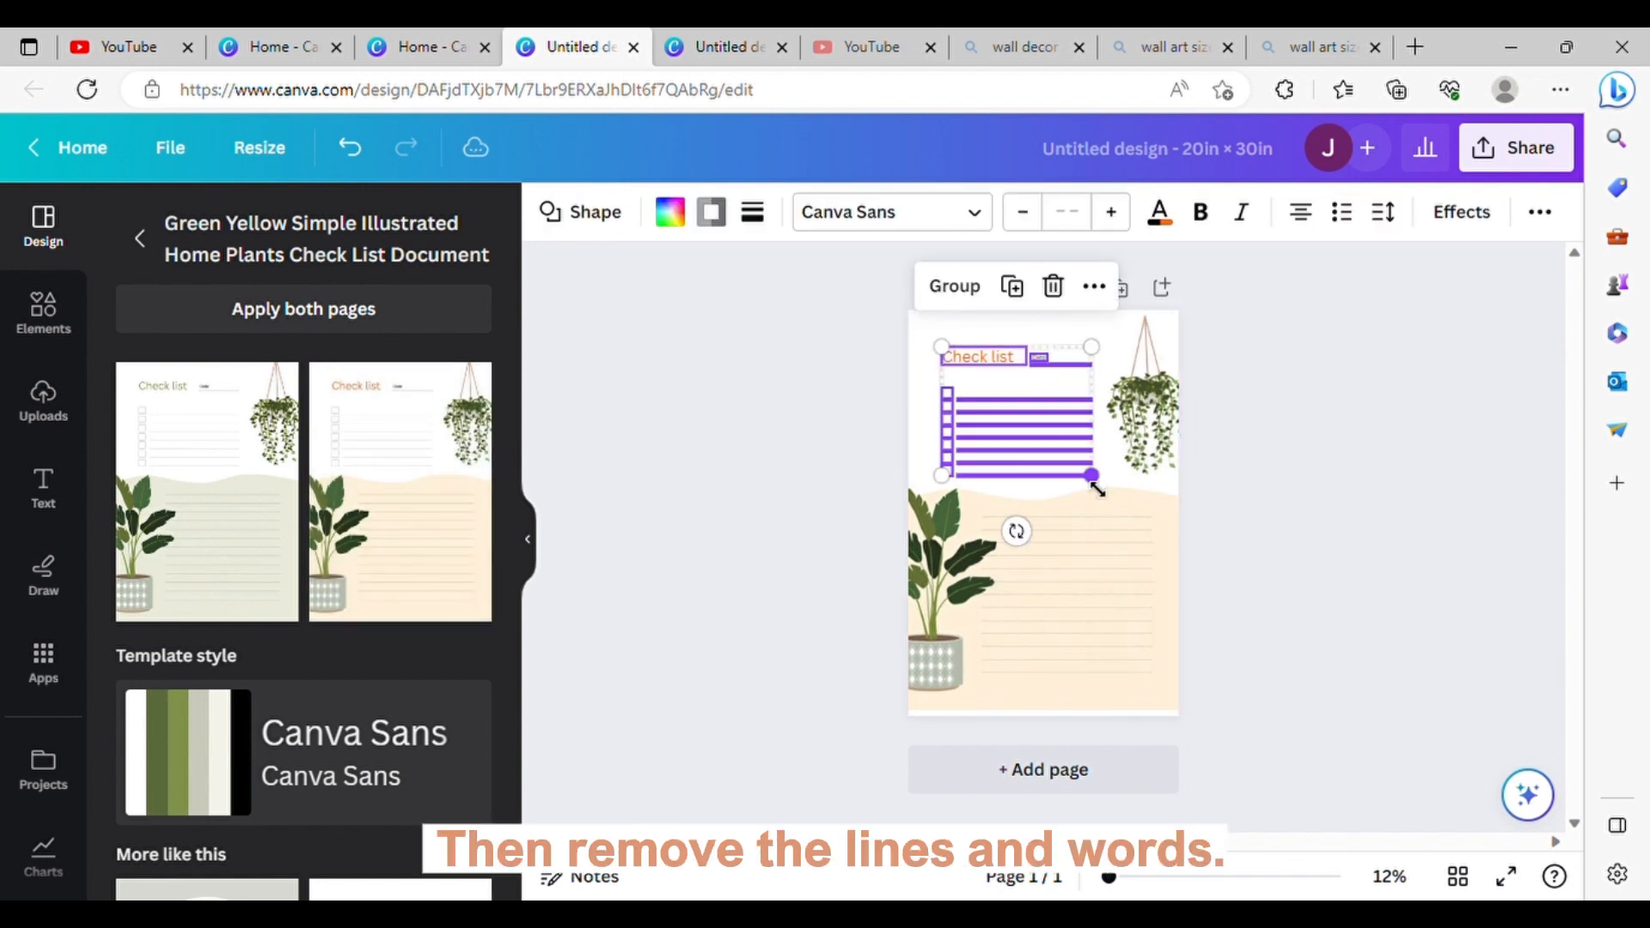
pyautogui.press('Delete')
pyautogui.click(1169, 516)
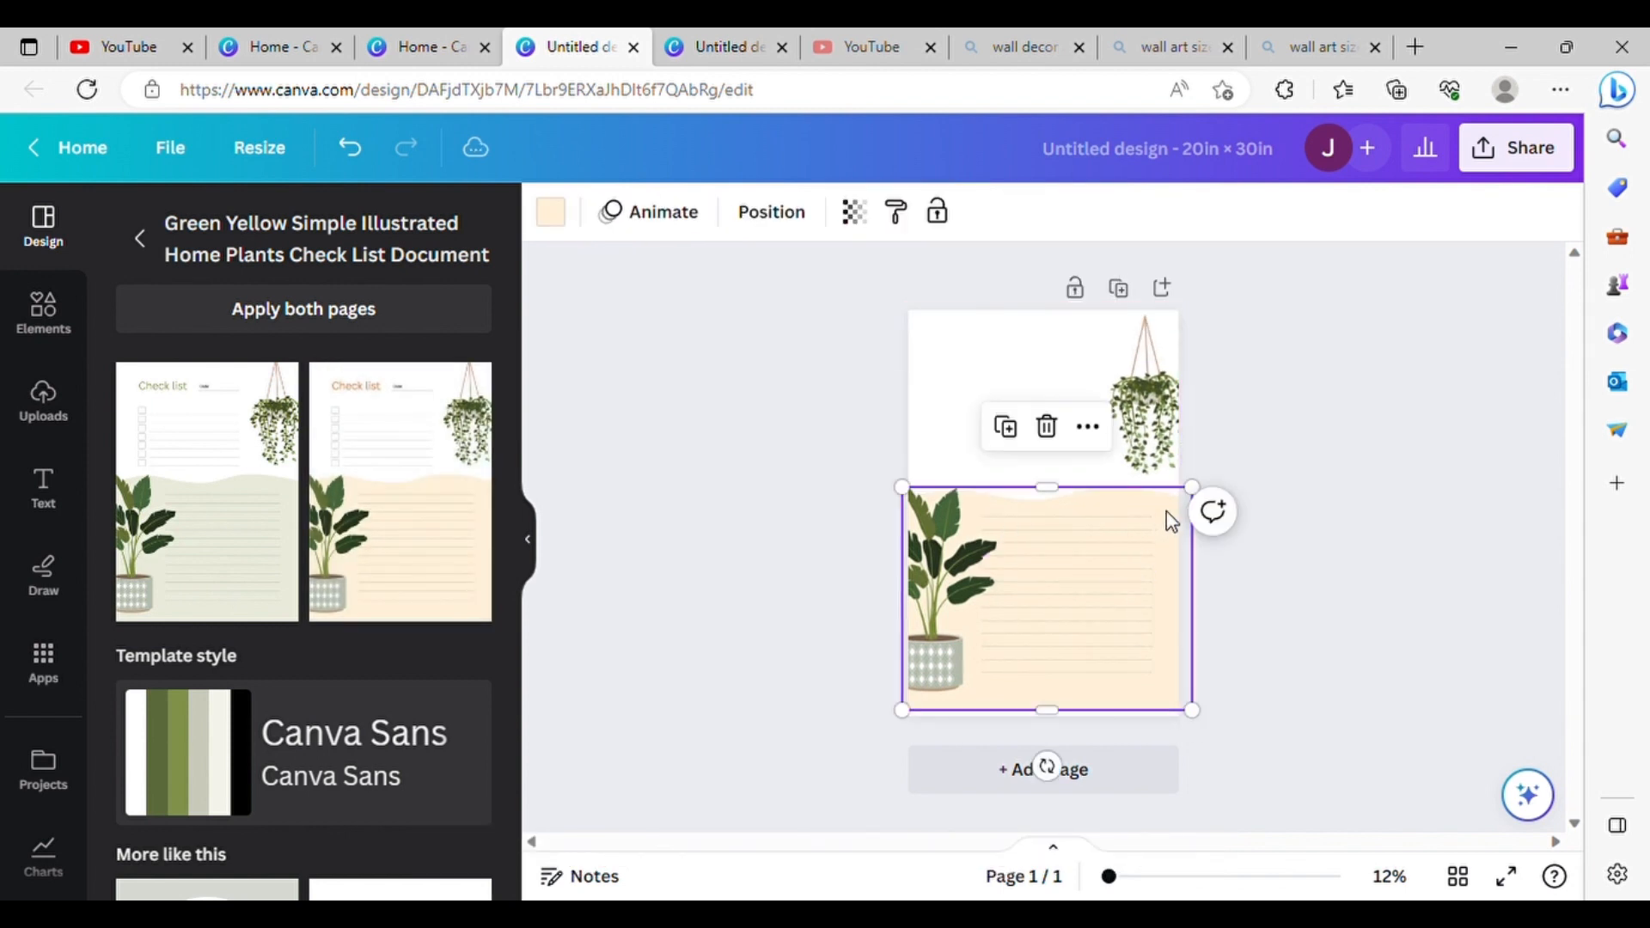
pyautogui.moveTo(1169, 516); pyautogui.dragTo(928, 367)
pyautogui.moveTo(1210, 726); pyautogui.dragTo(1052, 522)
pyautogui.press('Delete')
# Step: Resize the cream wave shape to about 20 × 15.4 in and align it with the page's bottom edge
pyautogui.moveTo(923, 401); pyautogui.dragTo(1186, 563)
pyautogui.moveTo(1218, 730); pyautogui.dragTo(1183, 700)
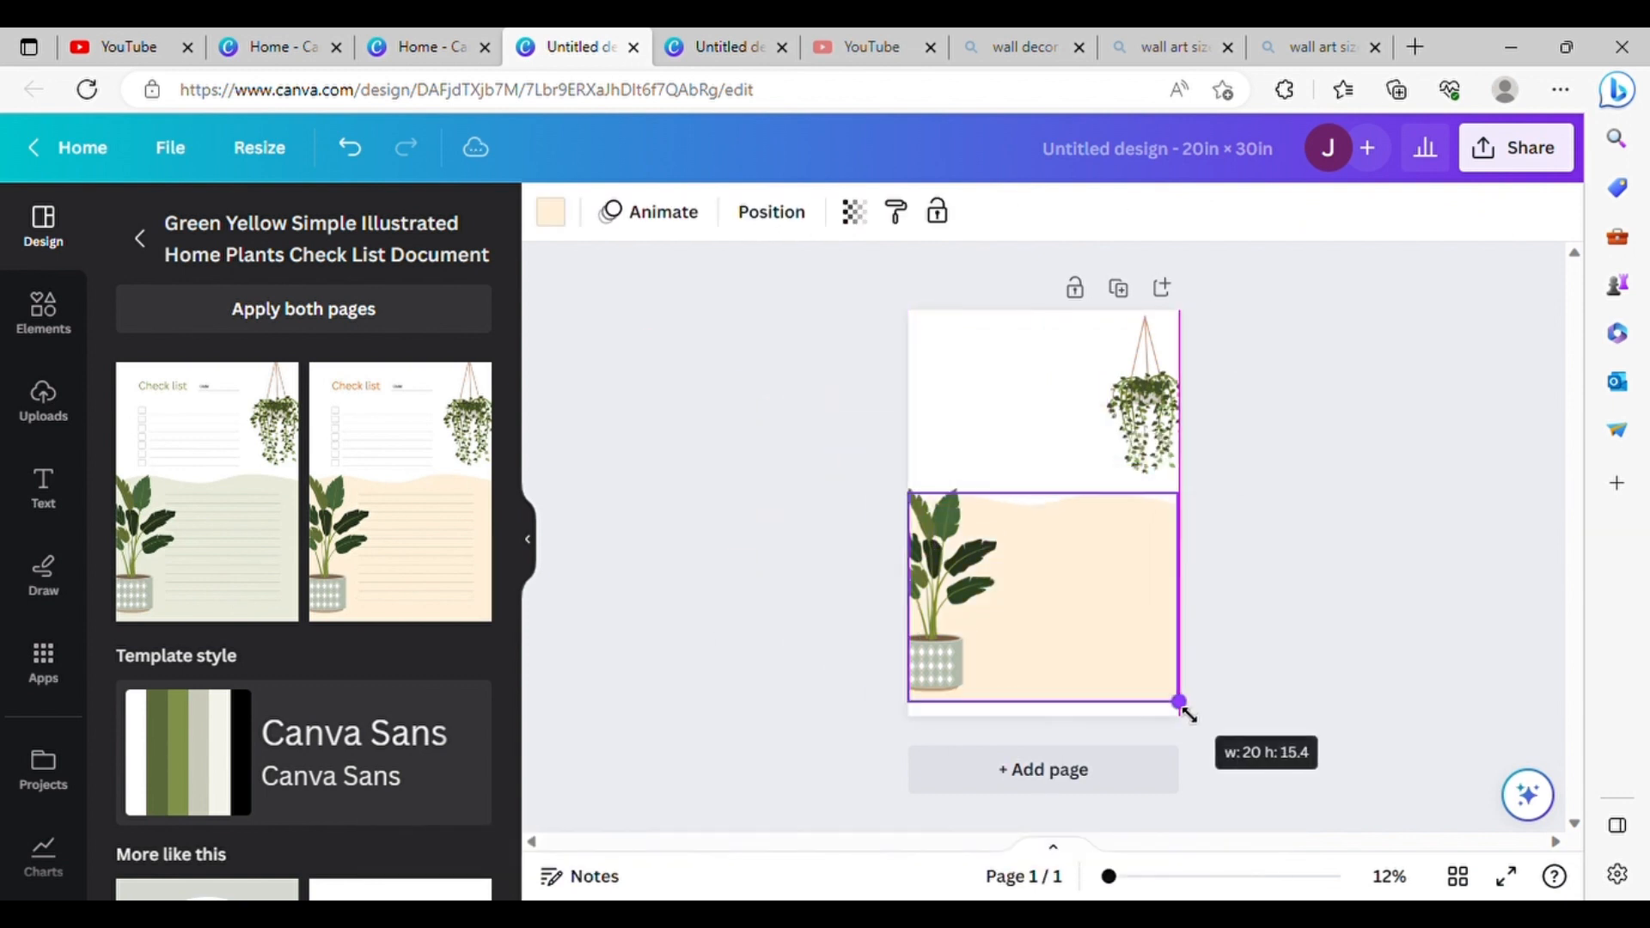
pyautogui.moveTo(1126, 571); pyautogui.dragTo(1127, 581)
# Step: Move the potted plant fully inside the page's lower-left corner and shift the hanging plant up to the top-right edge
pyautogui.moveTo(956, 606); pyautogui.dragTo(982, 614)
pyautogui.hotkey('ctrl', 'z')
pyautogui.click(812, 508)
pyautogui.moveTo(944, 548); pyautogui.dragTo(965, 561)
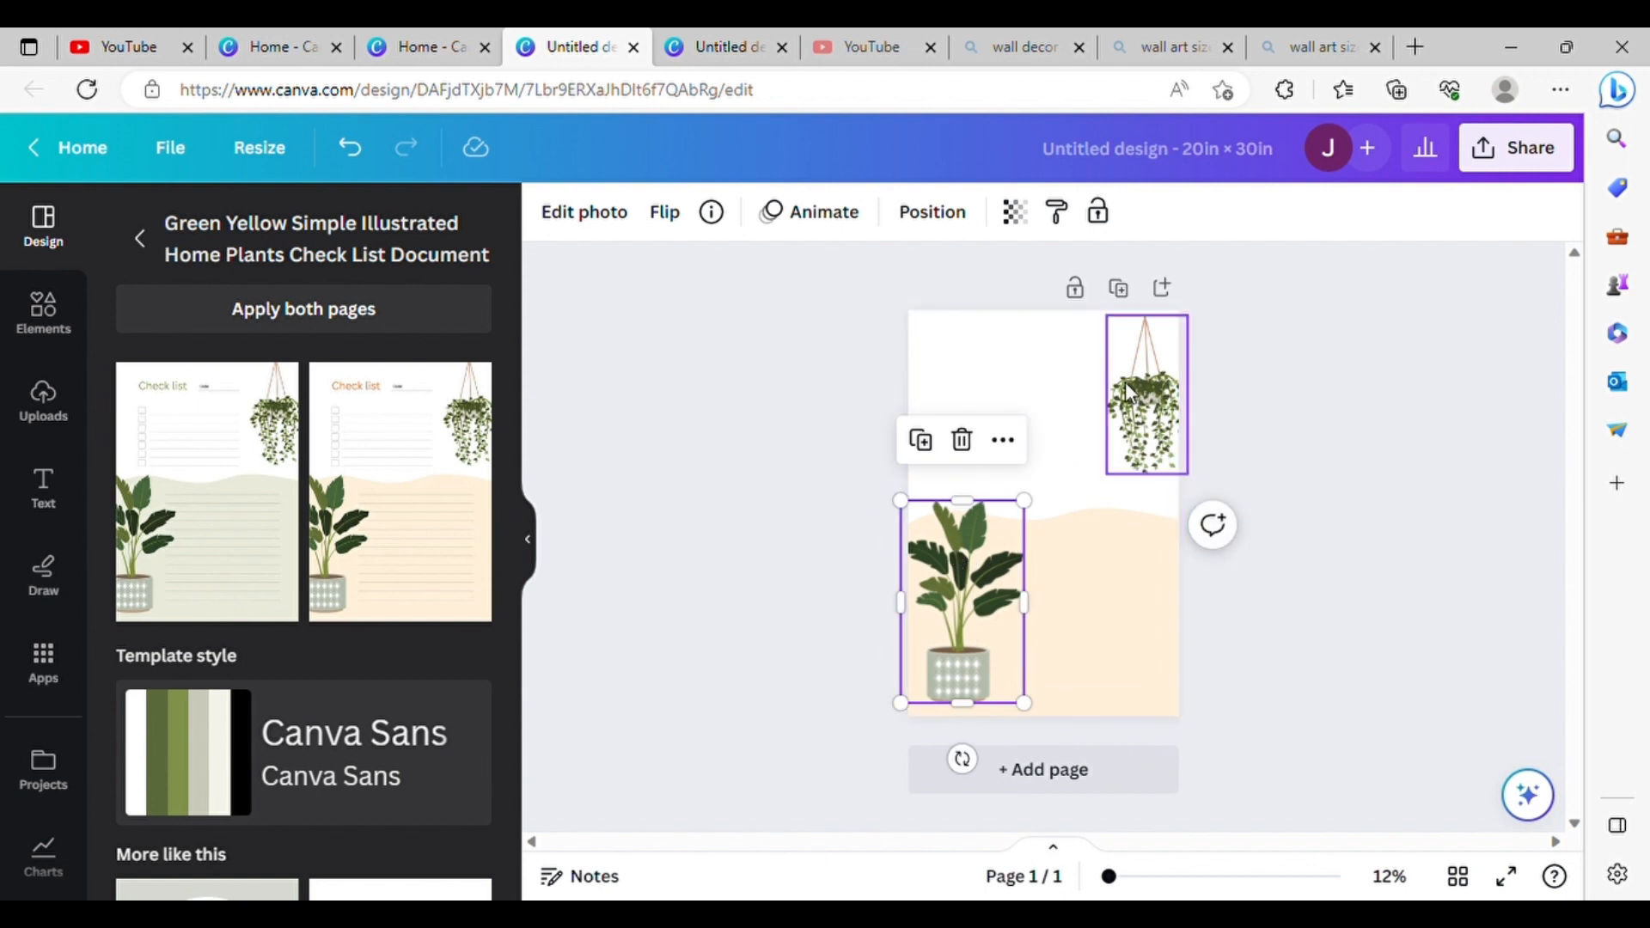
pyautogui.moveTo(1149, 391); pyautogui.dragTo(1140, 354)
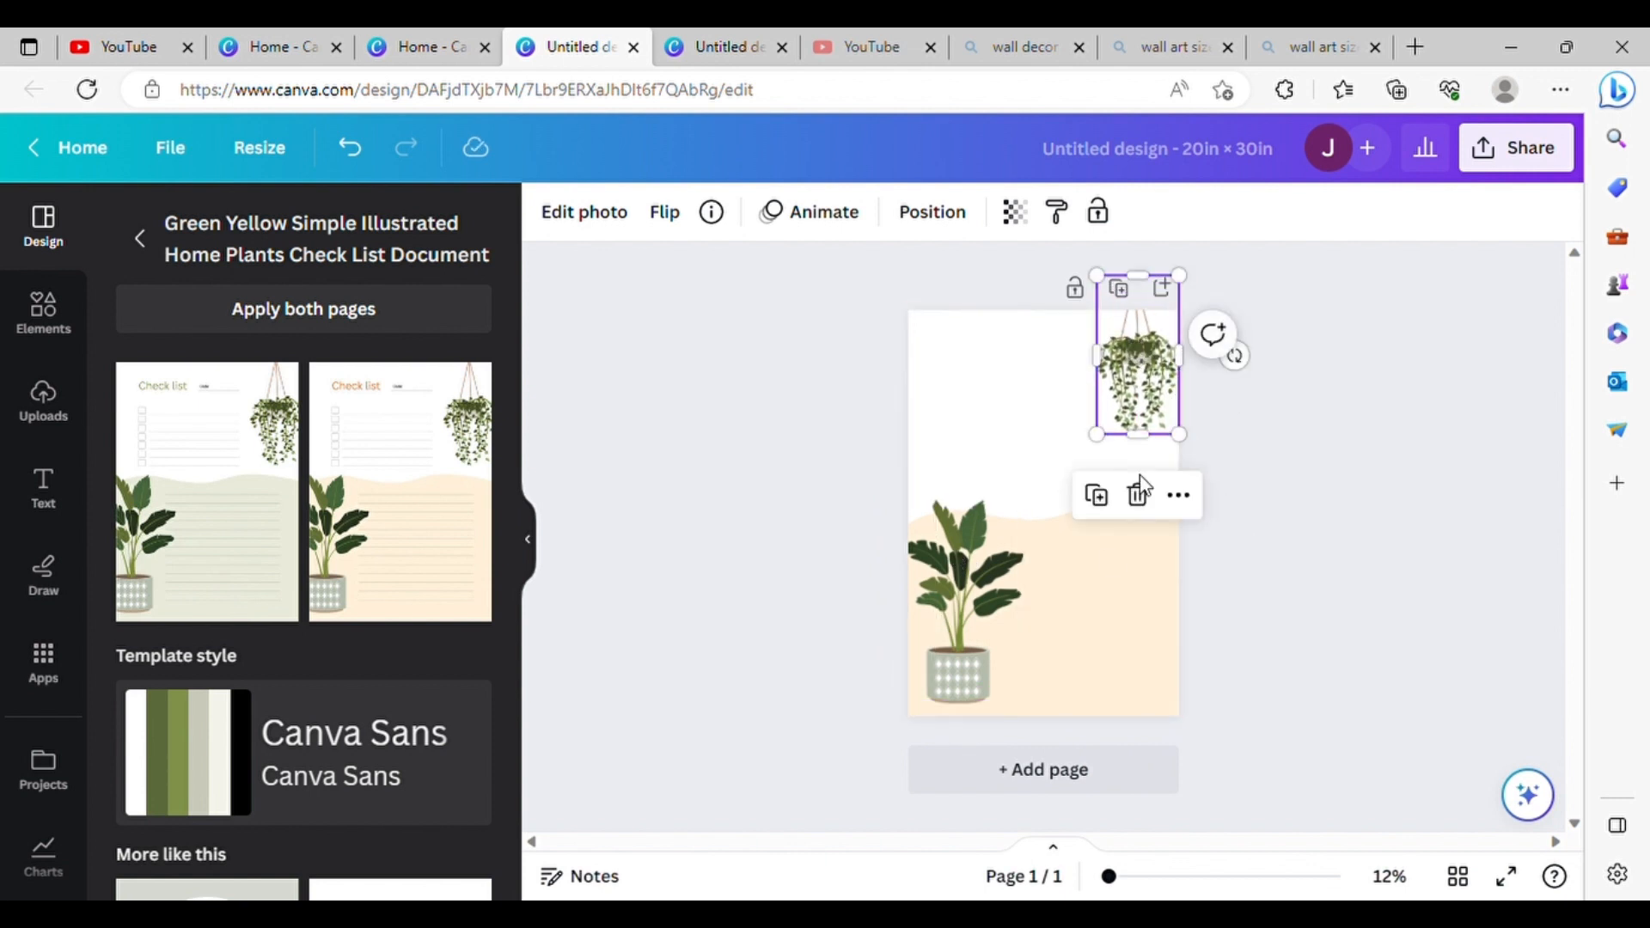
# Step: Recolor the wave shape with the tan #c6987c from the hanging plant's photo colors
pyautogui.click(1073, 605)
pyautogui.click(553, 215)
pyautogui.scroll(-2, 405, 478)
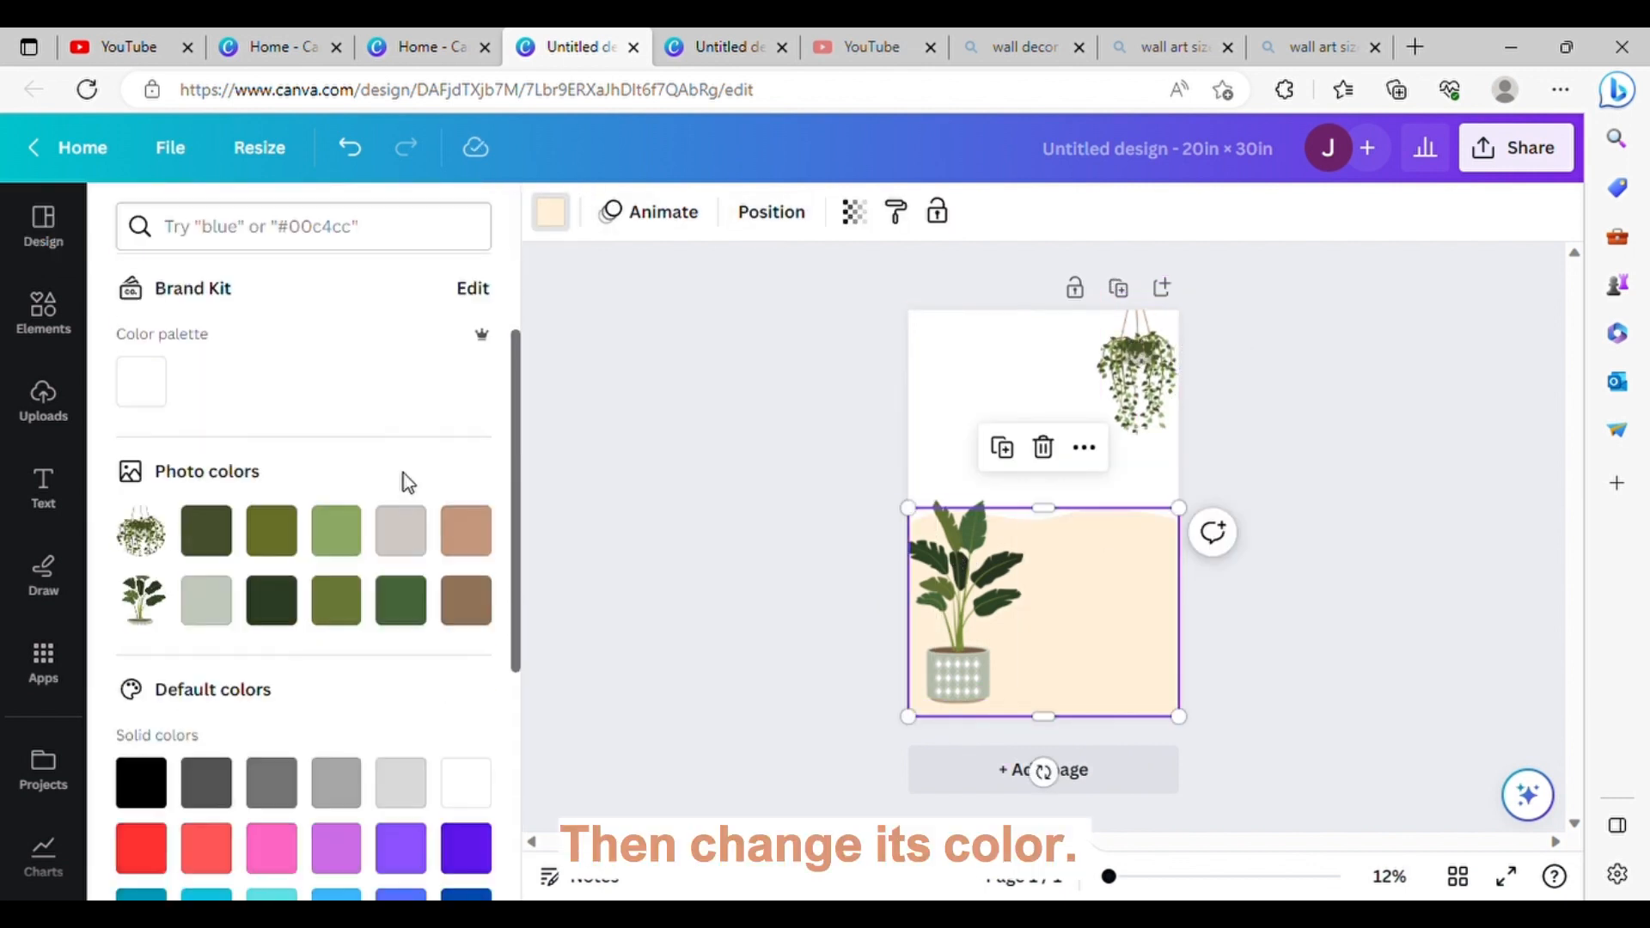
pyautogui.click(466, 597)
pyautogui.click(469, 509)
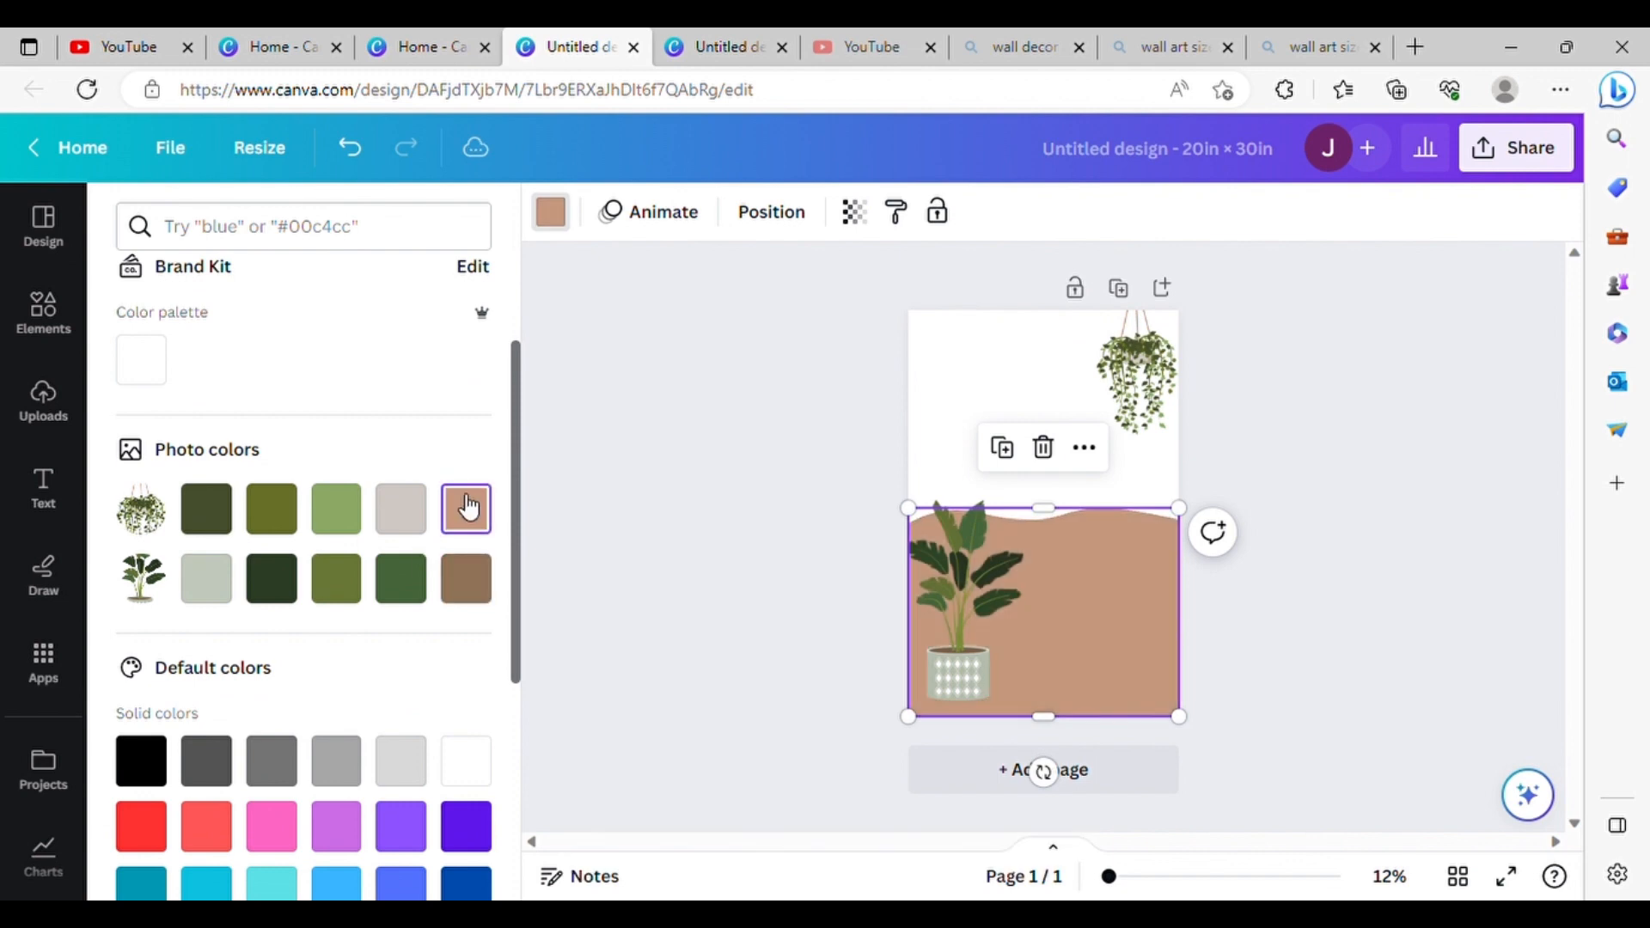
pyautogui.click(595, 481)
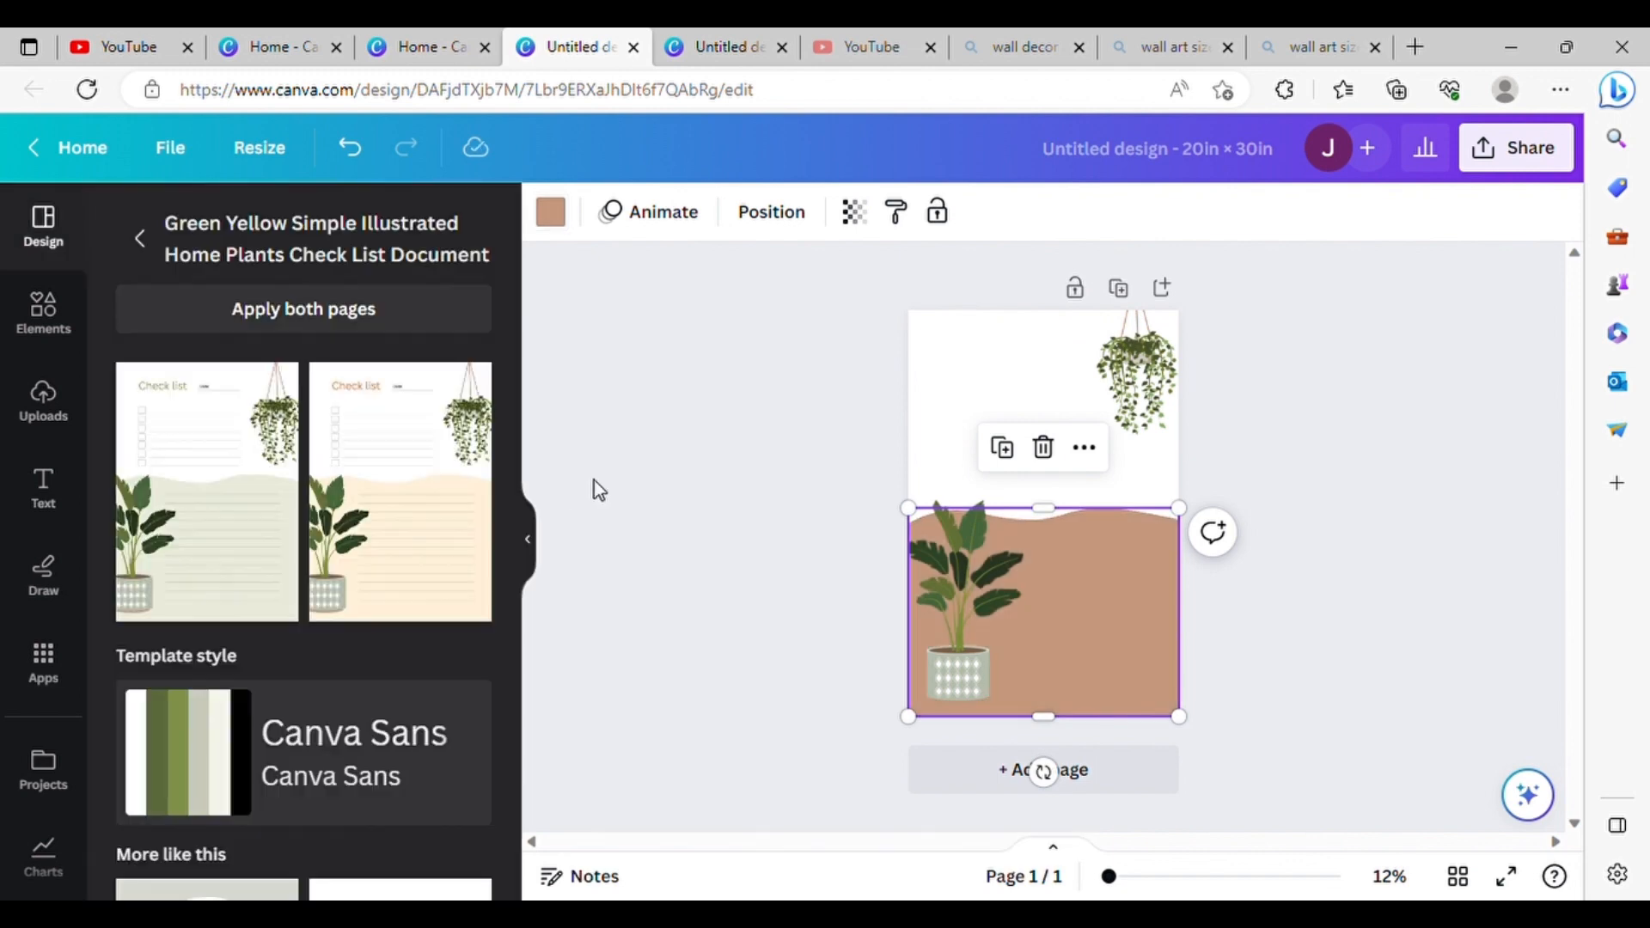
# Step: Add the recently used graphic of a woman in a beige coat and beret to the page
pyautogui.click(72, 318)
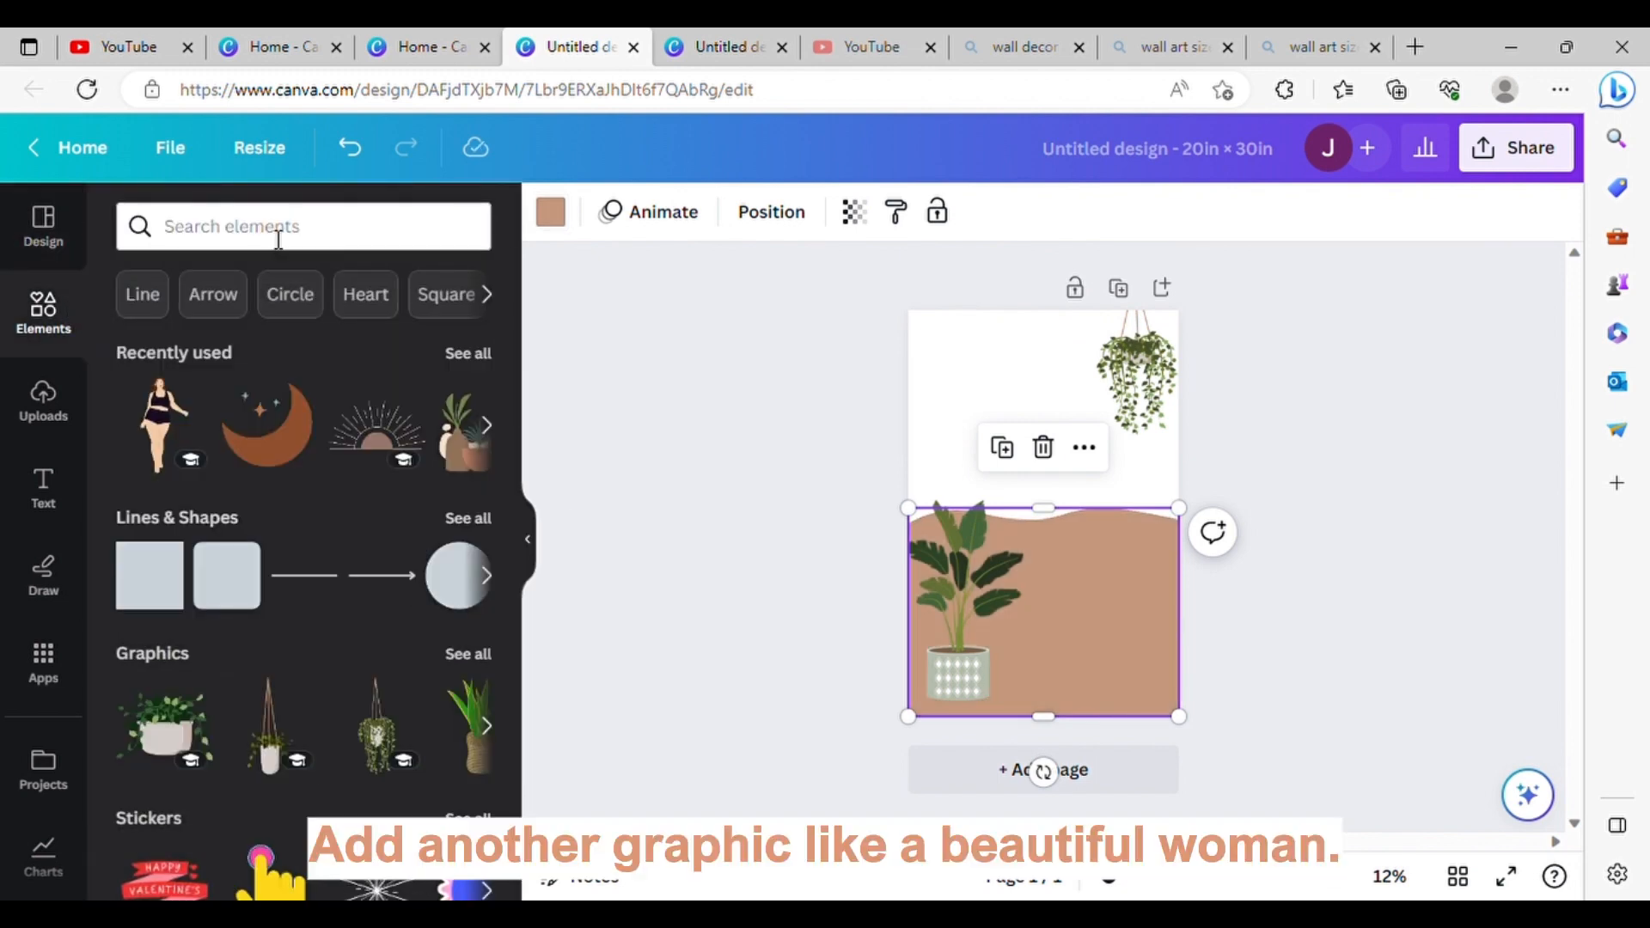
pyautogui.click(278, 239)
pyautogui.click(538, 368)
pyautogui.click(478, 355)
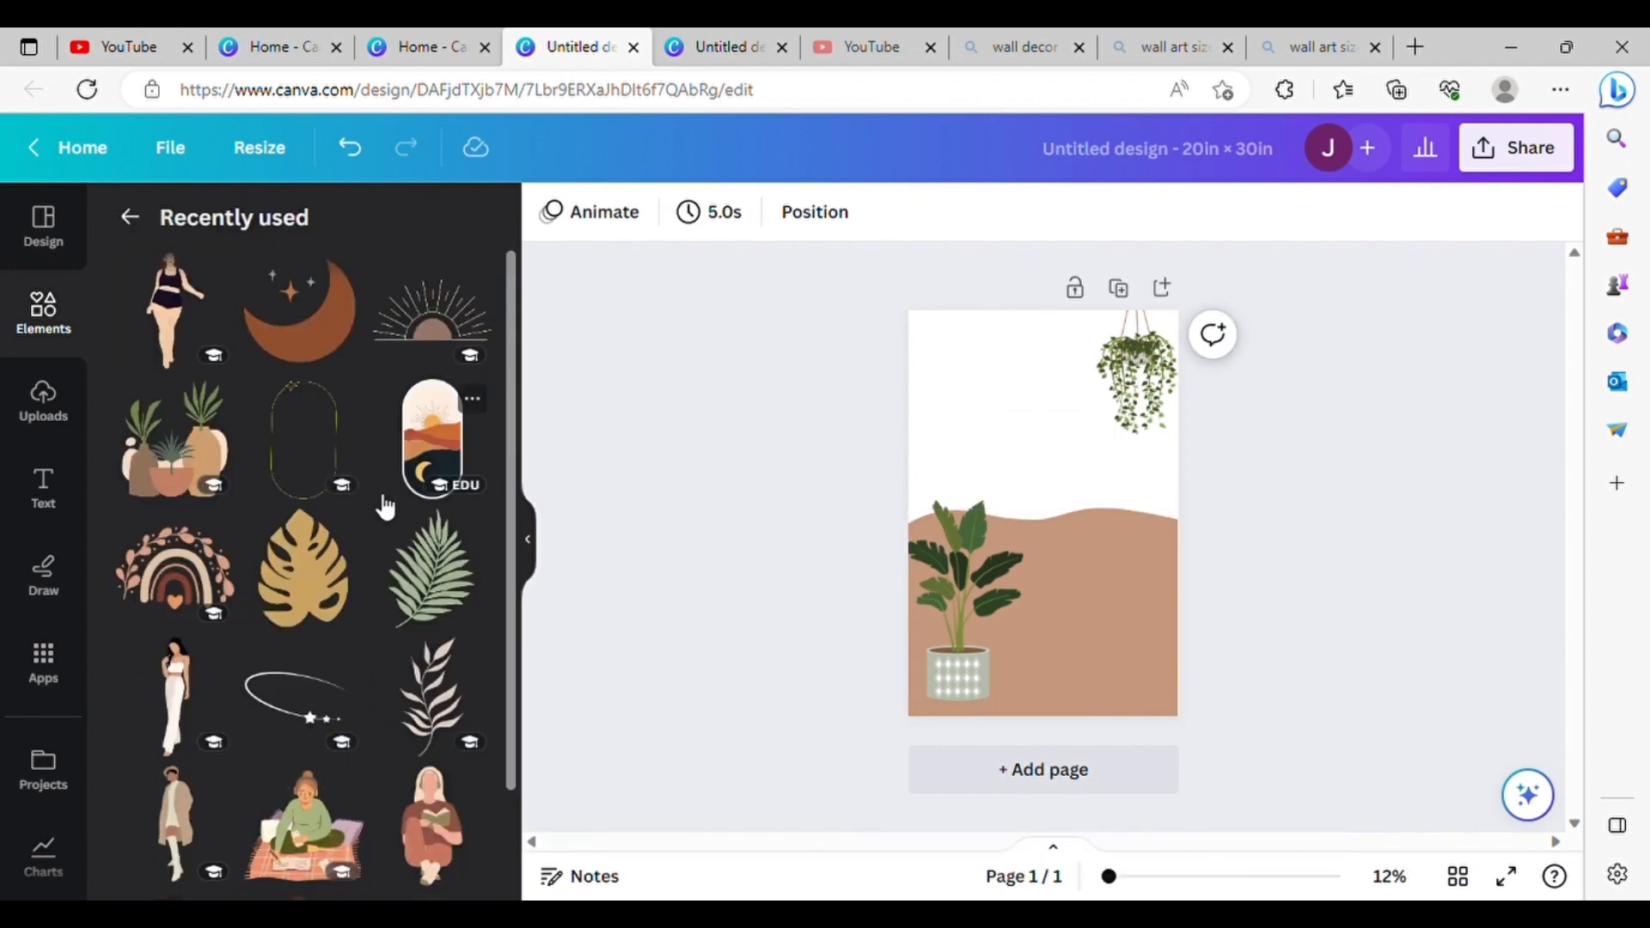
pyautogui.scroll(-3, 385, 507)
pyautogui.click(176, 593)
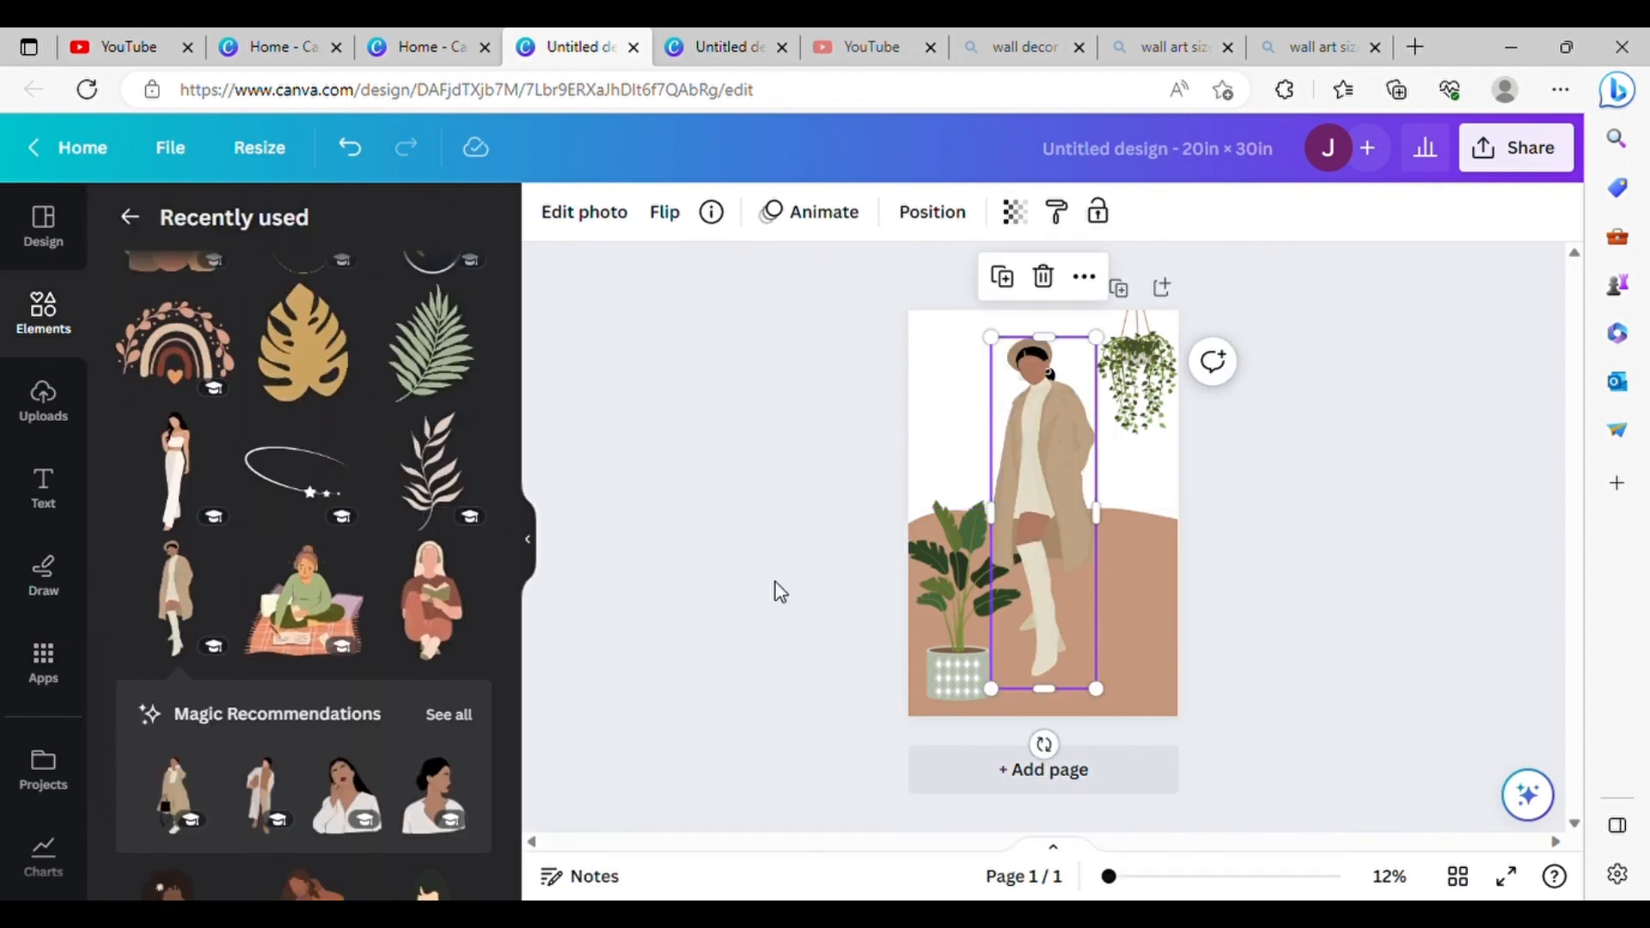
# Step: Position the woman between the two plants near the page's bottom edge and enlarge her slightly
pyautogui.moveTo(1071, 488); pyautogui.dragTo(1086, 536)
pyautogui.press('Right')
pyautogui.press('Right')
pyautogui.press('Right')
pyautogui.press('Right')
pyautogui.press('Right')
pyautogui.press('Right')
pyautogui.press('Right')
pyautogui.press('Right')
pyautogui.press('Right')
pyautogui.press('Right')
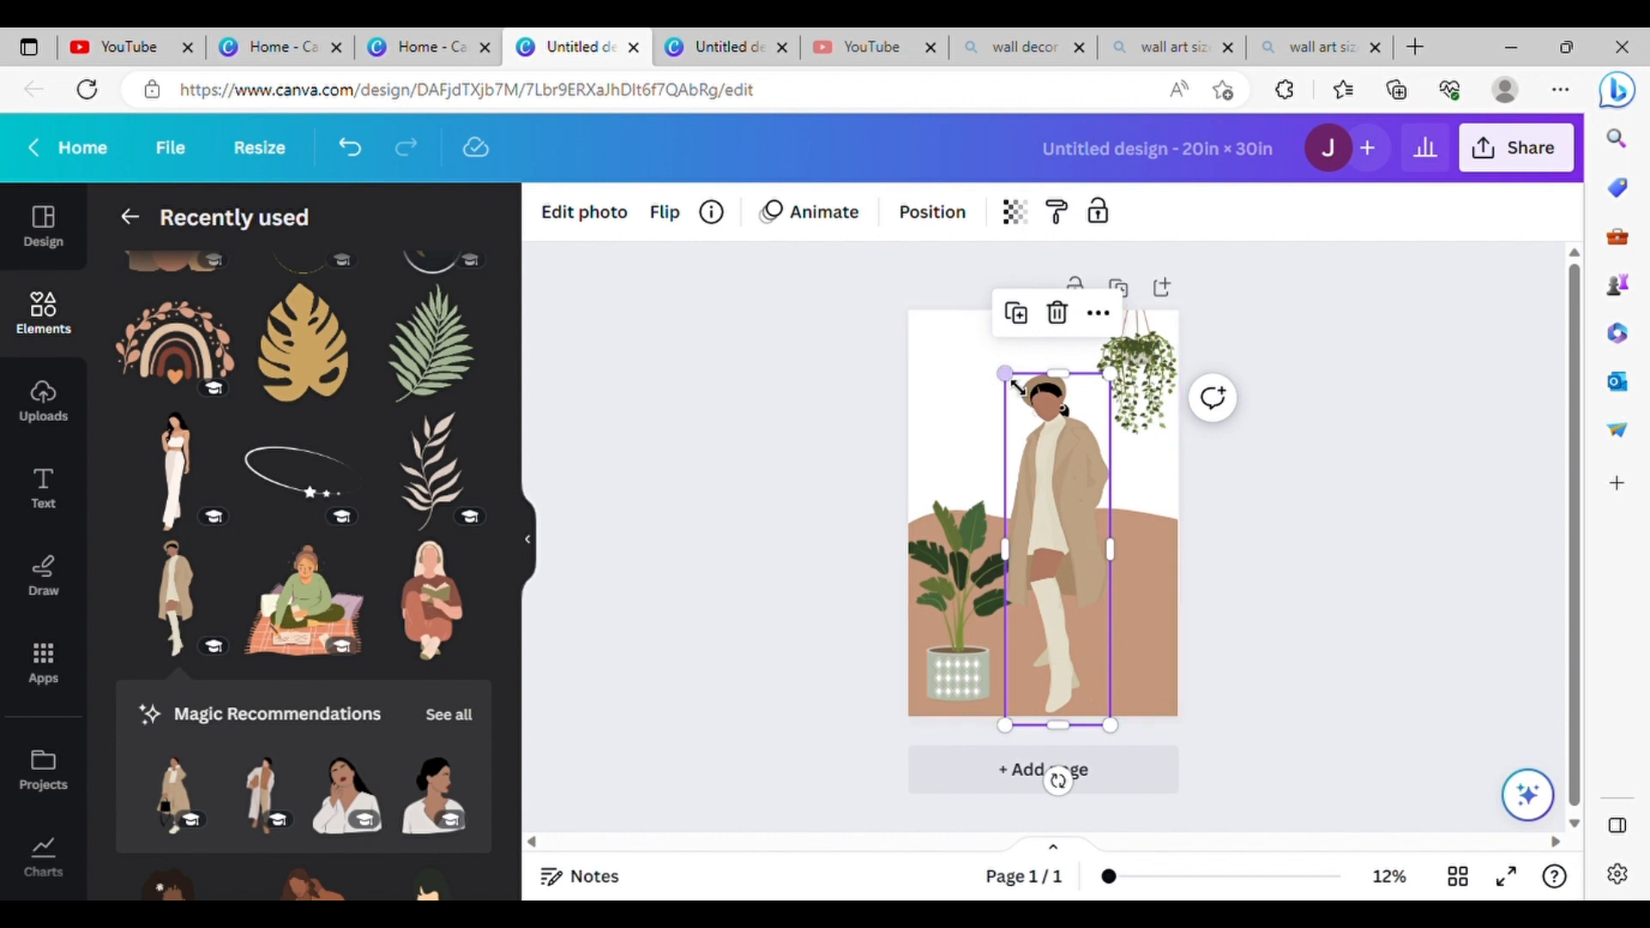
pyautogui.moveTo(1014, 385); pyautogui.dragTo(1011, 382)
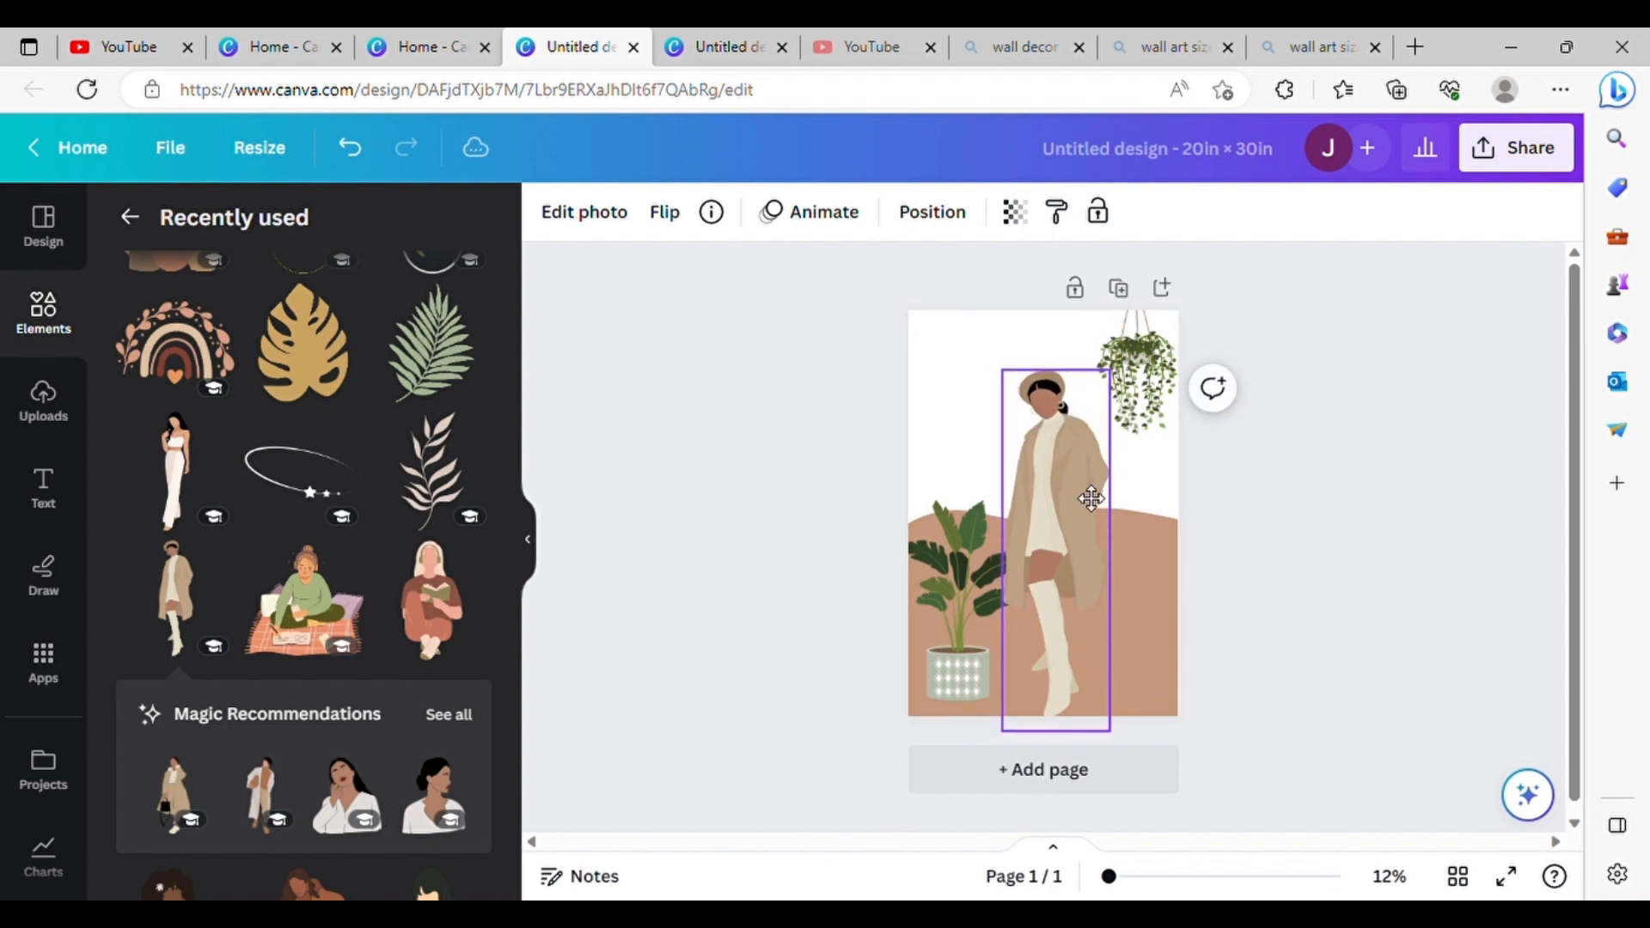
pyautogui.moveTo(1091, 495); pyautogui.dragTo(1085, 493)
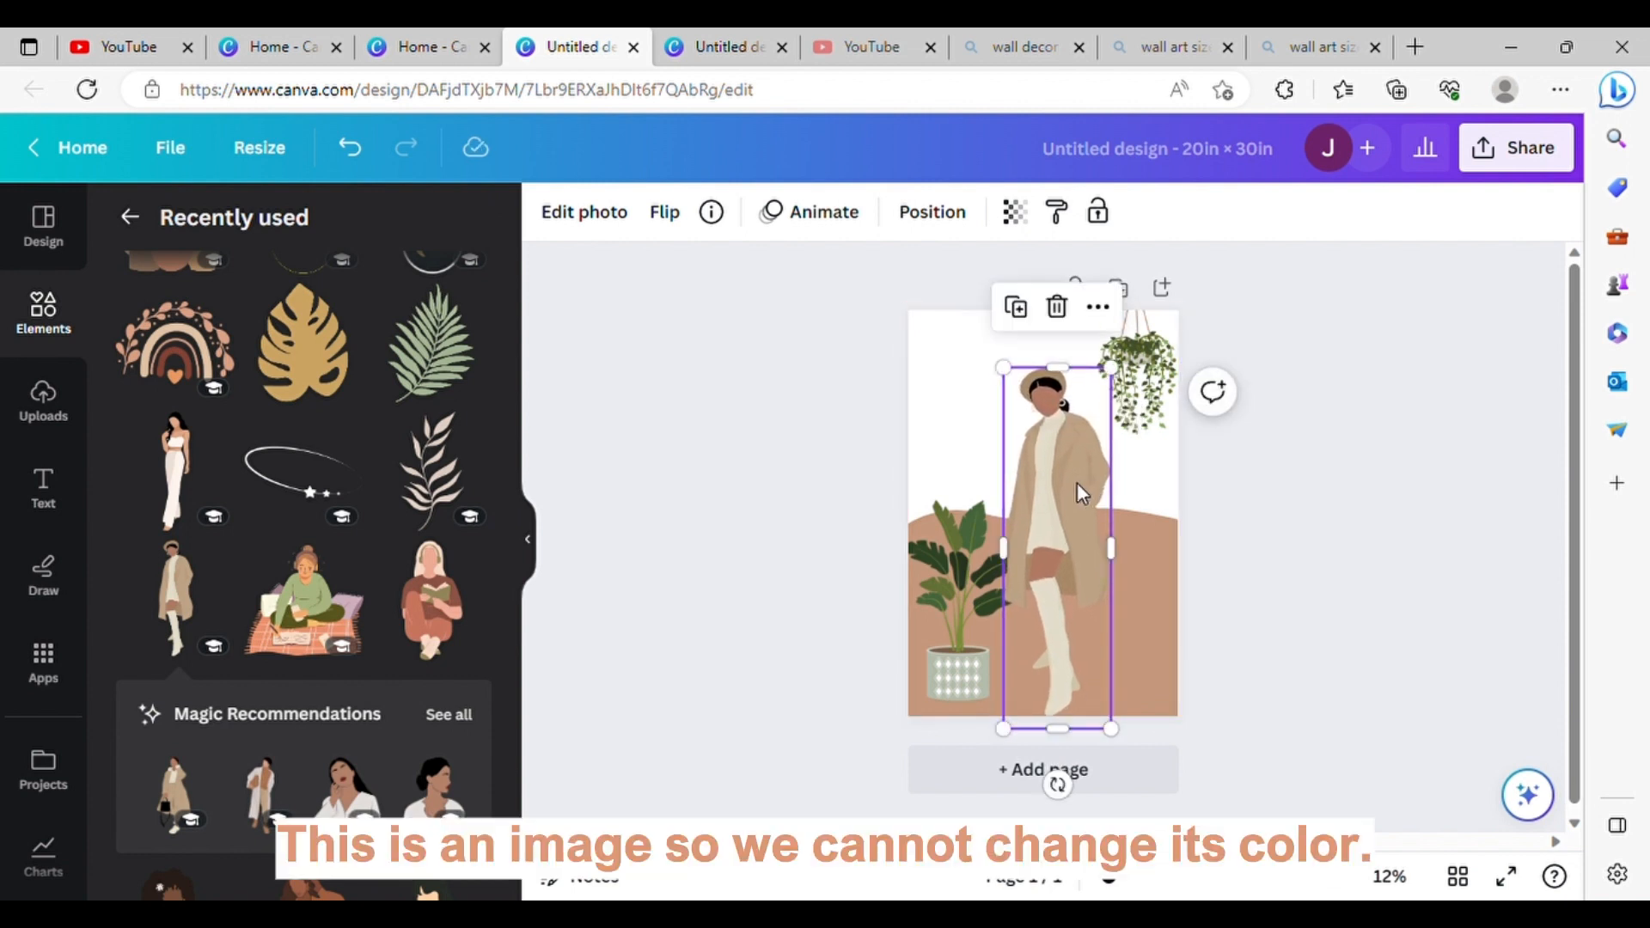
# Step: Lighten the woman image by setting its shadows to 100 and contrast to 100
pyautogui.click(578, 211)
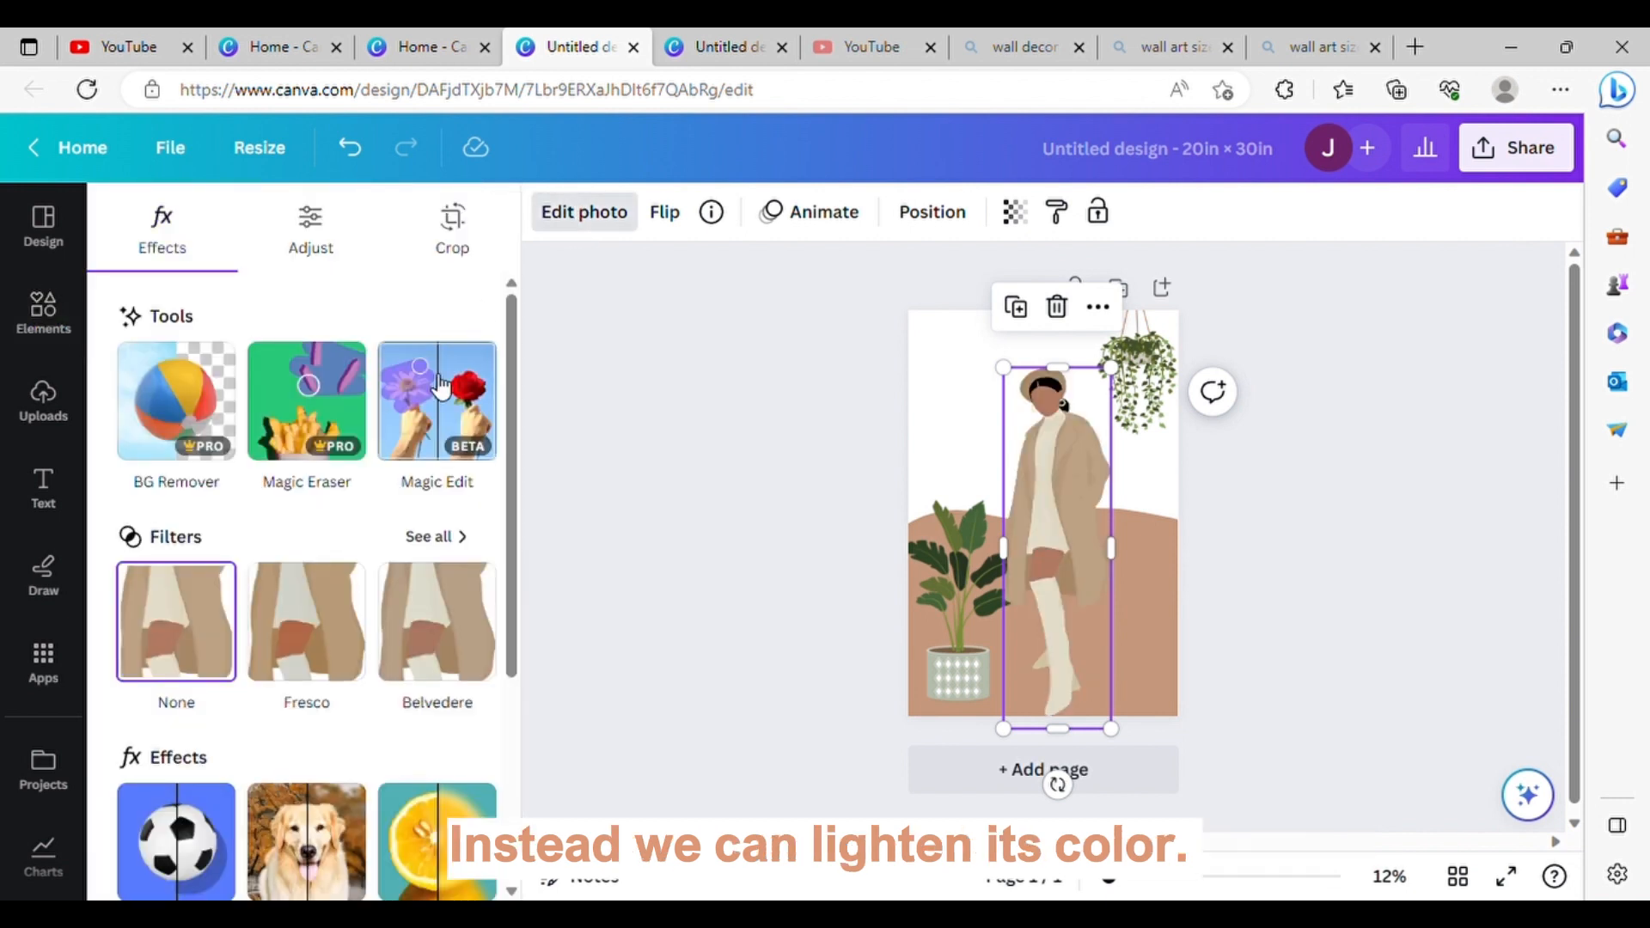
pyautogui.click(311, 227)
pyautogui.scroll(-2, 279, 530)
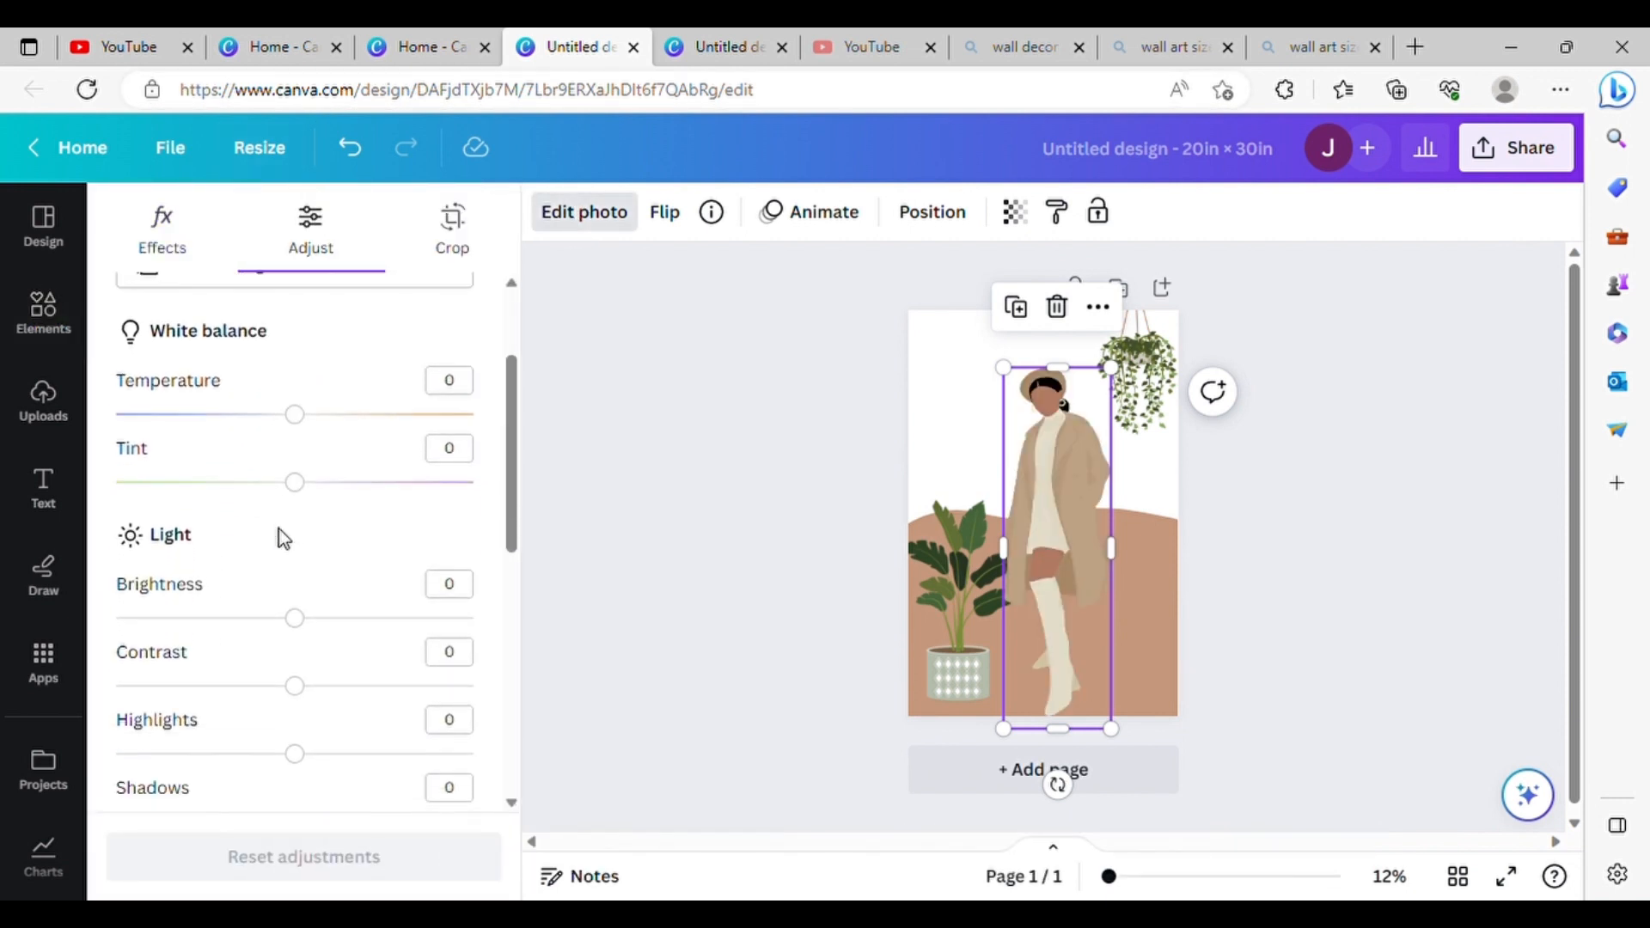
pyautogui.scroll(-4, 284, 538)
pyautogui.moveTo(298, 469); pyautogui.dragTo(505, 495)
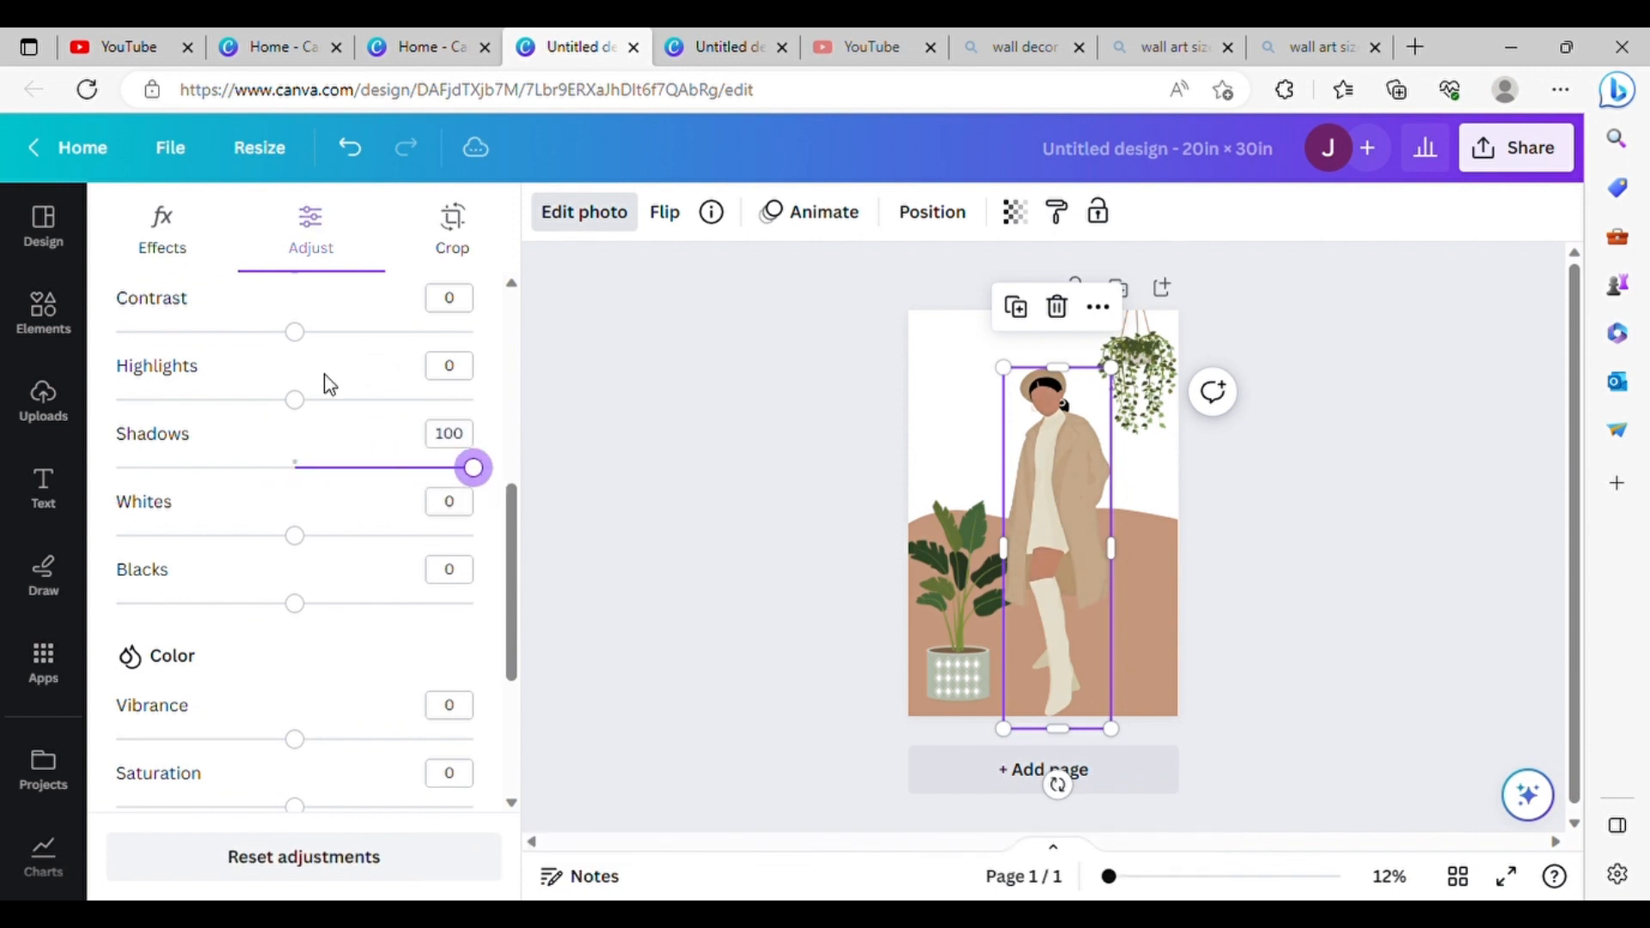
pyautogui.scroll(2, 330, 384)
pyautogui.moveTo(309, 419); pyautogui.dragTo(478, 427)
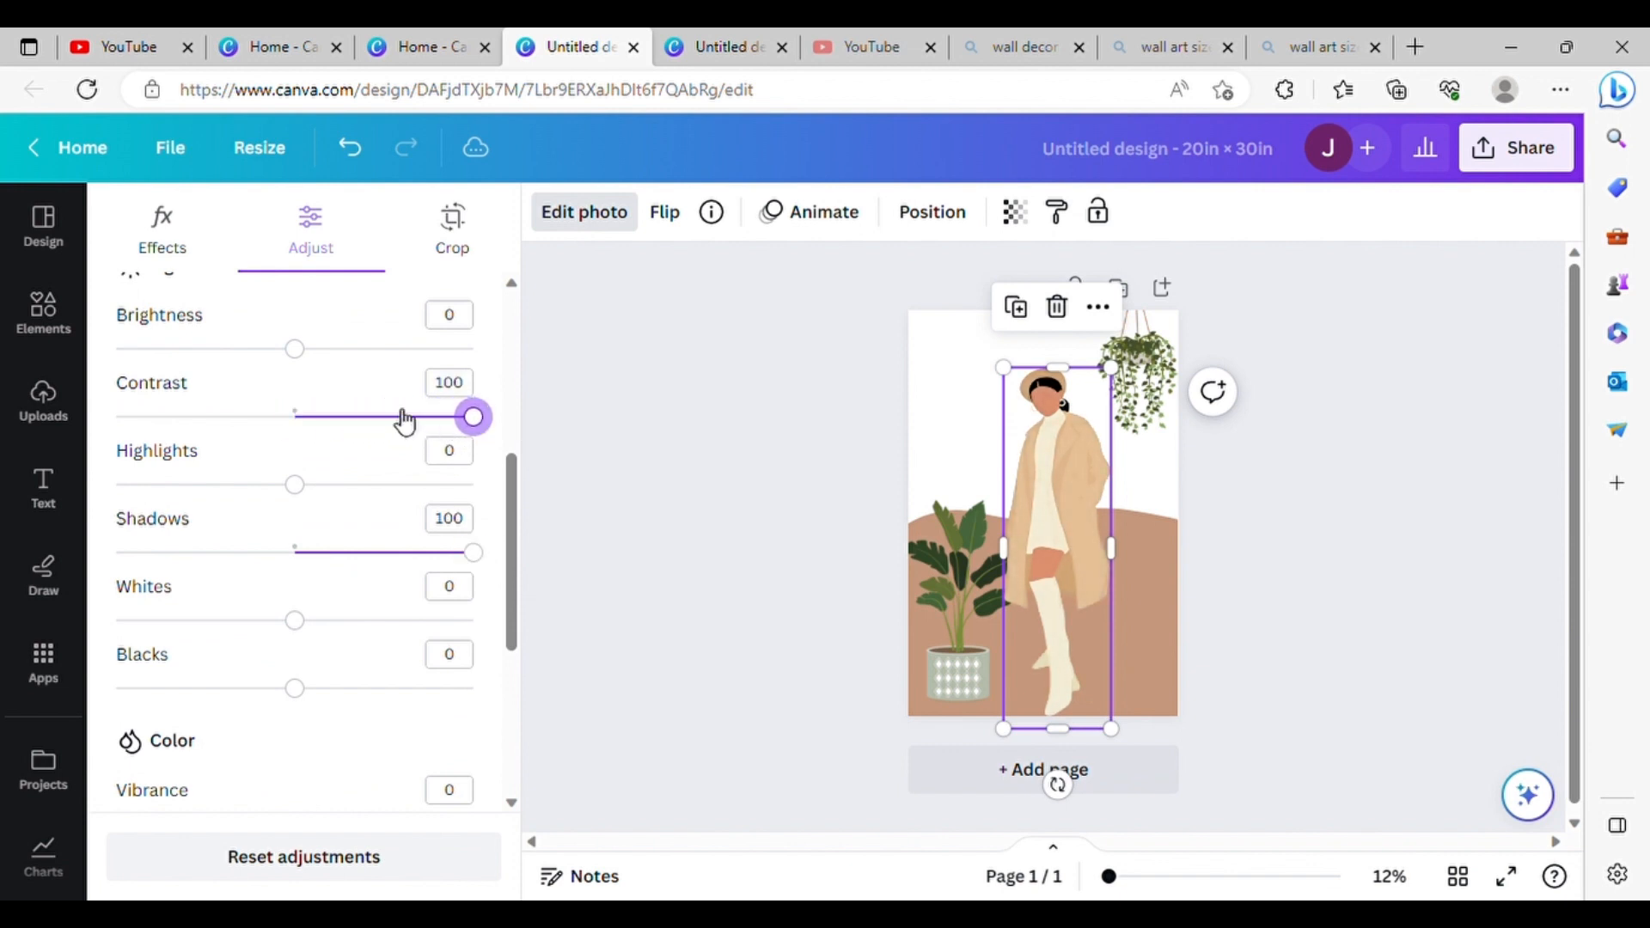
# Step: Set the woman image's brightness to 5 and its tint to 0
pyautogui.scroll(6, 391, 418)
pyautogui.moveTo(294, 616)
pyautogui.mouseDown()
pyautogui.moveTo(328, 627)
pyautogui.moveTo(307, 635)
pyautogui.mouseUp()
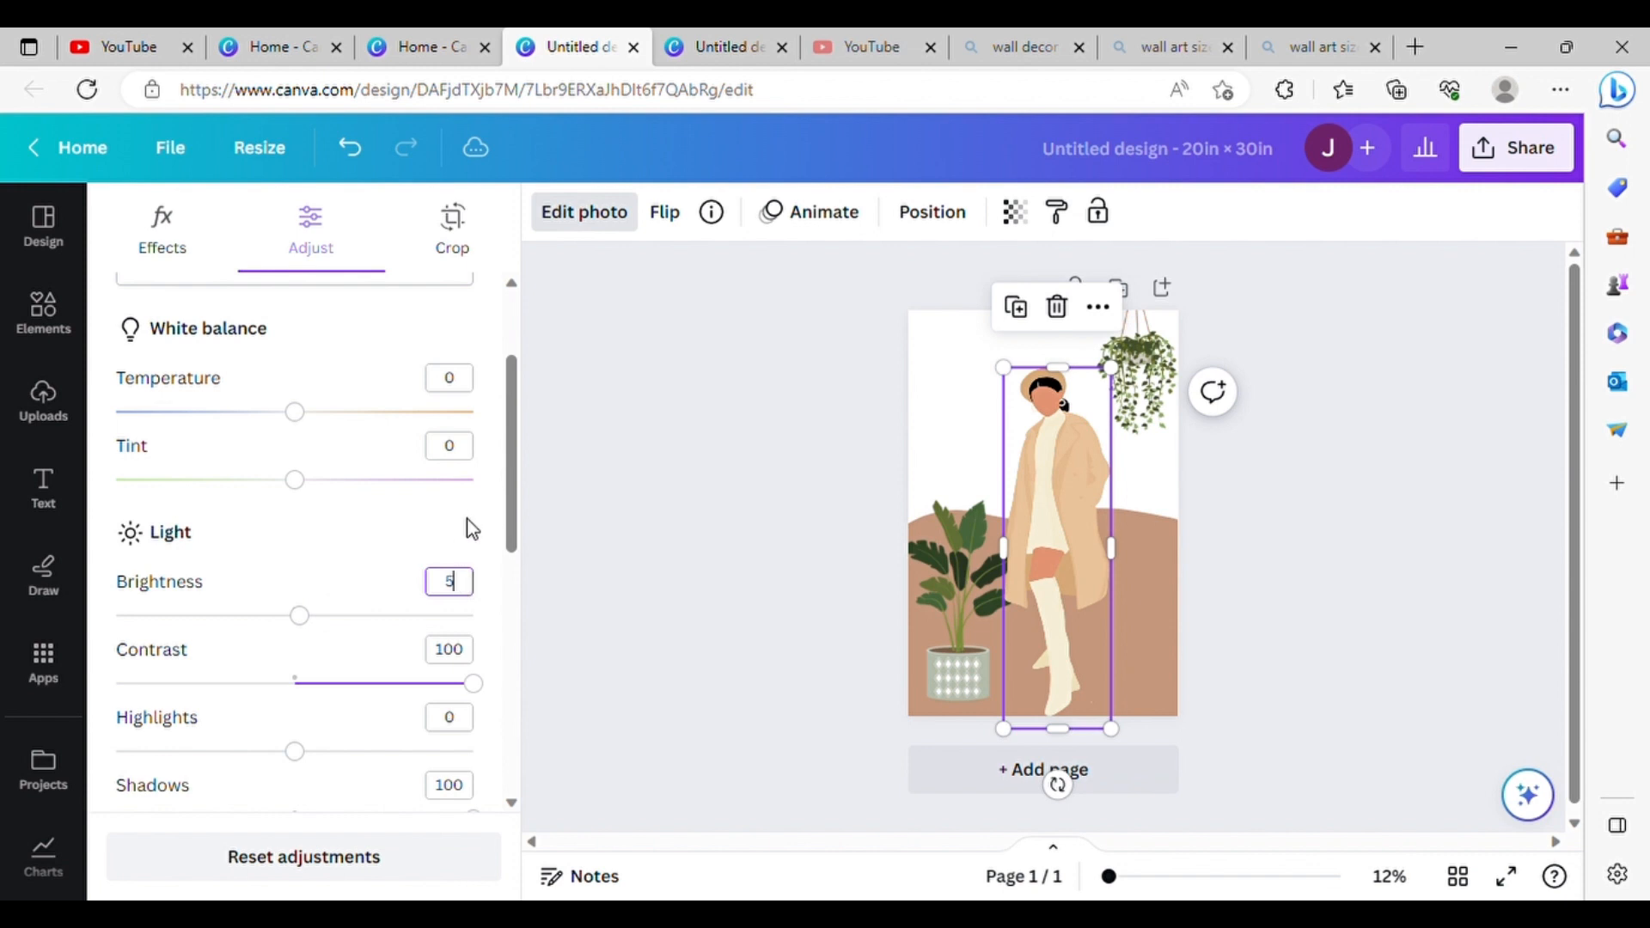
pyautogui.moveTo(353, 481); pyautogui.dragTo(303, 478)
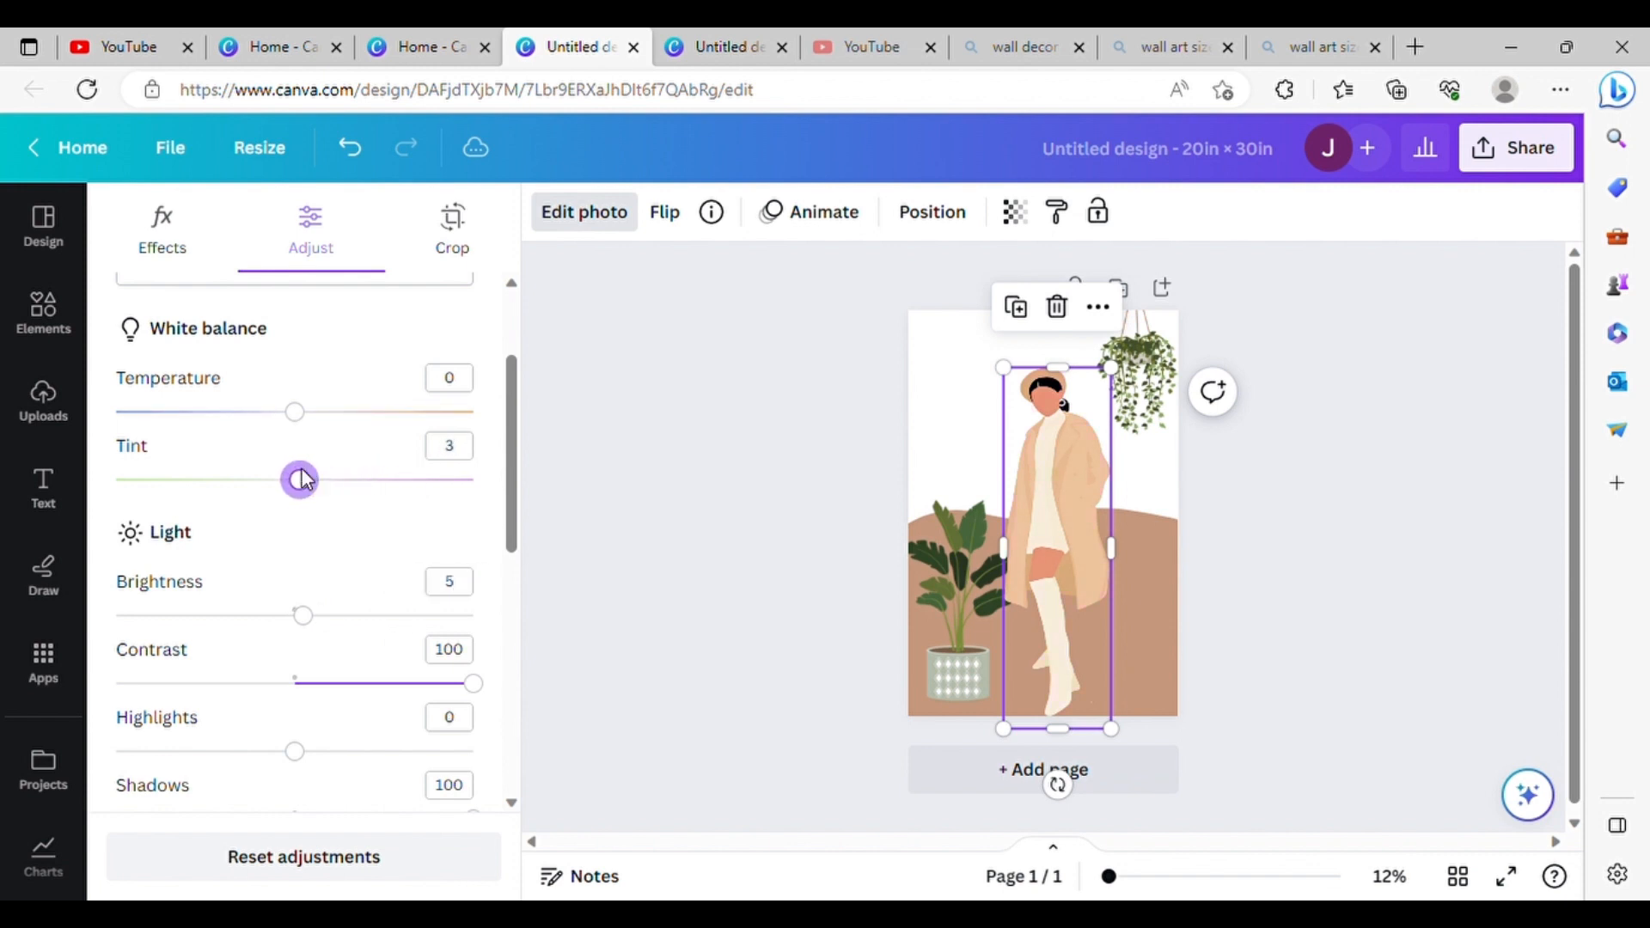
pyautogui.scroll(2, 417, 515)
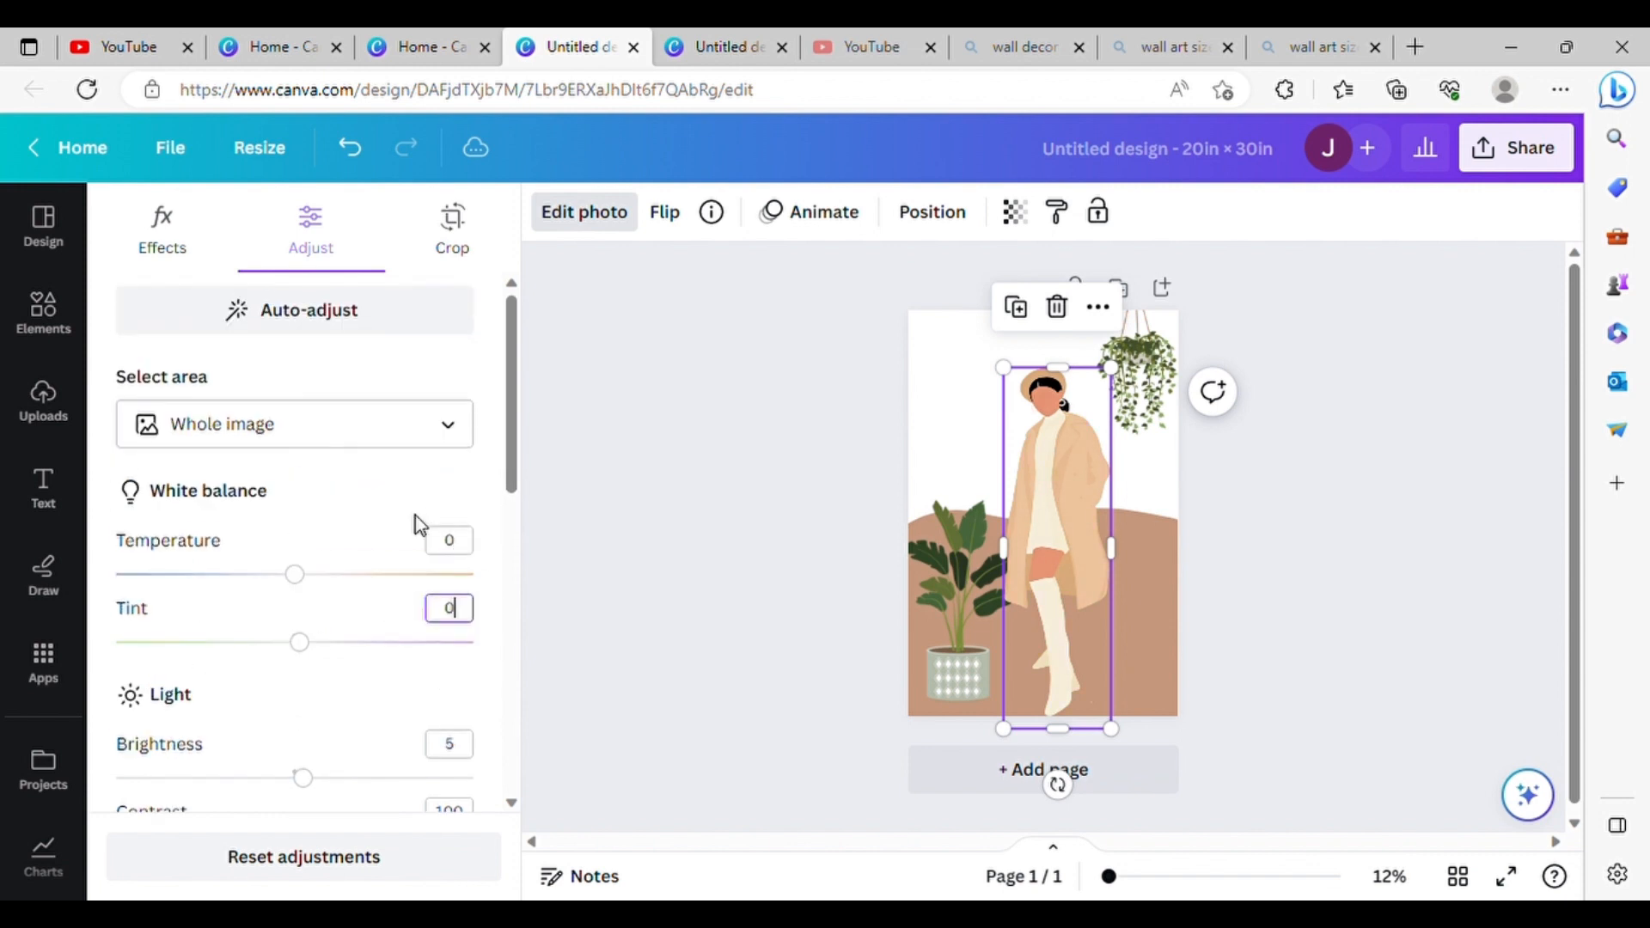
pyautogui.scroll(-8, 421, 520)
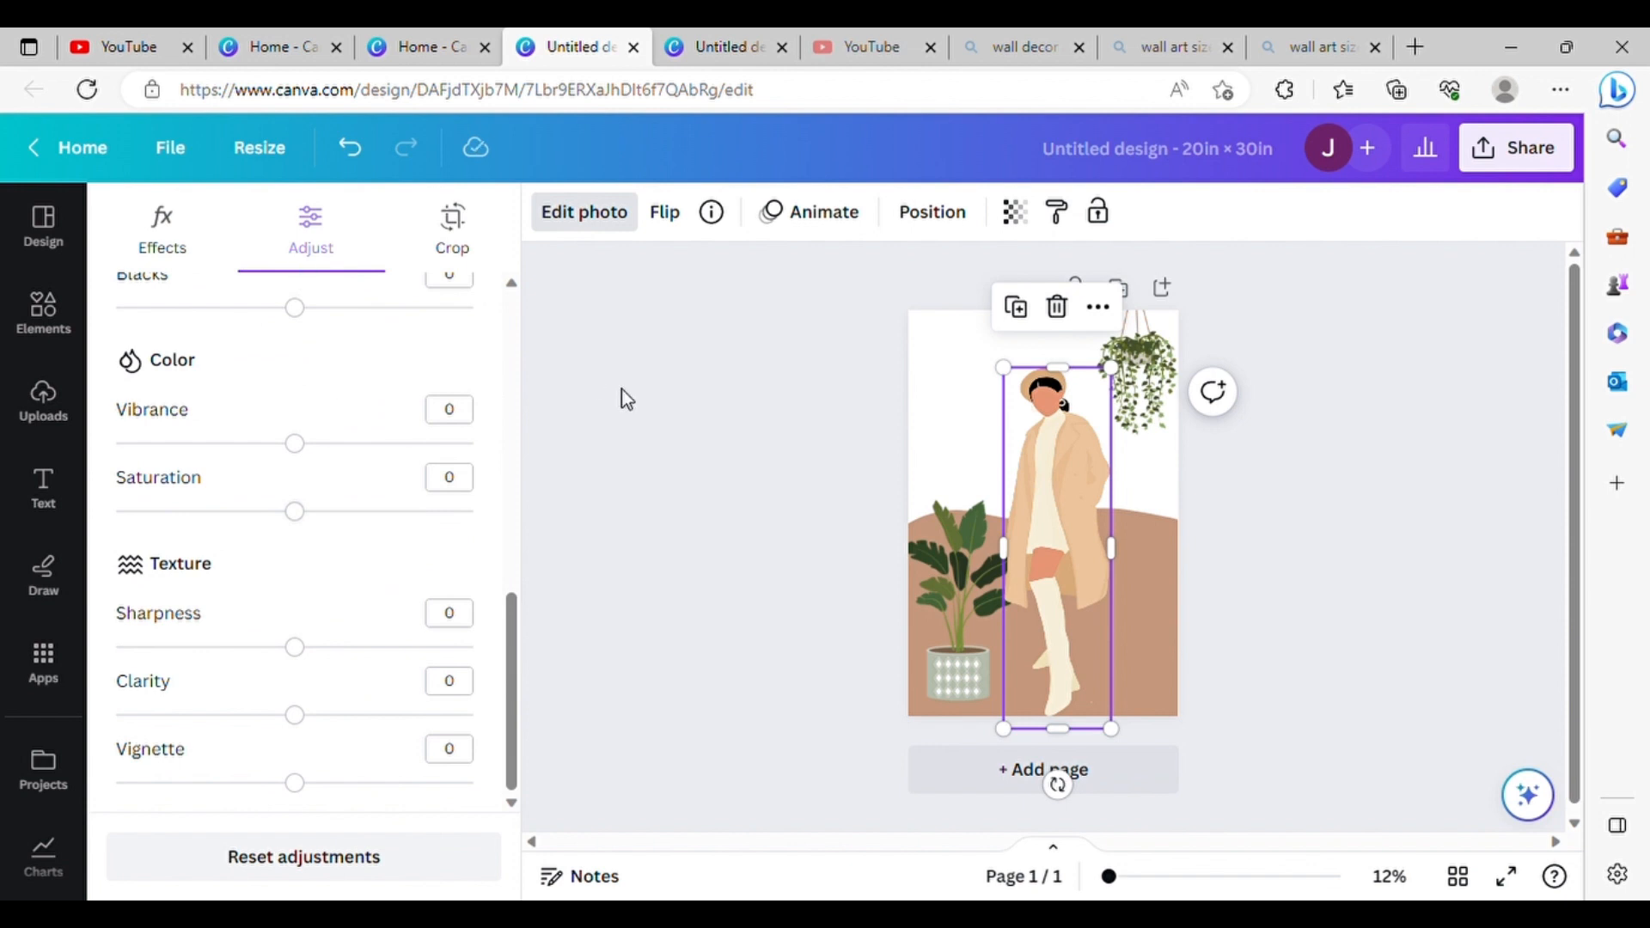
# Step: Change the page background to the darker brown from the woman's photo colors
pyautogui.click(969, 398)
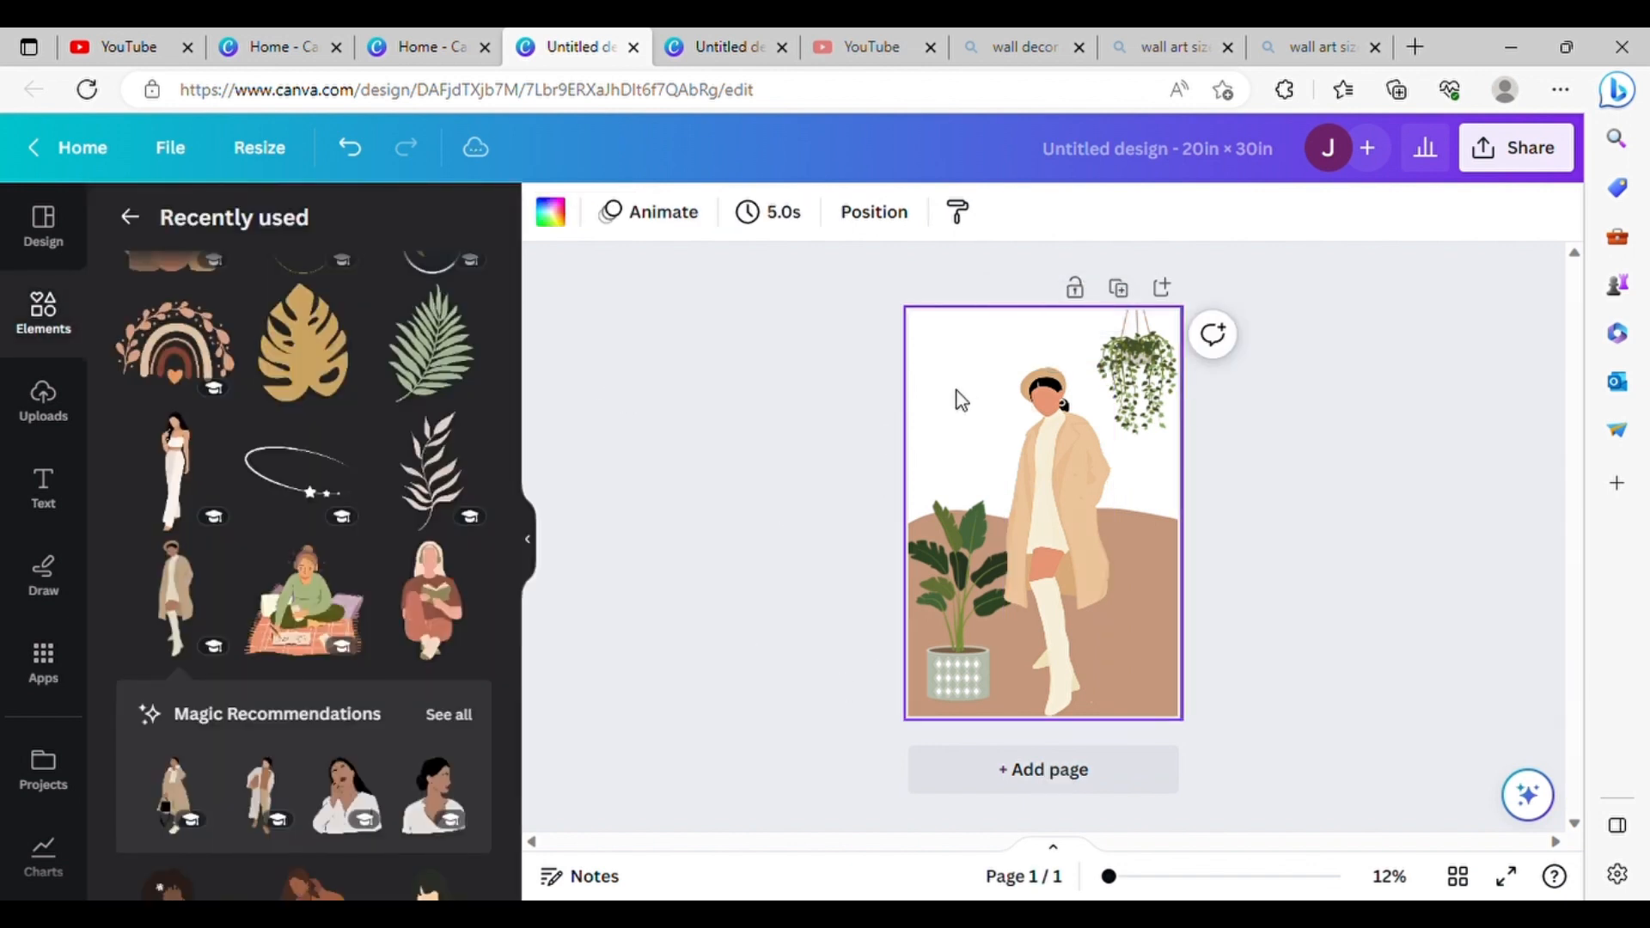
pyautogui.click(563, 214)
pyautogui.scroll(-5, 409, 456)
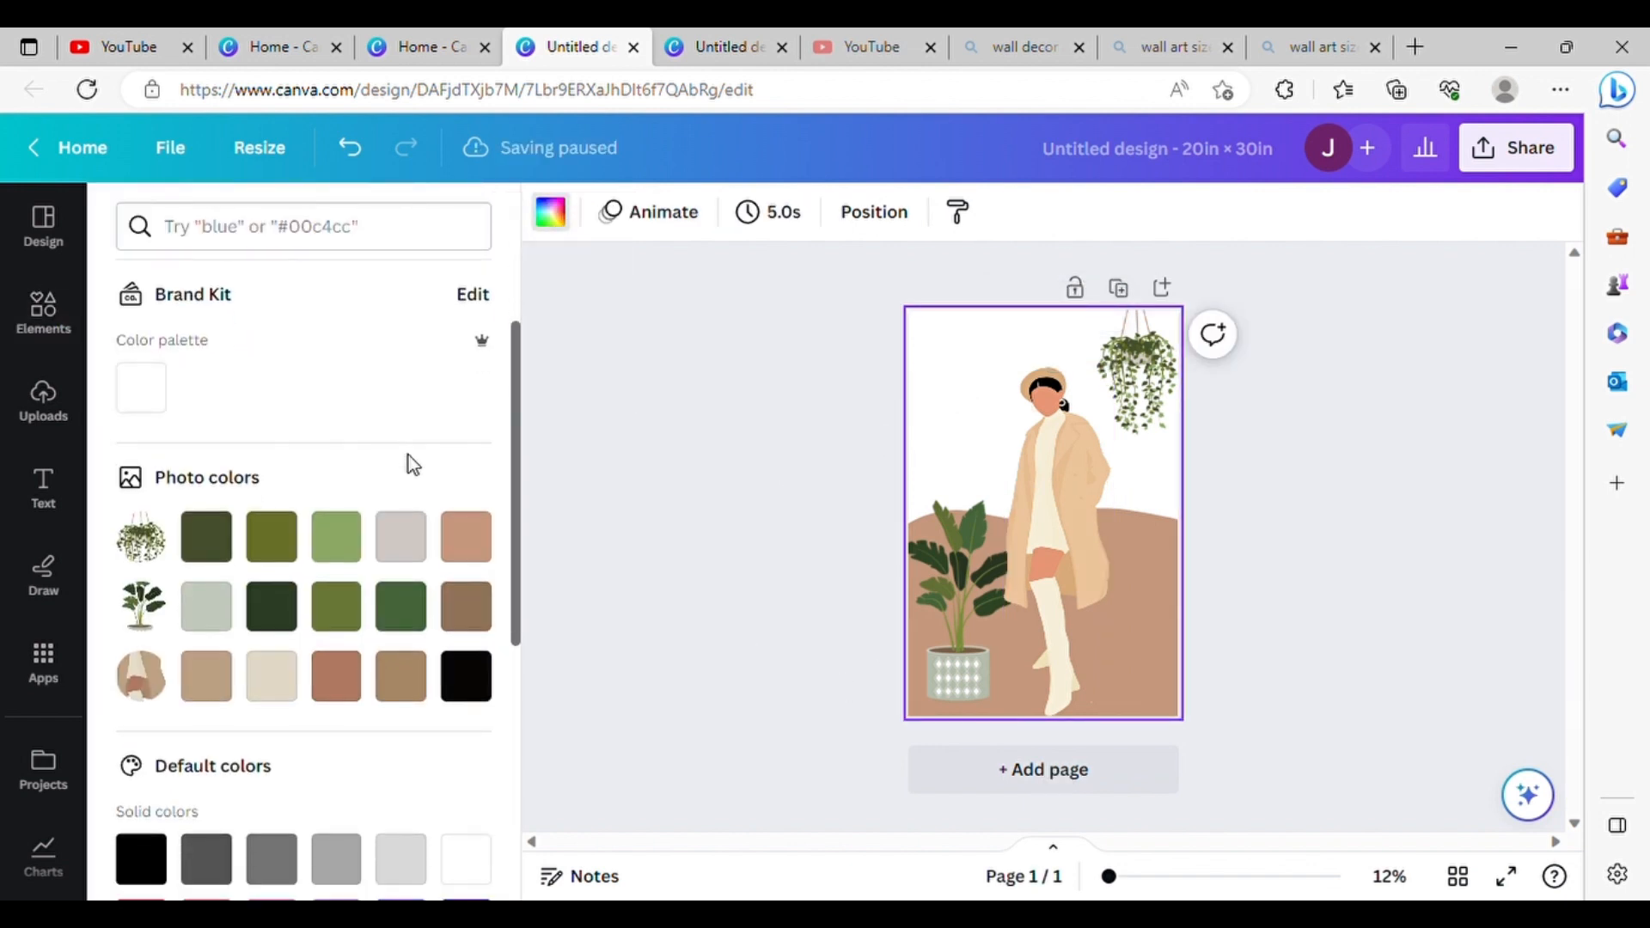
pyautogui.click(398, 447)
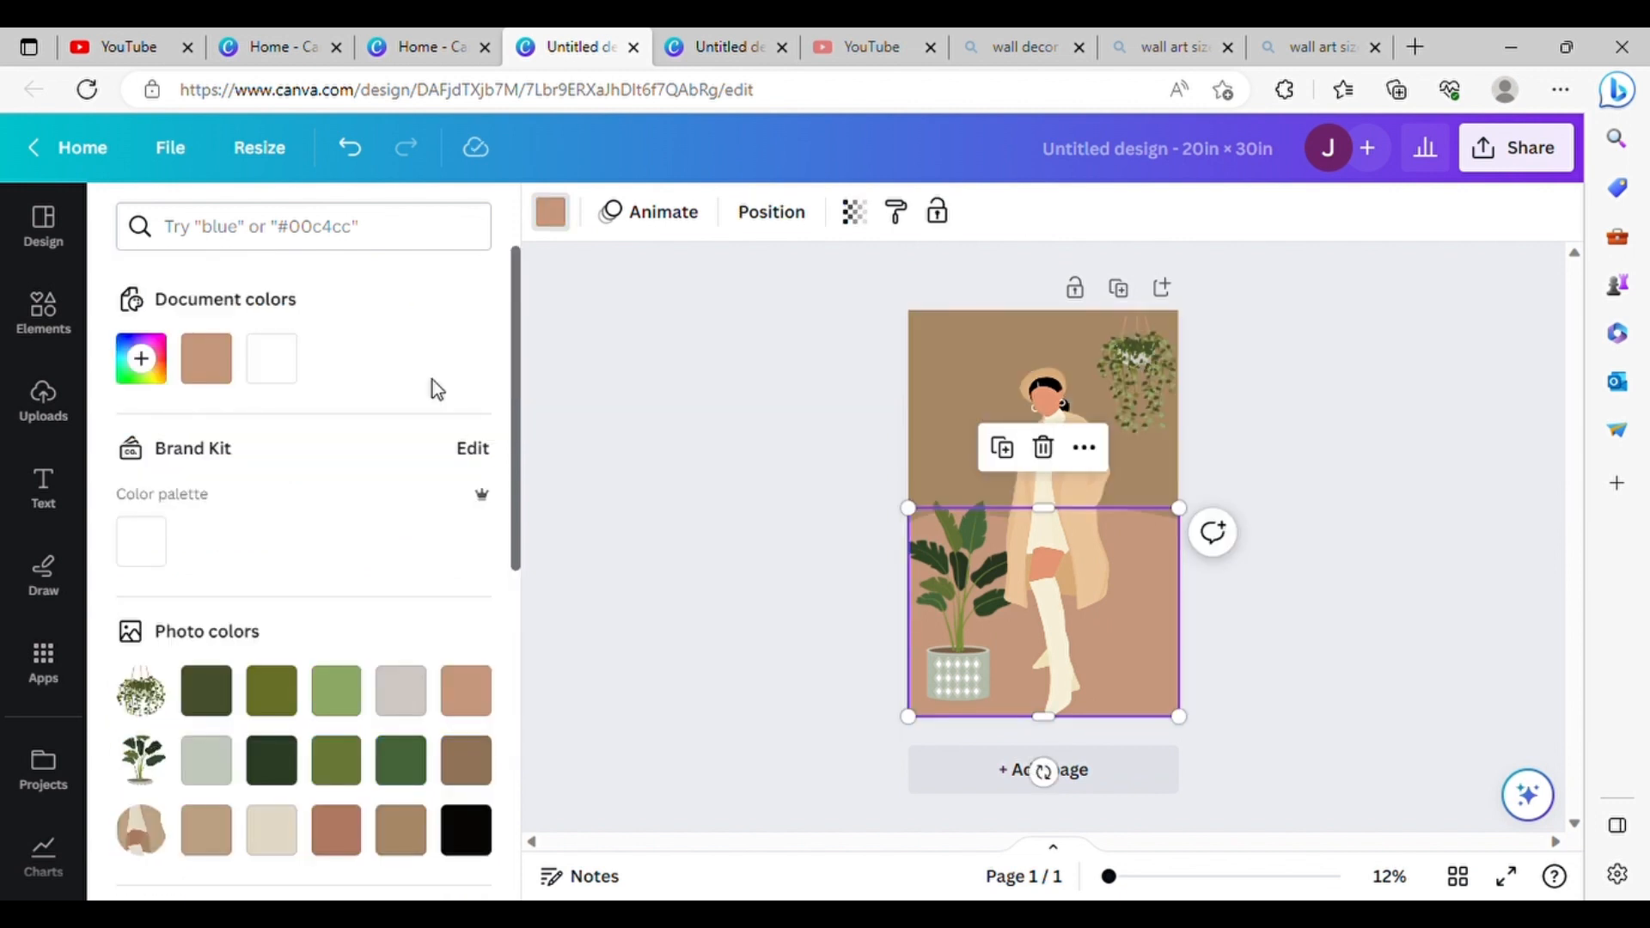
# Step: Try several brown tones from the photo colors on the wave shape
pyautogui.scroll(-10, 432, 379)
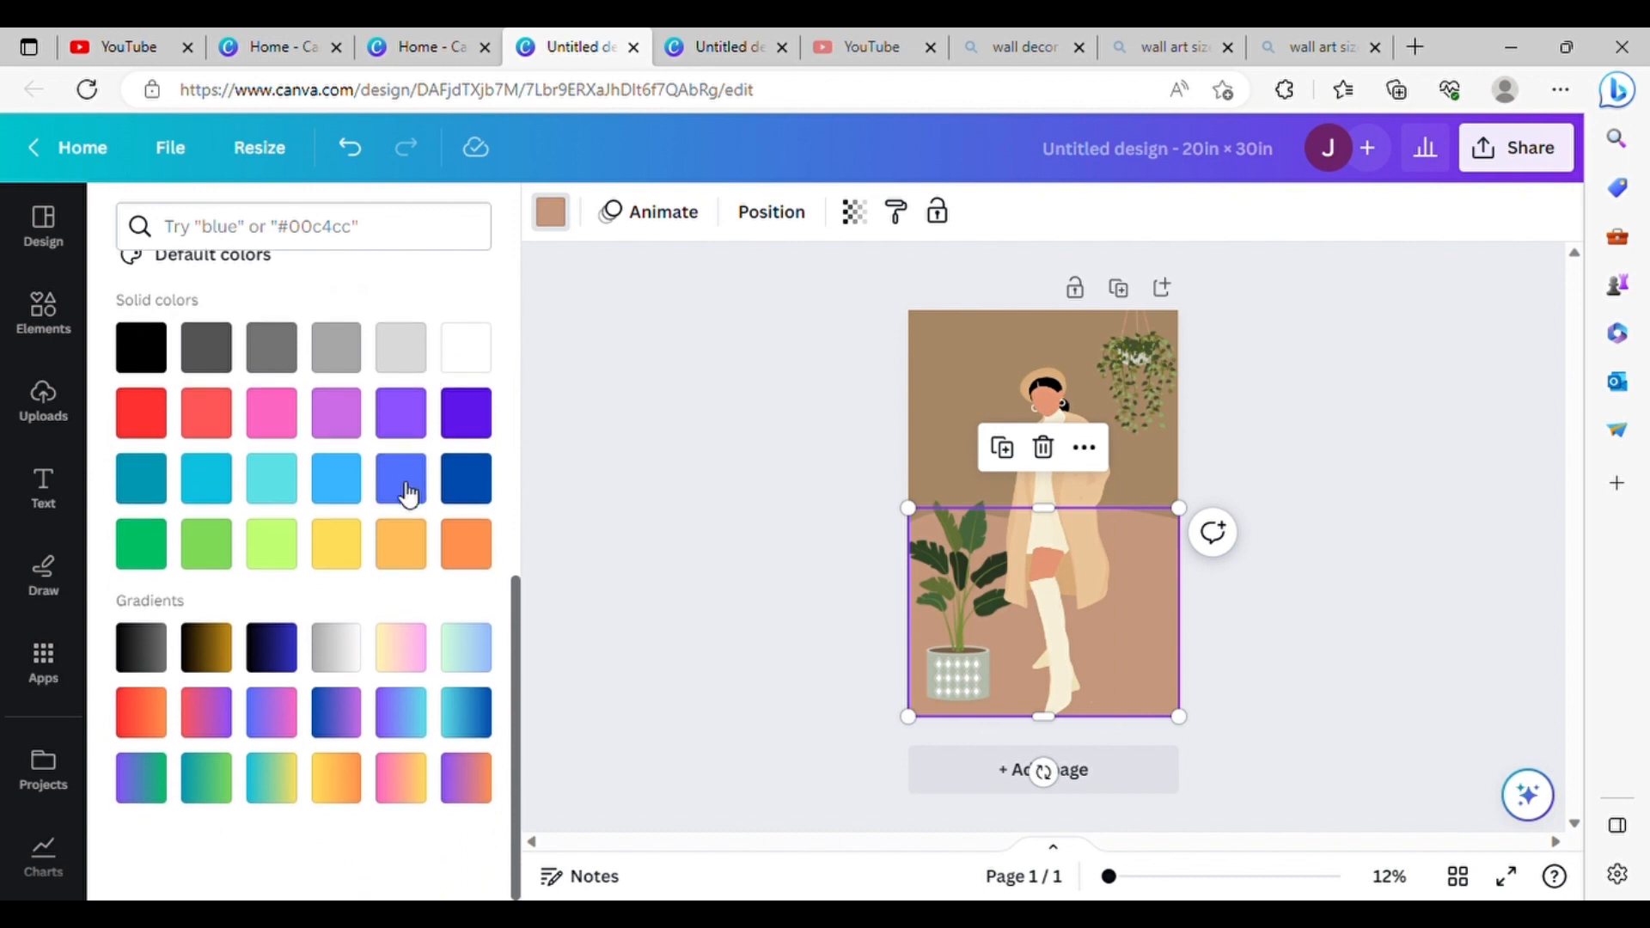
pyautogui.scroll(10, 399, 483)
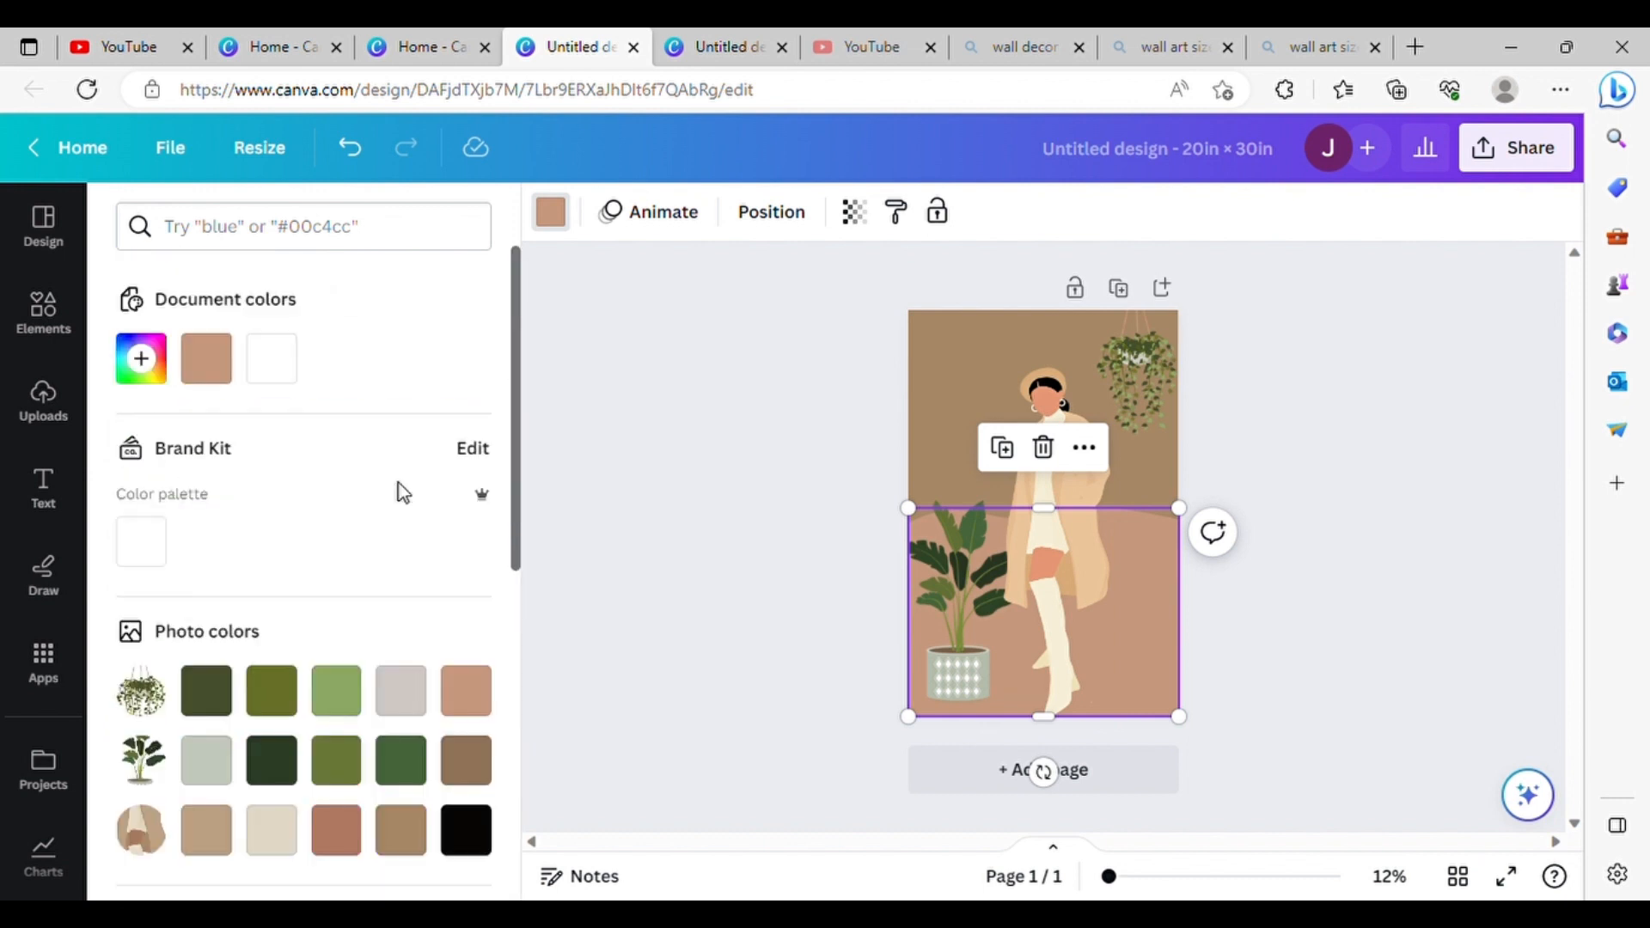
pyautogui.click(464, 698)
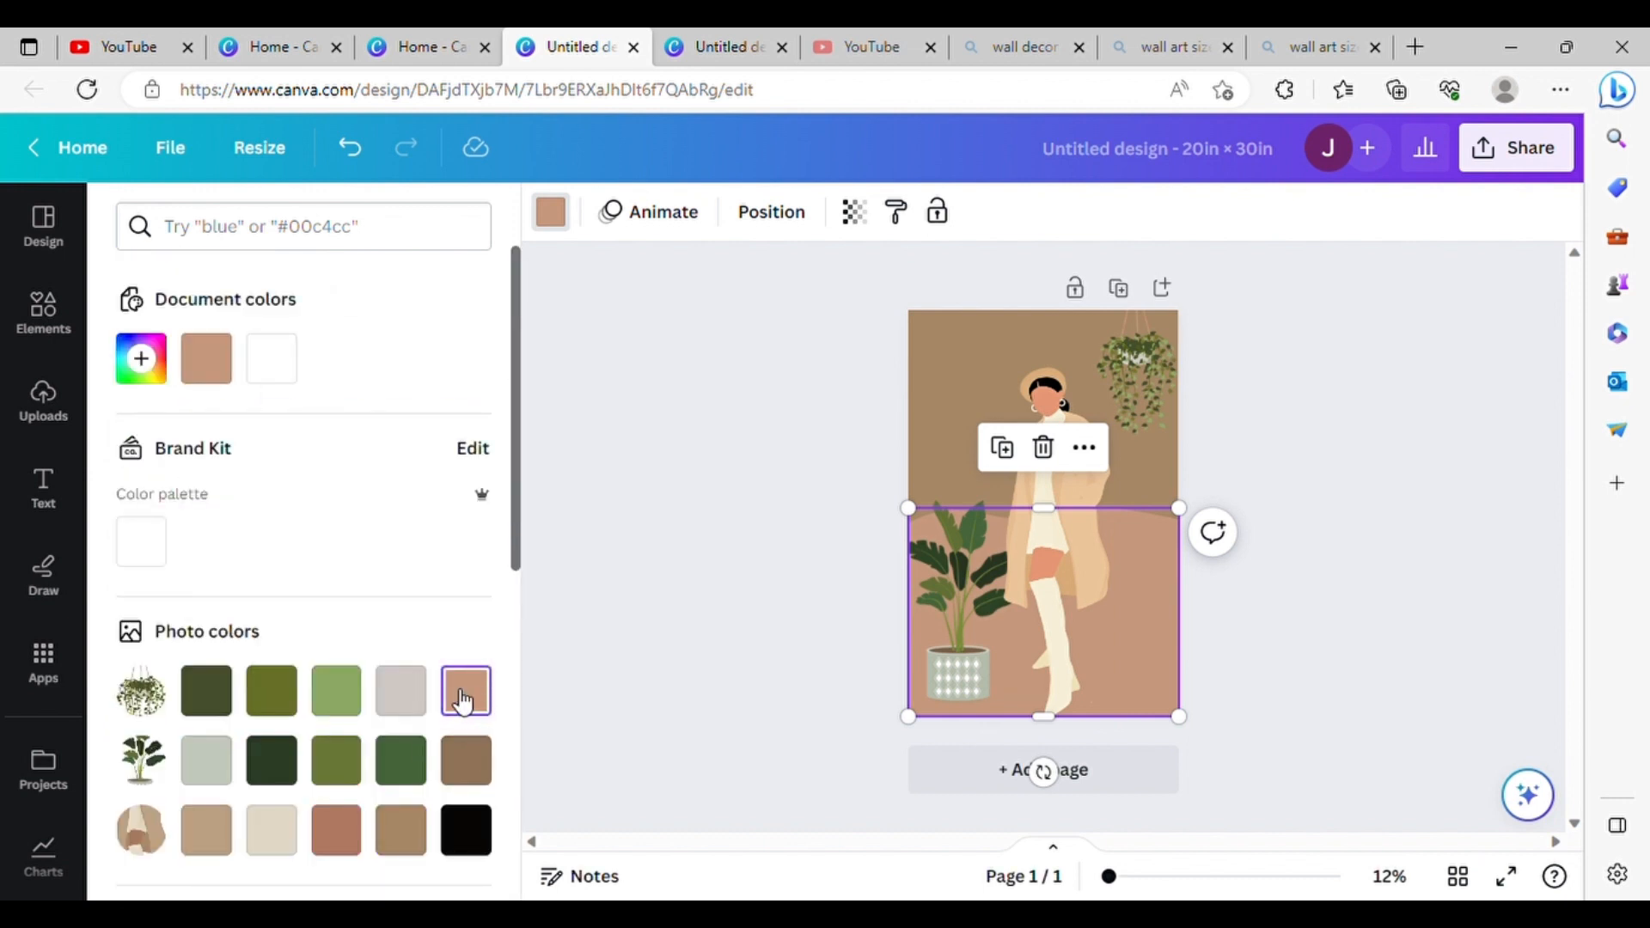
pyautogui.click(354, 831)
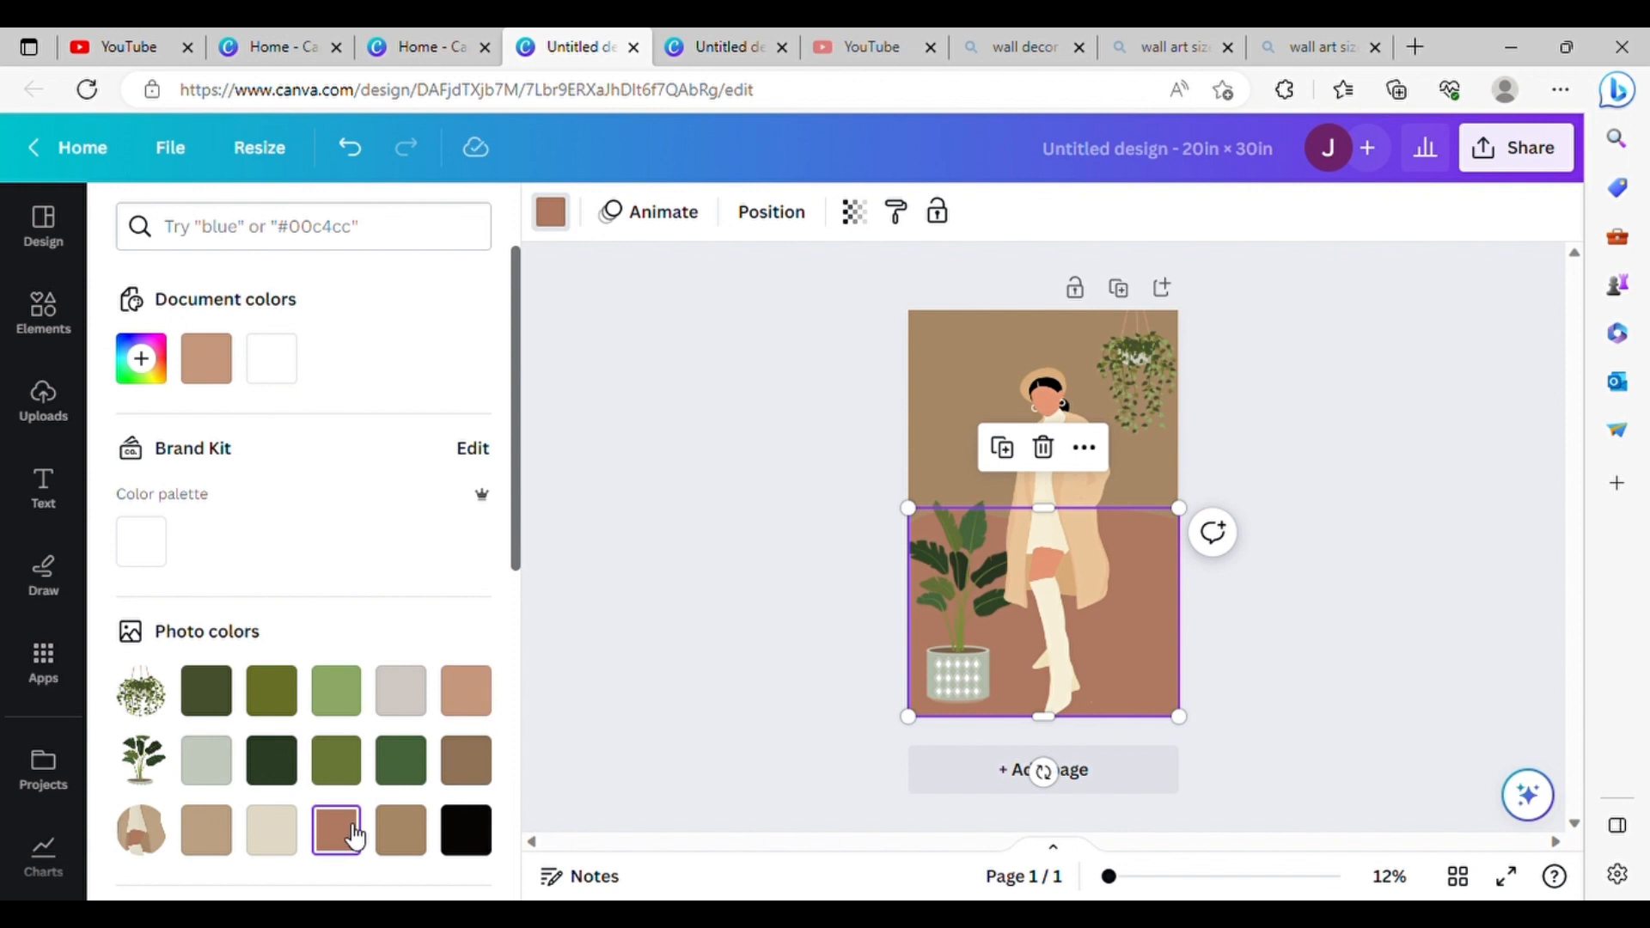
pyautogui.click(393, 834)
pyautogui.click(209, 838)
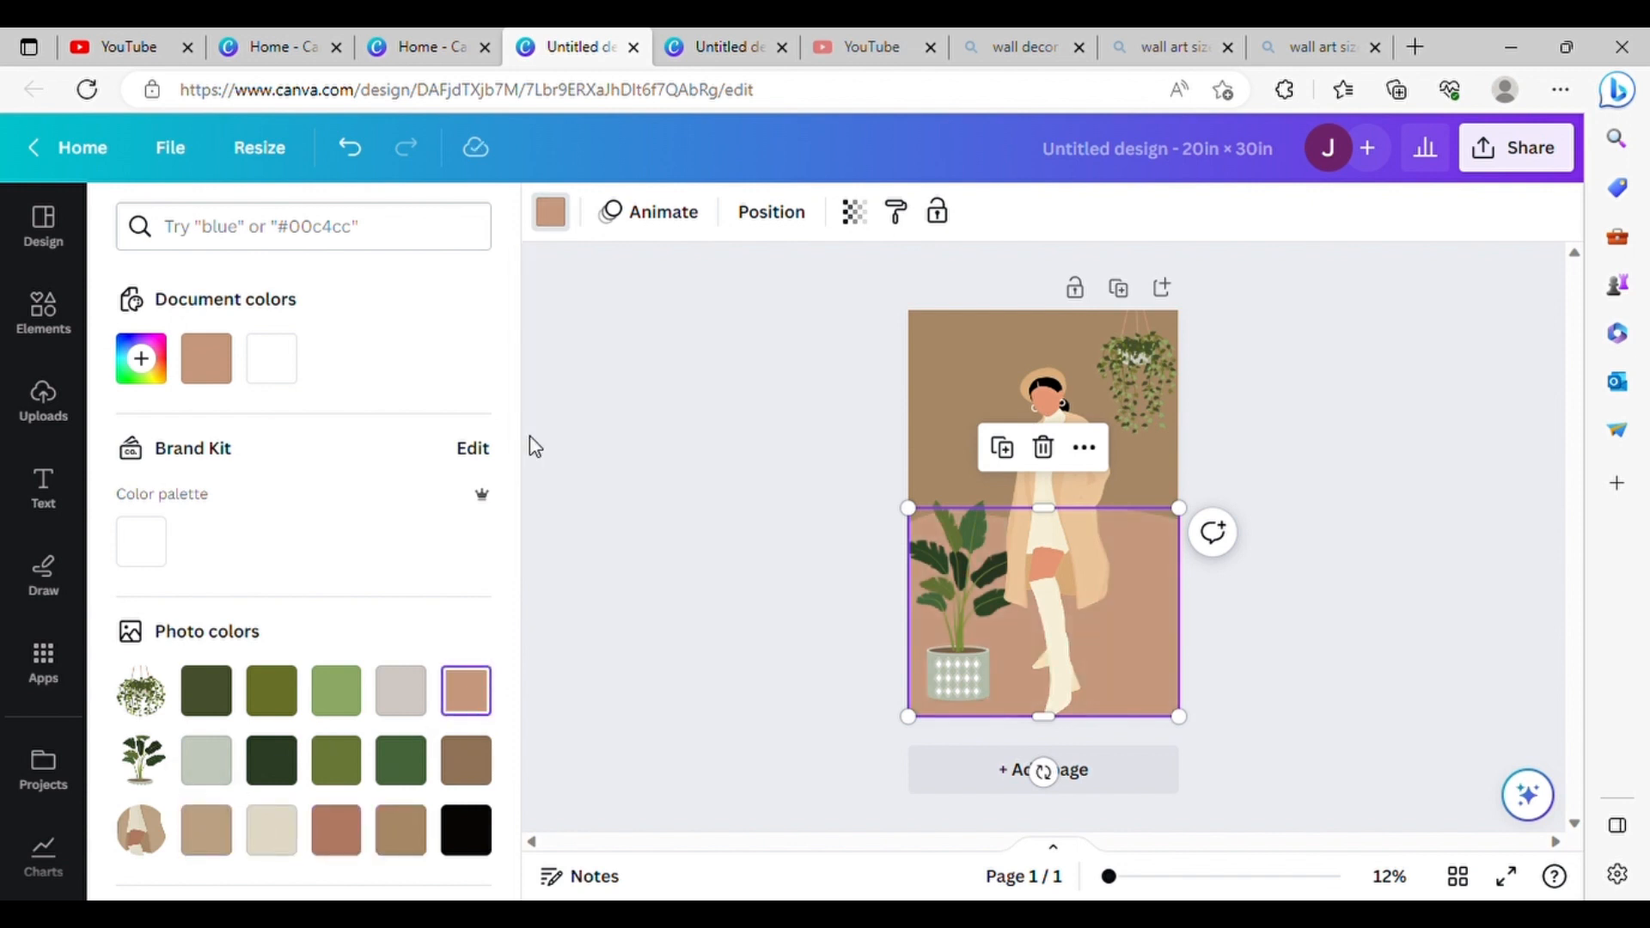
# Step: Give the page background a custom solid brown of about #A88762
pyautogui.click(933, 349)
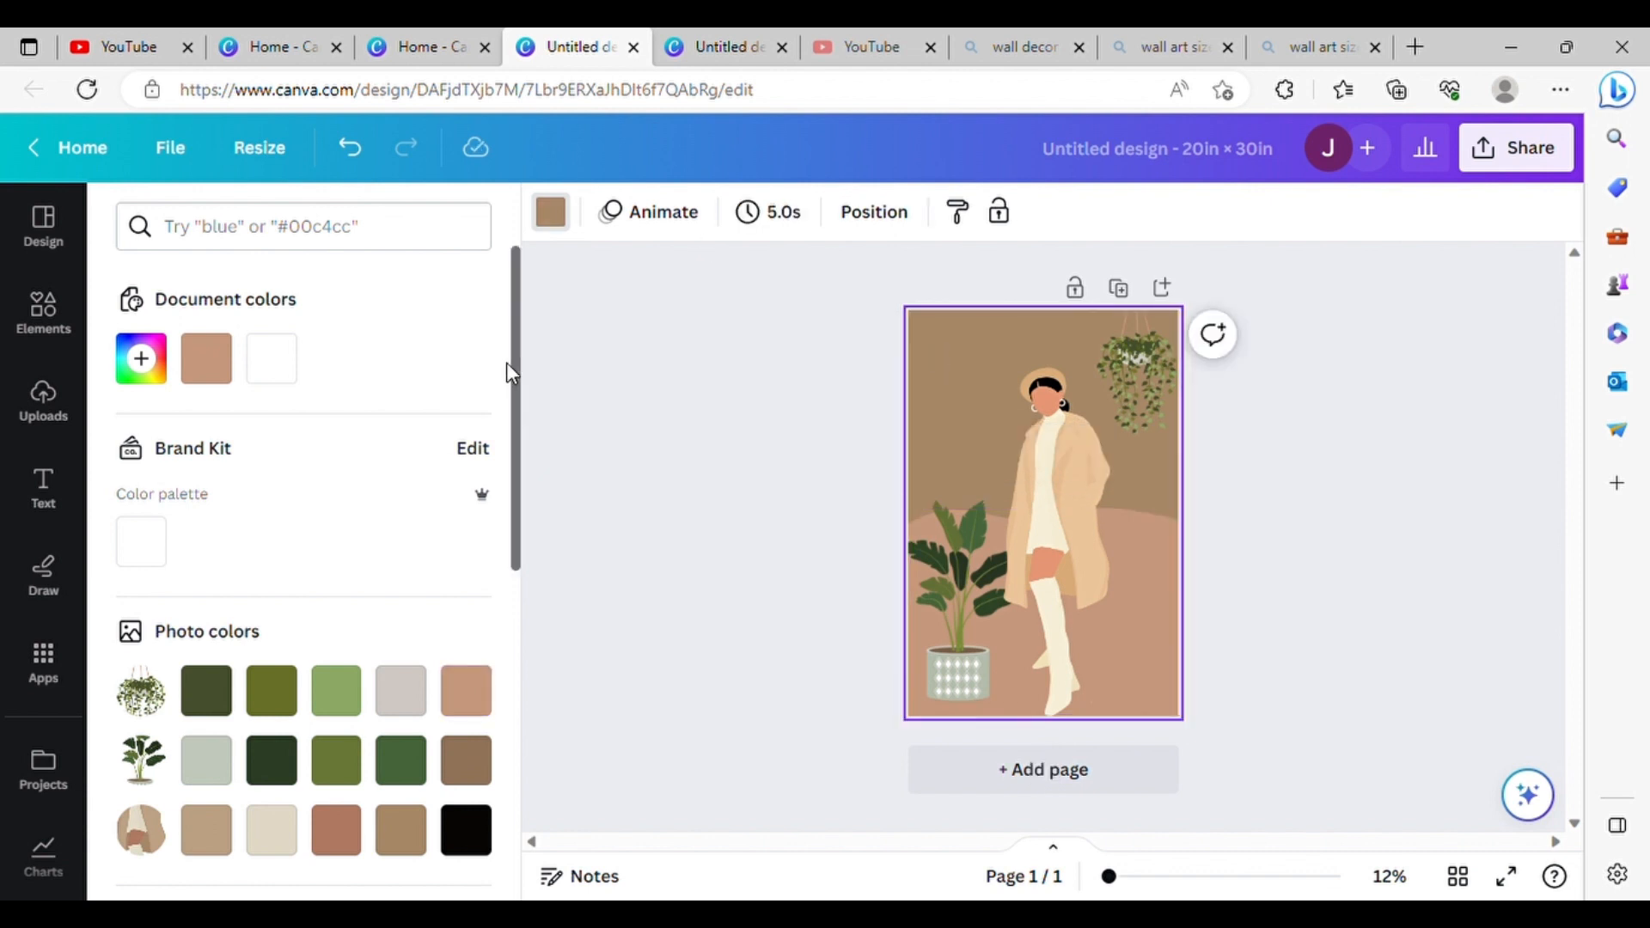
pyautogui.click(141, 358)
pyautogui.moveTo(306, 545); pyautogui.dragTo(268, 512)
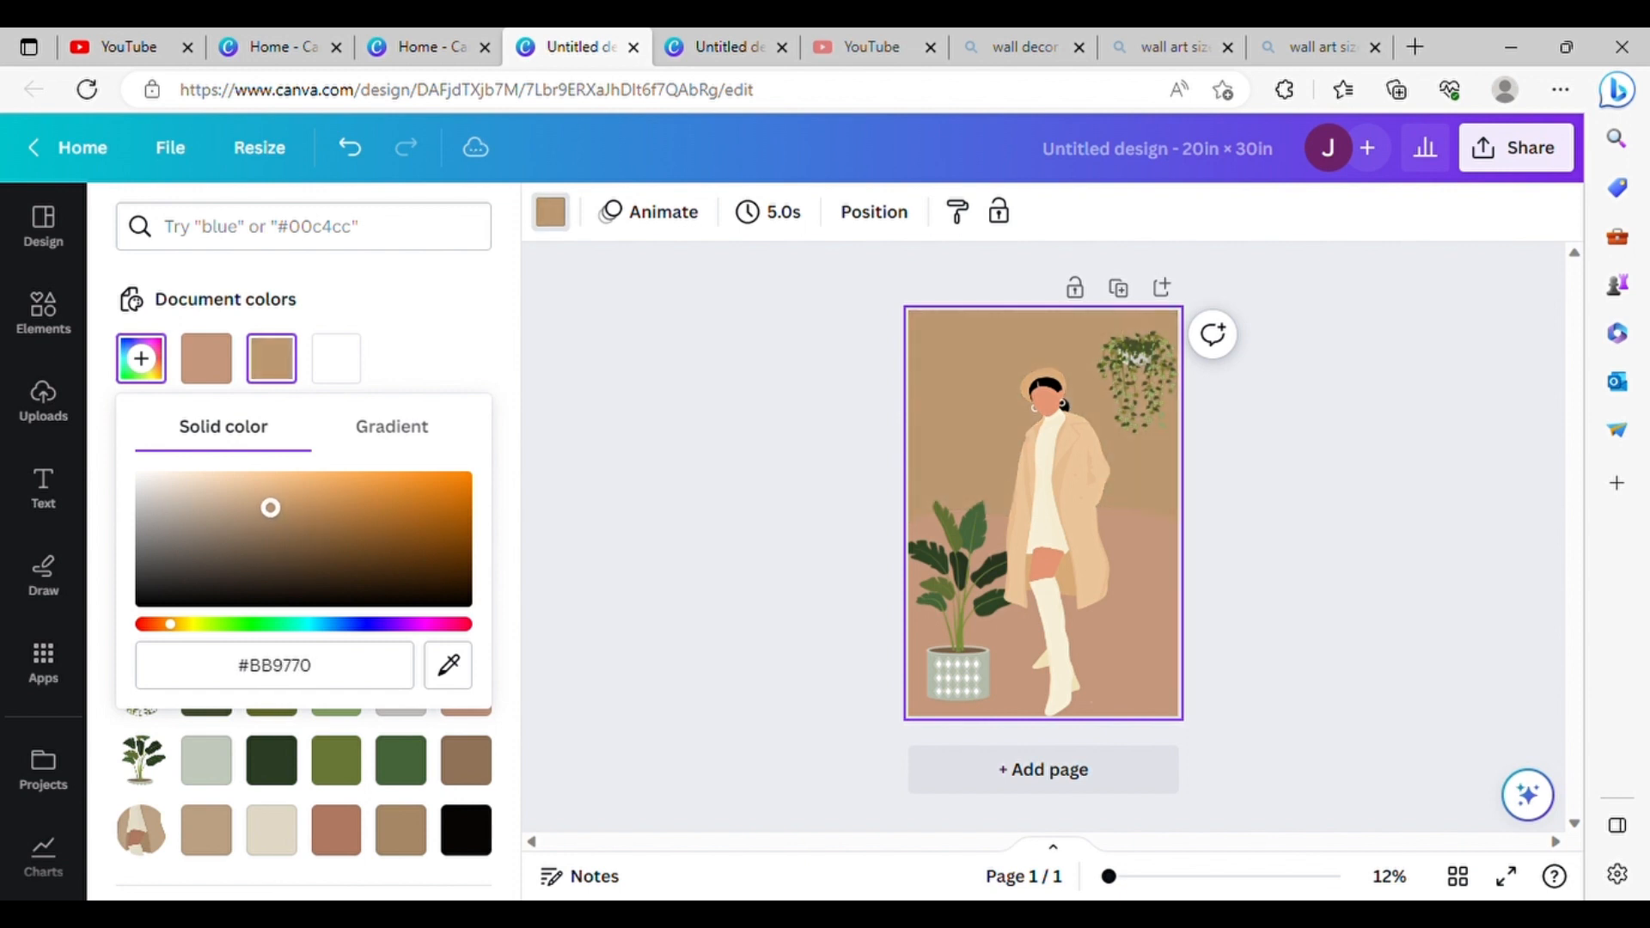
pyautogui.moveTo(272, 512); pyautogui.dragTo(275, 517)
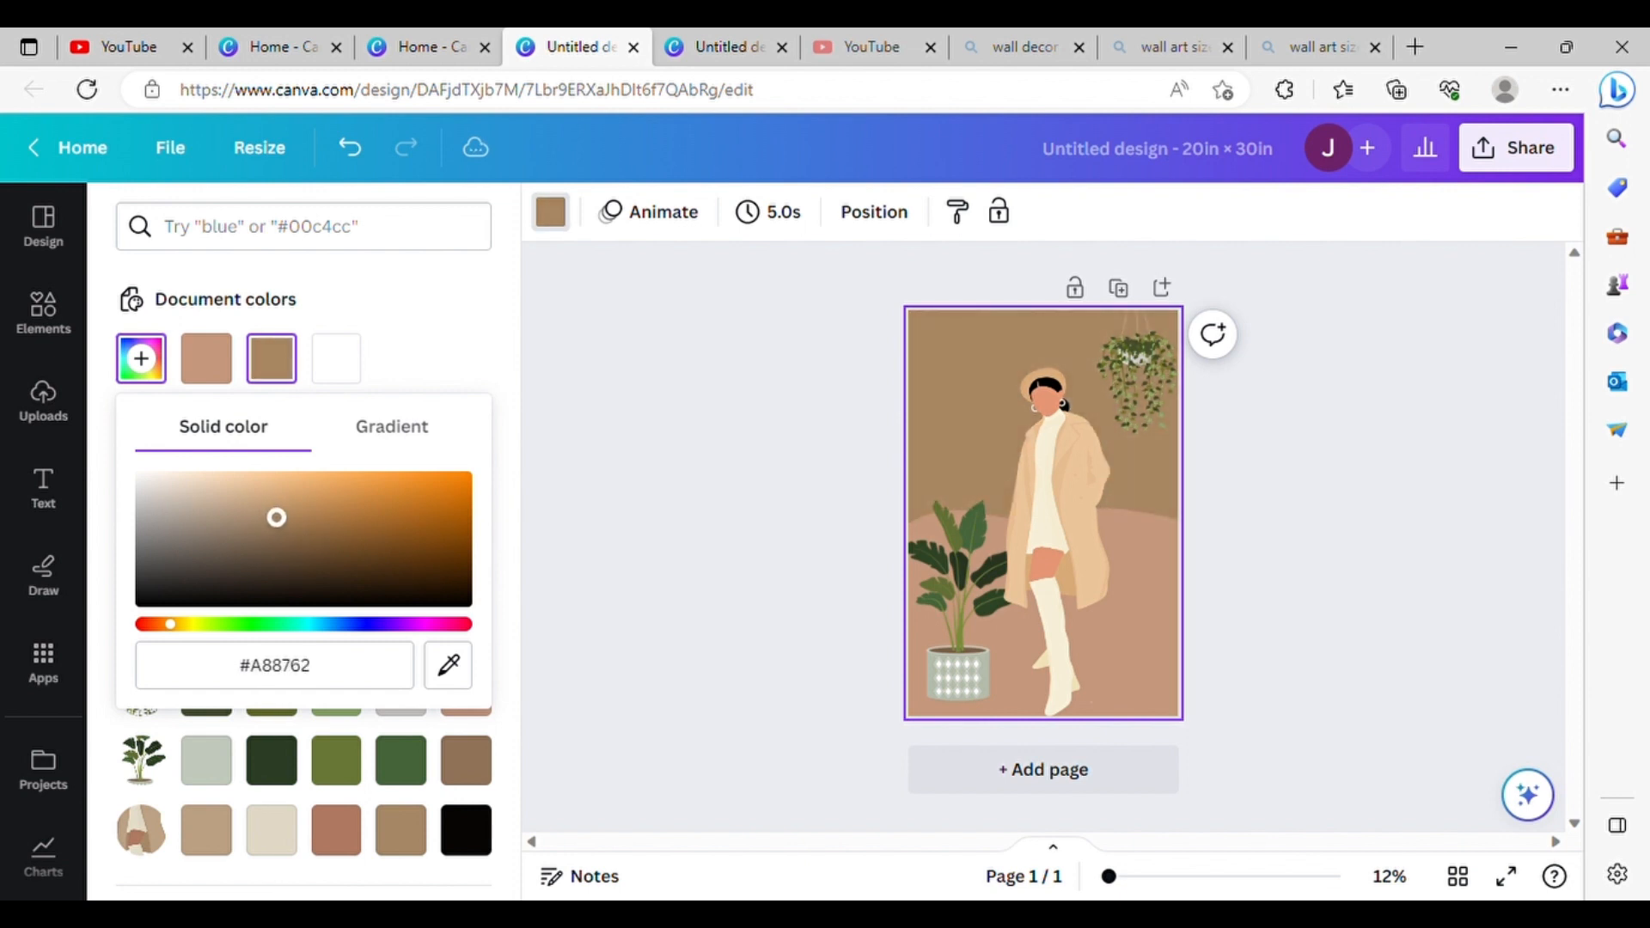
# Step: Recolor the wave shape with the custom dark reddish brown #9F6948
pyautogui.click(1115, 605)
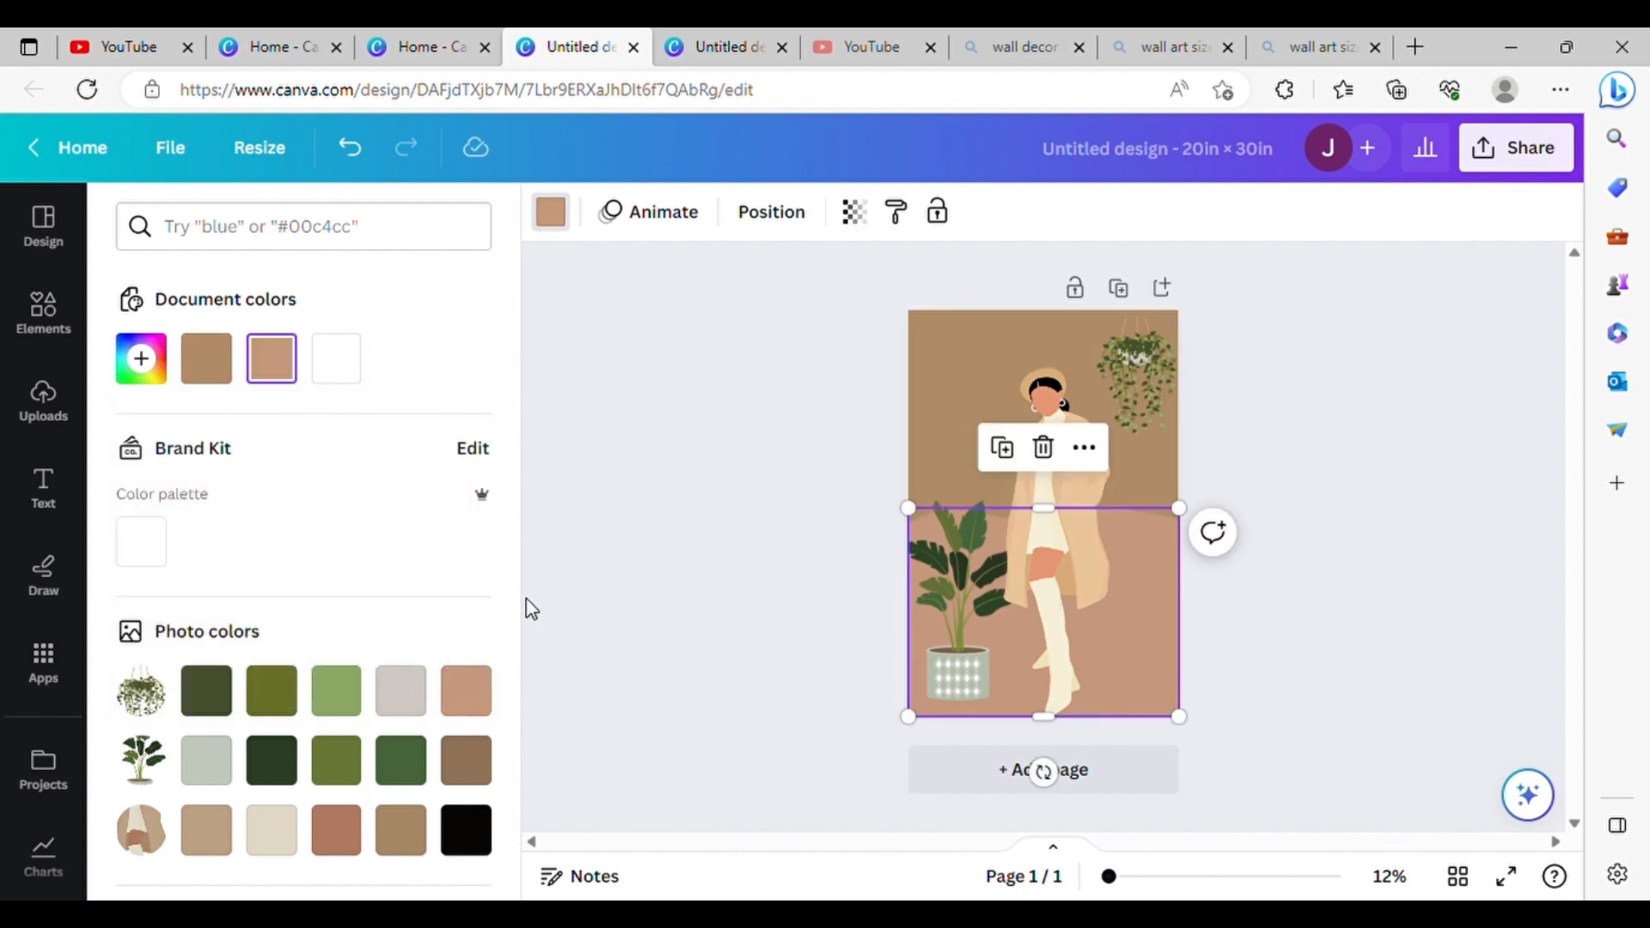
pyautogui.click(141, 358)
pyautogui.moveTo(260, 501); pyautogui.dragTo(319, 524)
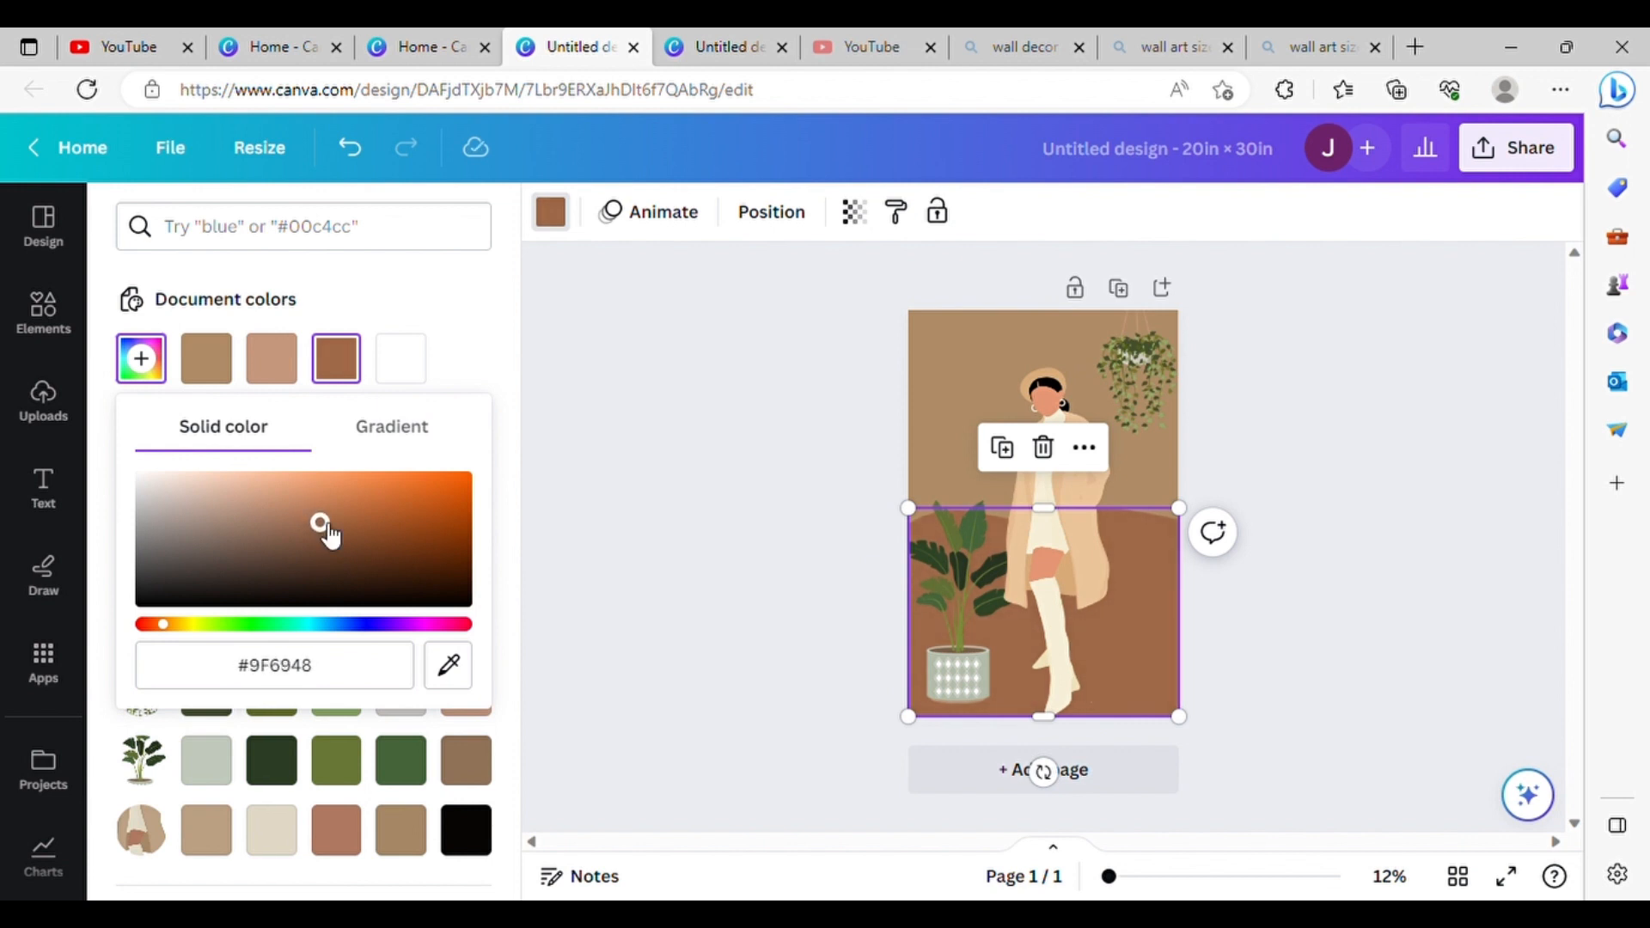
# Step: Check the finished first artwork up close and add a blank second page to the design
pyautogui.click(791, 443)
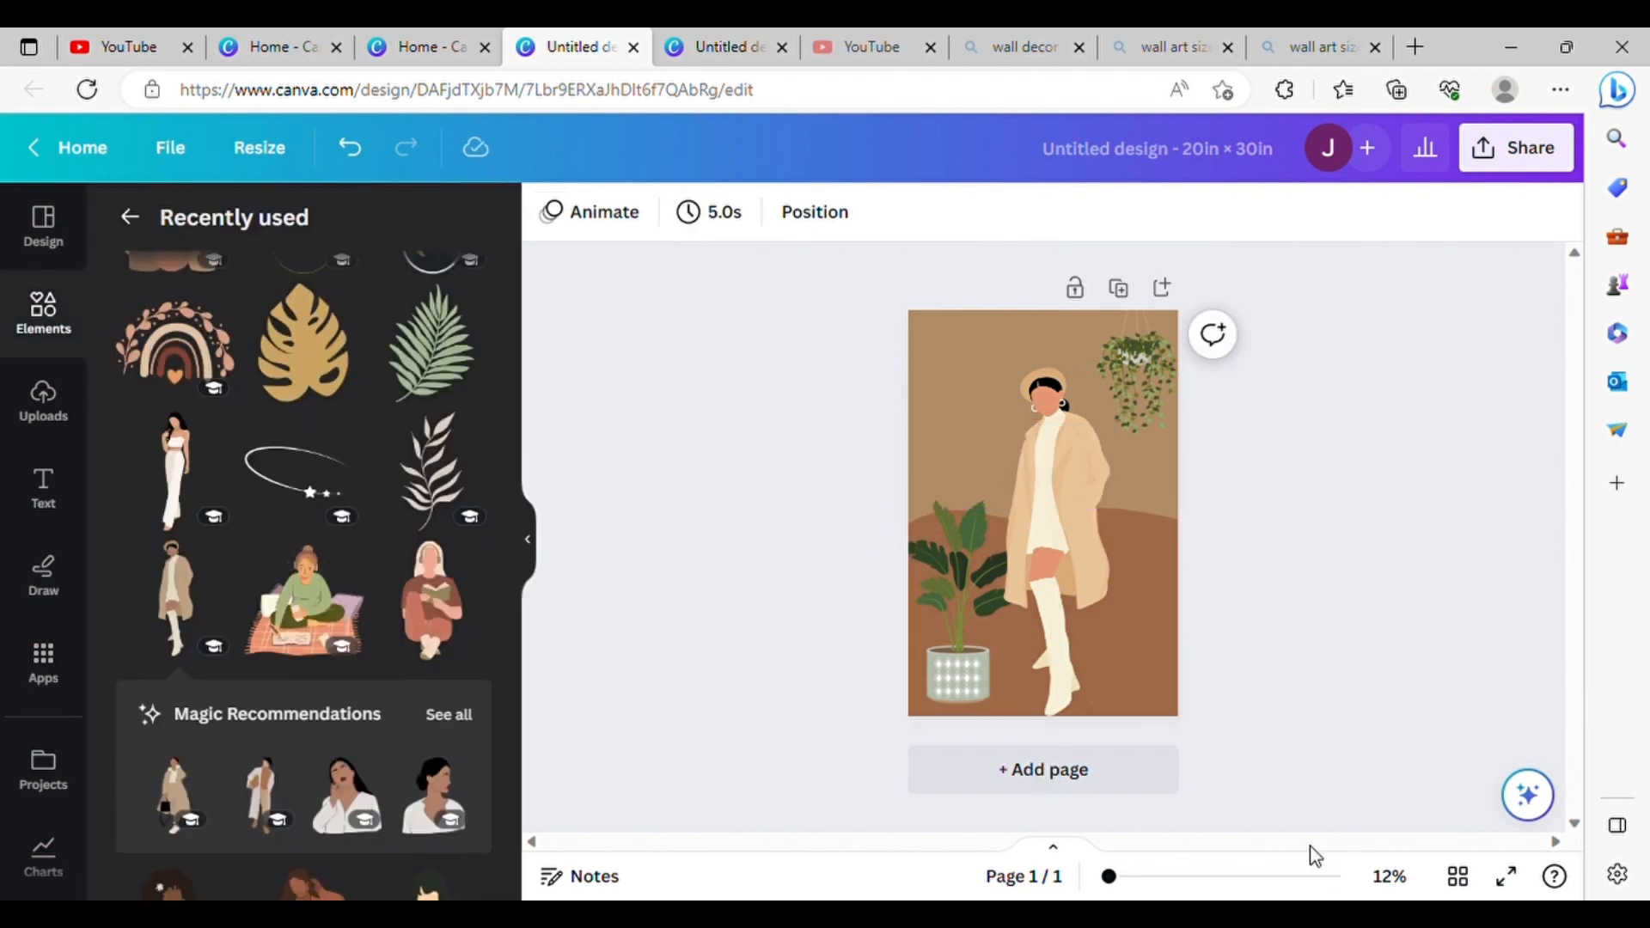
pyautogui.scroll(5, 1096, 537)
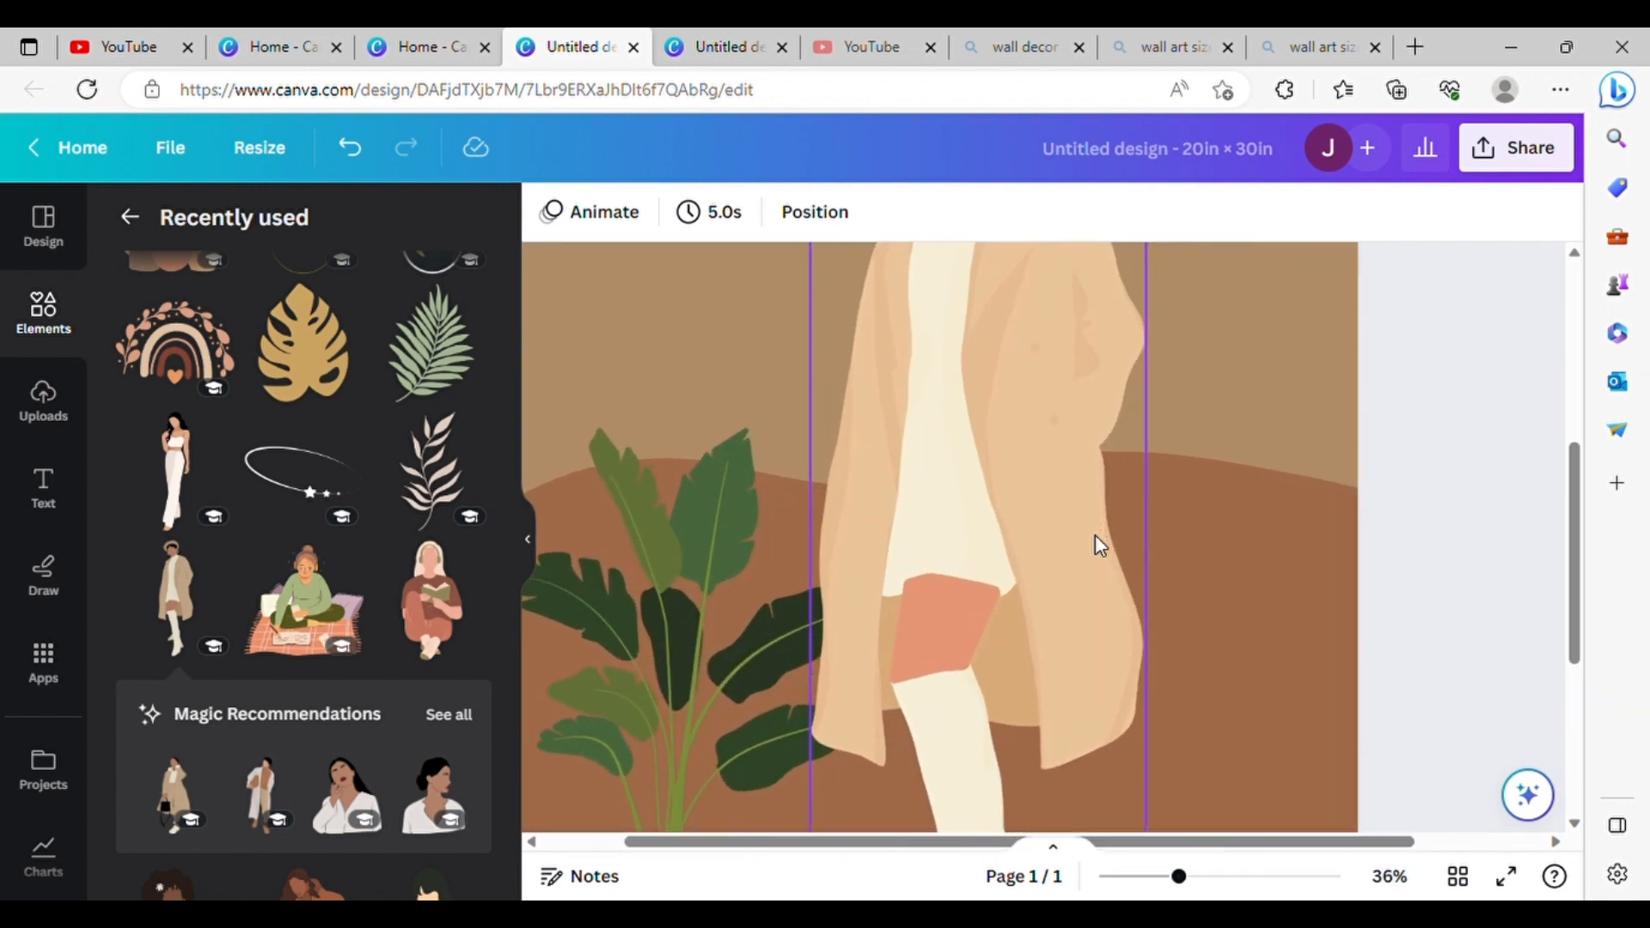
pyautogui.scroll(-4, 1096, 536)
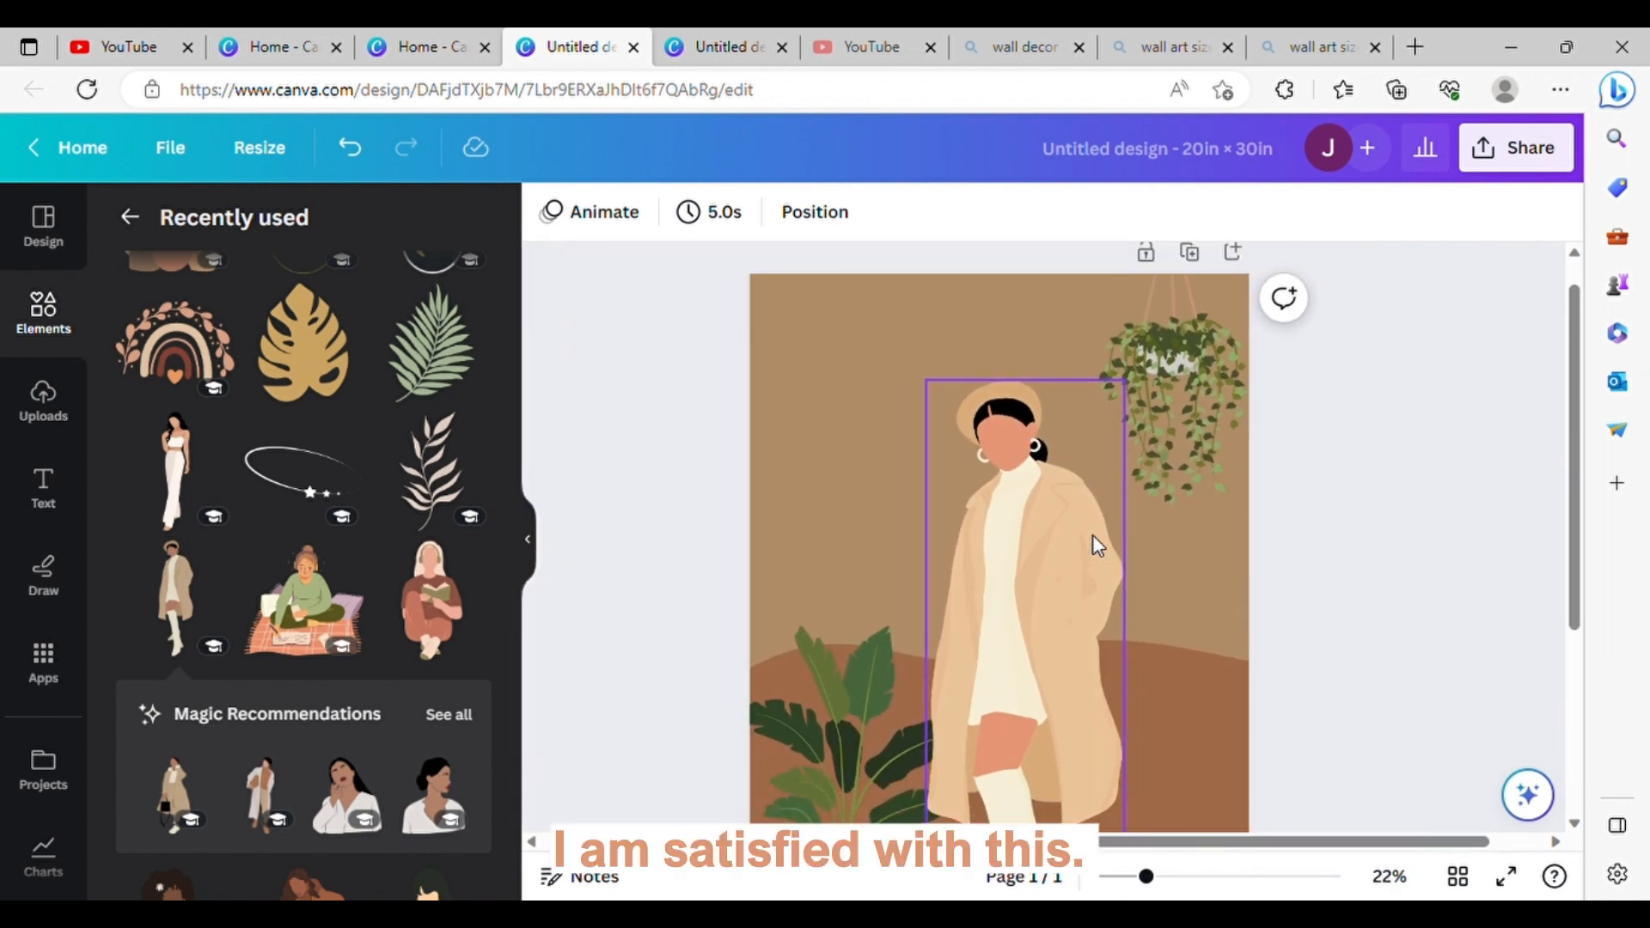
pyautogui.scroll(-3, 1091, 534)
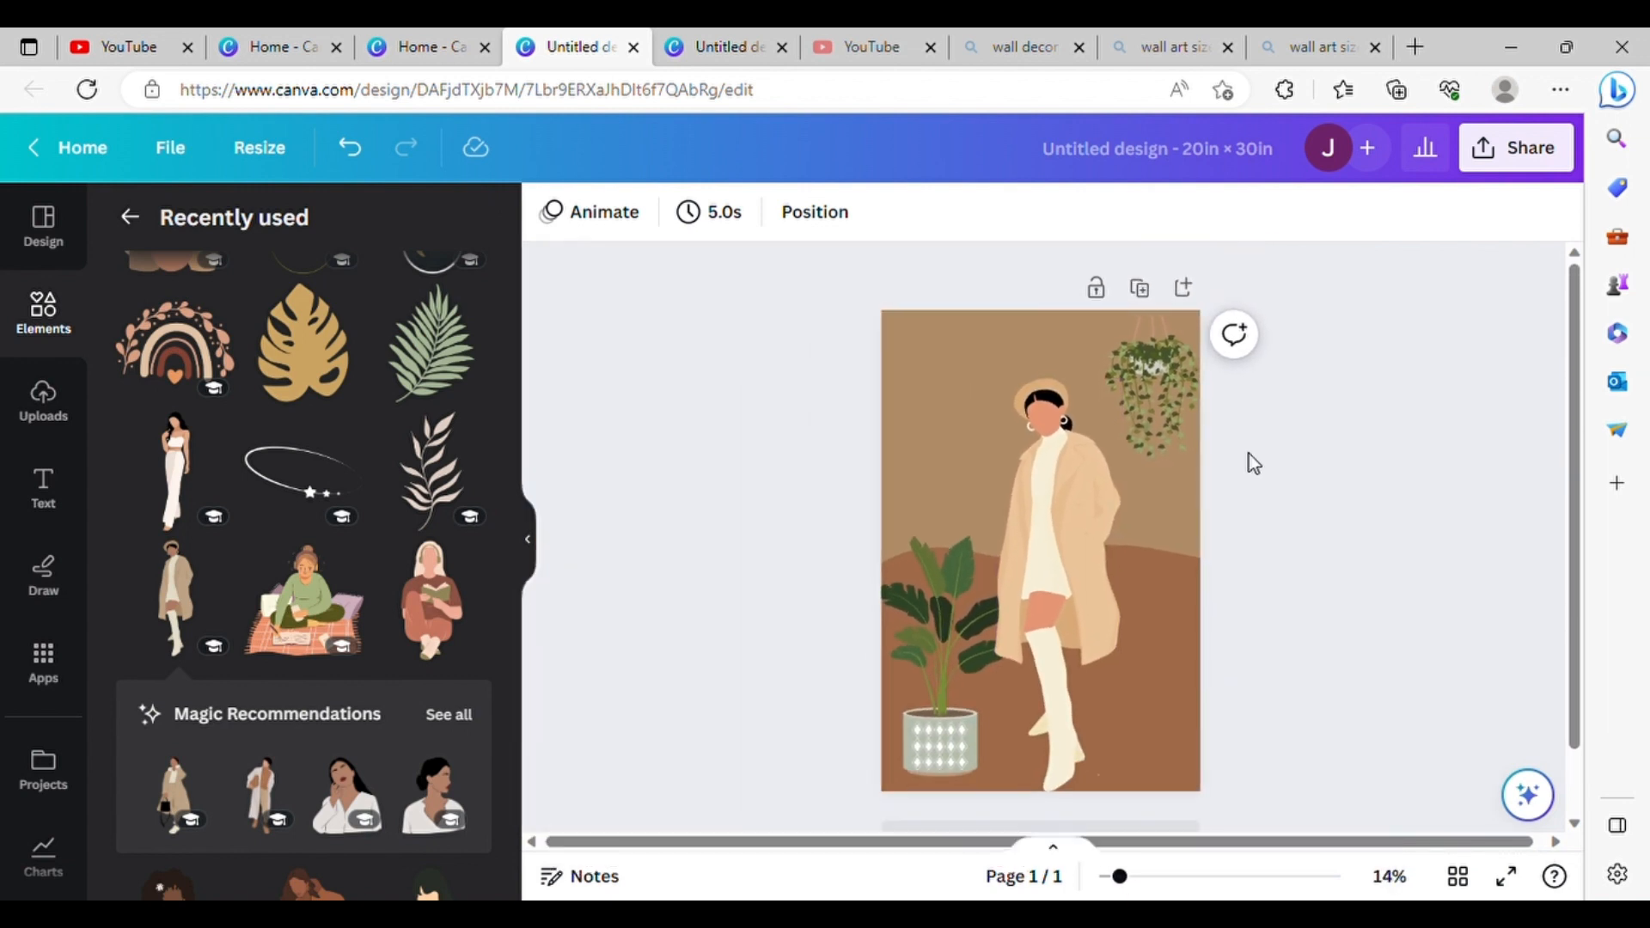
pyautogui.scroll(-1, 916, 526)
pyautogui.click(1066, 780)
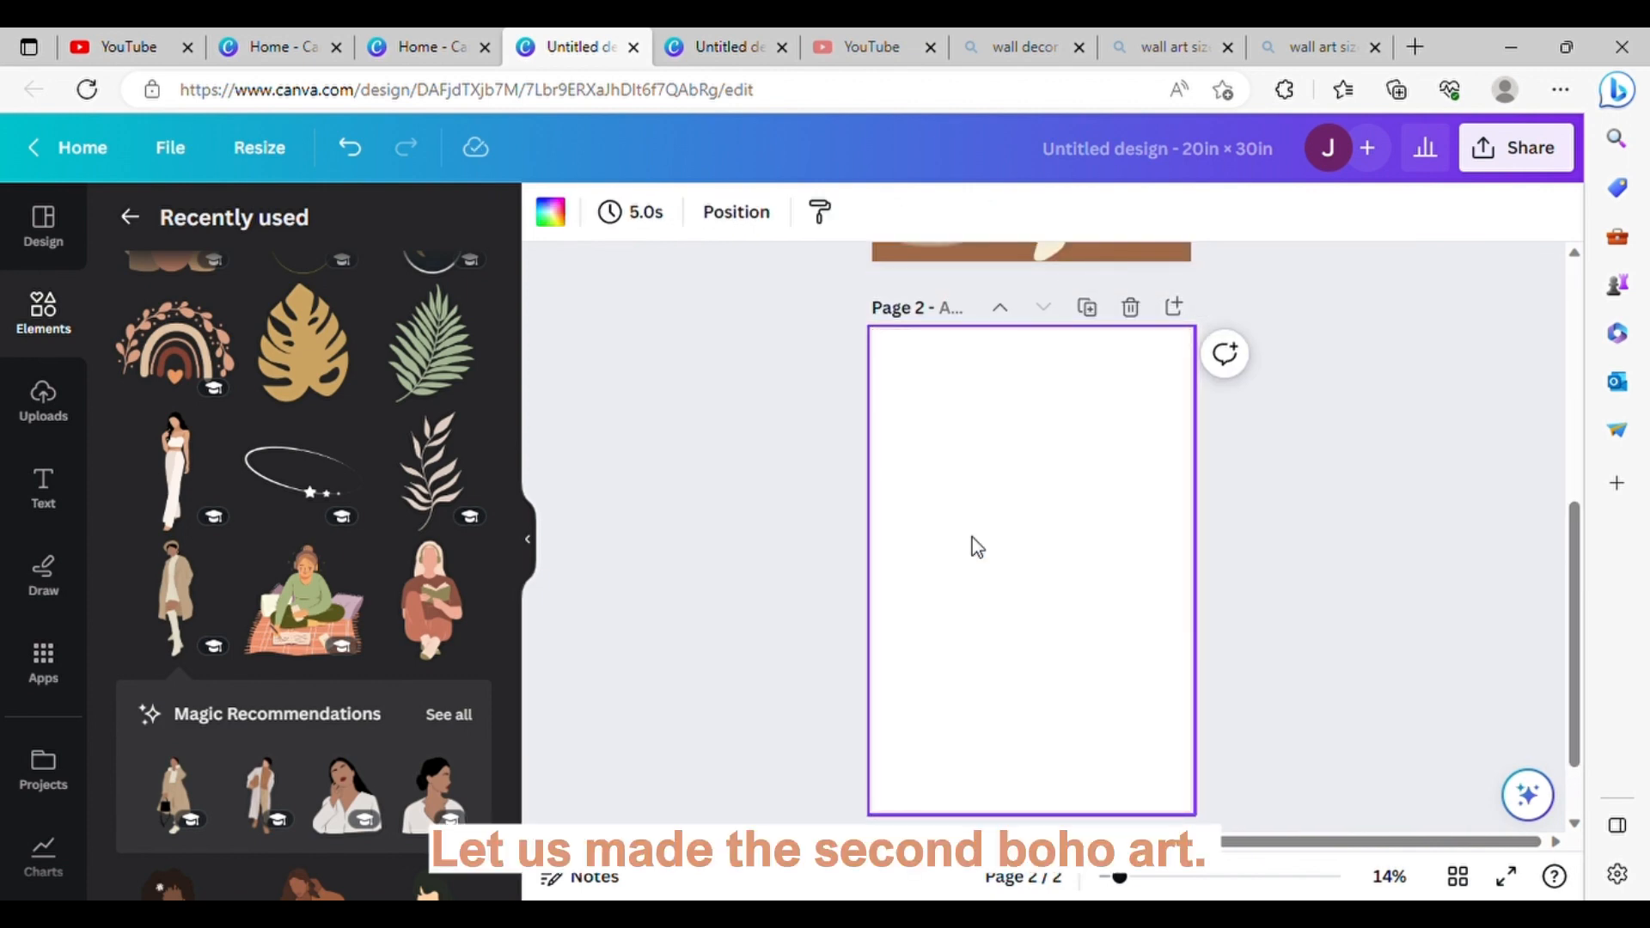
# Step: Apply the Green Minimalist Home Plants Notes template, with its white arch and potted plants, to page 2
pyautogui.click(43, 227)
pyautogui.scroll(-5, 331, 589)
pyautogui.scroll(-2, 383, 632)
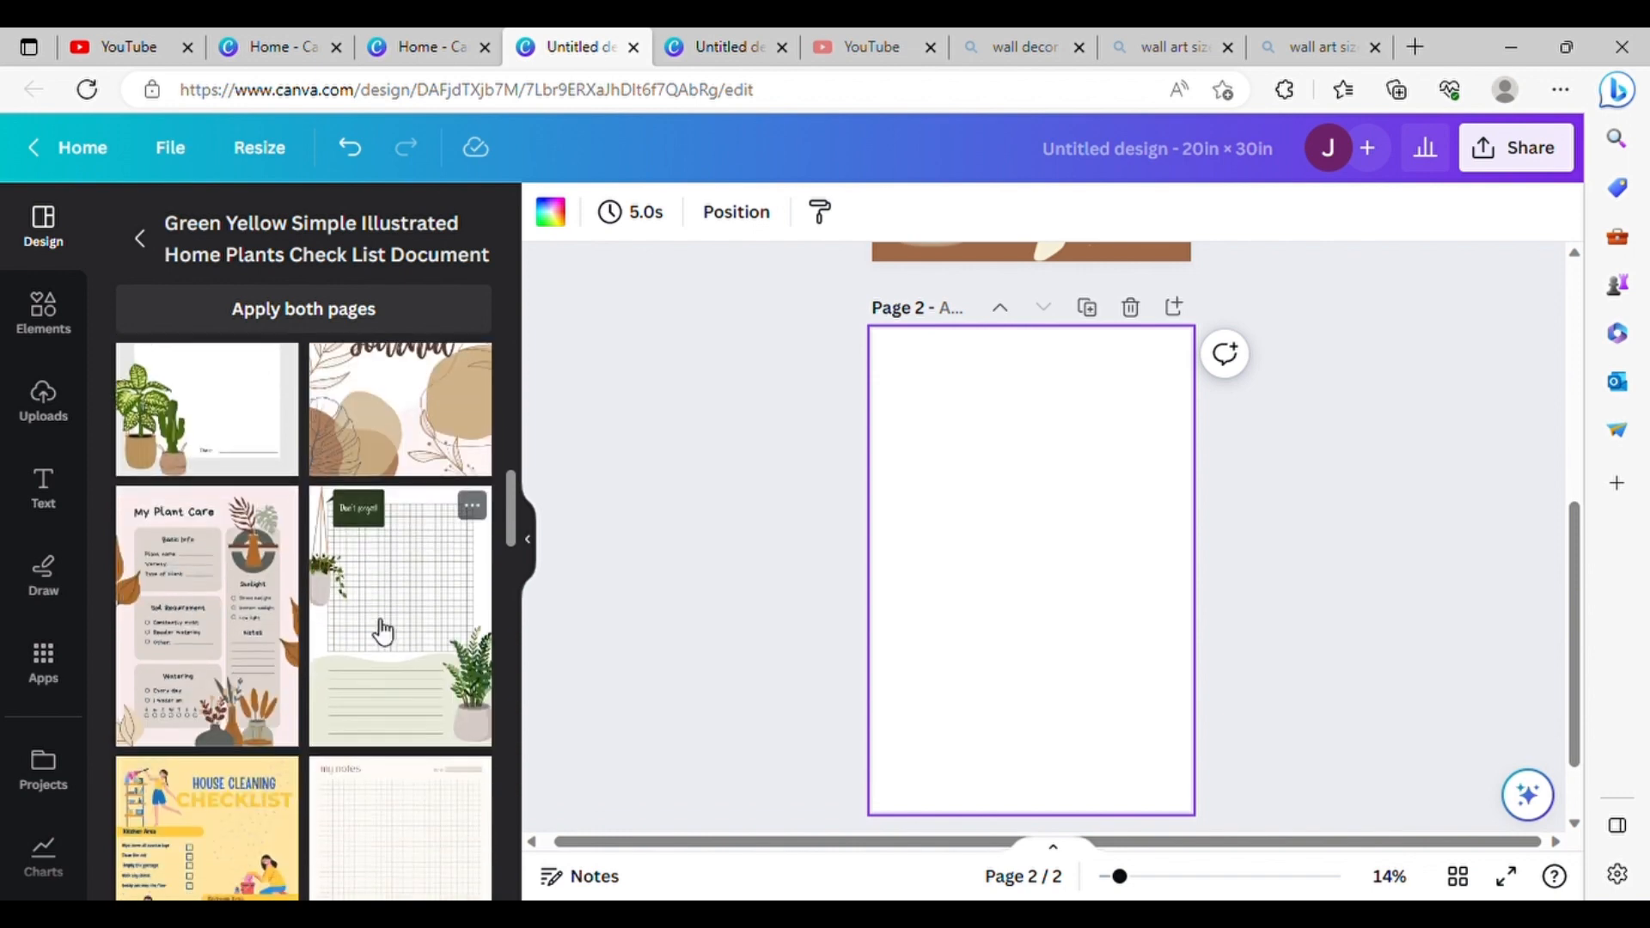
pyautogui.scroll(5, 380, 632)
pyautogui.scroll(5, 372, 627)
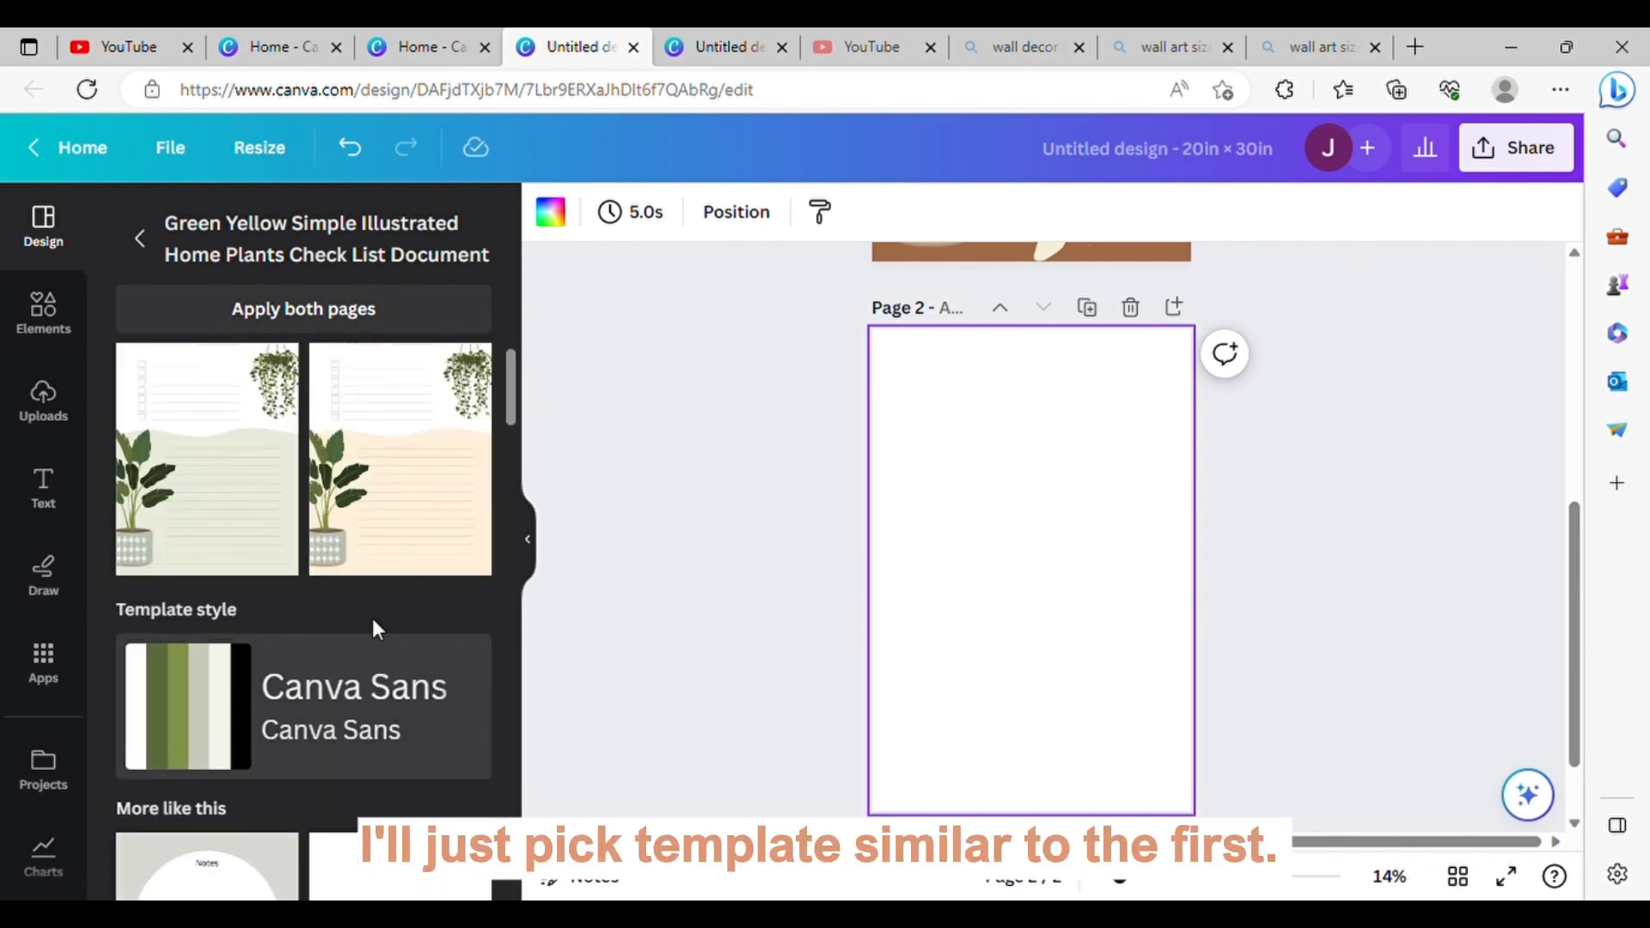
pyautogui.scroll(-5, 379, 634)
pyautogui.scroll(5, 307, 608)
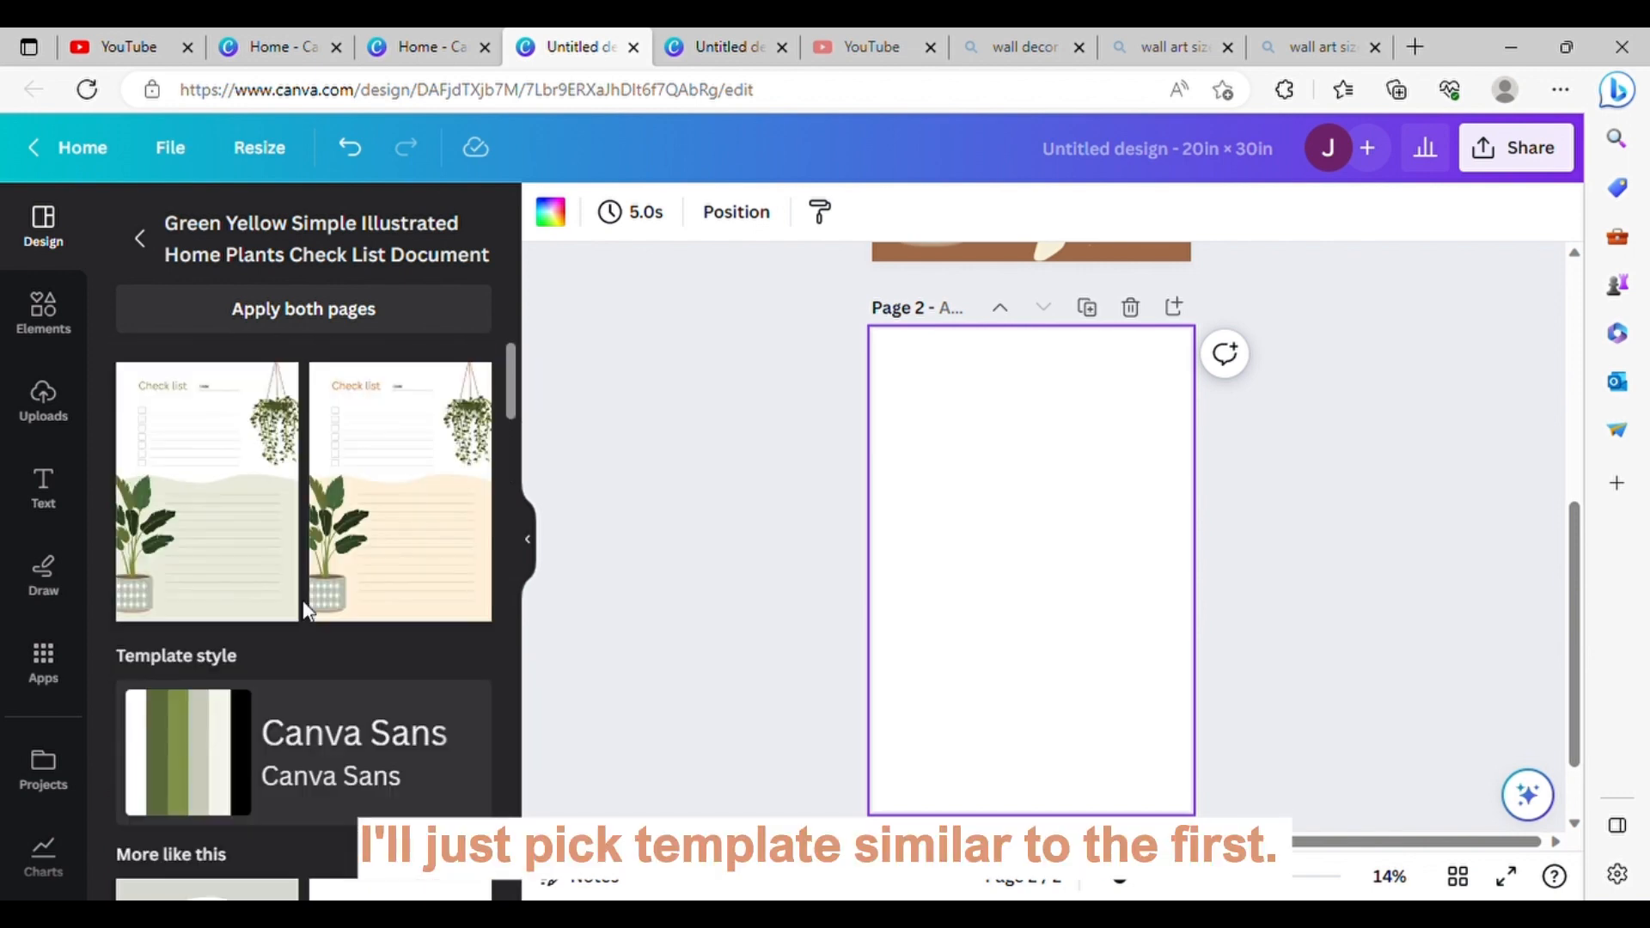
pyautogui.scroll(-6, 307, 609)
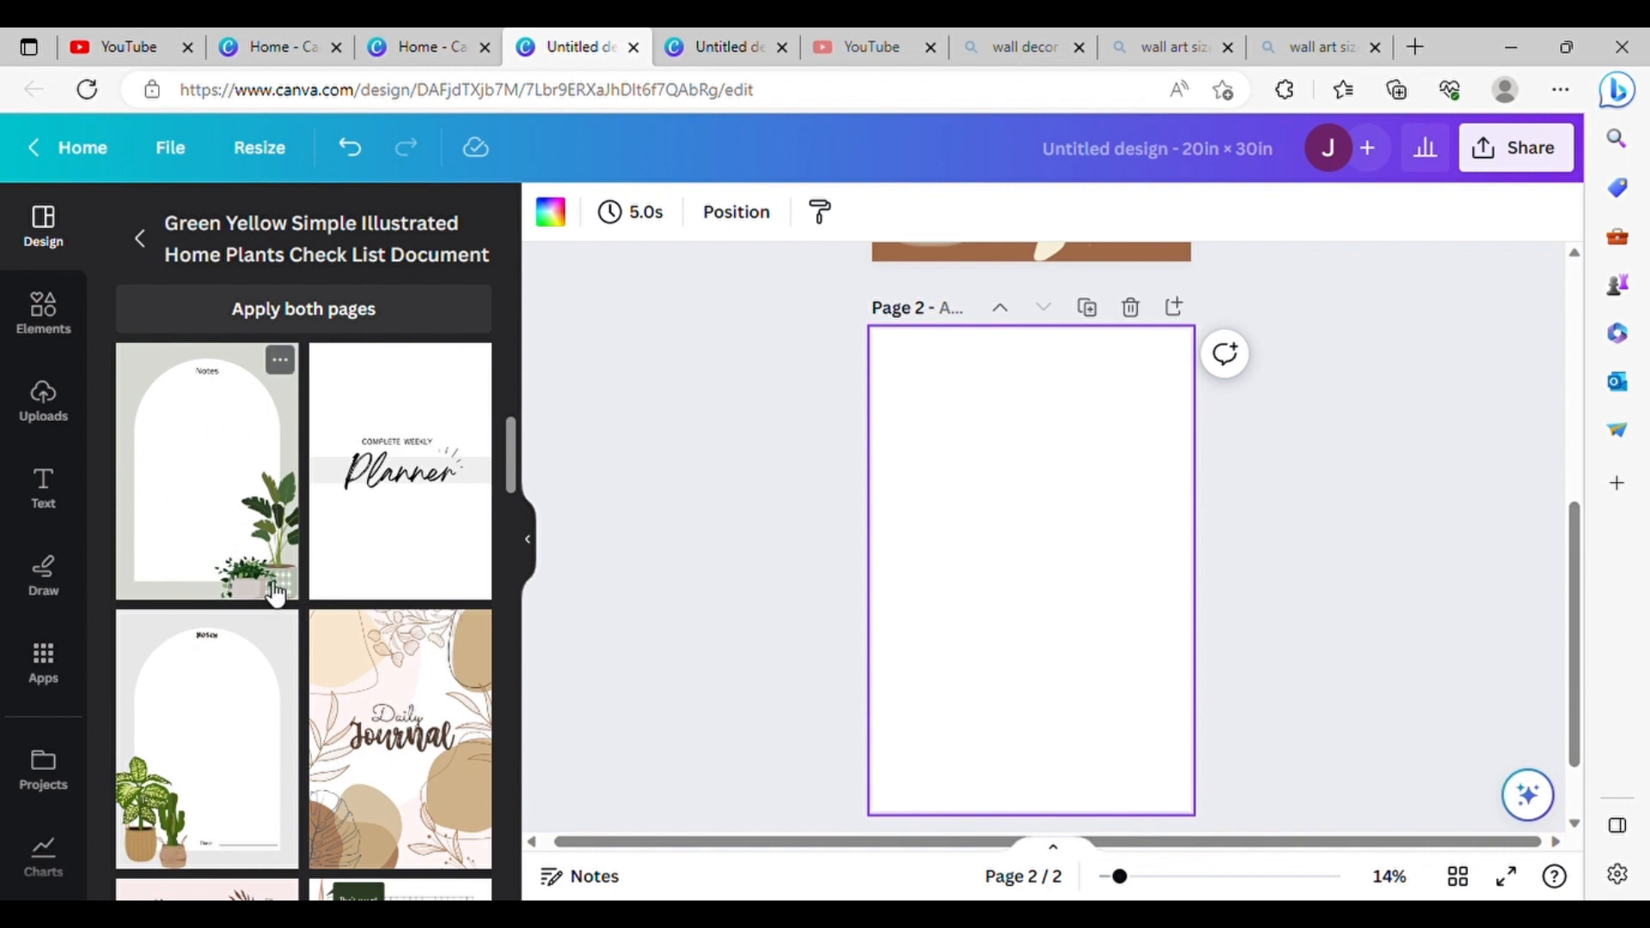
pyautogui.click(275, 593)
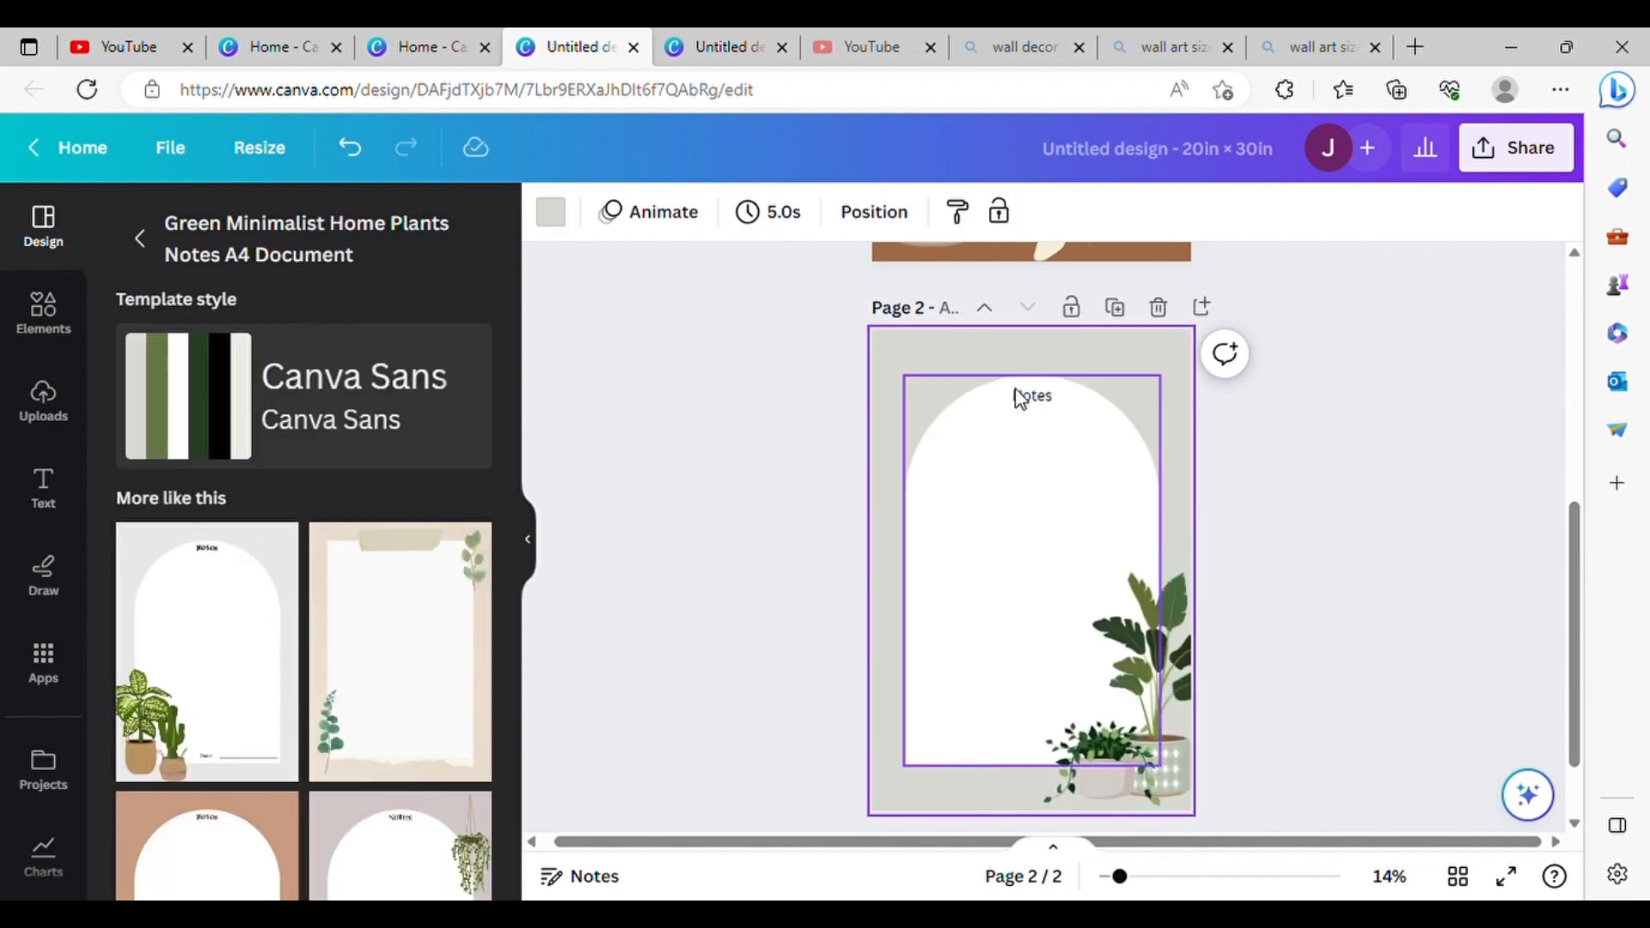
# Step: Delete the Notes heading from page 2 and recolor its background with the document brown #AF8C66
pyautogui.click(1045, 402)
pyautogui.press('Delete')
pyautogui.click(991, 361)
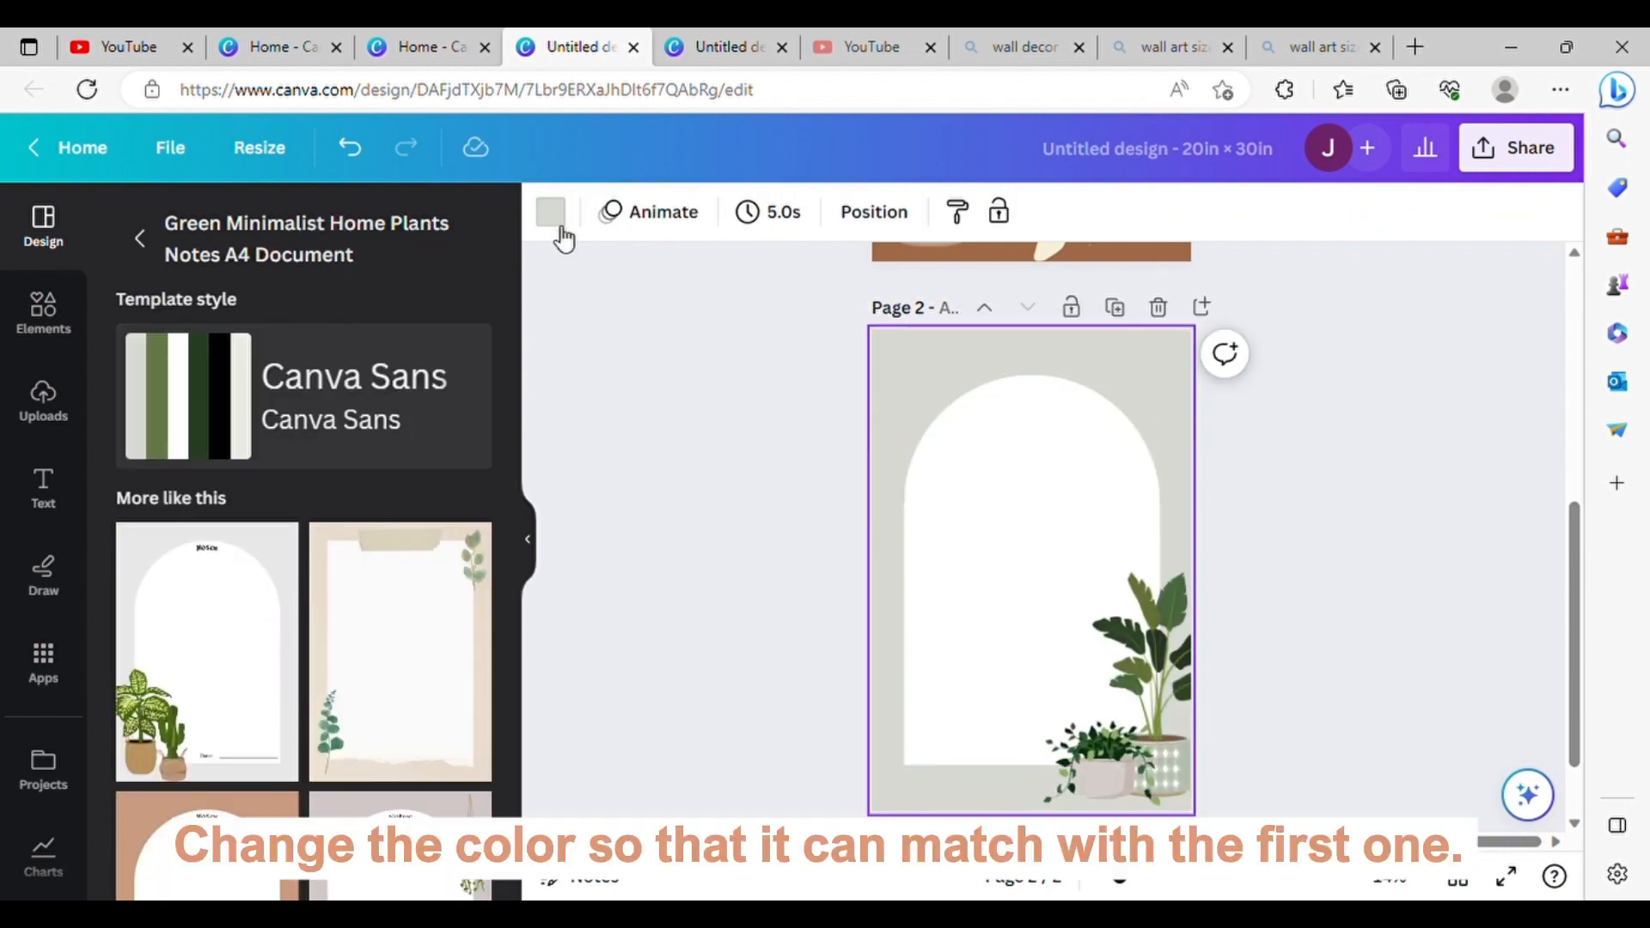
pyautogui.click(555, 229)
pyautogui.click(268, 376)
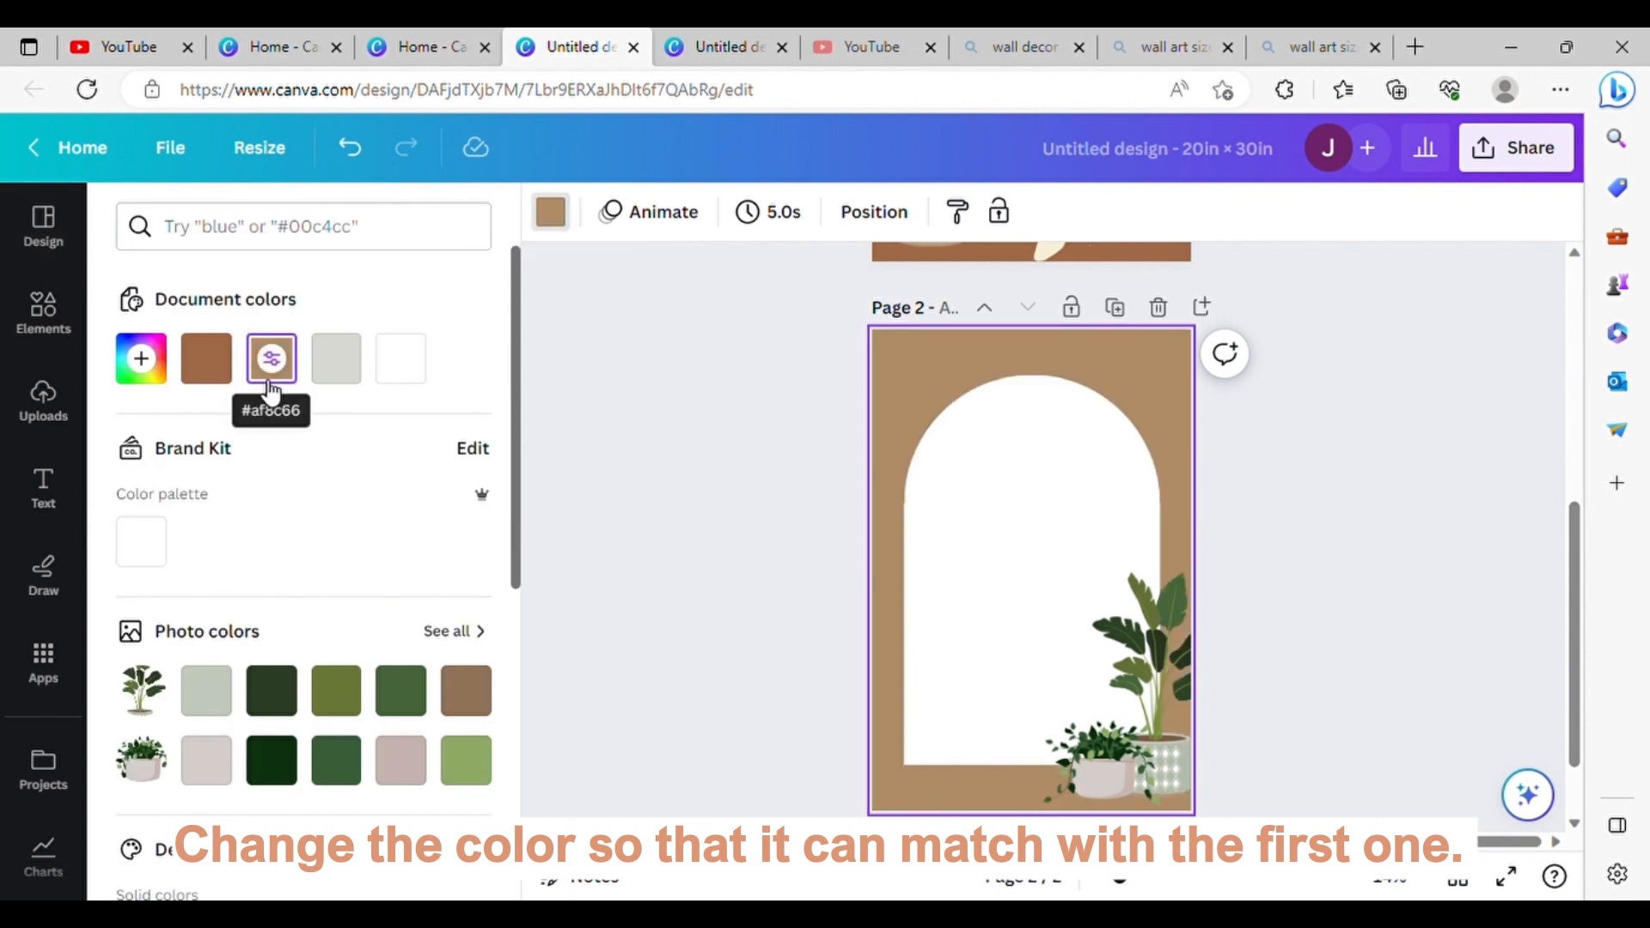
pyautogui.click(671, 487)
# Step: Fill the rounded upper part of the arch with the peach tone sampled from the woman's leg on page 1
pyautogui.click(949, 535)
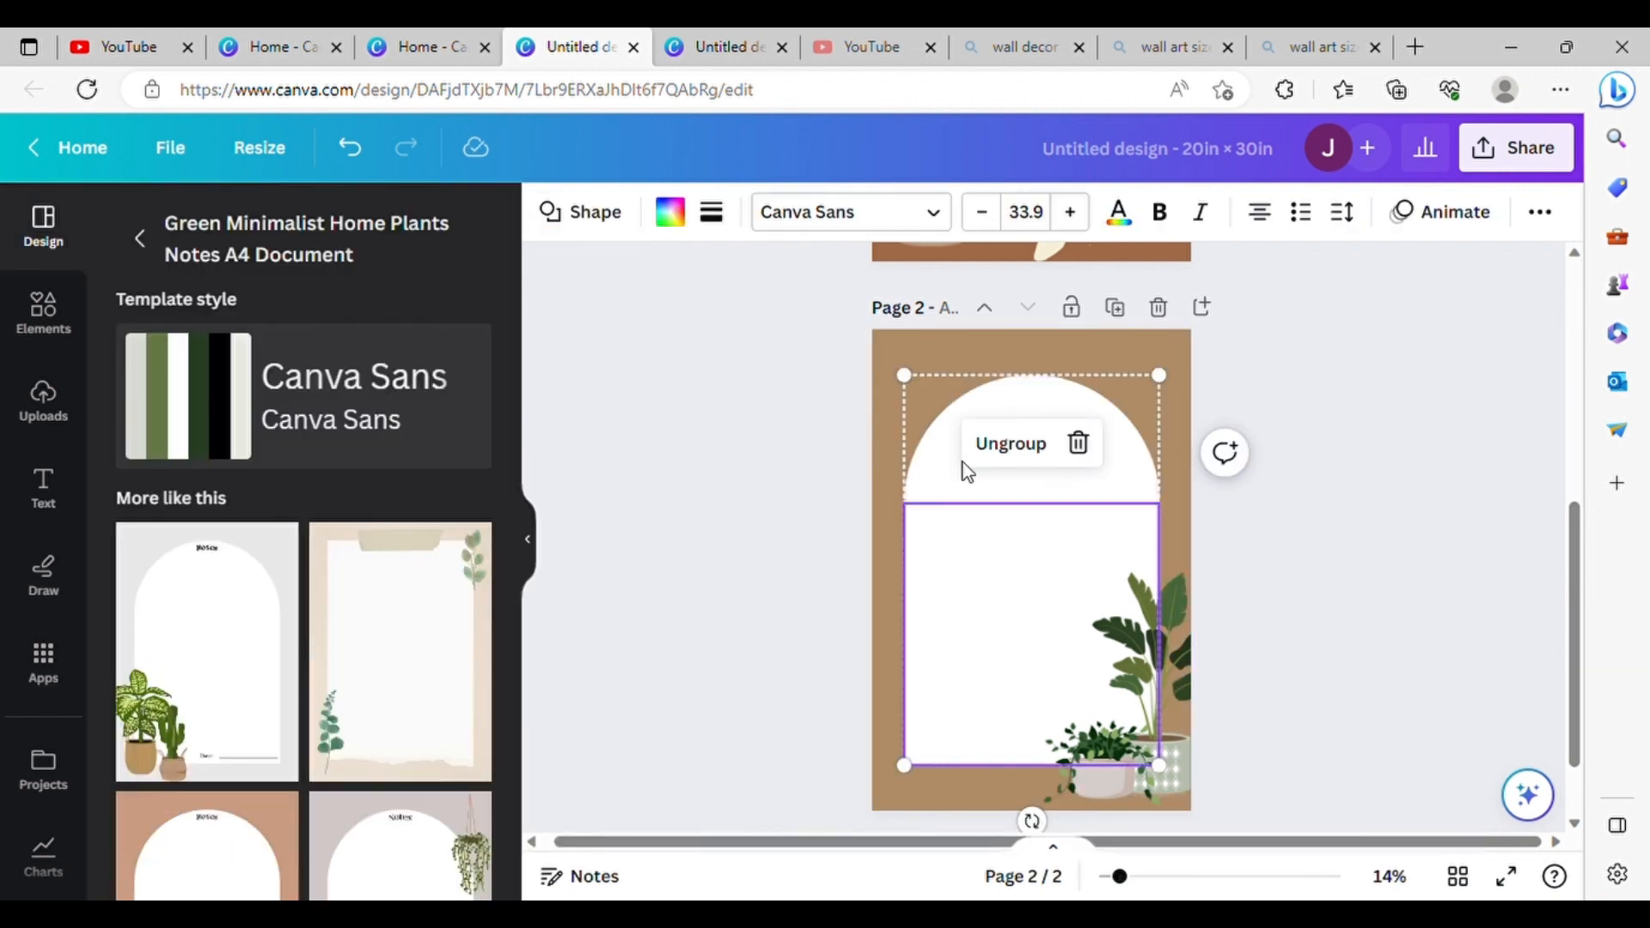
pyautogui.click(670, 215)
pyautogui.scroll(-2, 472, 700)
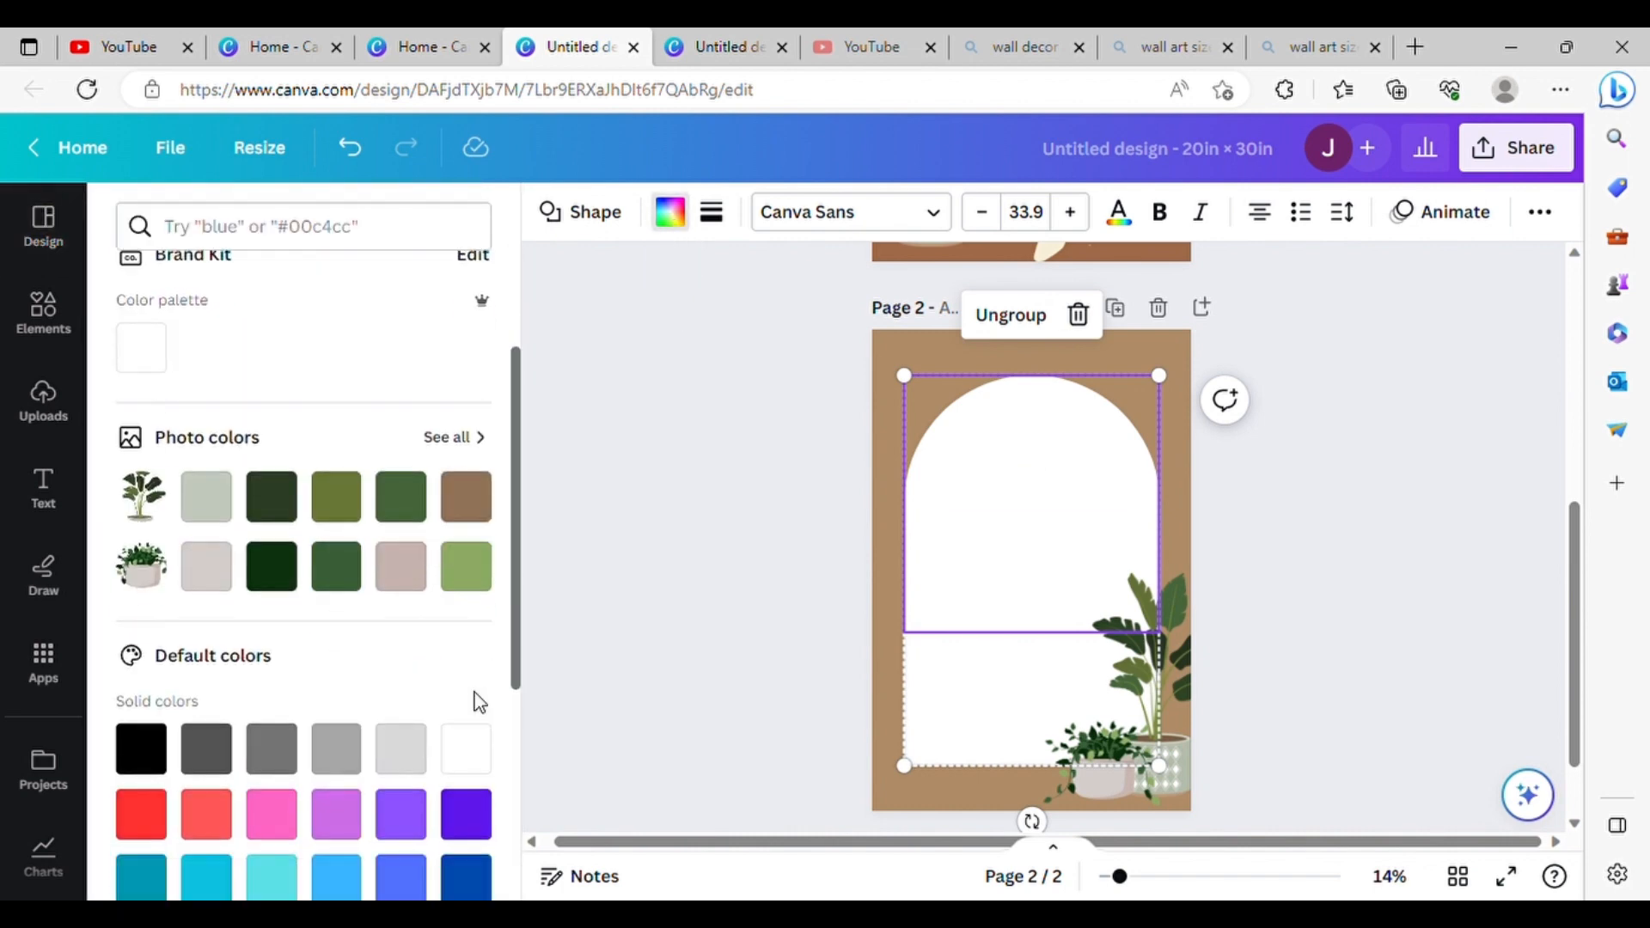
pyautogui.scroll(2, 471, 700)
pyautogui.click(141, 359)
pyautogui.scroll(4, 979, 446)
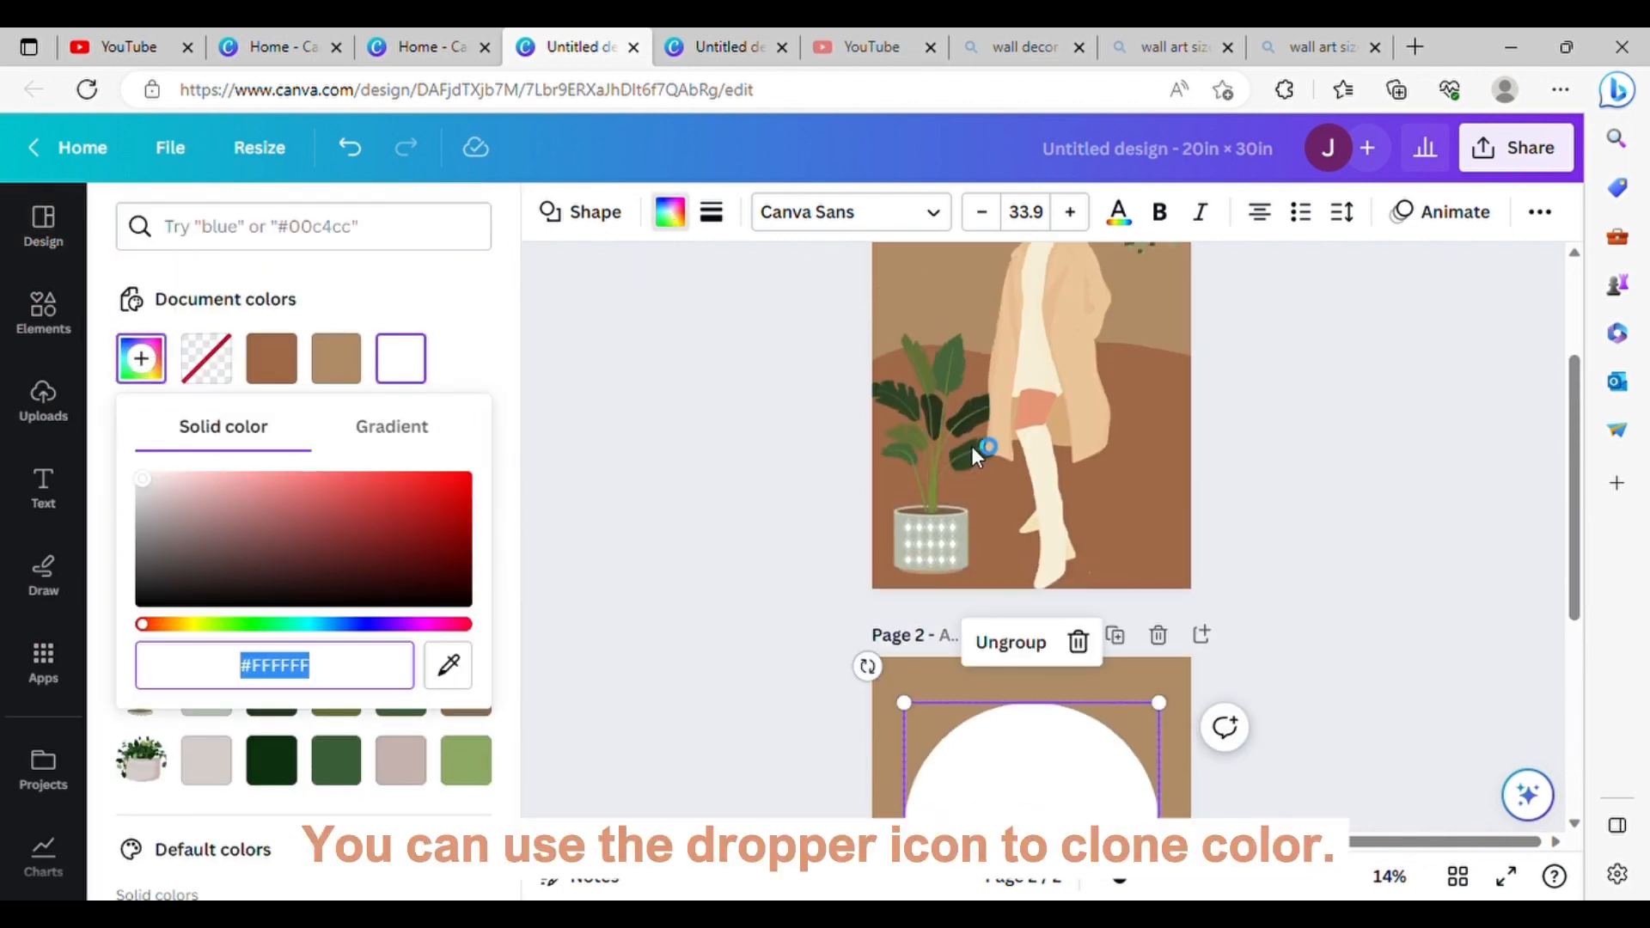
pyautogui.click(448, 666)
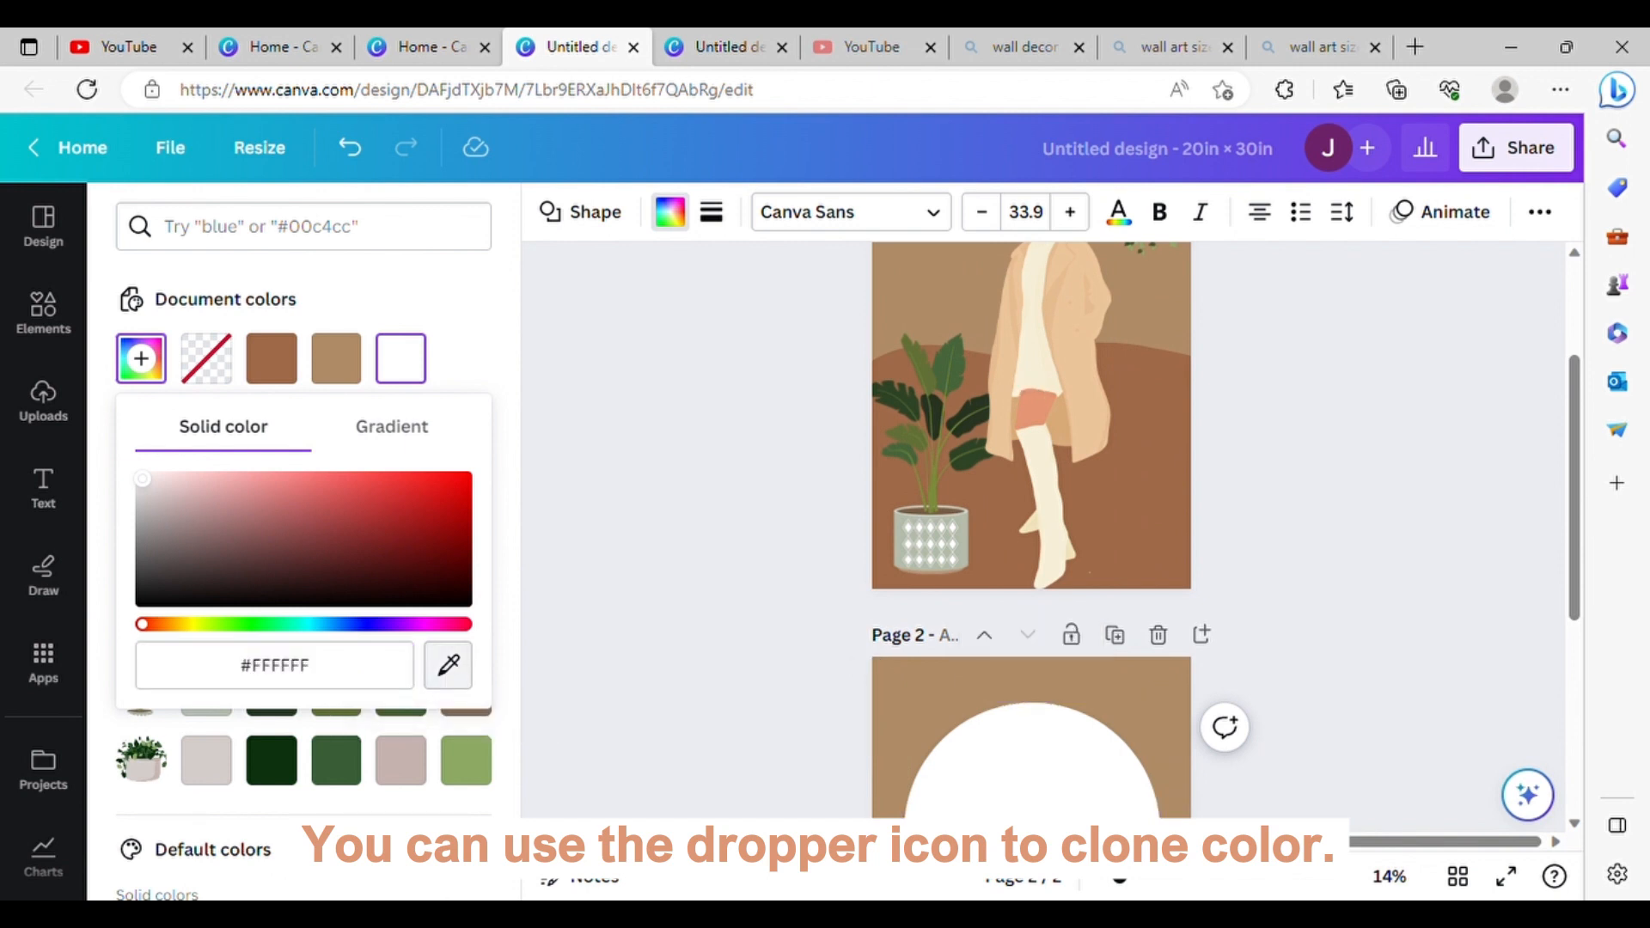
pyautogui.click(1037, 408)
# Step: Recolor the rectangular lower part of the arch with the same peach document color
pyautogui.scroll(-4, 600, 516)
pyautogui.click(924, 504)
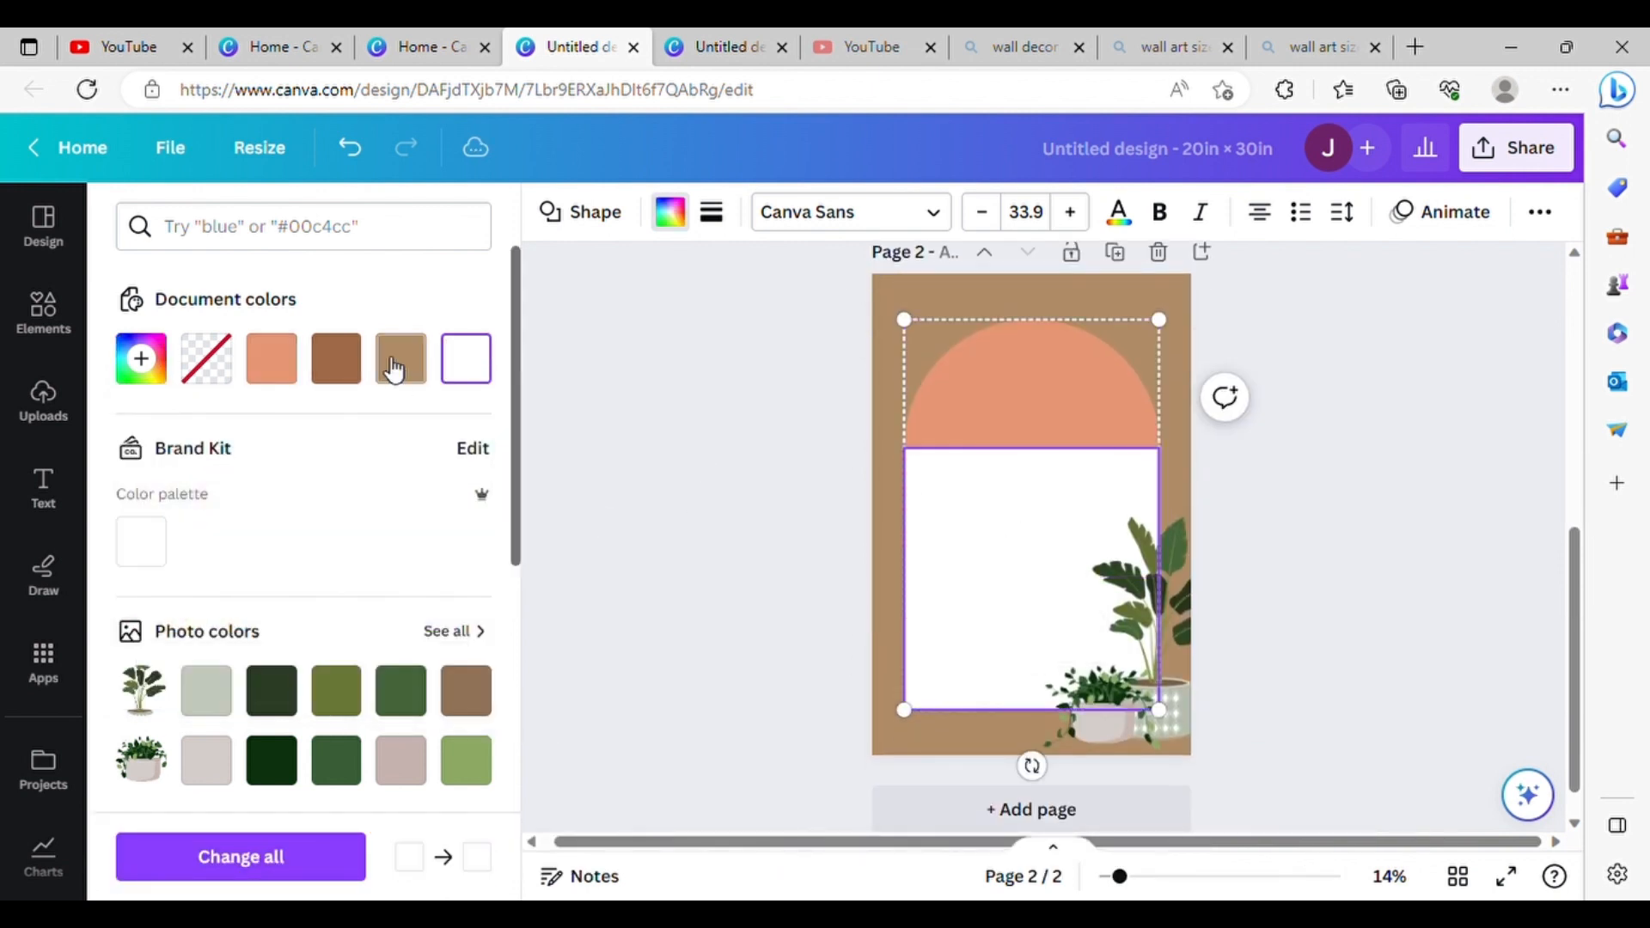
pyautogui.click(272, 365)
# Step: Add the faceless man in a long white coat from the boho faceless girl graphics and place him enlarged in front of the arch
pyautogui.click(74, 261)
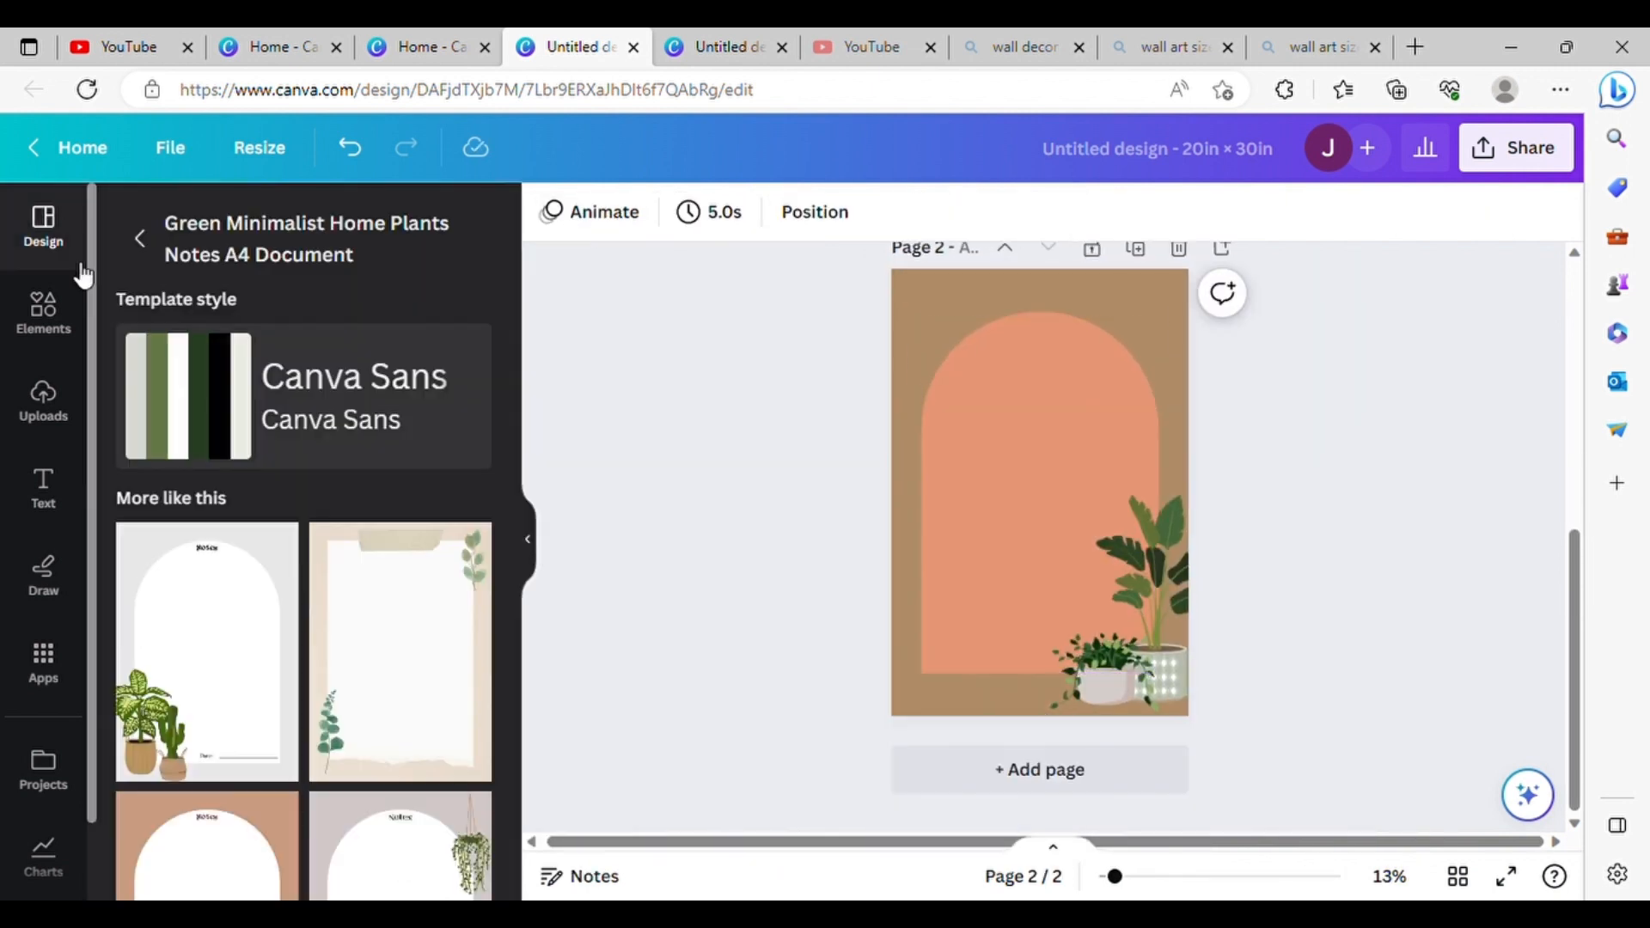
pyautogui.click(151, 240)
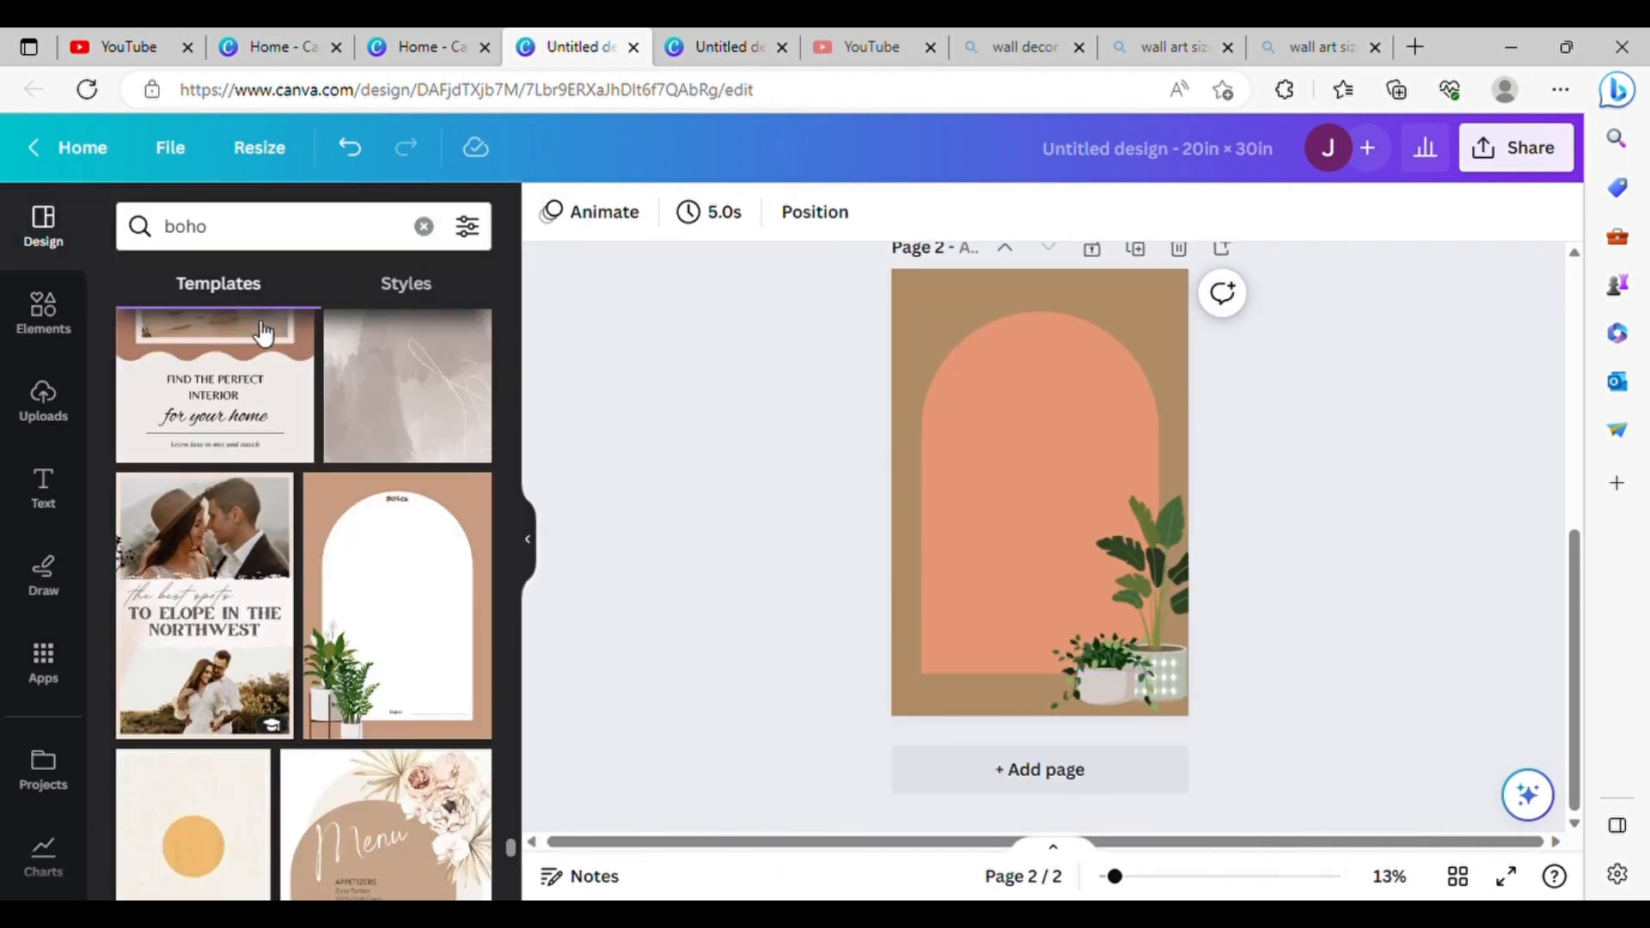
pyautogui.click(47, 308)
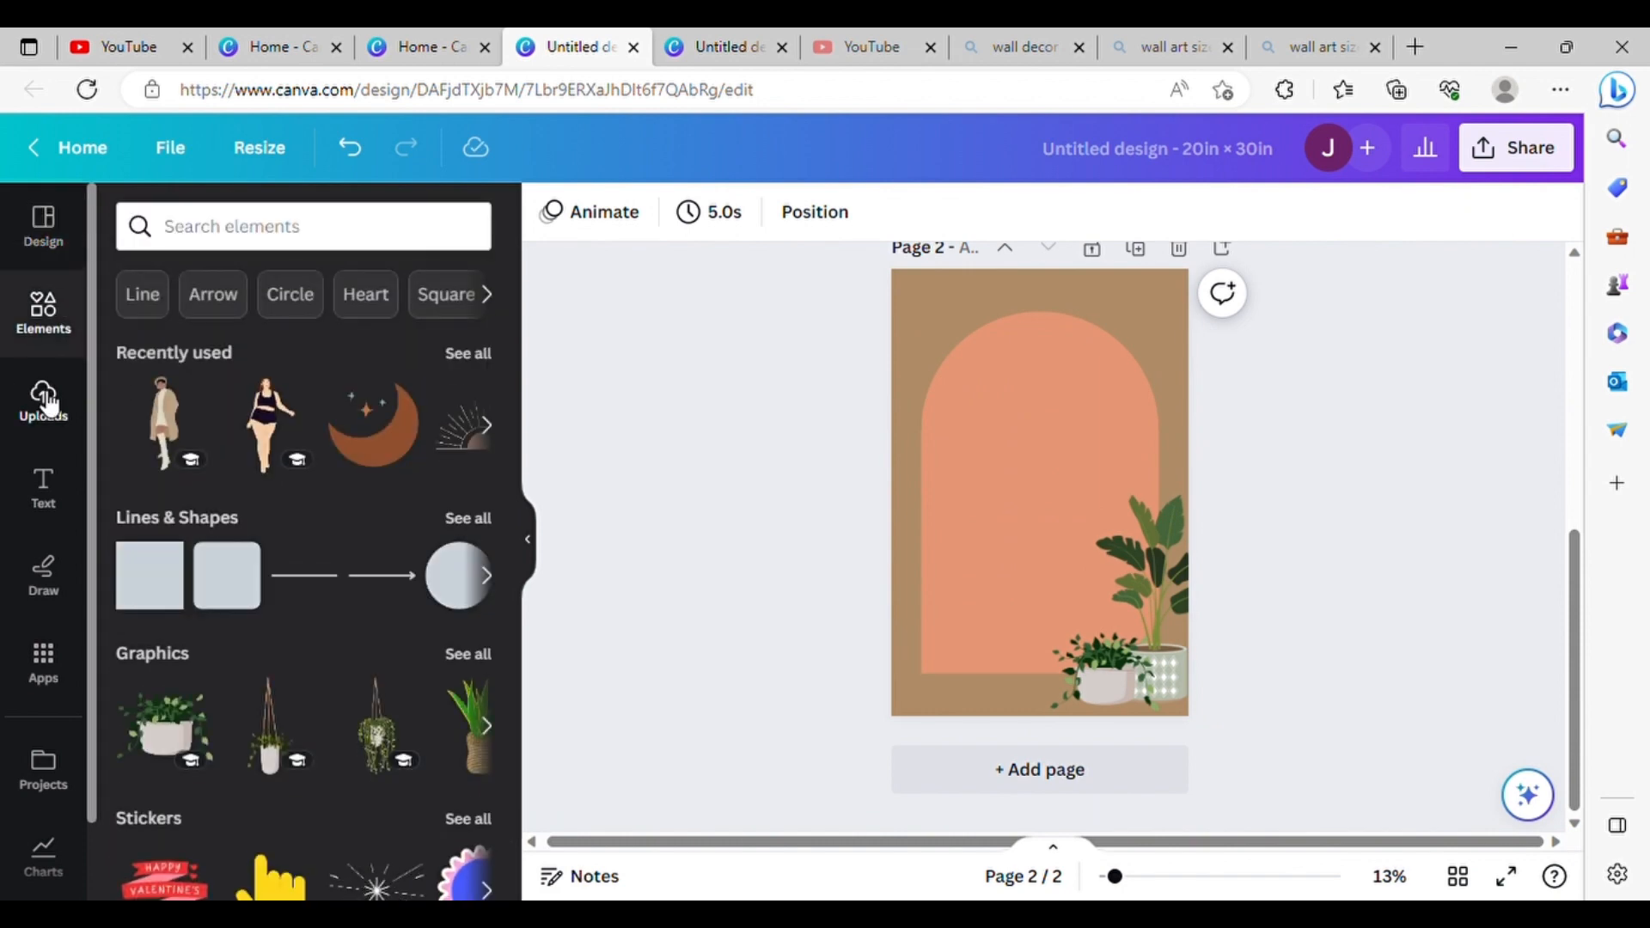
pyautogui.click(471, 355)
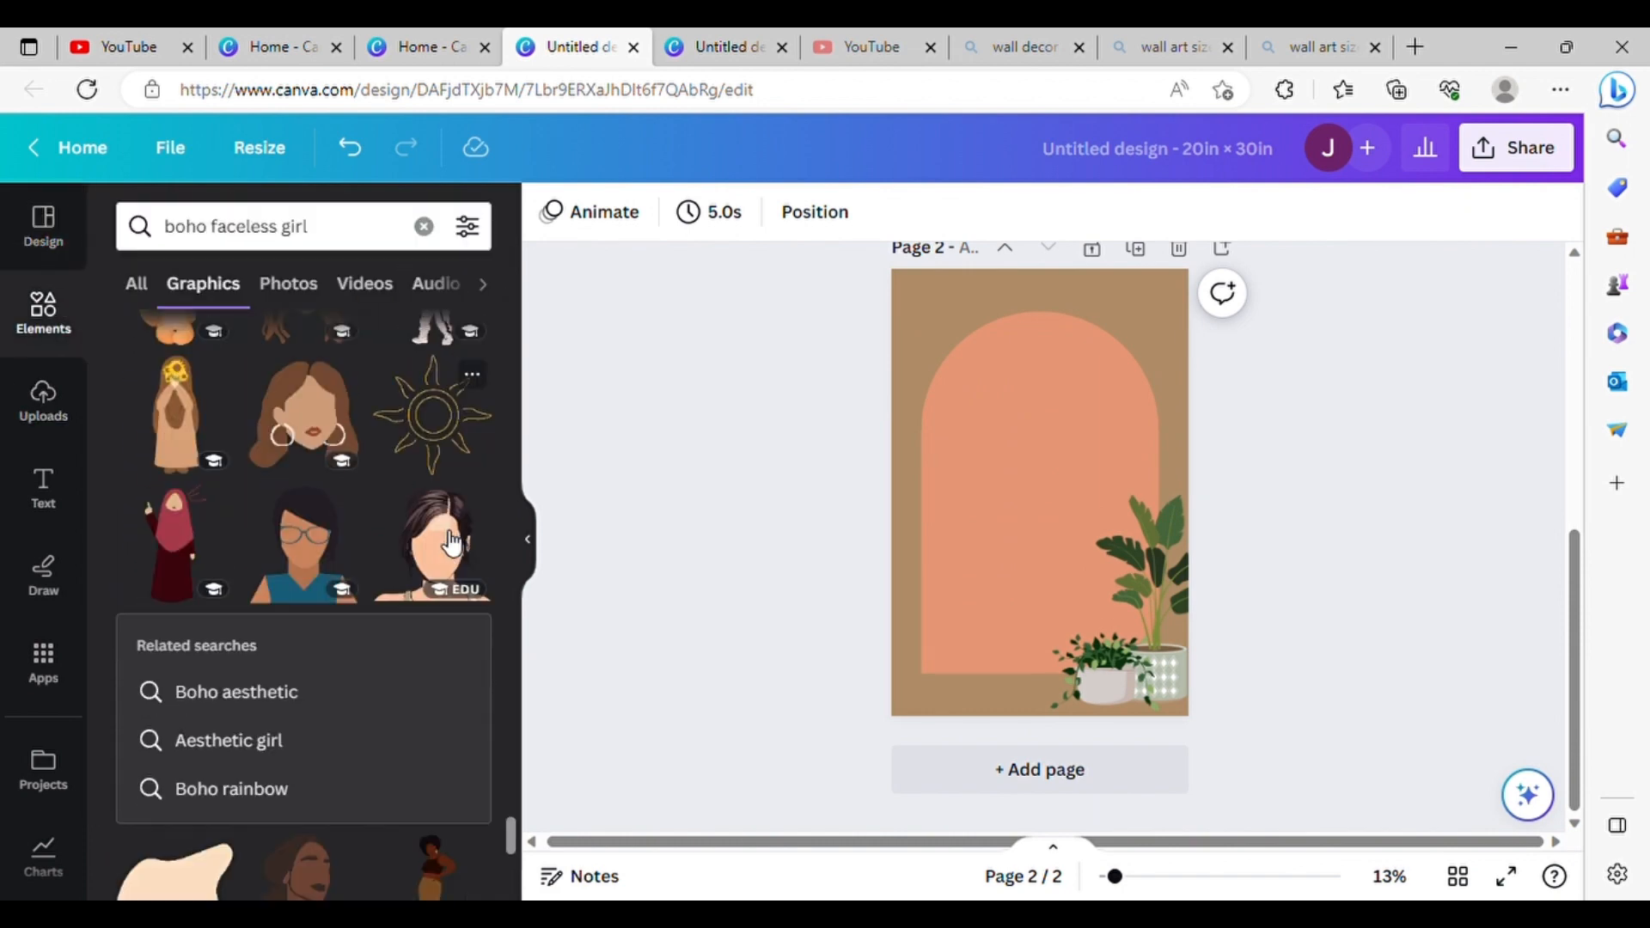
pyautogui.scroll(-5, 441, 530)
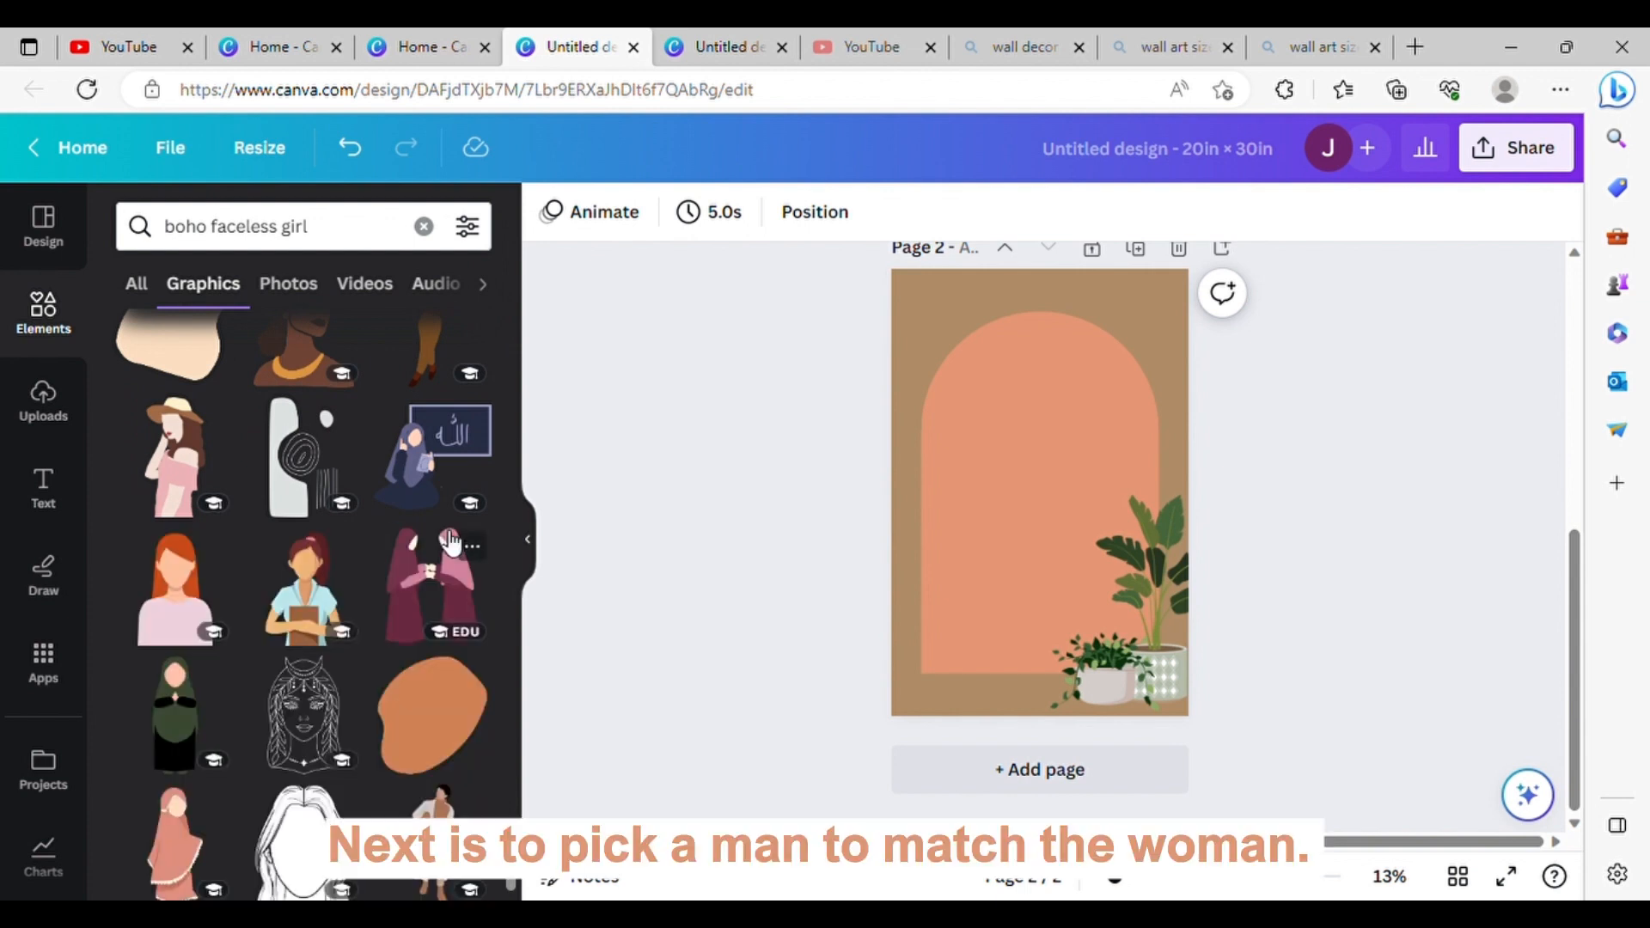
pyautogui.scroll(-4, 442, 530)
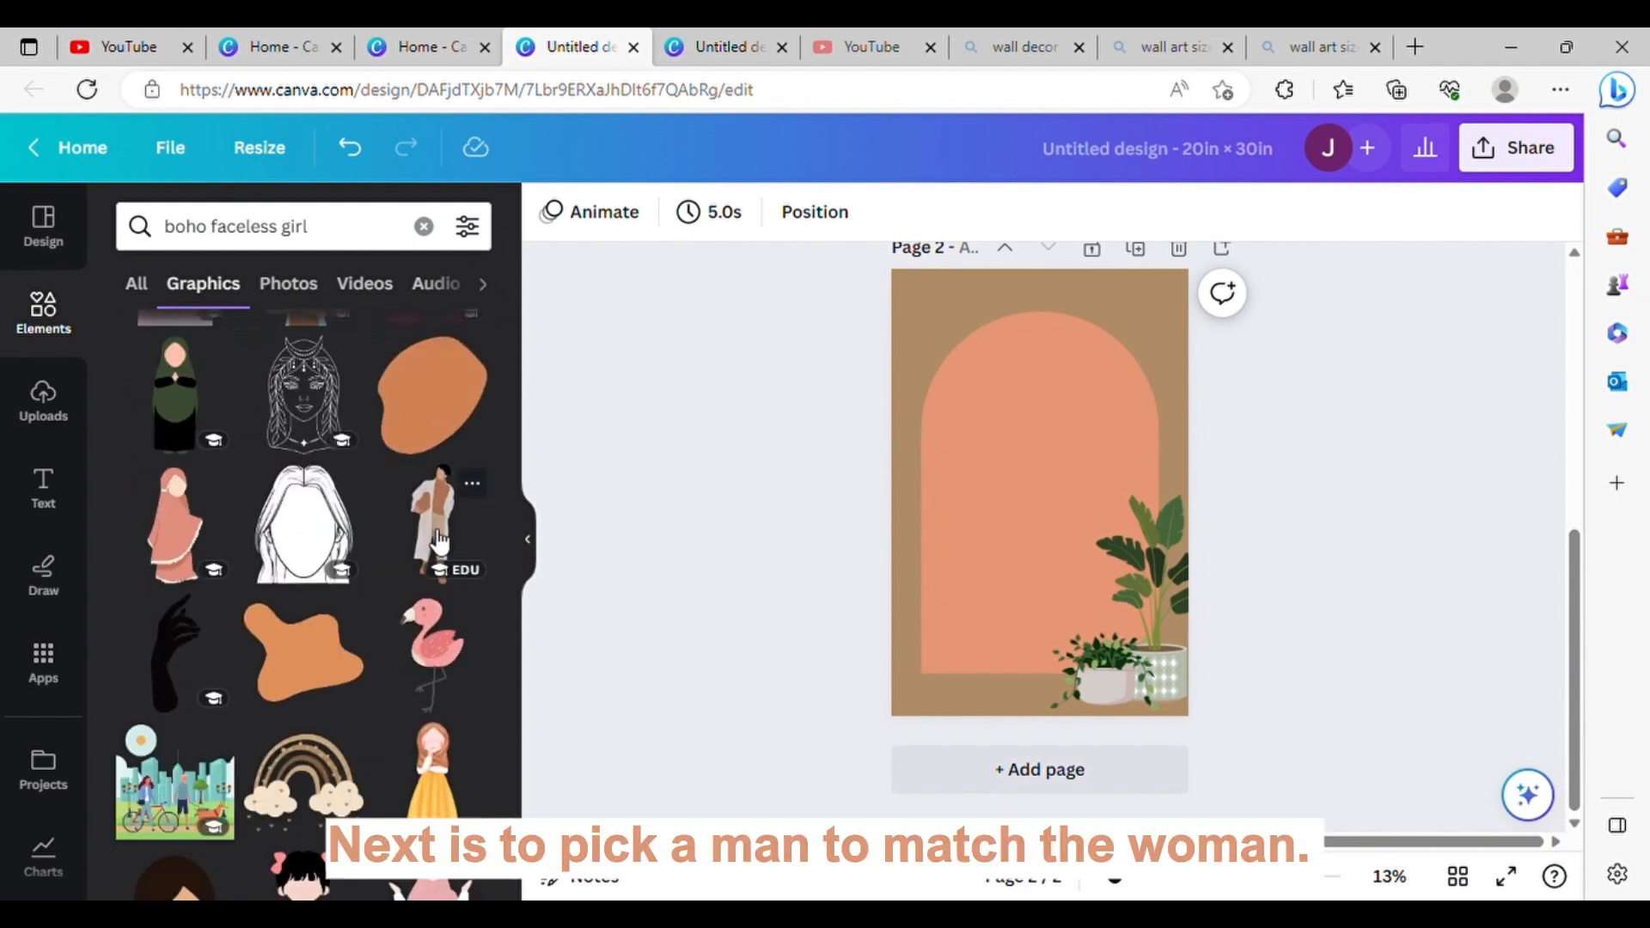
pyautogui.click(439, 540)
pyautogui.moveTo(1030, 496); pyautogui.dragTo(1004, 535)
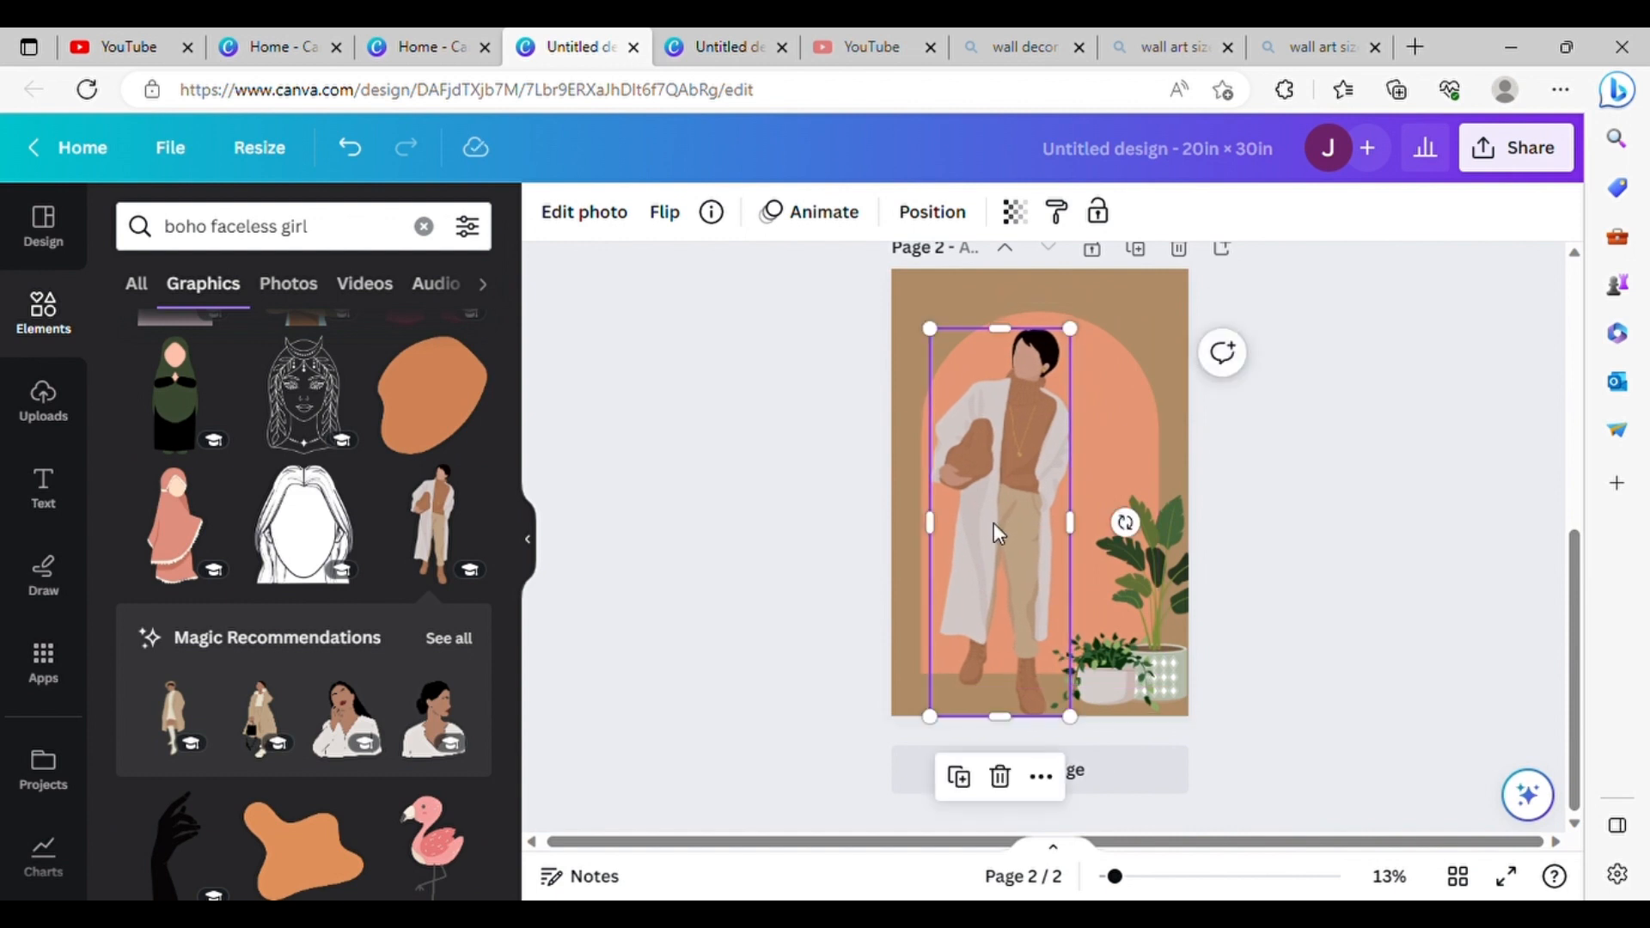
# Step: Compare the man with page 1, and set his image adjustments to brightness 11 and shadows 100
pyautogui.click(749, 550)
pyautogui.scroll(5, 750, 550)
pyautogui.click(1023, 761)
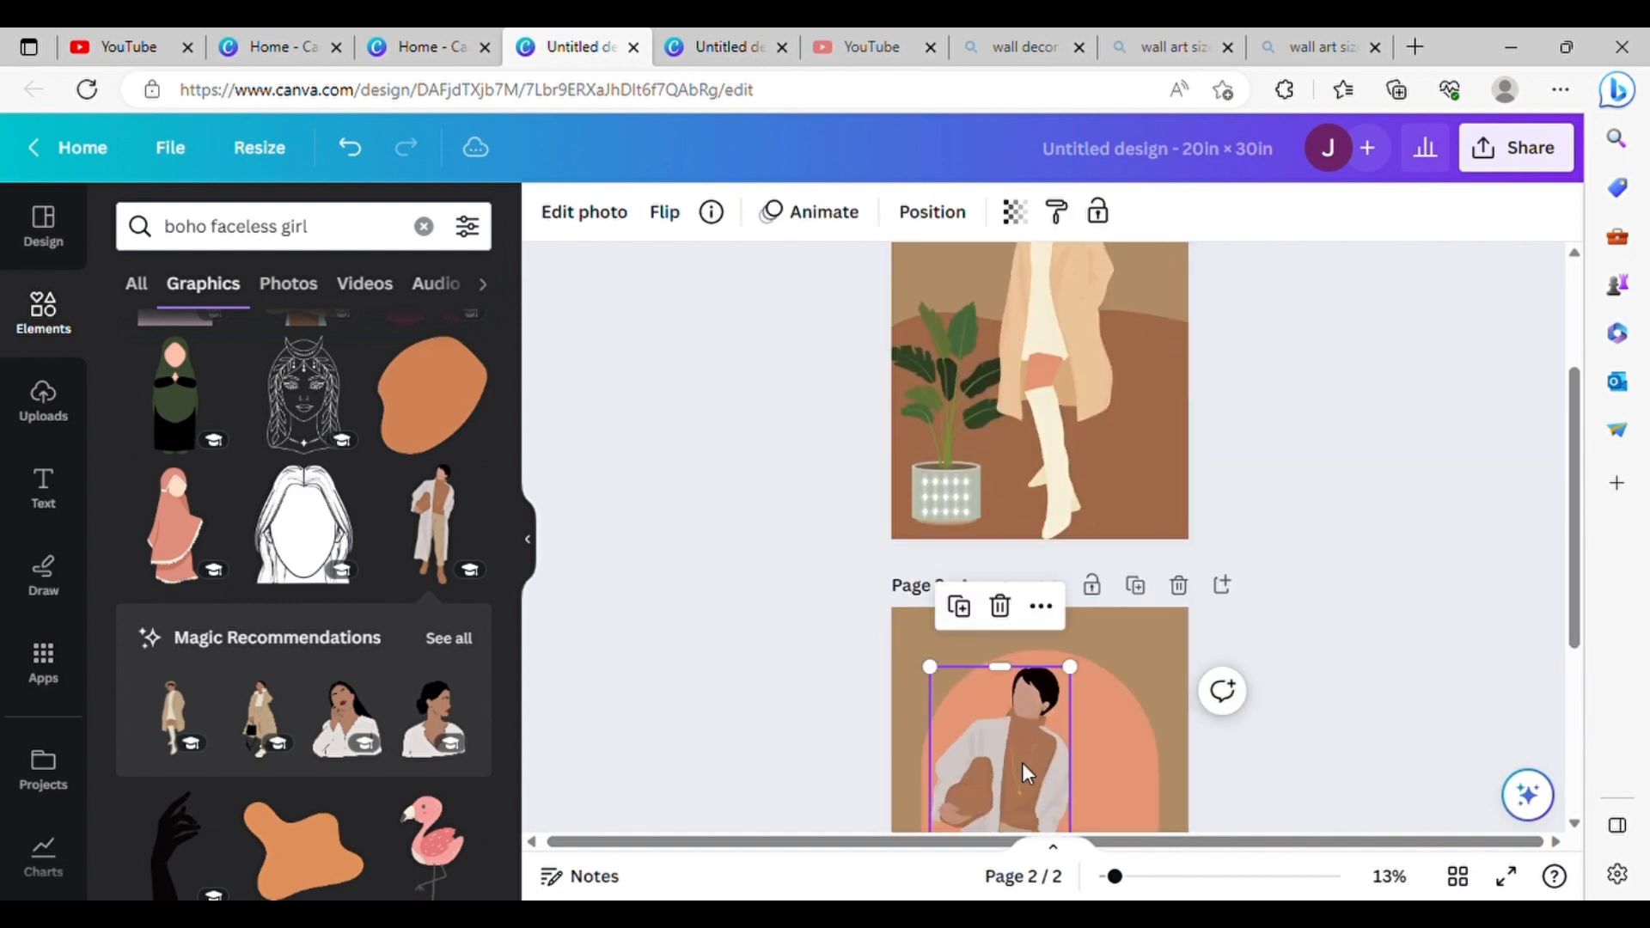
pyautogui.scroll(2, 1023, 761)
pyautogui.scroll(-5, 1023, 761)
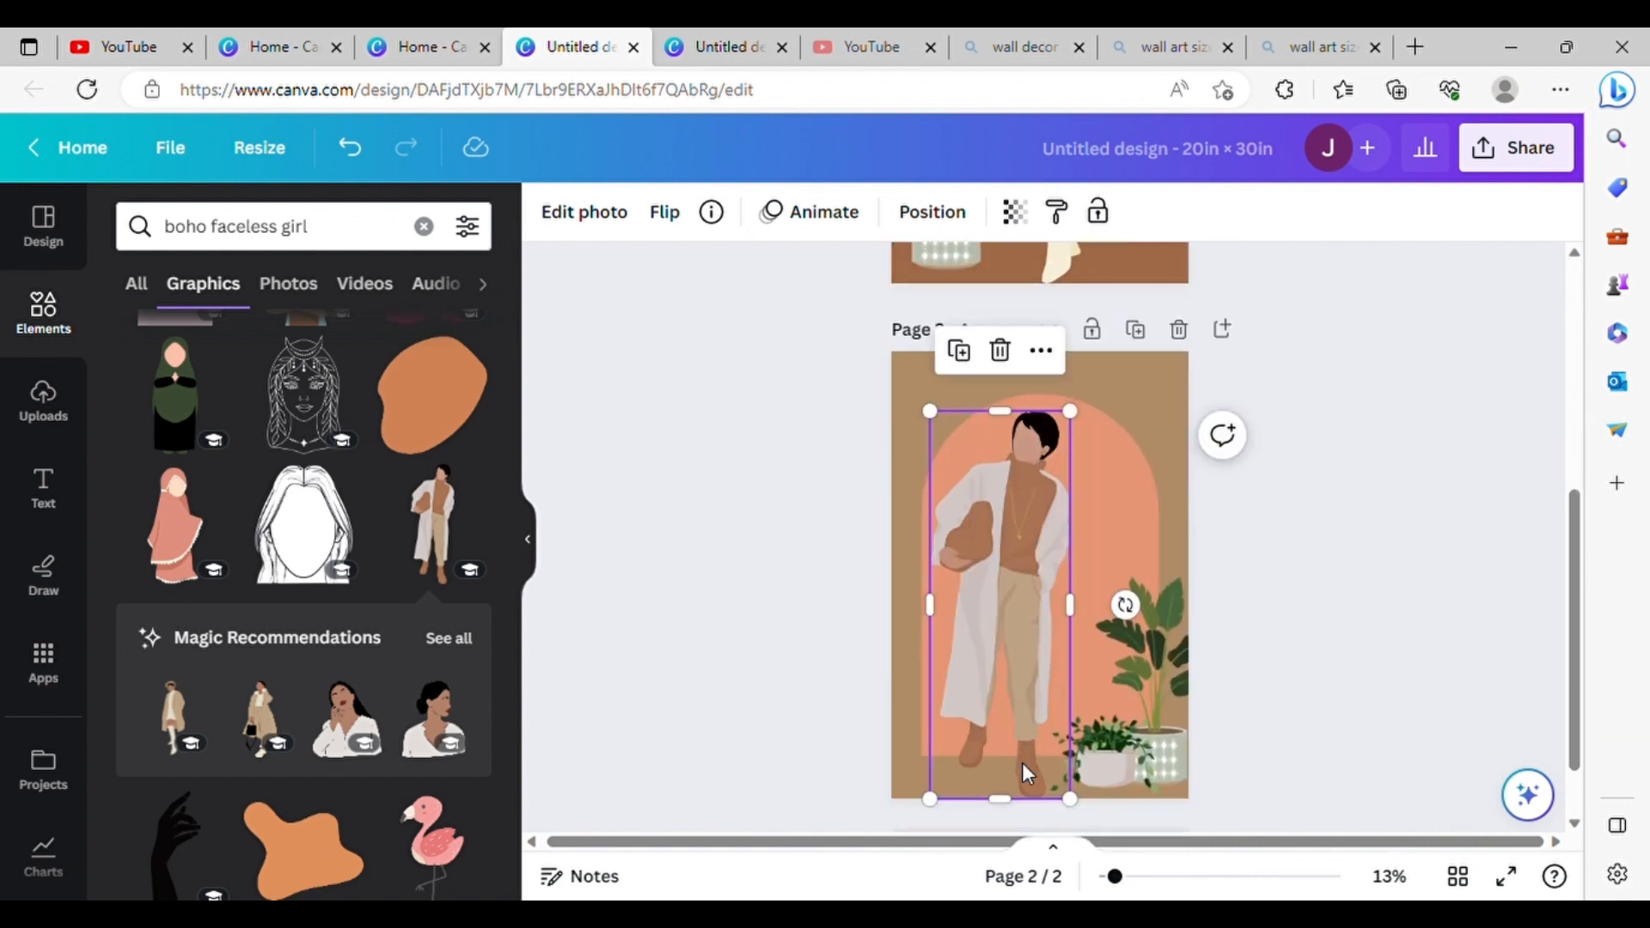
pyautogui.click(585, 212)
pyautogui.click(310, 228)
pyautogui.scroll(-3, 295, 674)
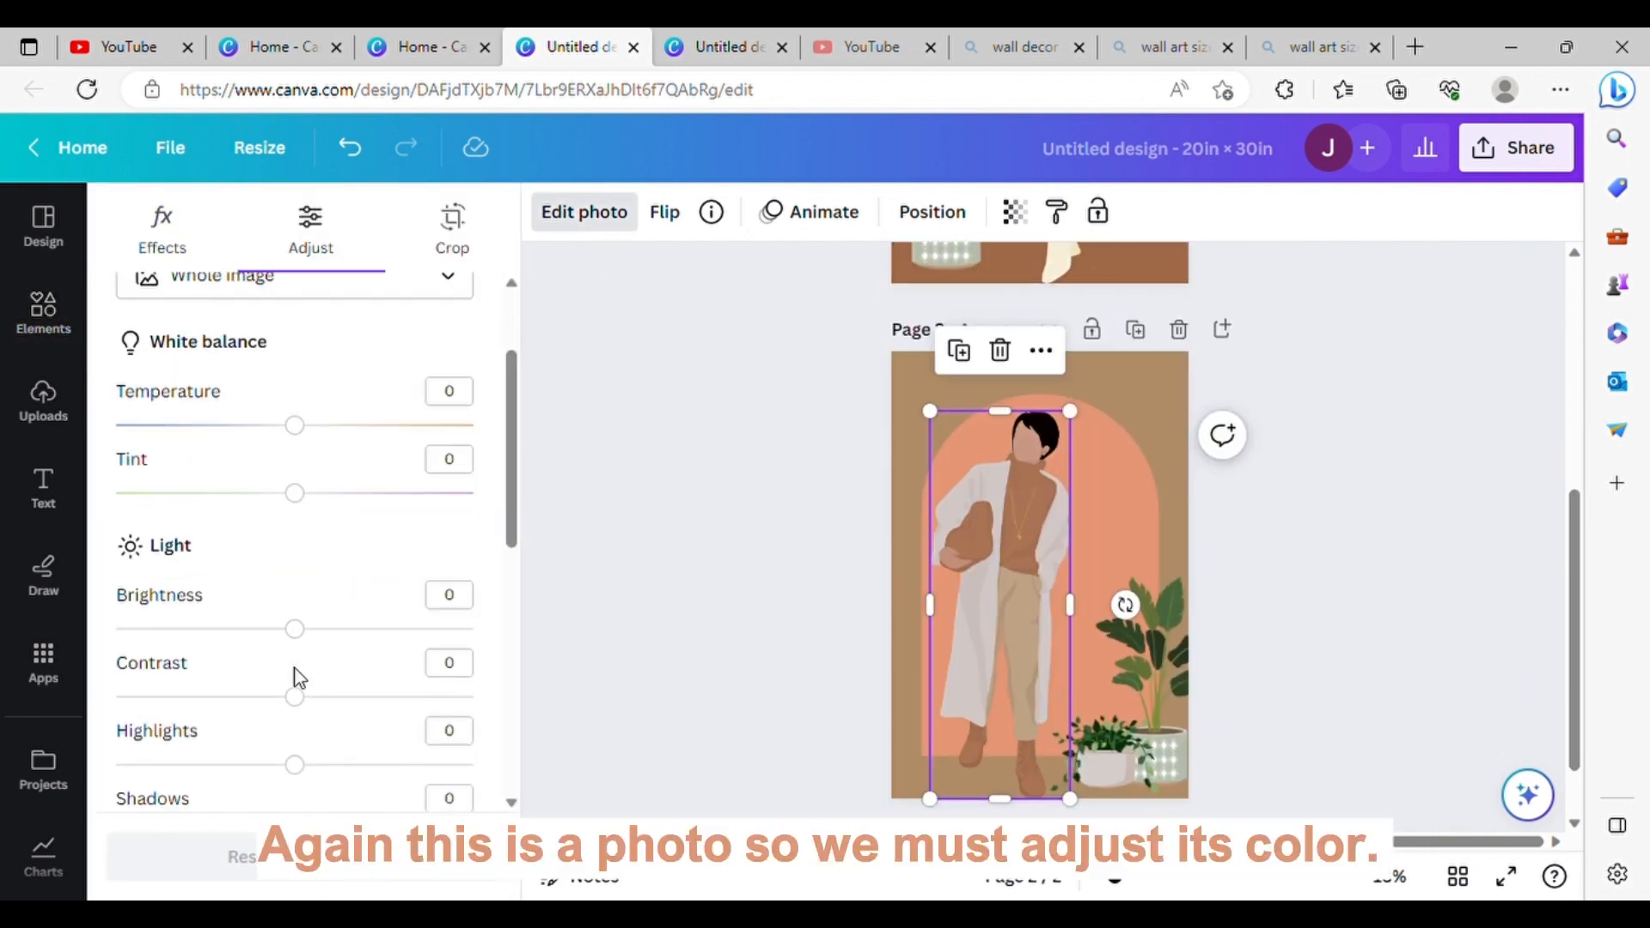
pyautogui.moveTo(302, 601); pyautogui.dragTo(509, 581)
pyautogui.scroll(-2, 317, 607)
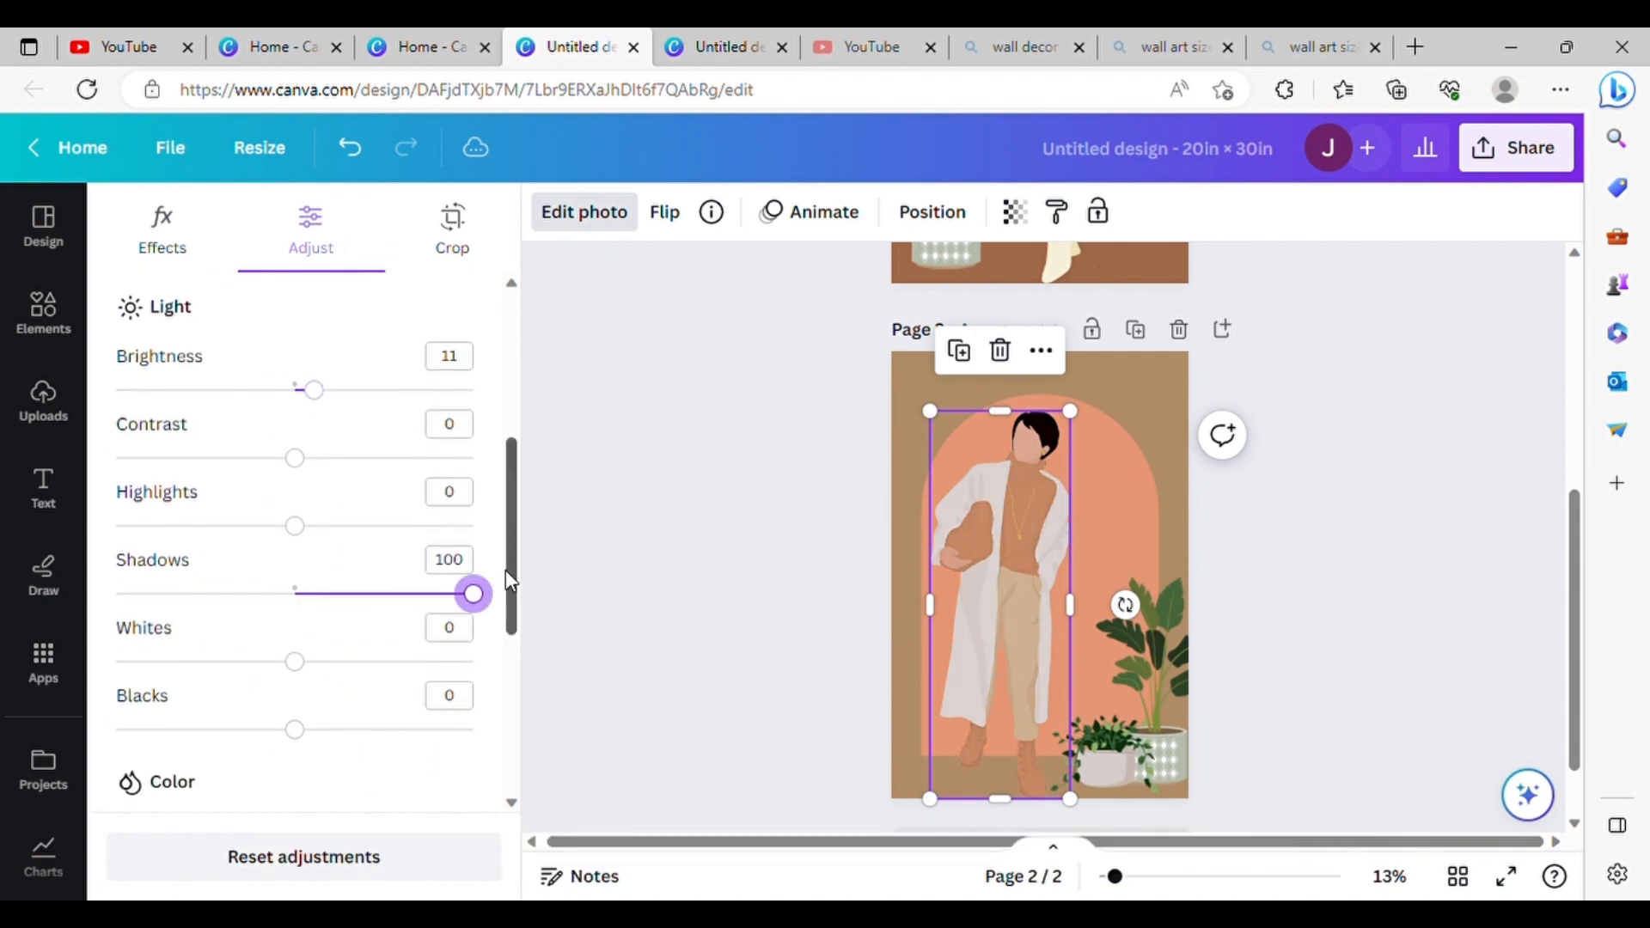
# Step: Set the man's image adjustments to contrast 29, highlights -13 and vibrance about -10
pyautogui.moveTo(295, 526); pyautogui.dragTo(364, 531)
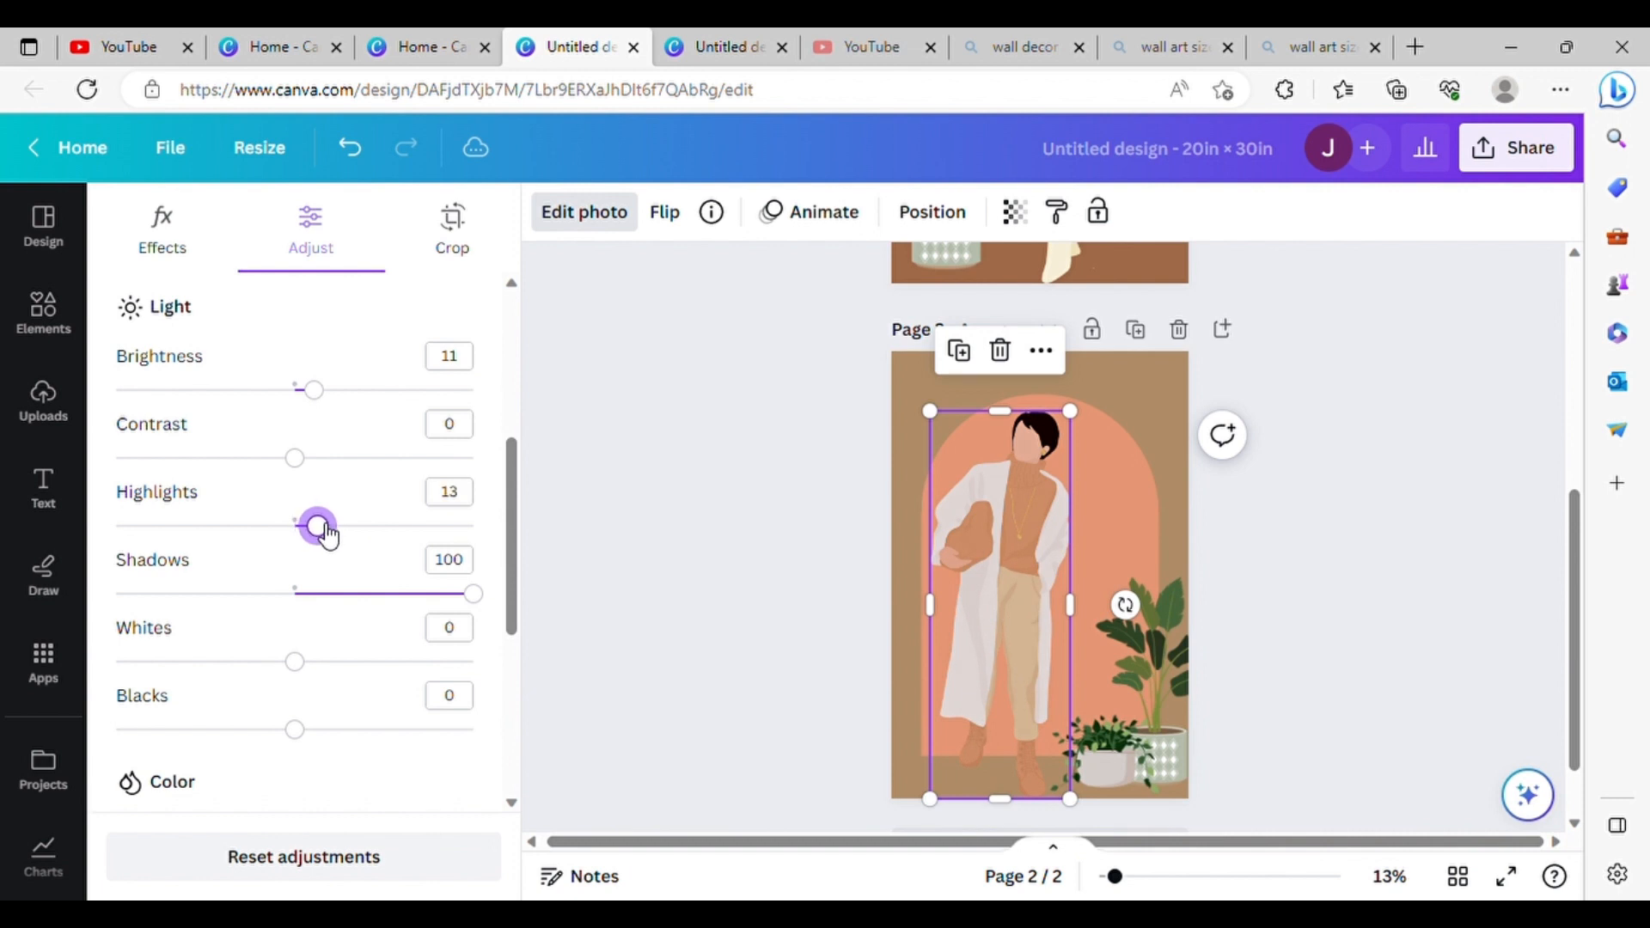
pyautogui.moveTo(318, 538); pyautogui.dragTo(263, 554)
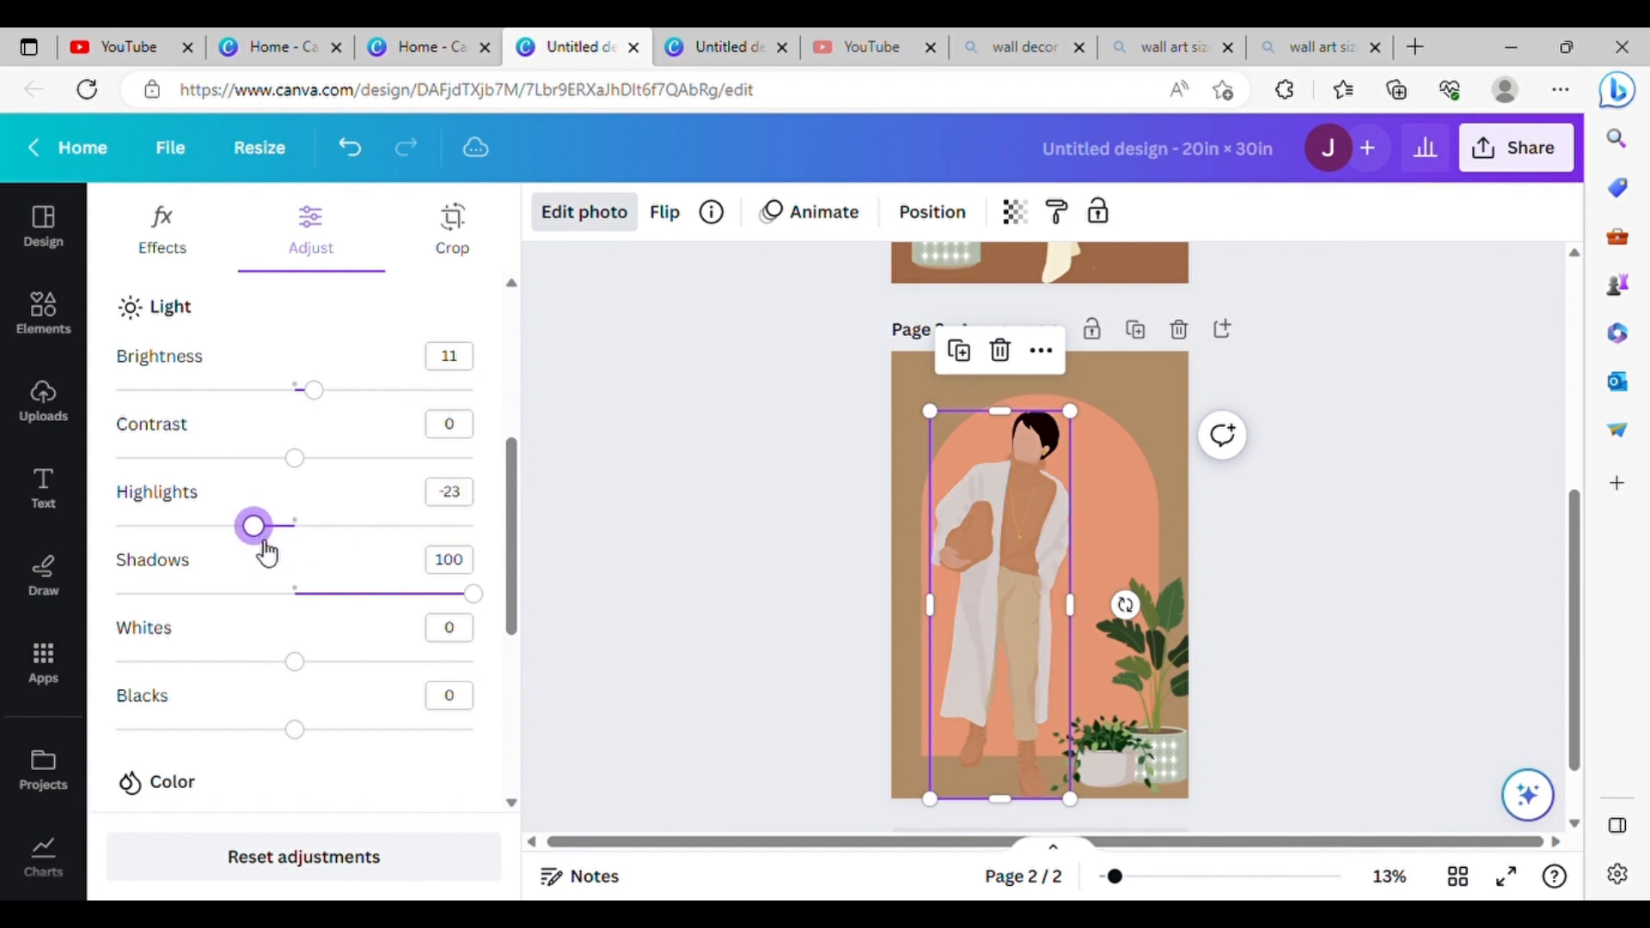
pyautogui.moveTo(300, 453); pyautogui.dragTo(290, 516)
pyautogui.scroll(-5, 355, 474)
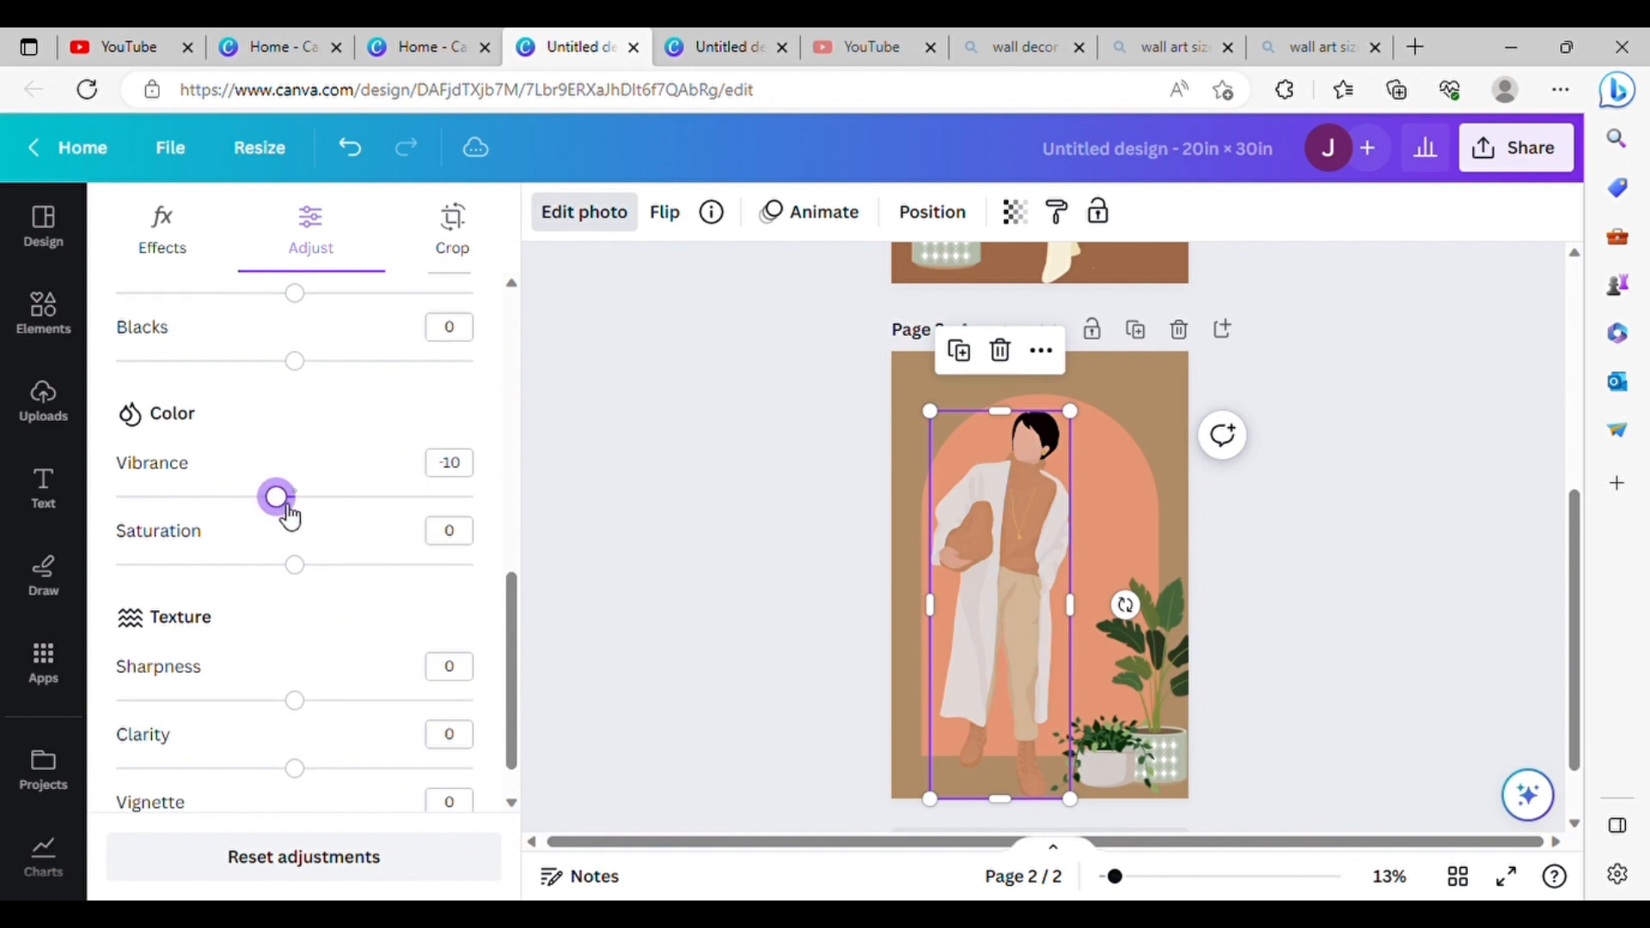
# Step: Try a warmer temperature of 16 on the man's image, return it to 0 and close the adjustments
pyautogui.scroll(10, 306, 516)
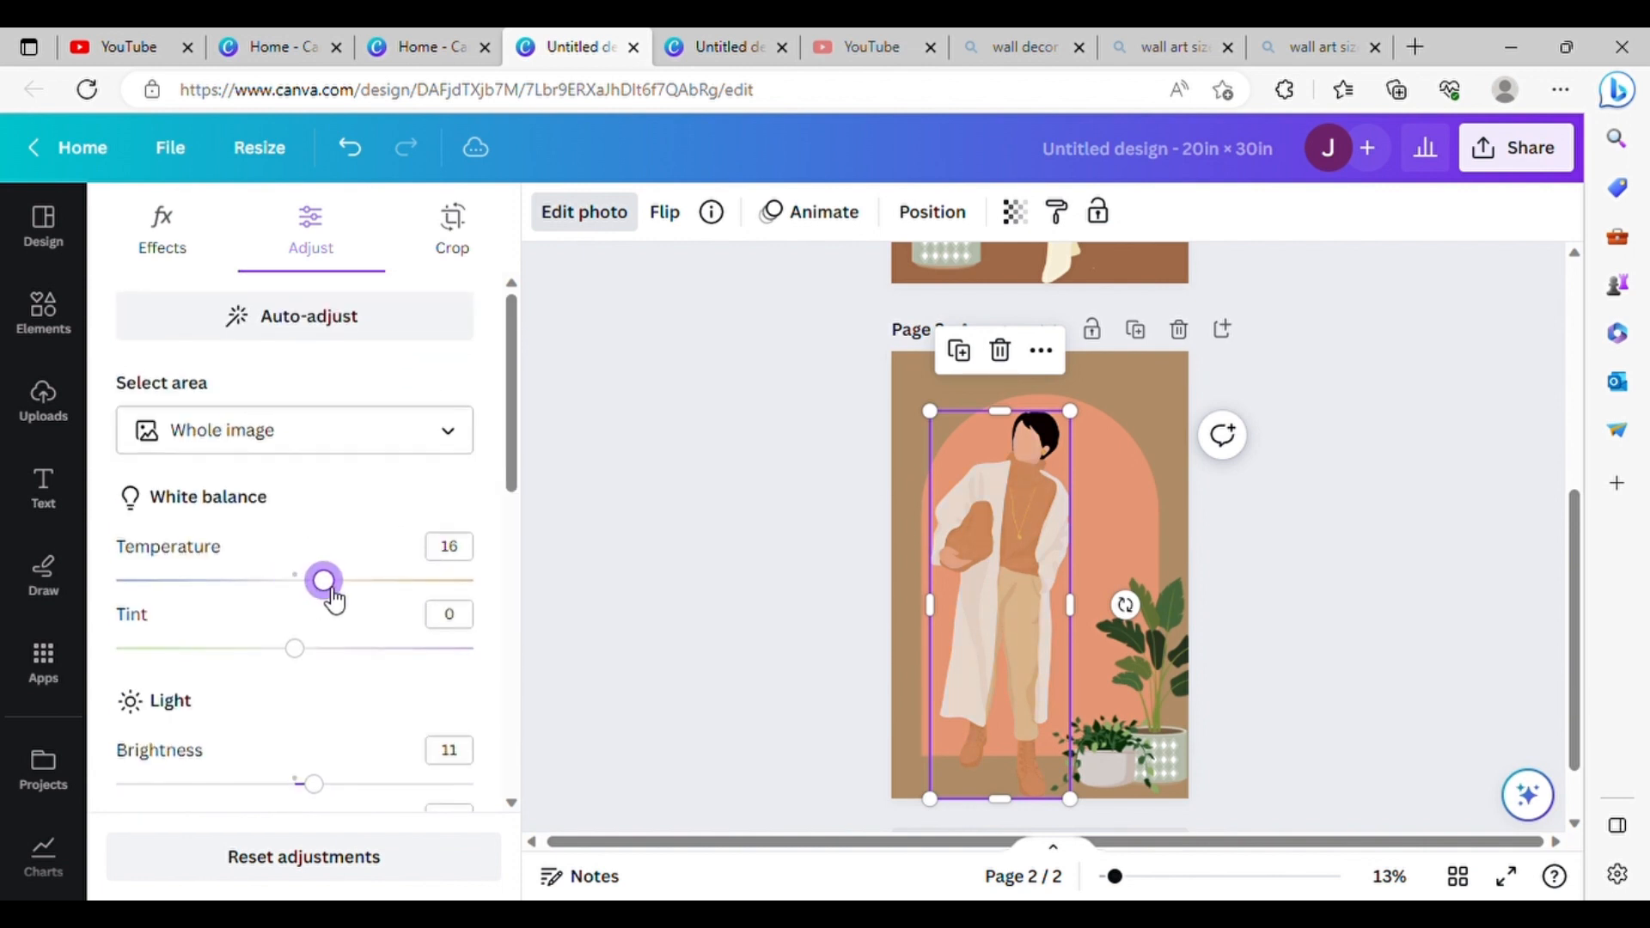
pyautogui.moveTo(335, 600)
pyautogui.mouseDown()
pyautogui.moveTo(379, 597)
pyautogui.moveTo(305, 605)
pyautogui.mouseUp()
pyautogui.scroll(-2, 364, 633)
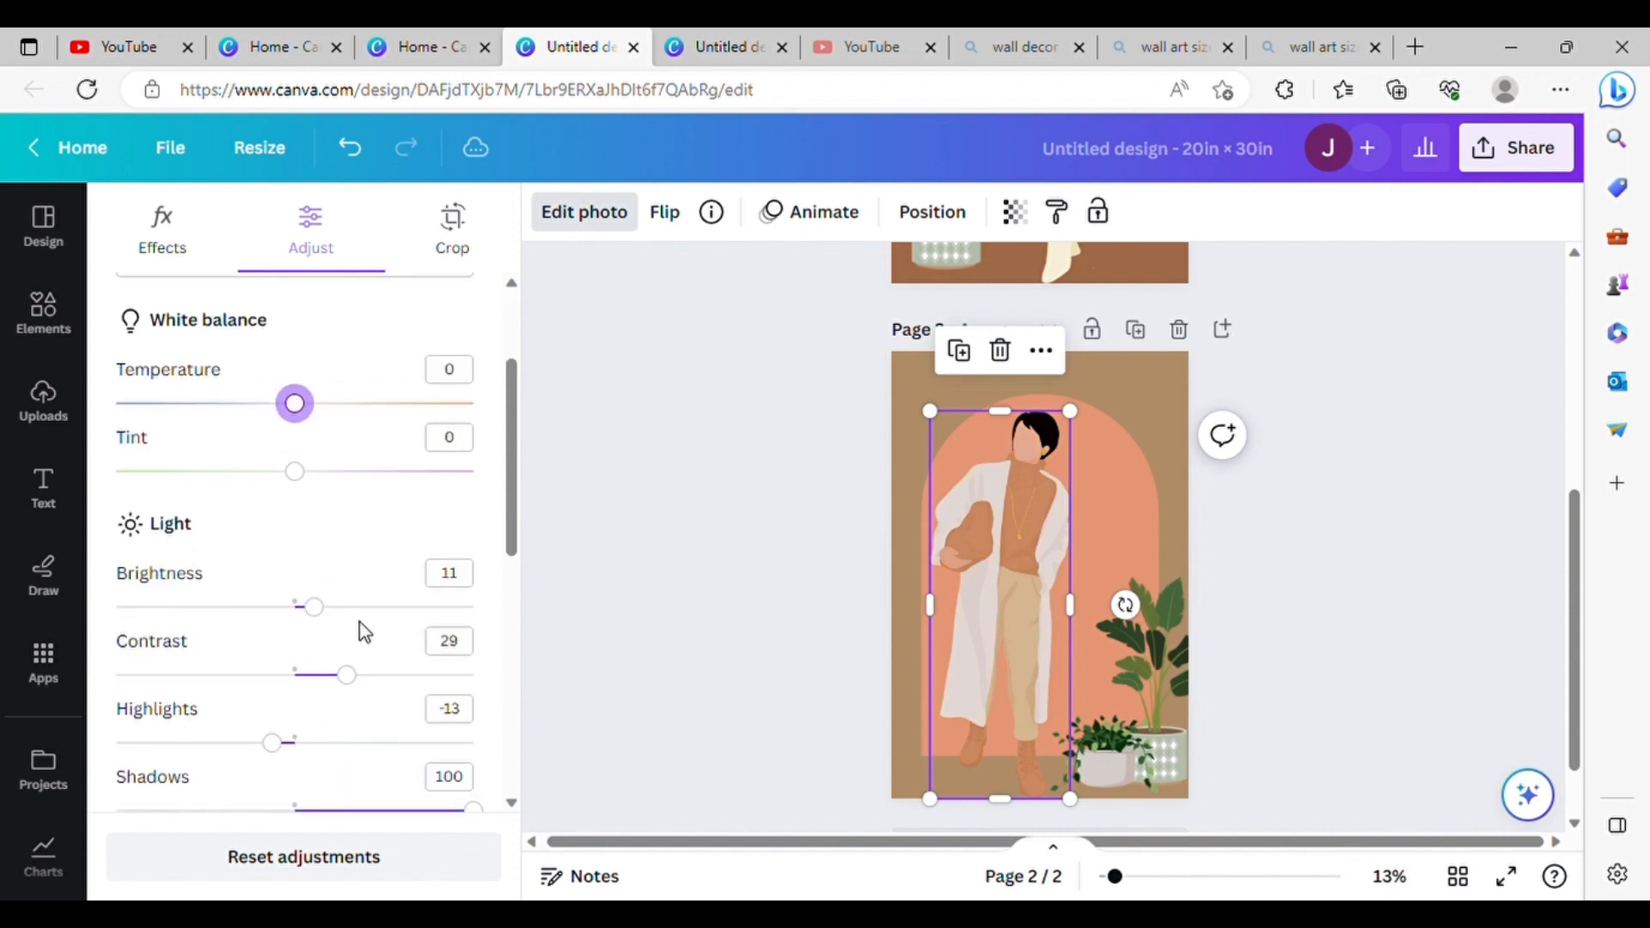
pyautogui.click(631, 409)
pyautogui.click(631, 409)
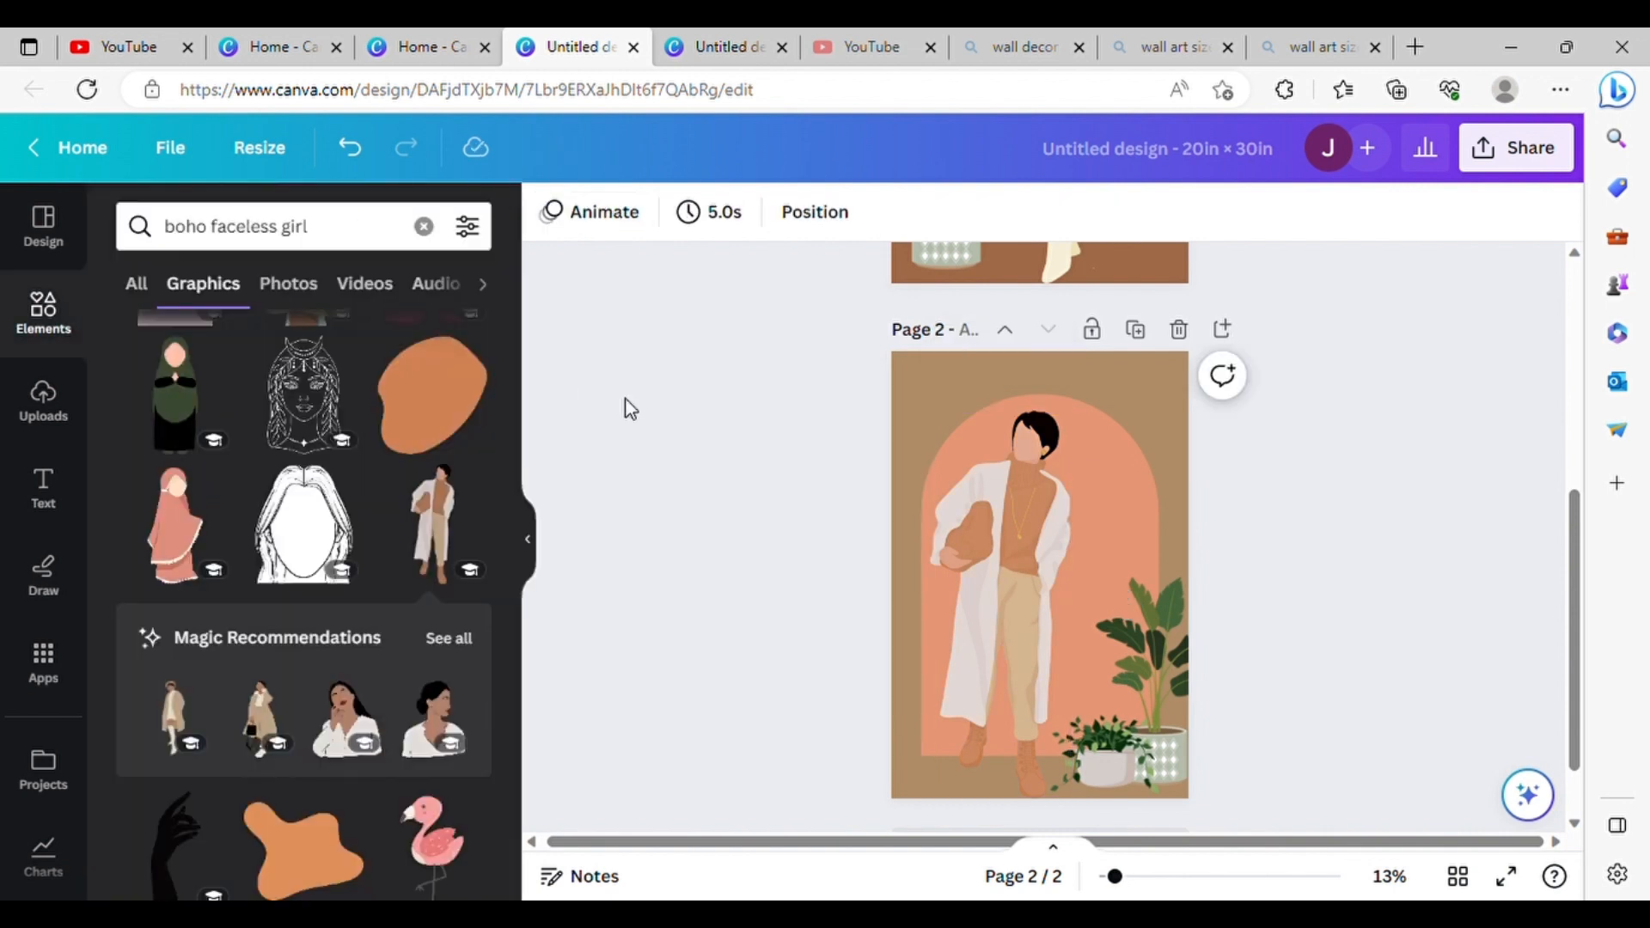
# Step: Recolor both parts of the arch behind the man on page 2 to light beige #EBC59A
pyautogui.scroll(5, 858, 421)
pyautogui.scroll(-4, 858, 424)
pyautogui.click(1120, 592)
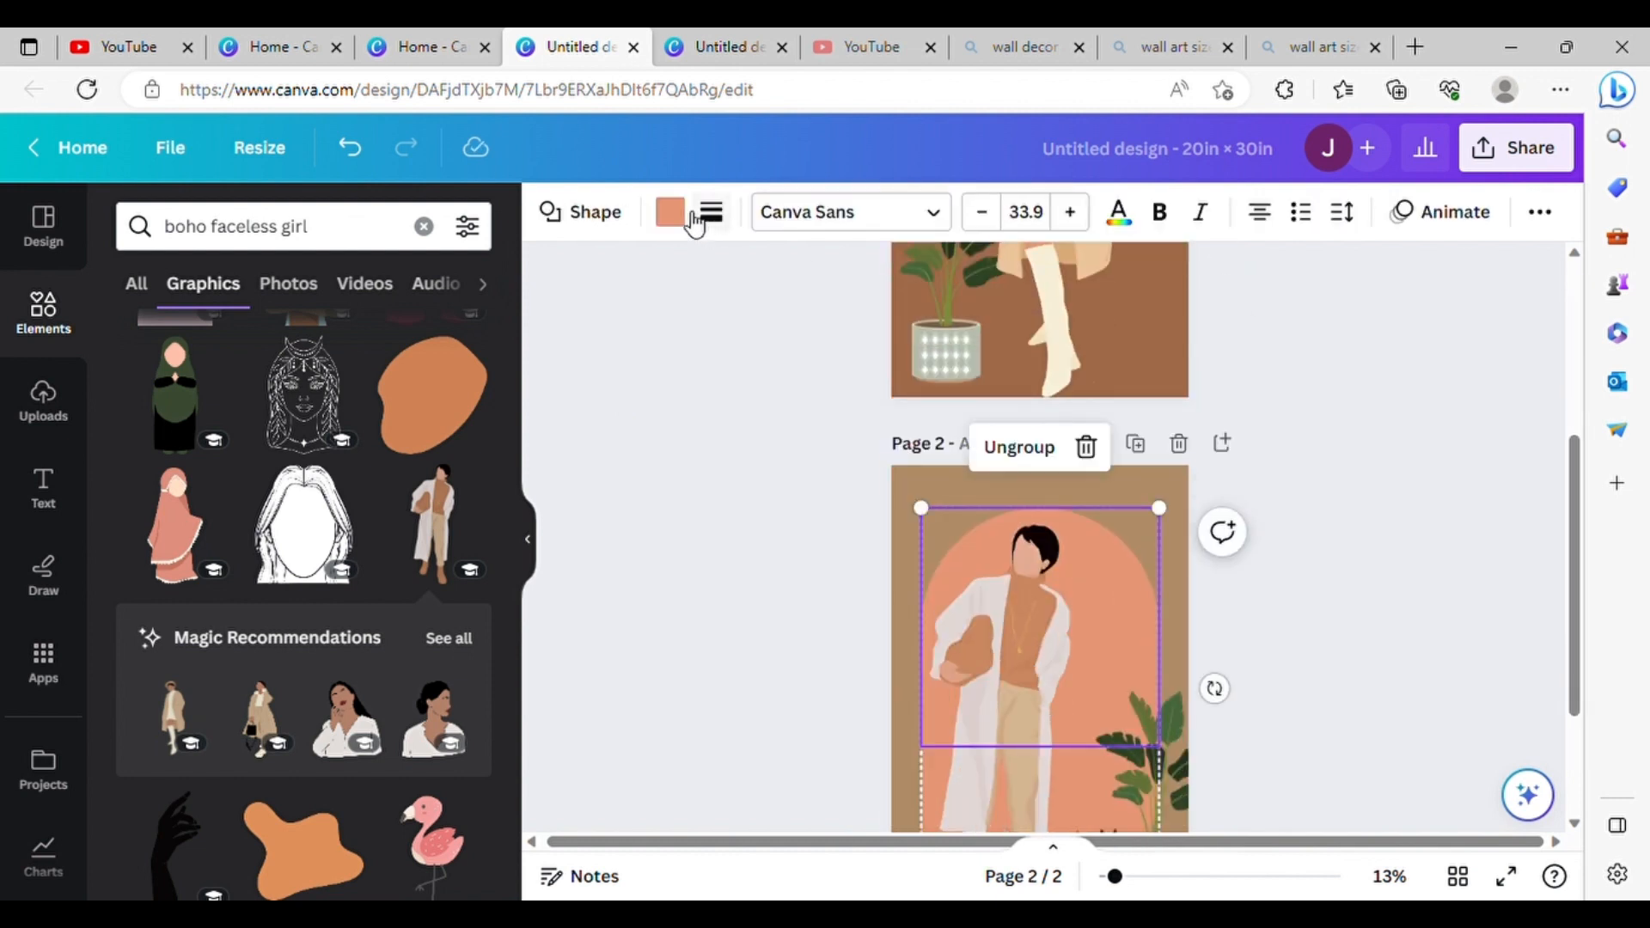
pyautogui.click(675, 215)
pyautogui.click(152, 371)
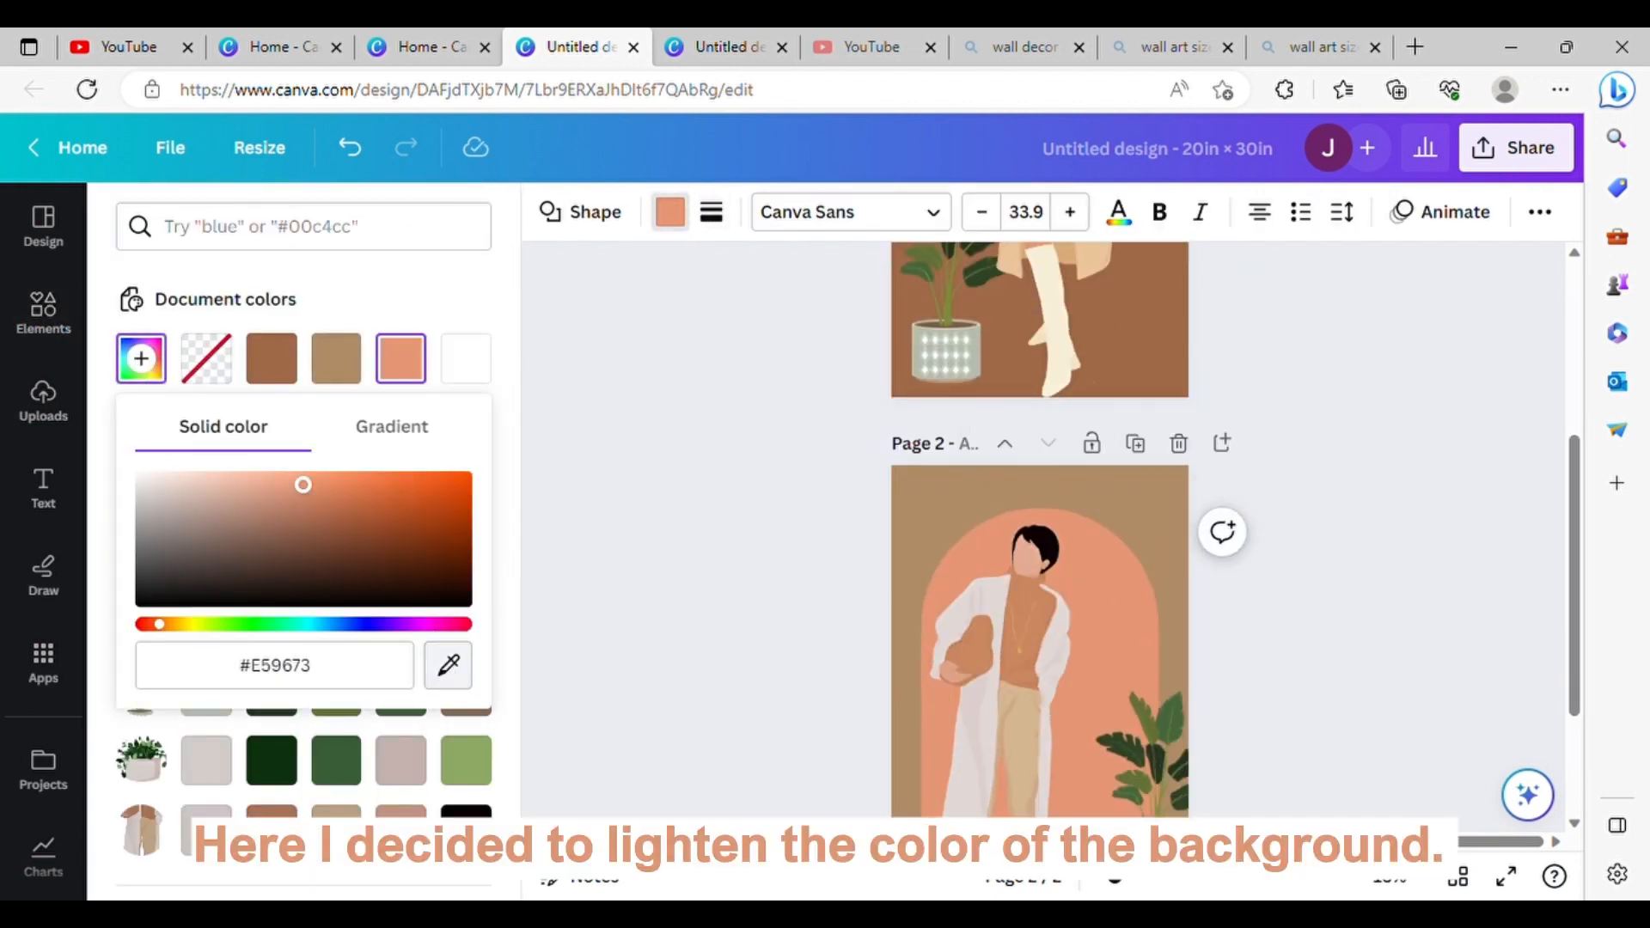
pyautogui.click(1095, 265)
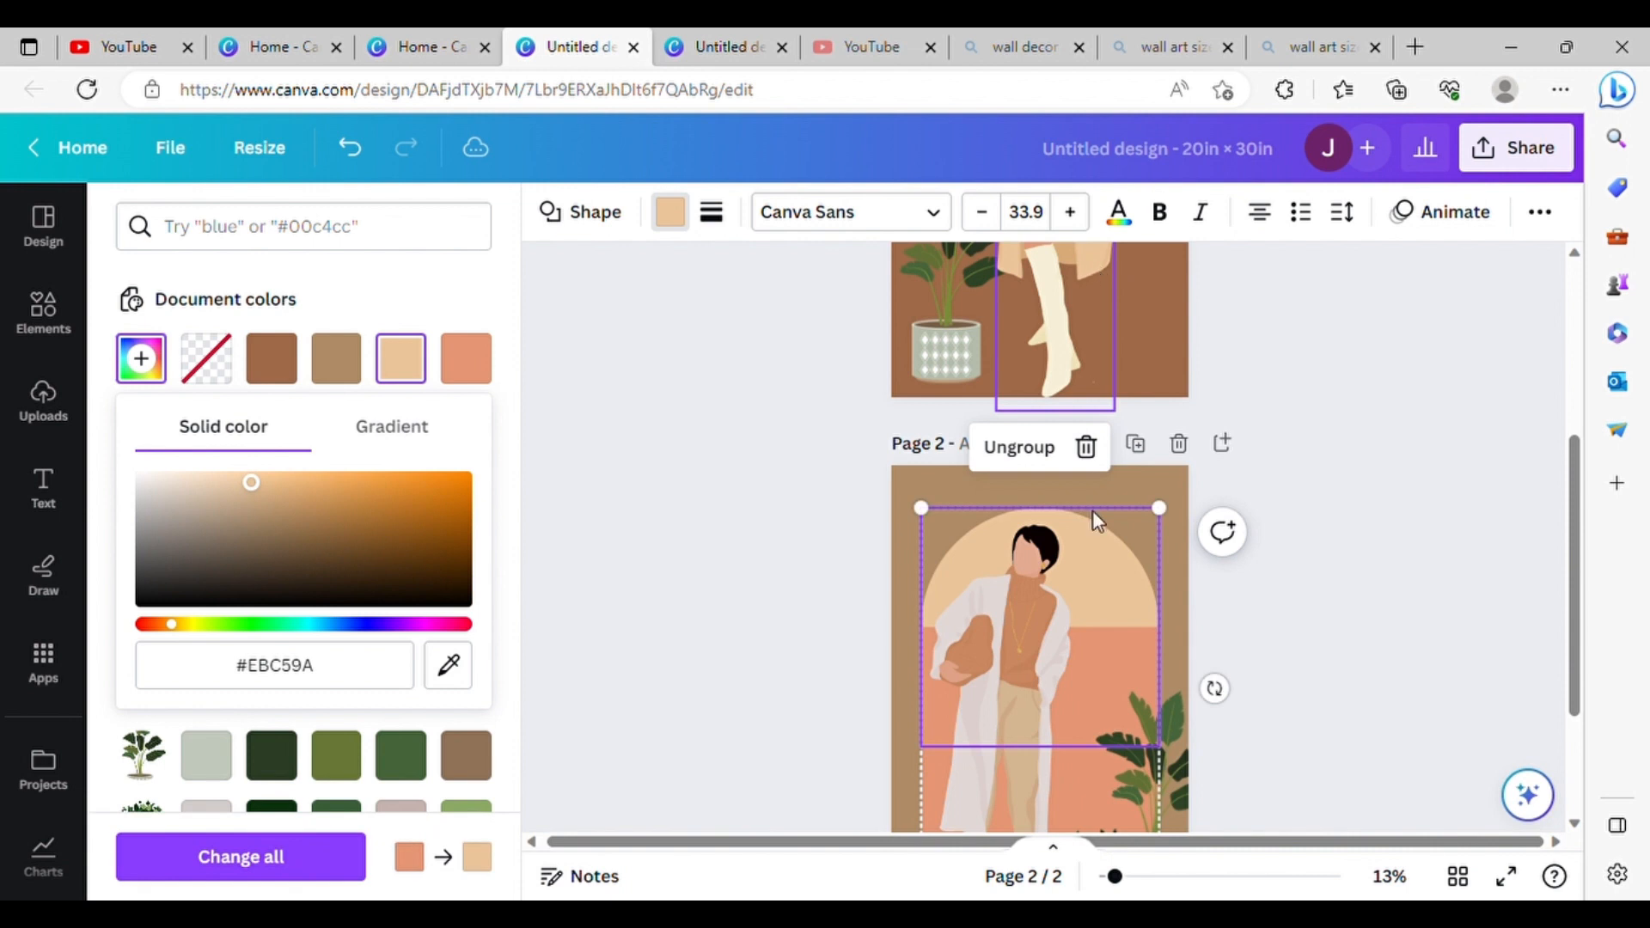
pyautogui.click(1091, 658)
pyautogui.click(296, 352)
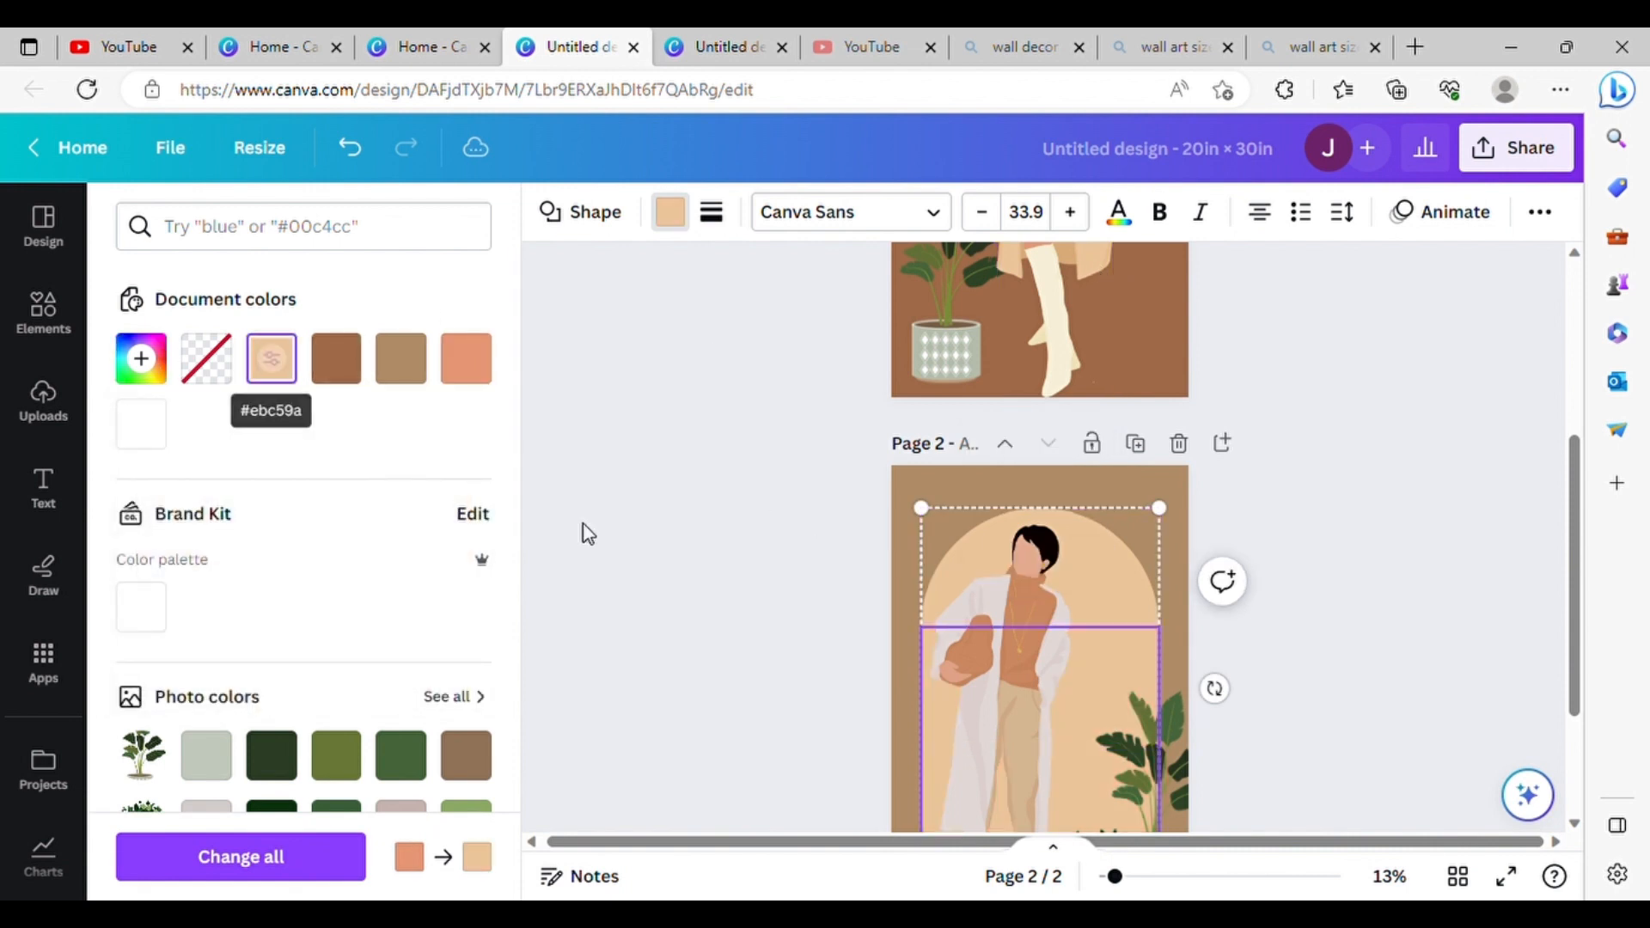
pyautogui.click(584, 524)
pyautogui.scroll(-3, 1119, 477)
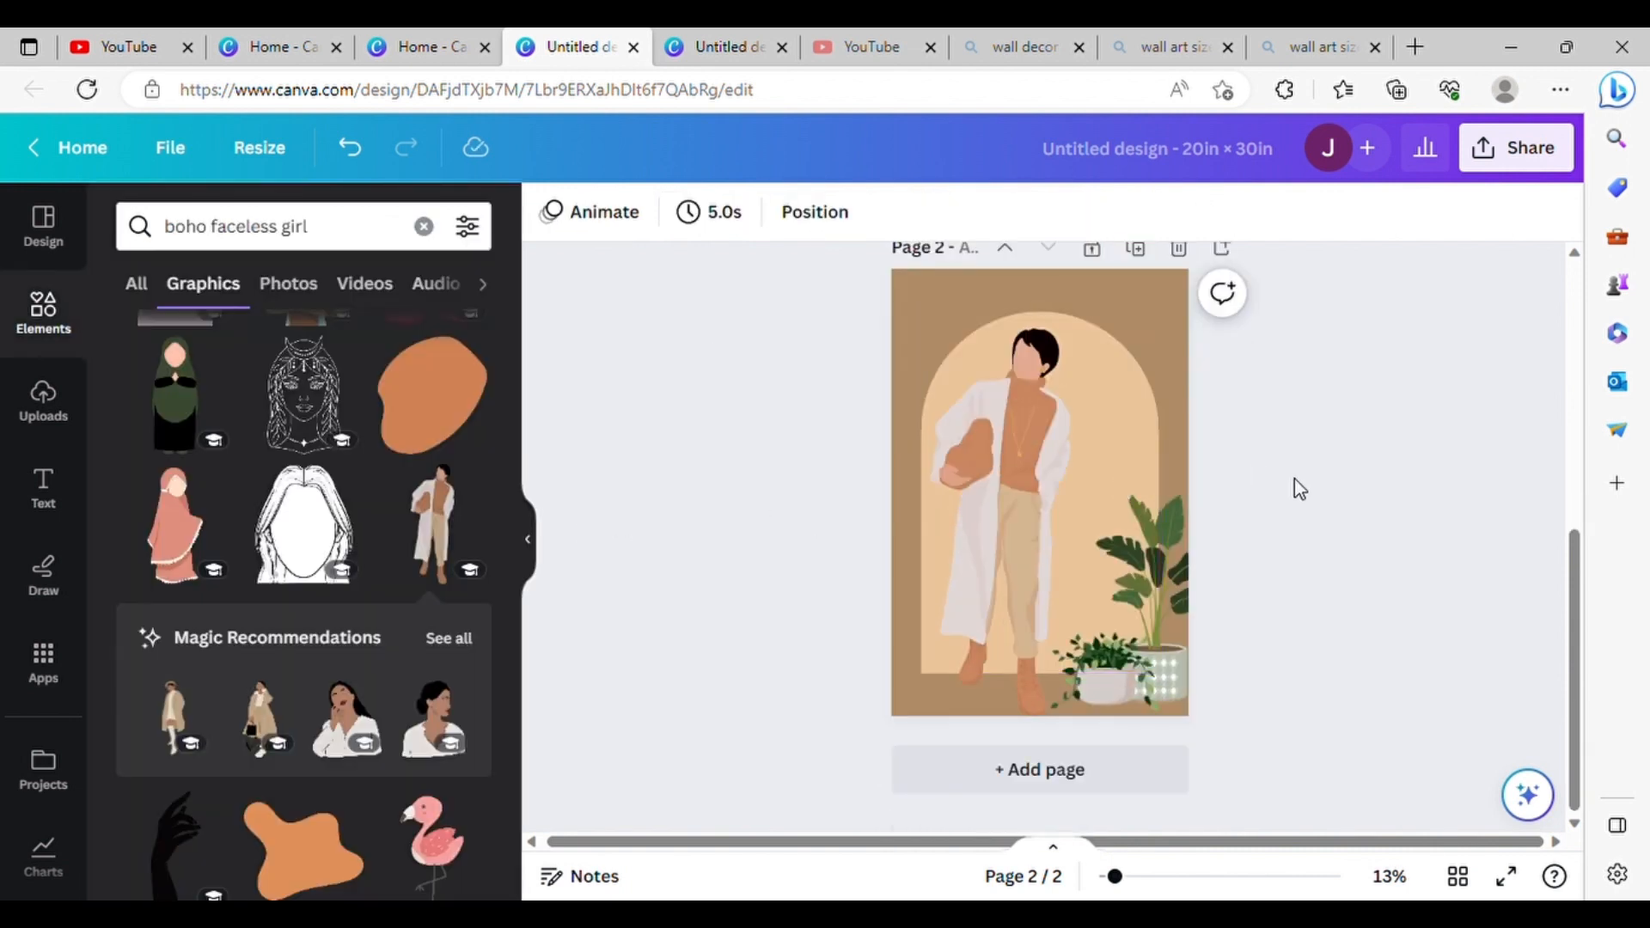
# Step: Move the arch on page 2 slightly higher and center it horizontally on the page
pyautogui.click(1085, 421)
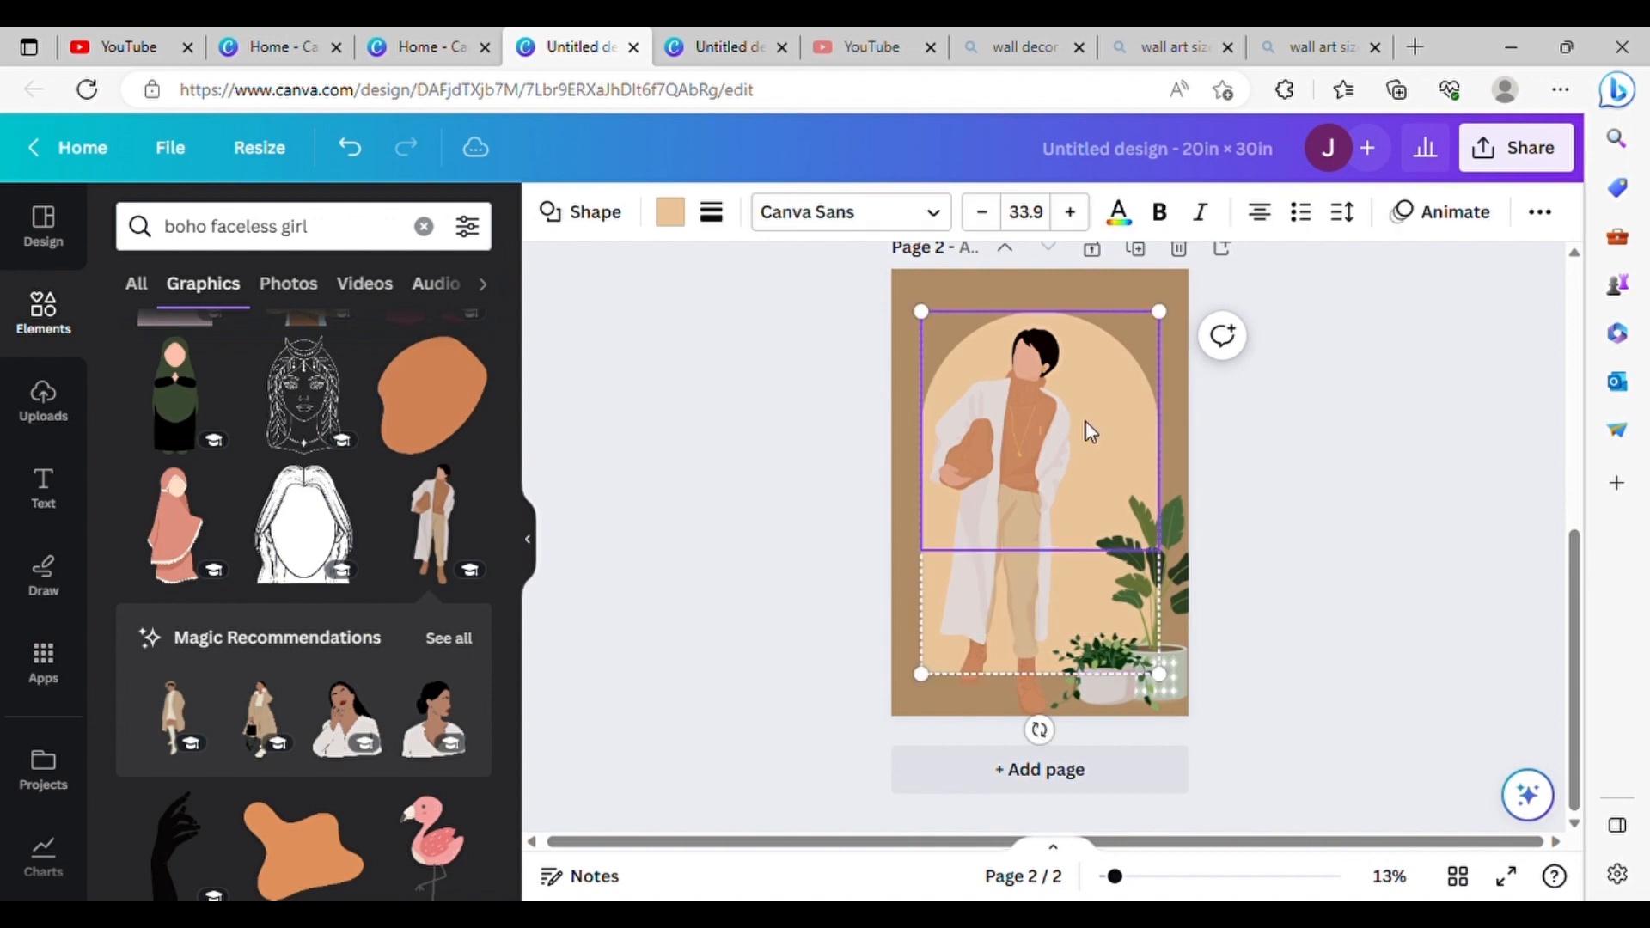
pyautogui.moveTo(1089, 431)
pyautogui.mouseDown()
pyautogui.moveTo(1098, 473)
pyautogui.moveTo(1085, 392)
pyautogui.moveTo(1092, 438)
pyautogui.mouseUp()
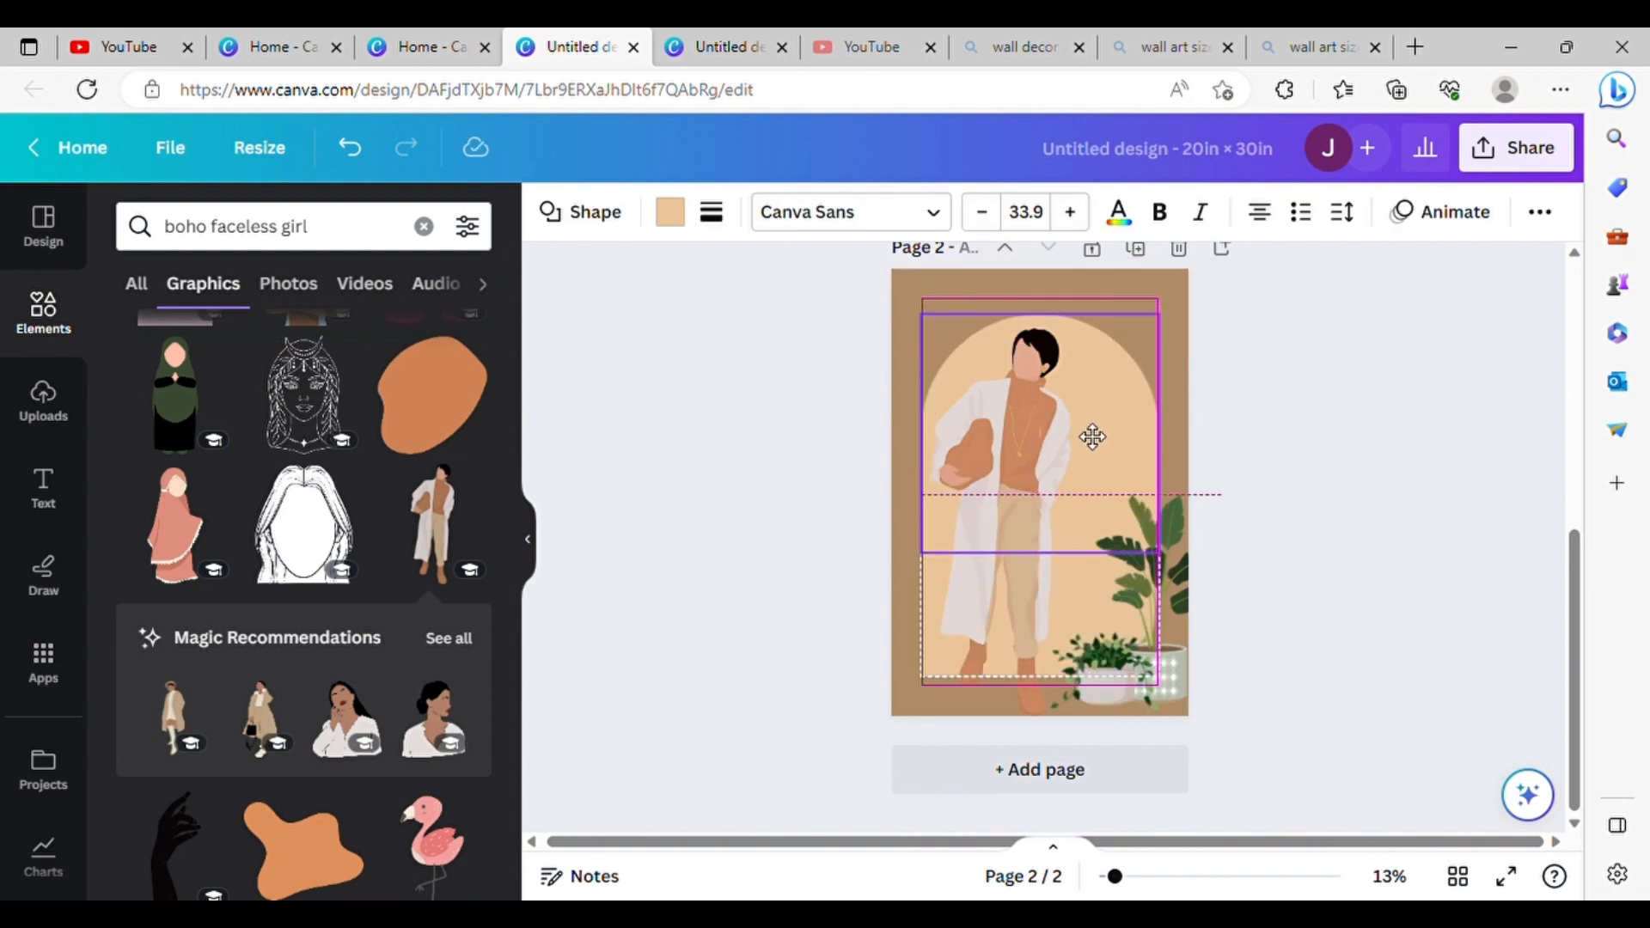
pyautogui.click(1238, 435)
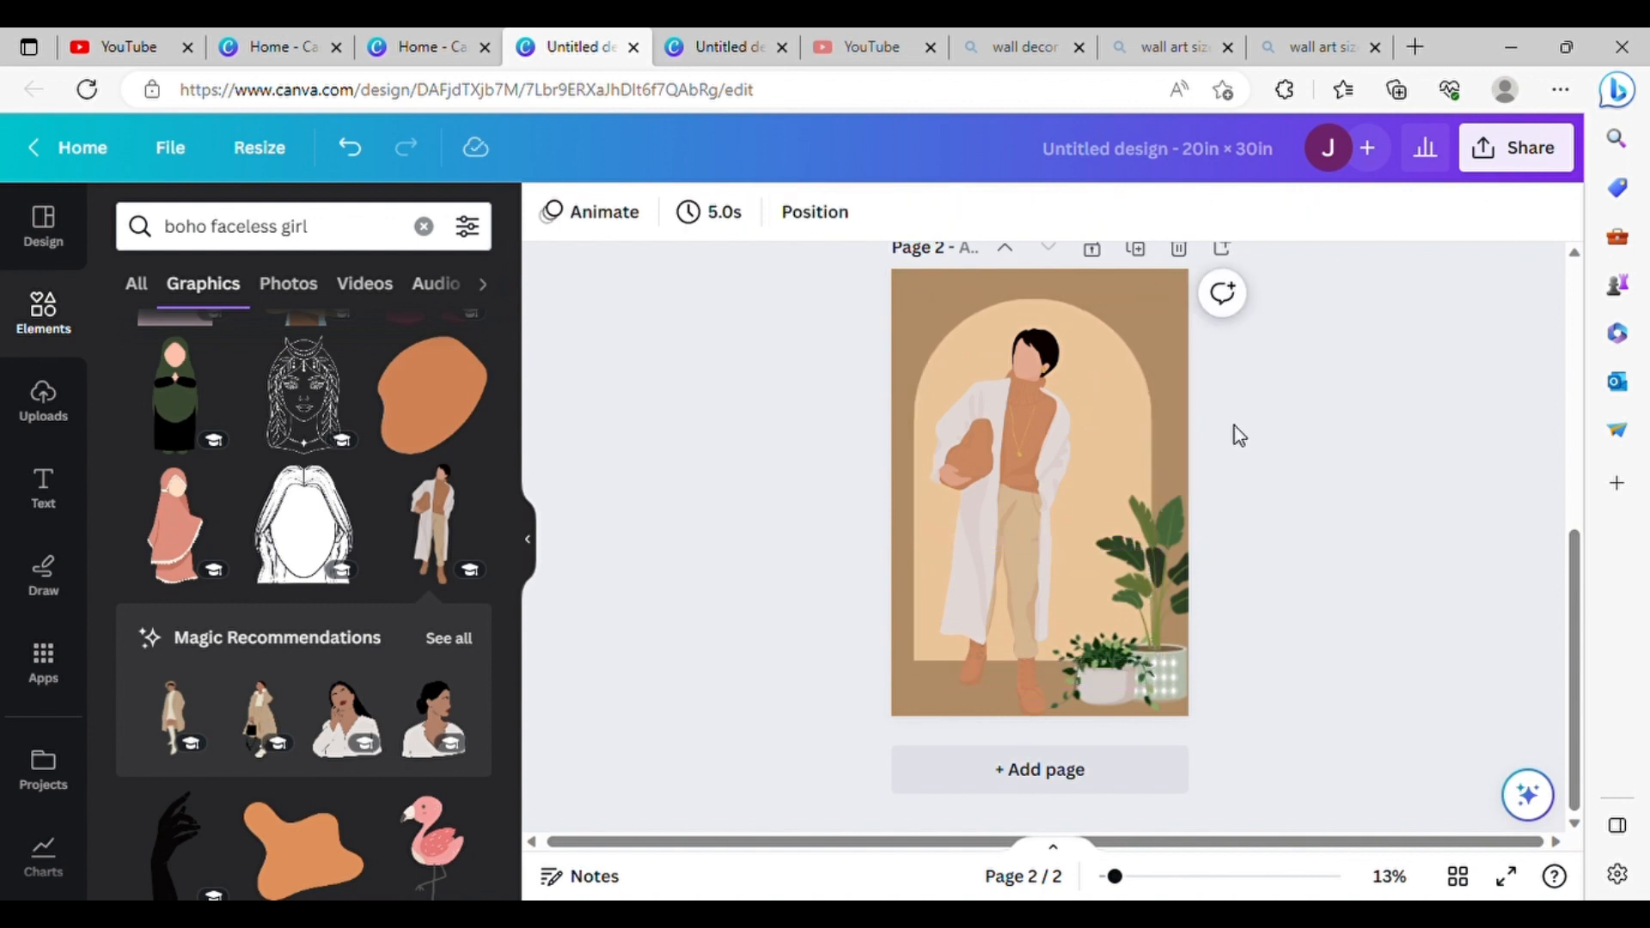
pyautogui.moveTo(1118, 402); pyautogui.dragTo(1111, 413)
pyautogui.click(1306, 432)
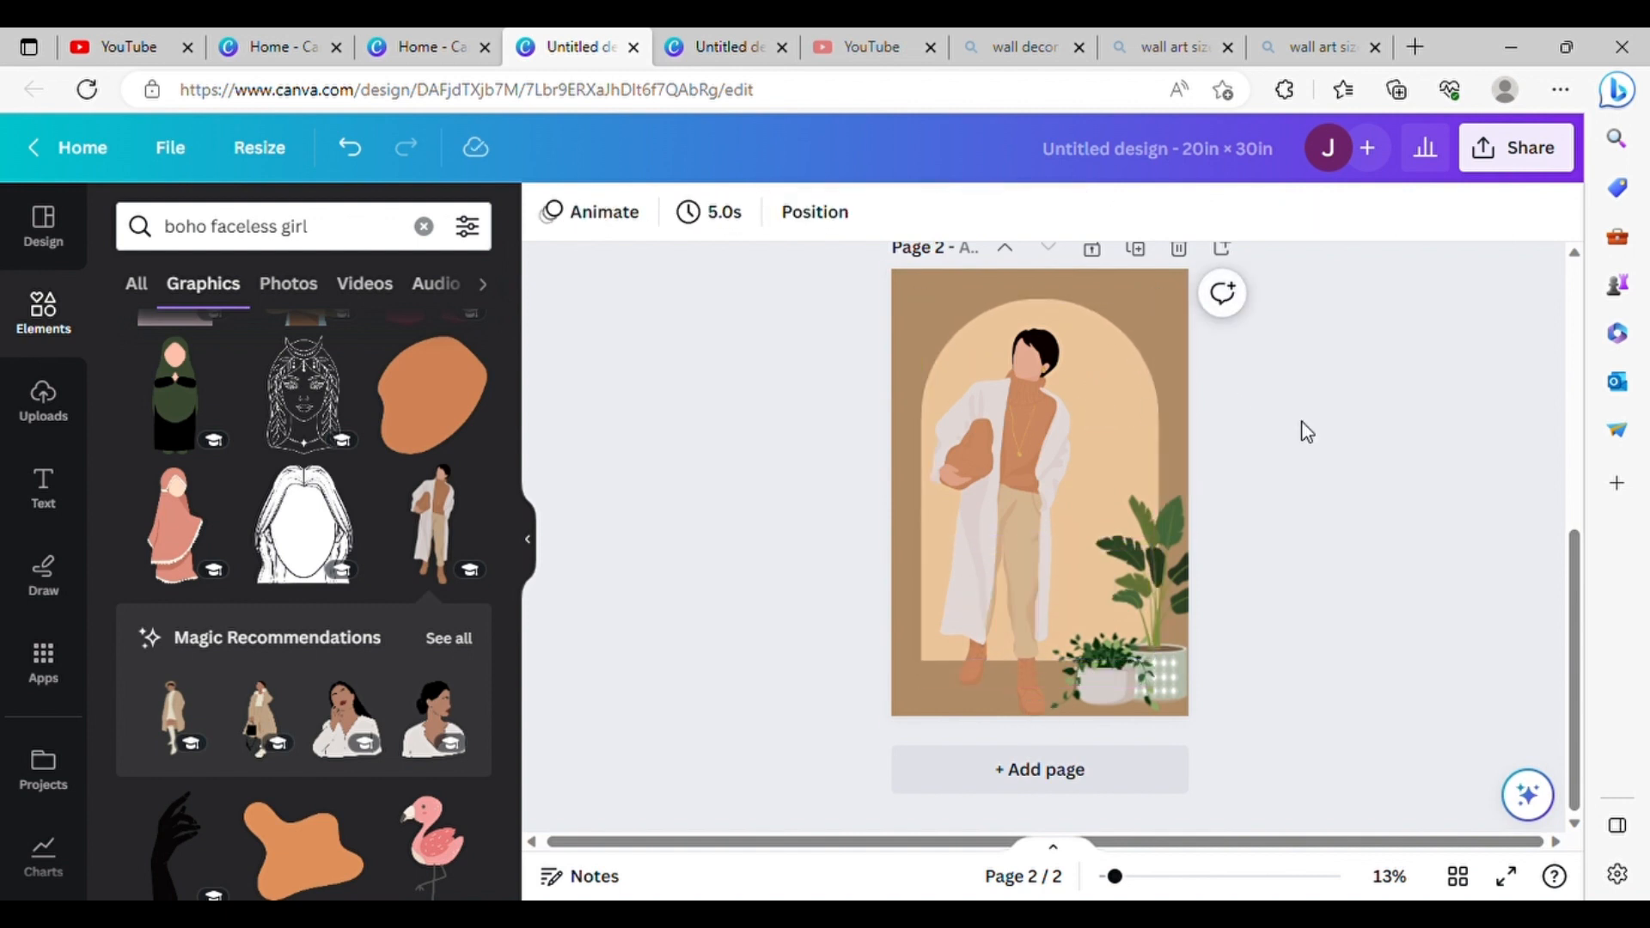
# Step: Flip the man on page 2 horizontally and compare the page with page 1
pyautogui.scroll(6, 1092, 397)
pyautogui.scroll(-5, 1091, 397)
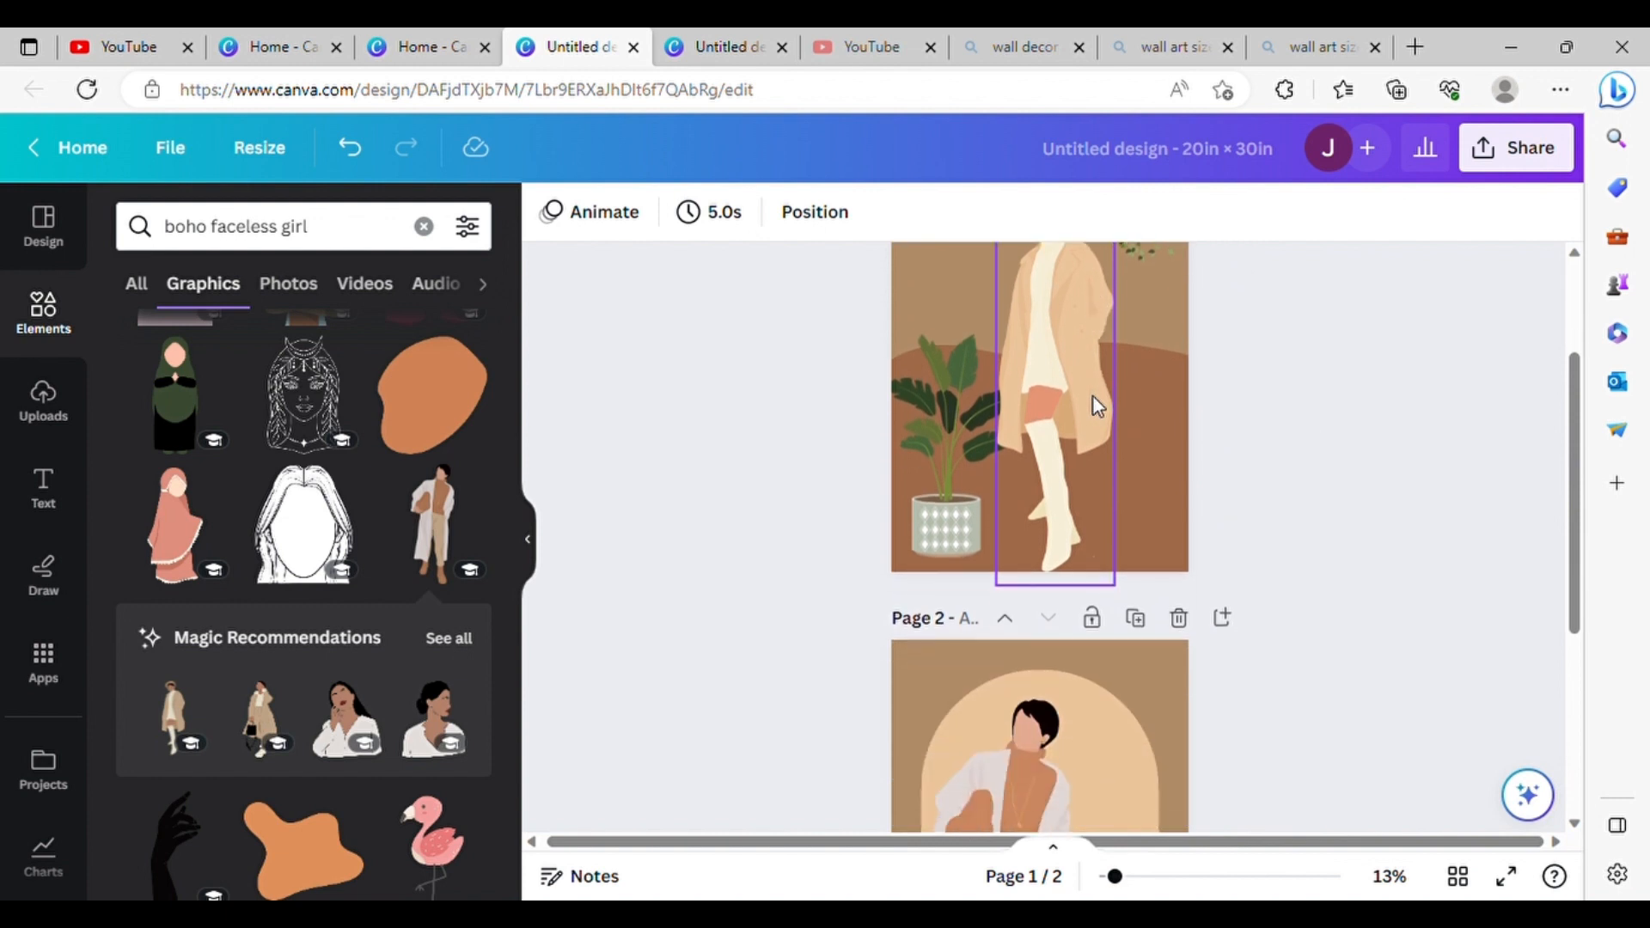
pyautogui.scroll(-2, 1103, 408)
pyautogui.click(1014, 449)
pyautogui.click(666, 212)
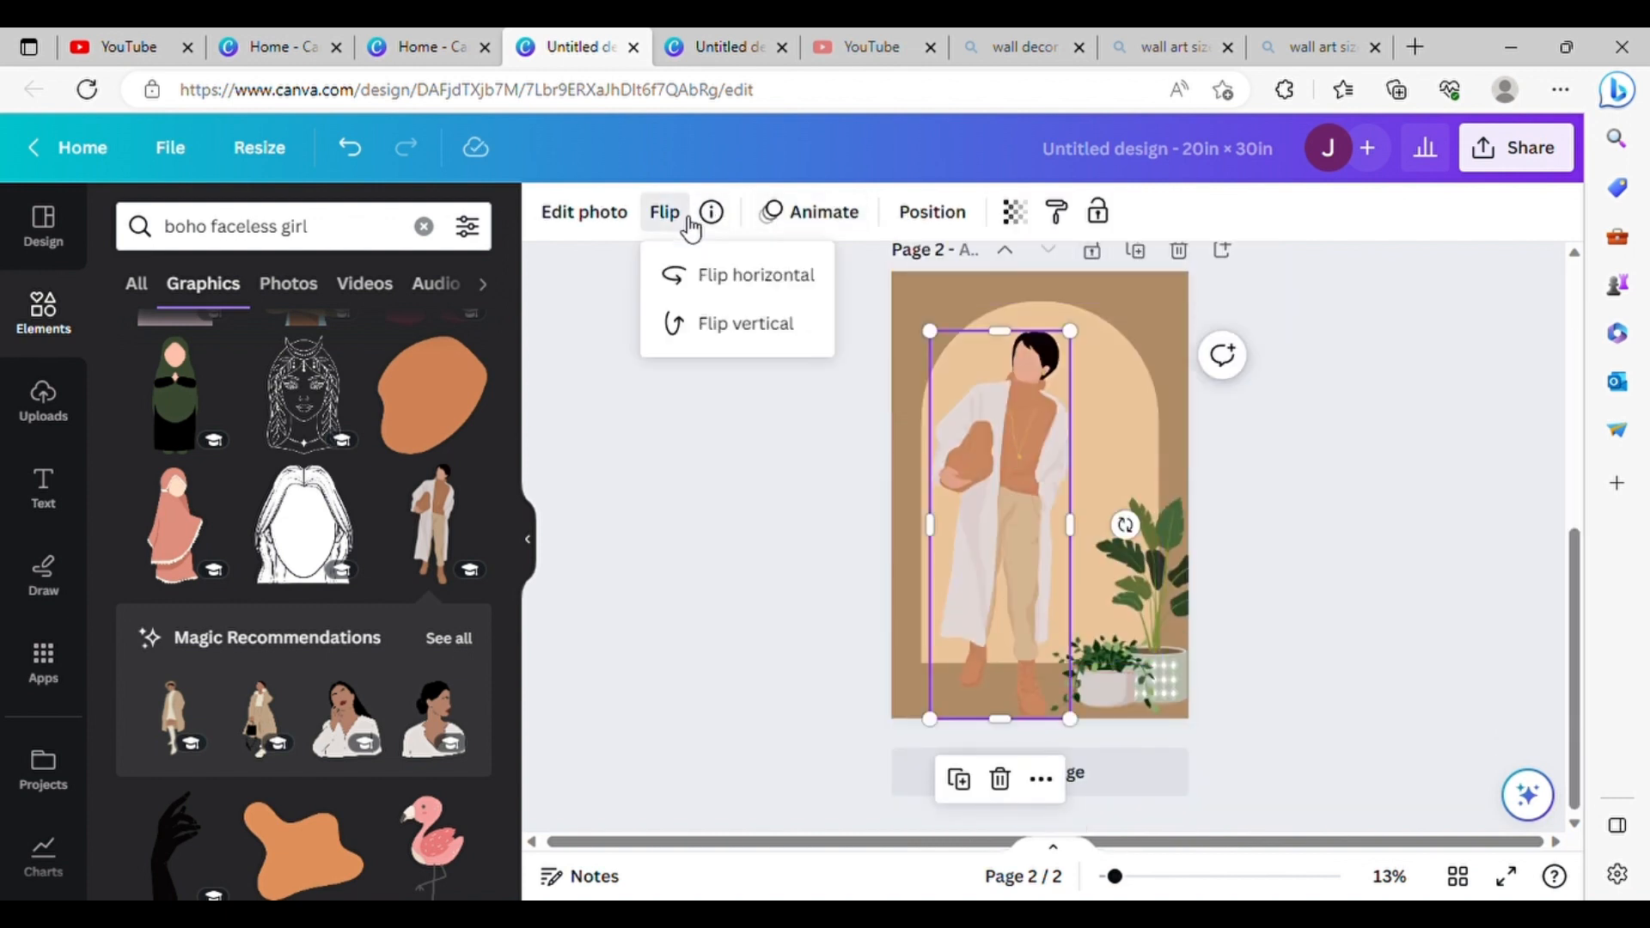
pyautogui.click(741, 272)
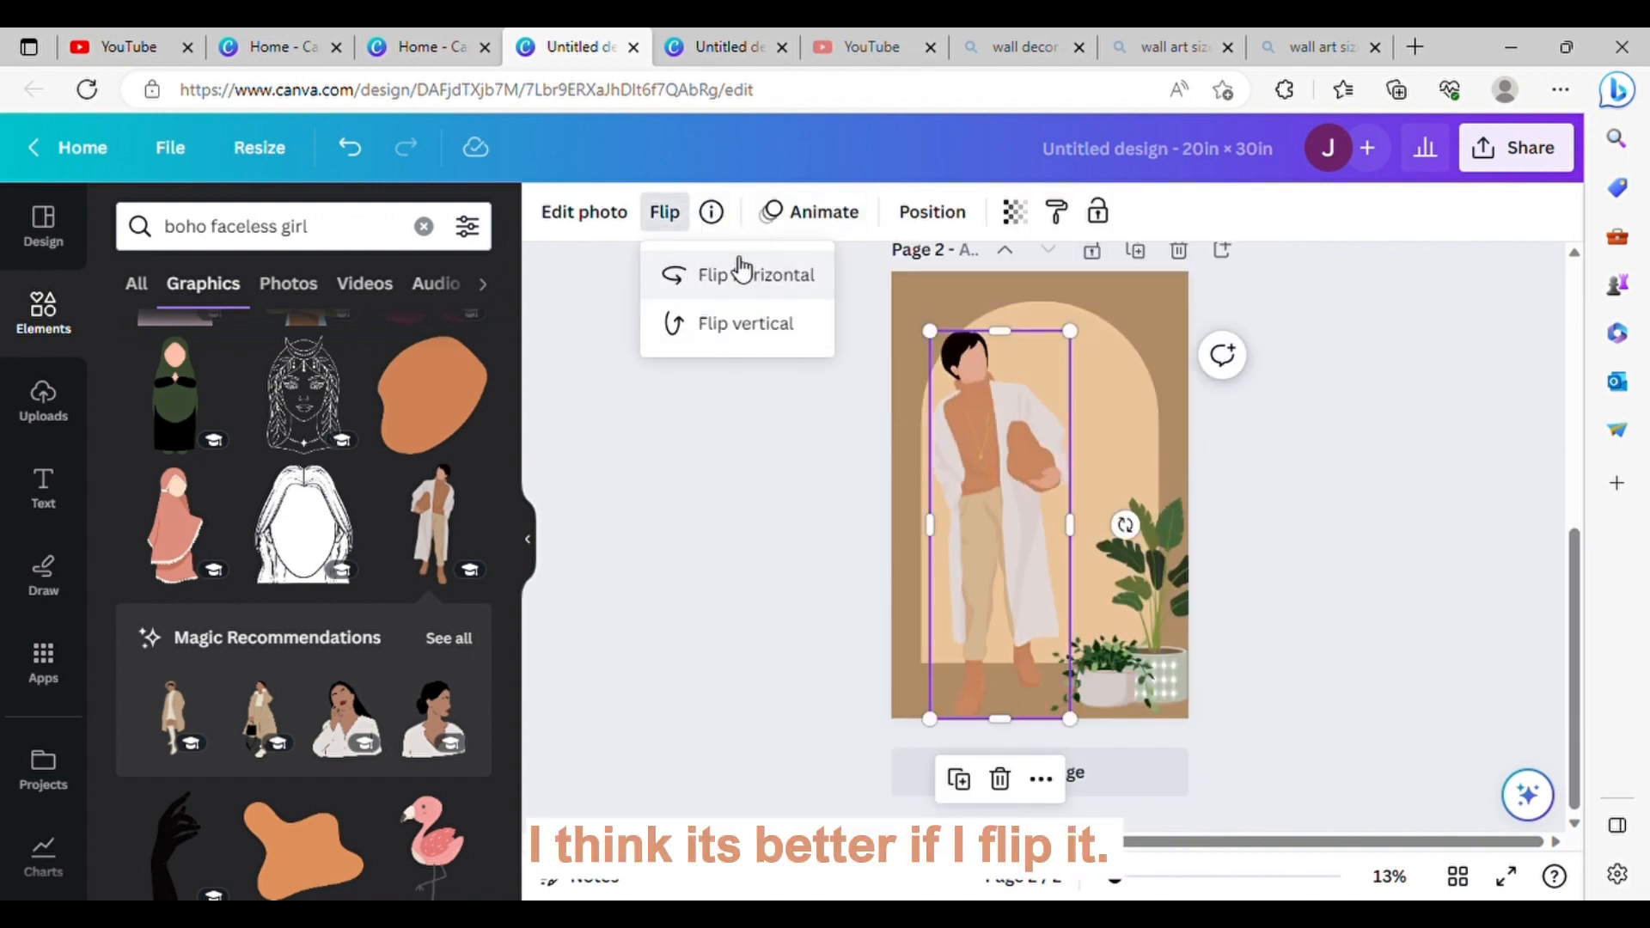
pyautogui.scroll(5, 1347, 440)
pyautogui.scroll(-5, 1348, 440)
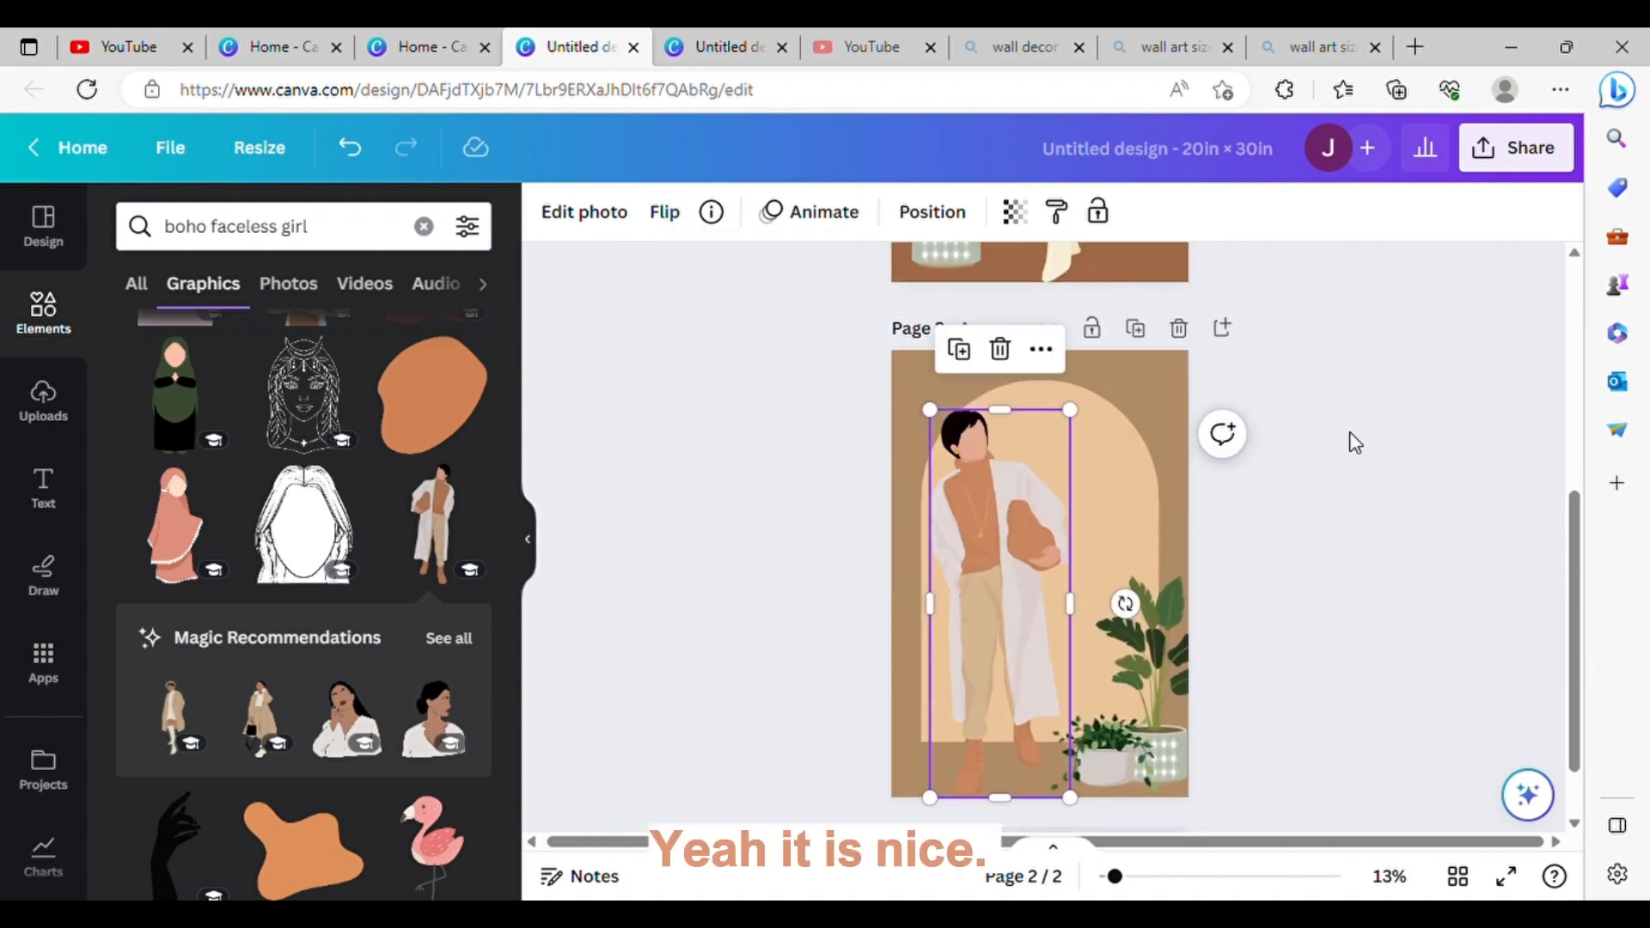
pyautogui.click(1355, 443)
pyautogui.scroll(1, 1356, 444)
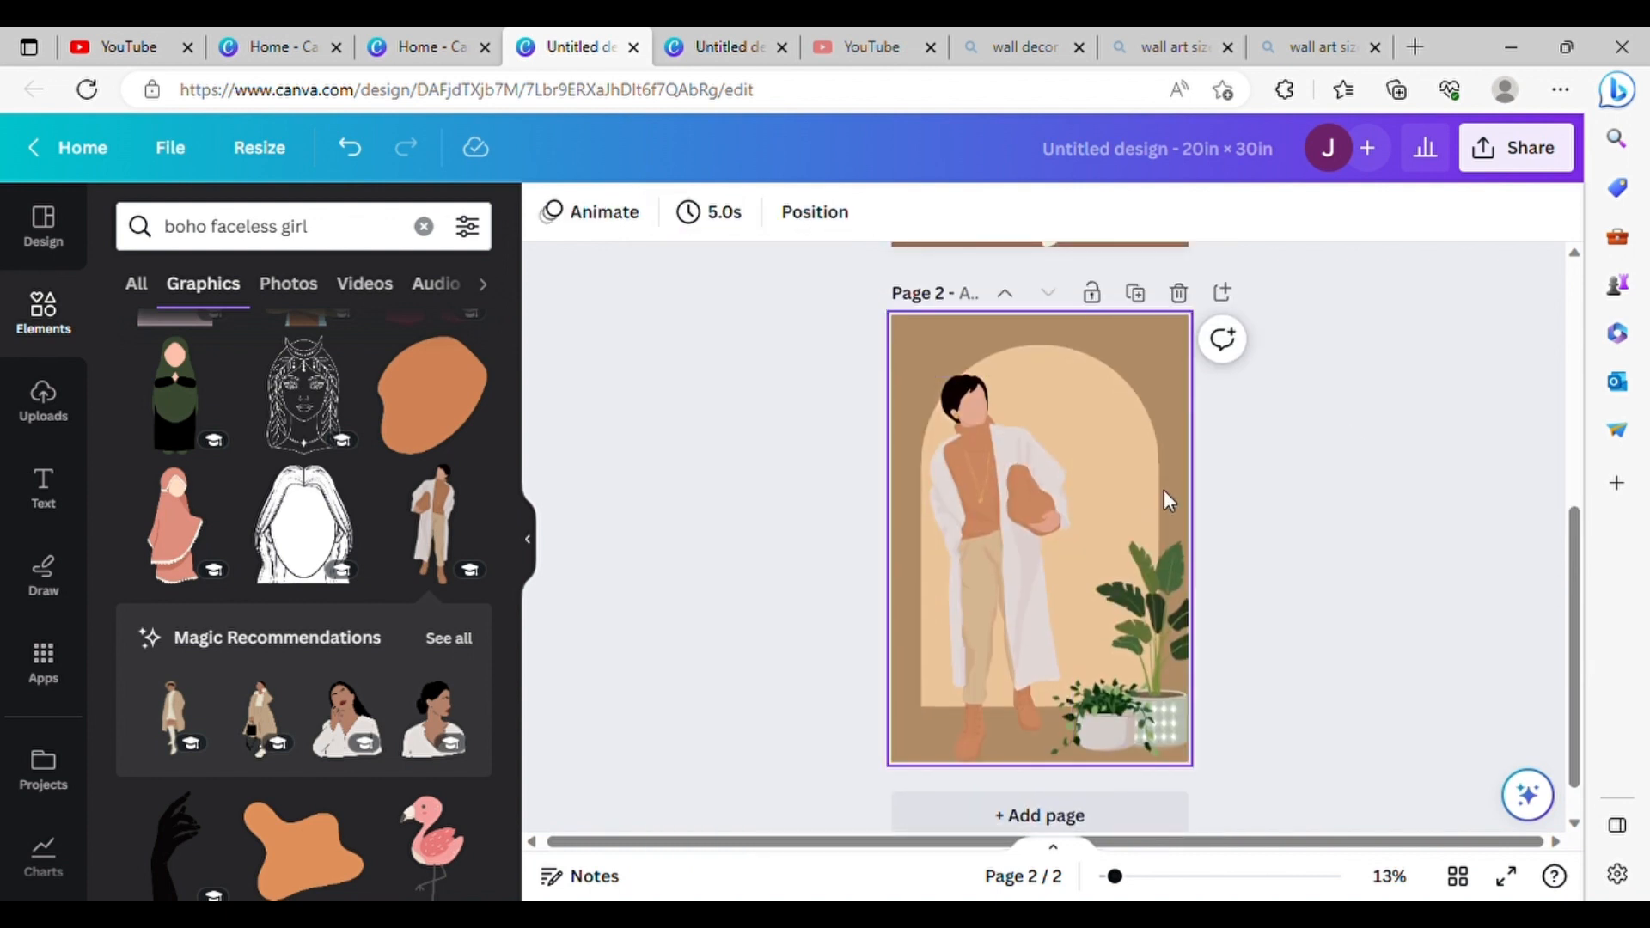
# Step: Add a third page and apply the Beige Green Minimalist Home Plants Notes template from a boho plants search
pyautogui.scroll(-1, 1117, 644)
pyautogui.click(1025, 767)
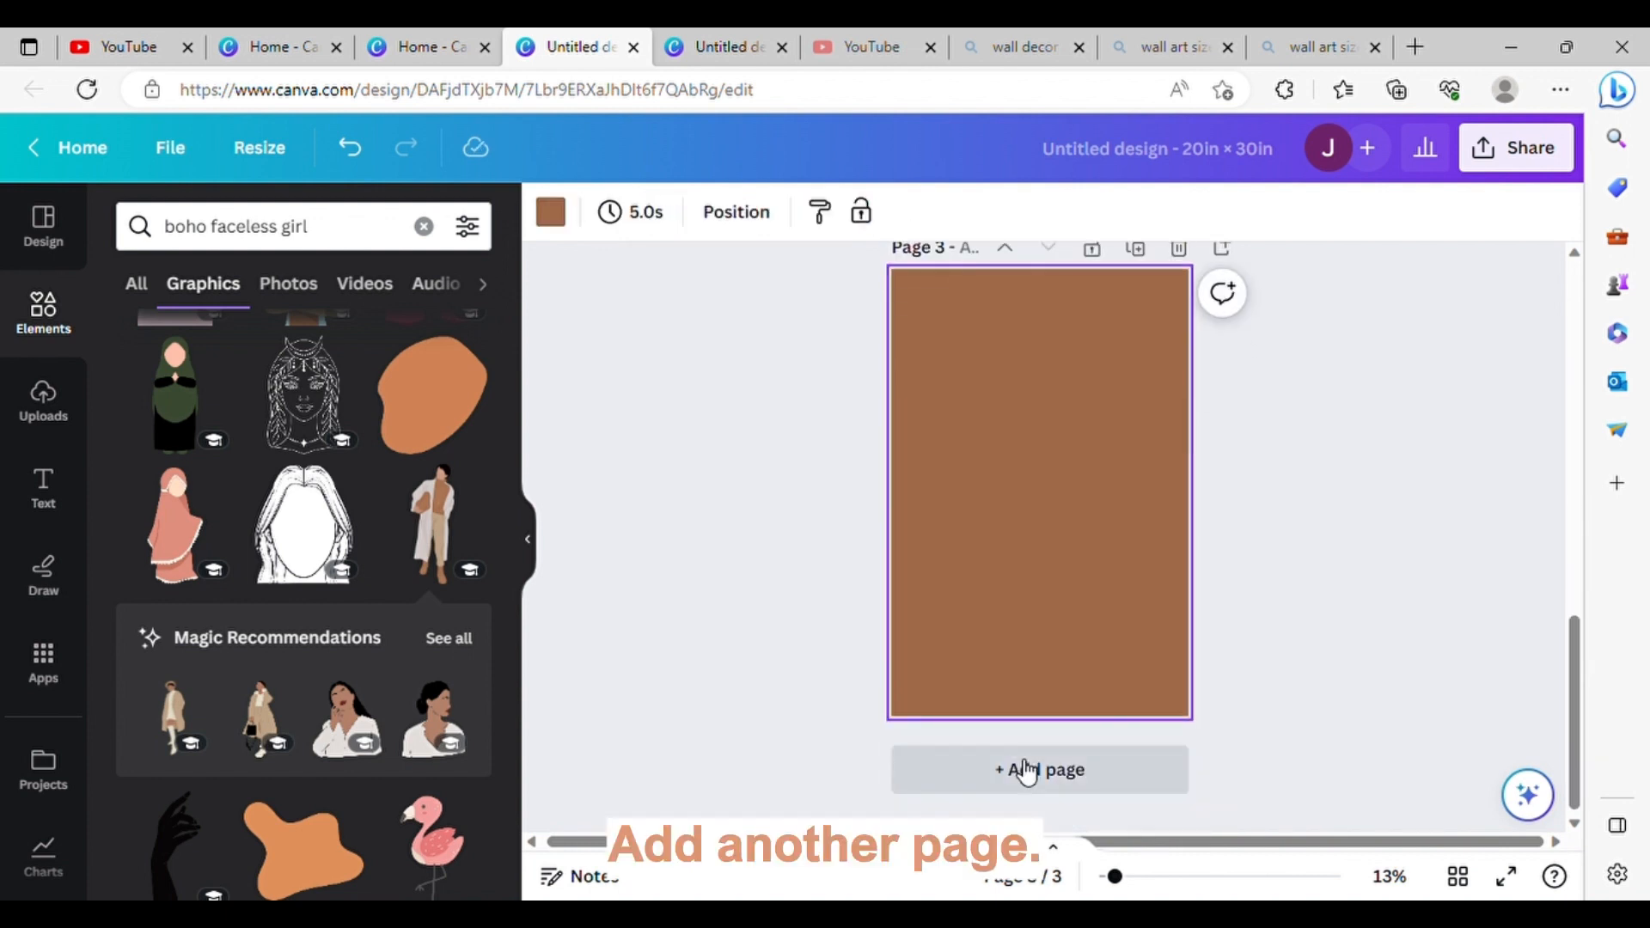
pyautogui.click(41, 249)
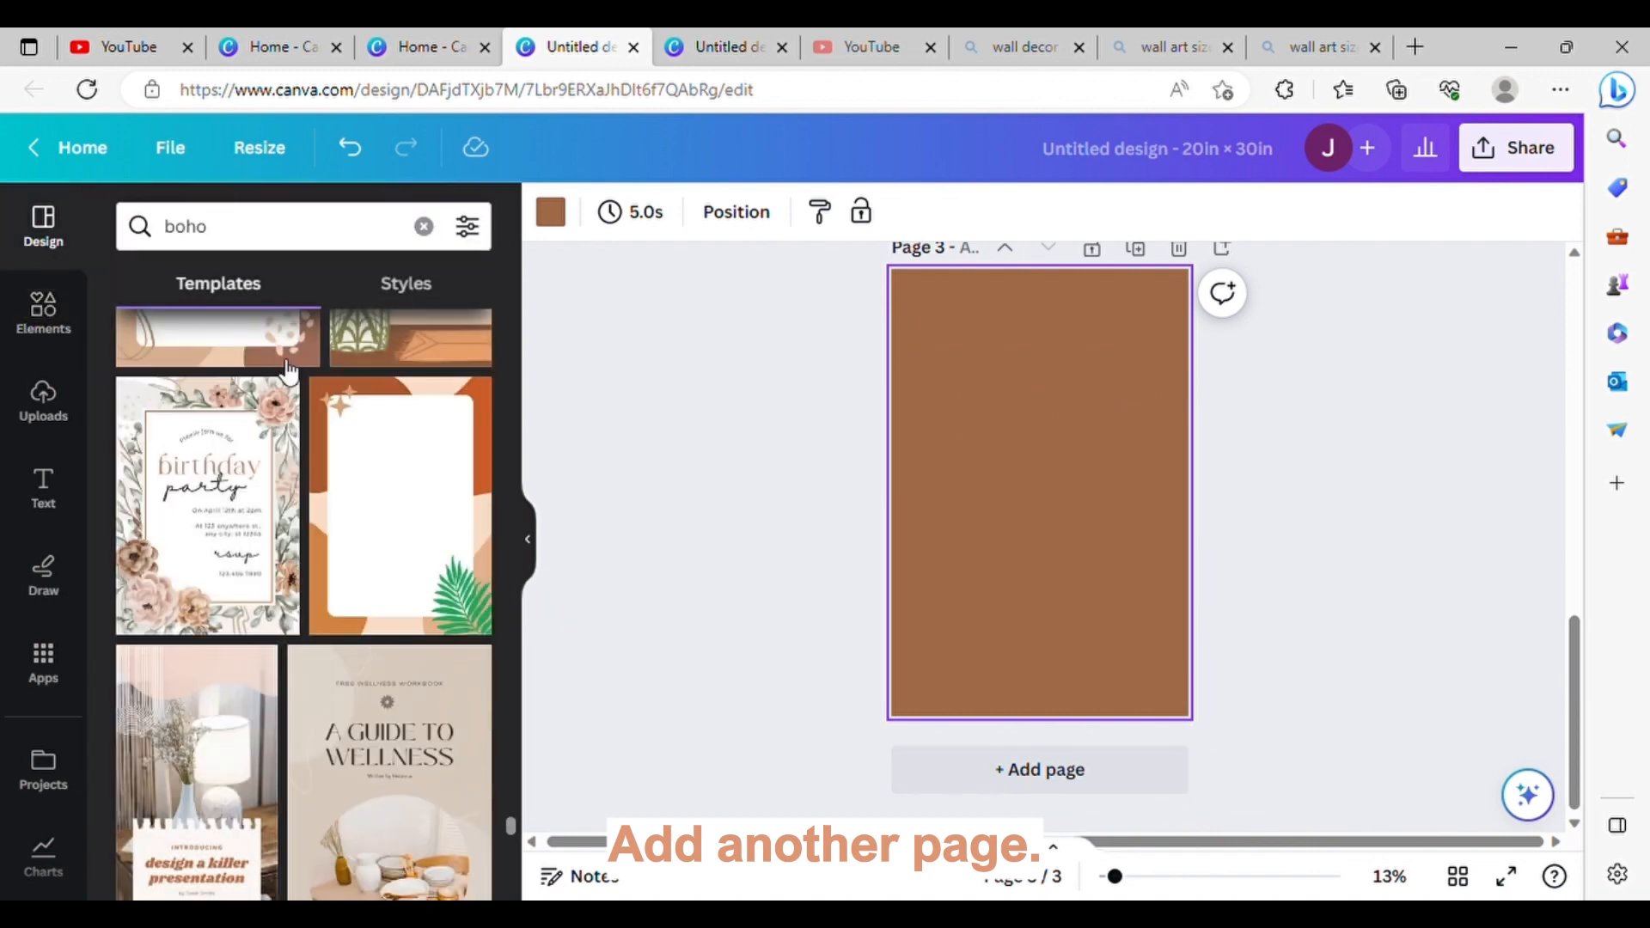
pyautogui.scroll(-7, 321, 553)
pyautogui.scroll(-10, 320, 553)
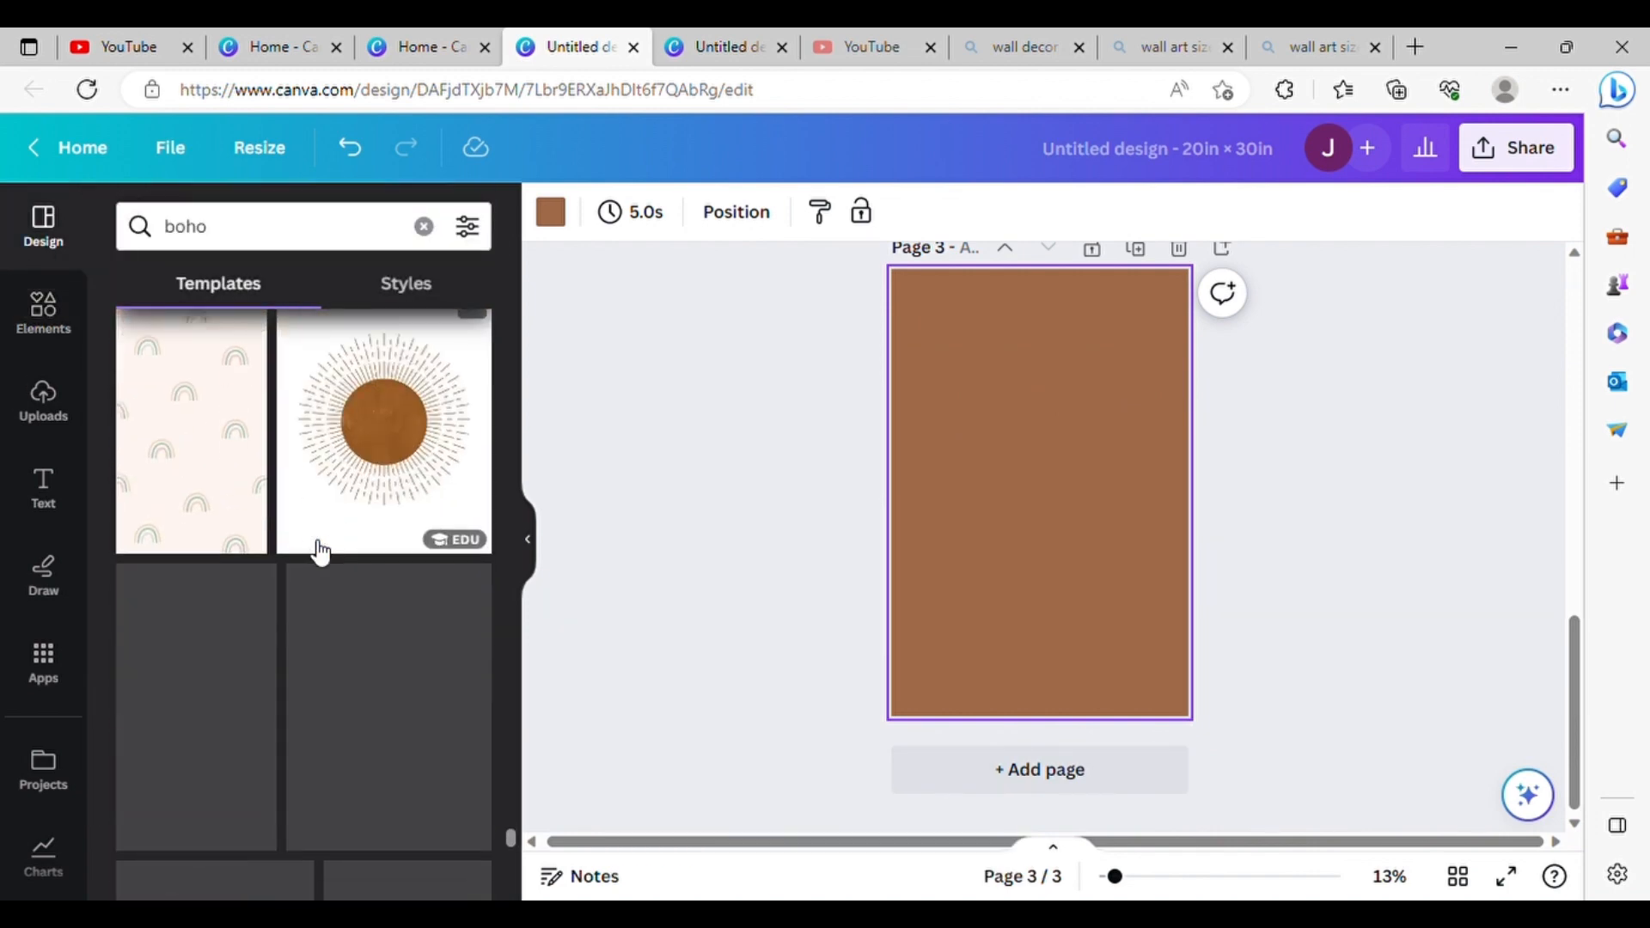
pyautogui.scroll(-8, 320, 553)
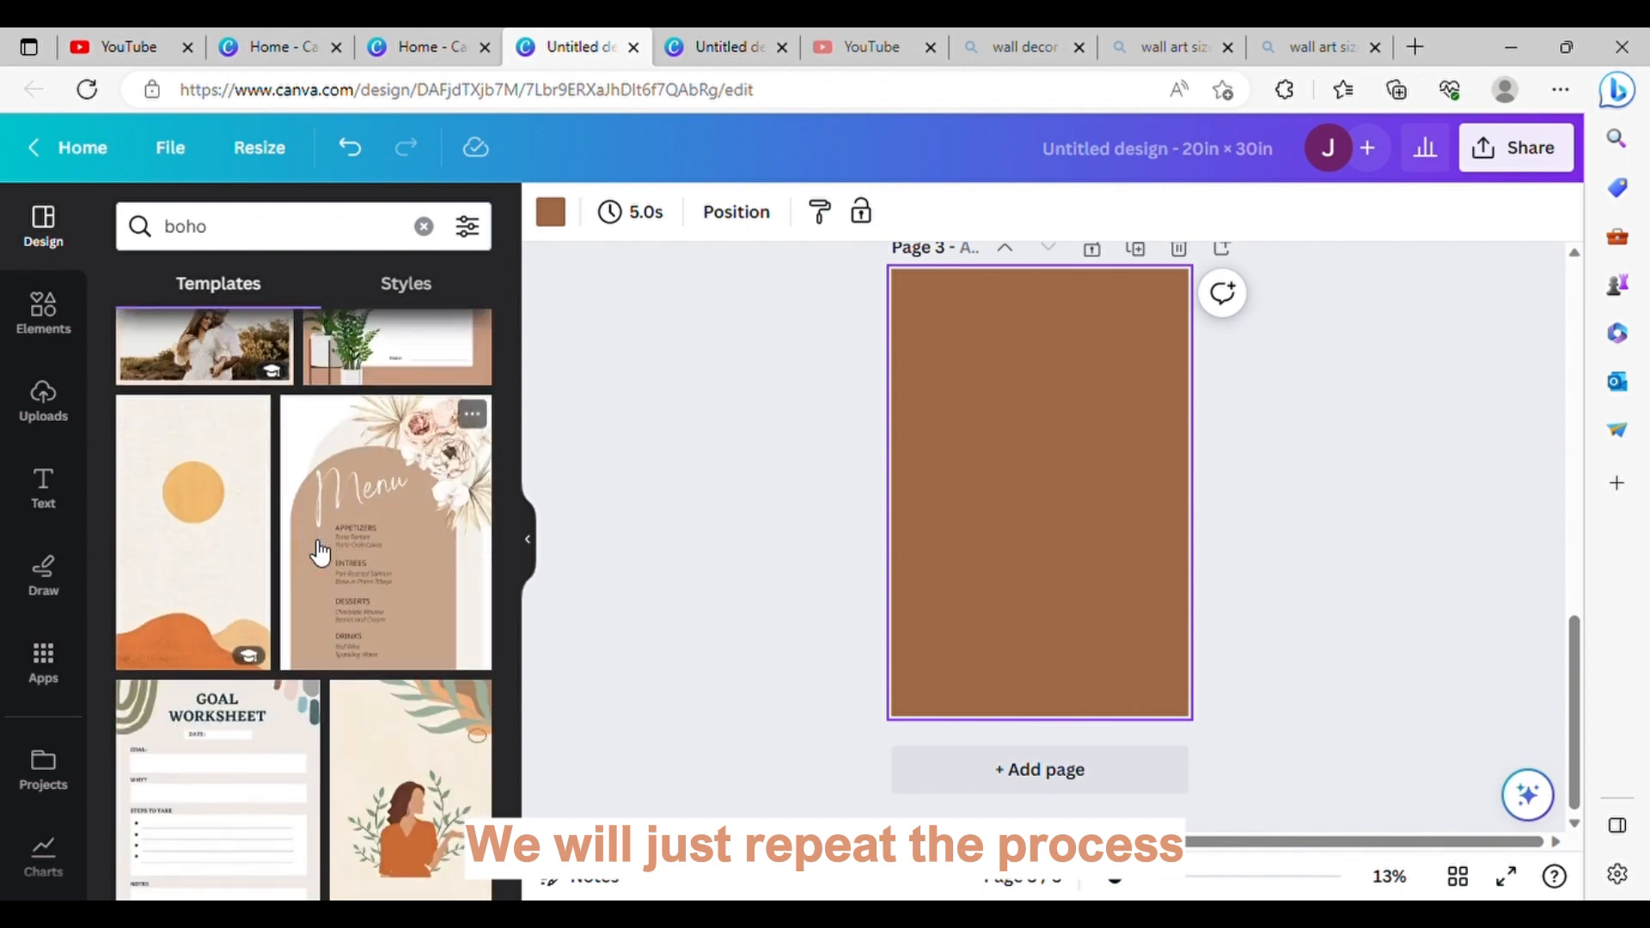
pyautogui.scroll(-10, 320, 553)
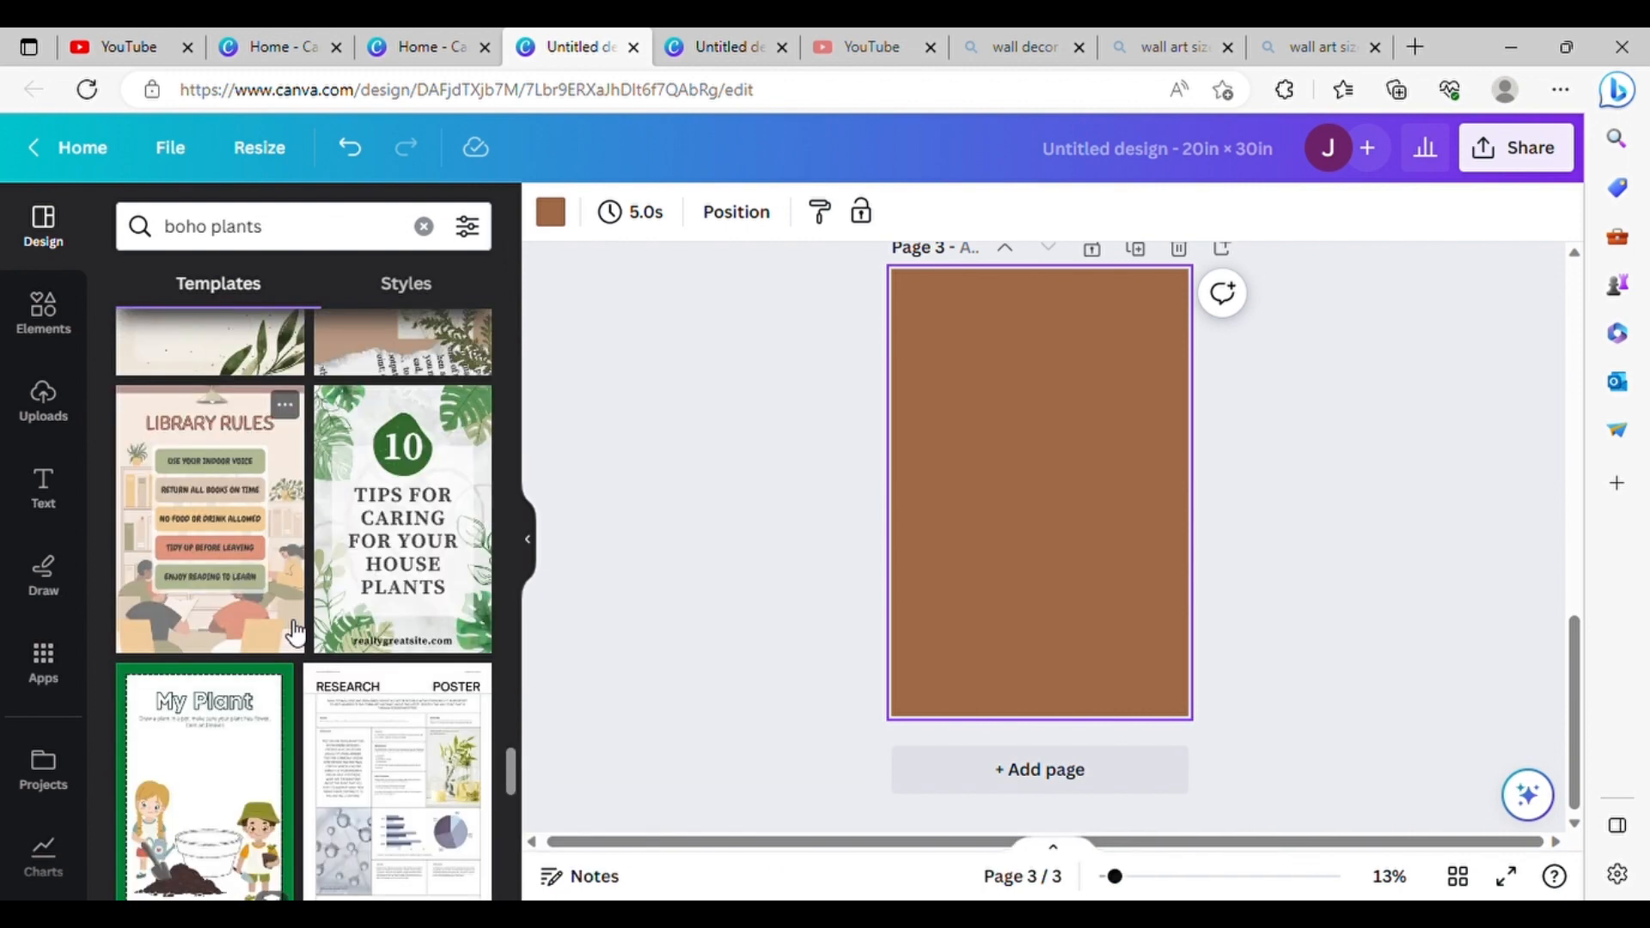
pyautogui.scroll(-4, 294, 634)
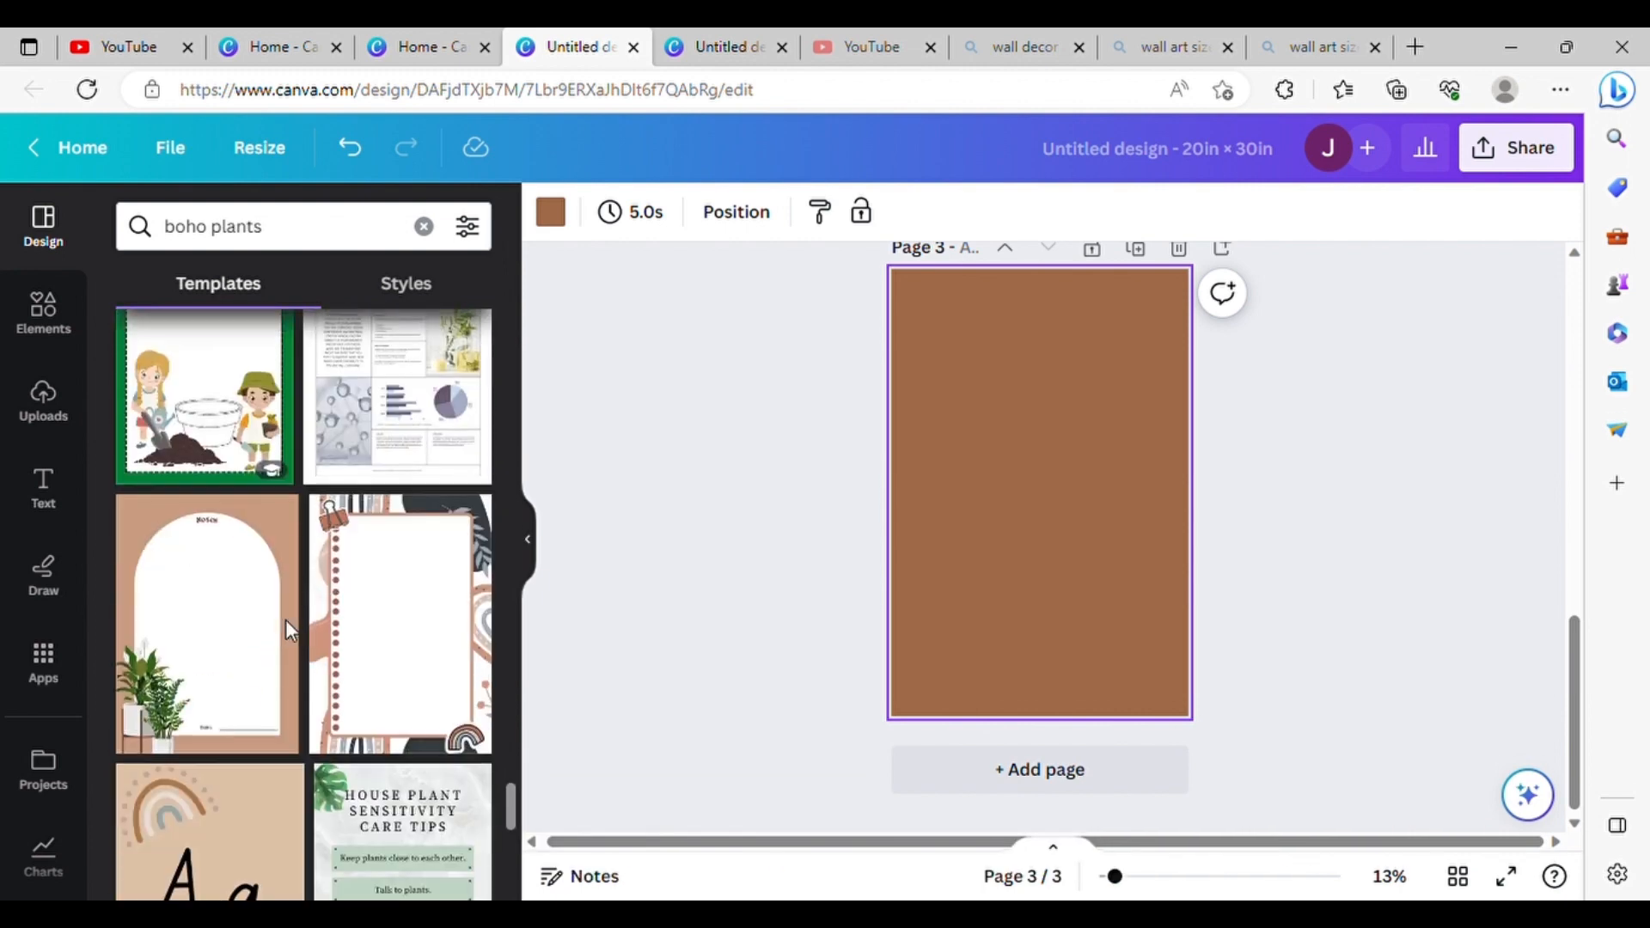
pyautogui.click(286, 620)
# Step: Replace page 3's layout with the Green Modern Home Plants Dont Forget template and delete its "Don't forget!" note
pyautogui.scroll(-4, 257, 563)
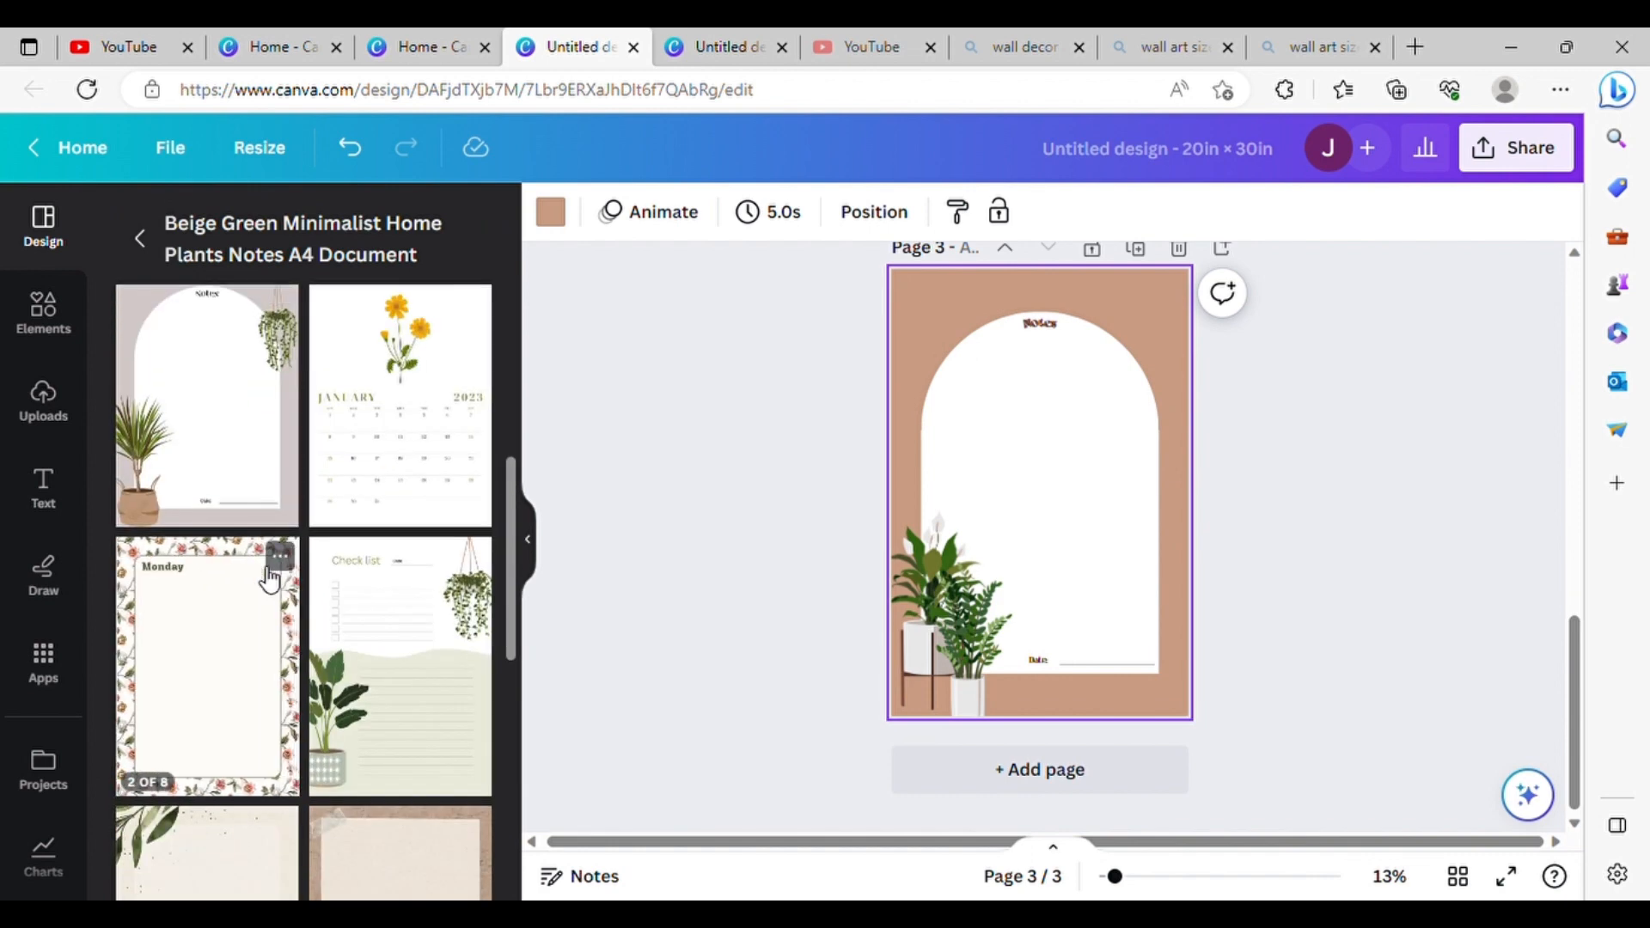
pyautogui.scroll(-5, 269, 571)
pyautogui.click(379, 582)
pyautogui.click(1023, 540)
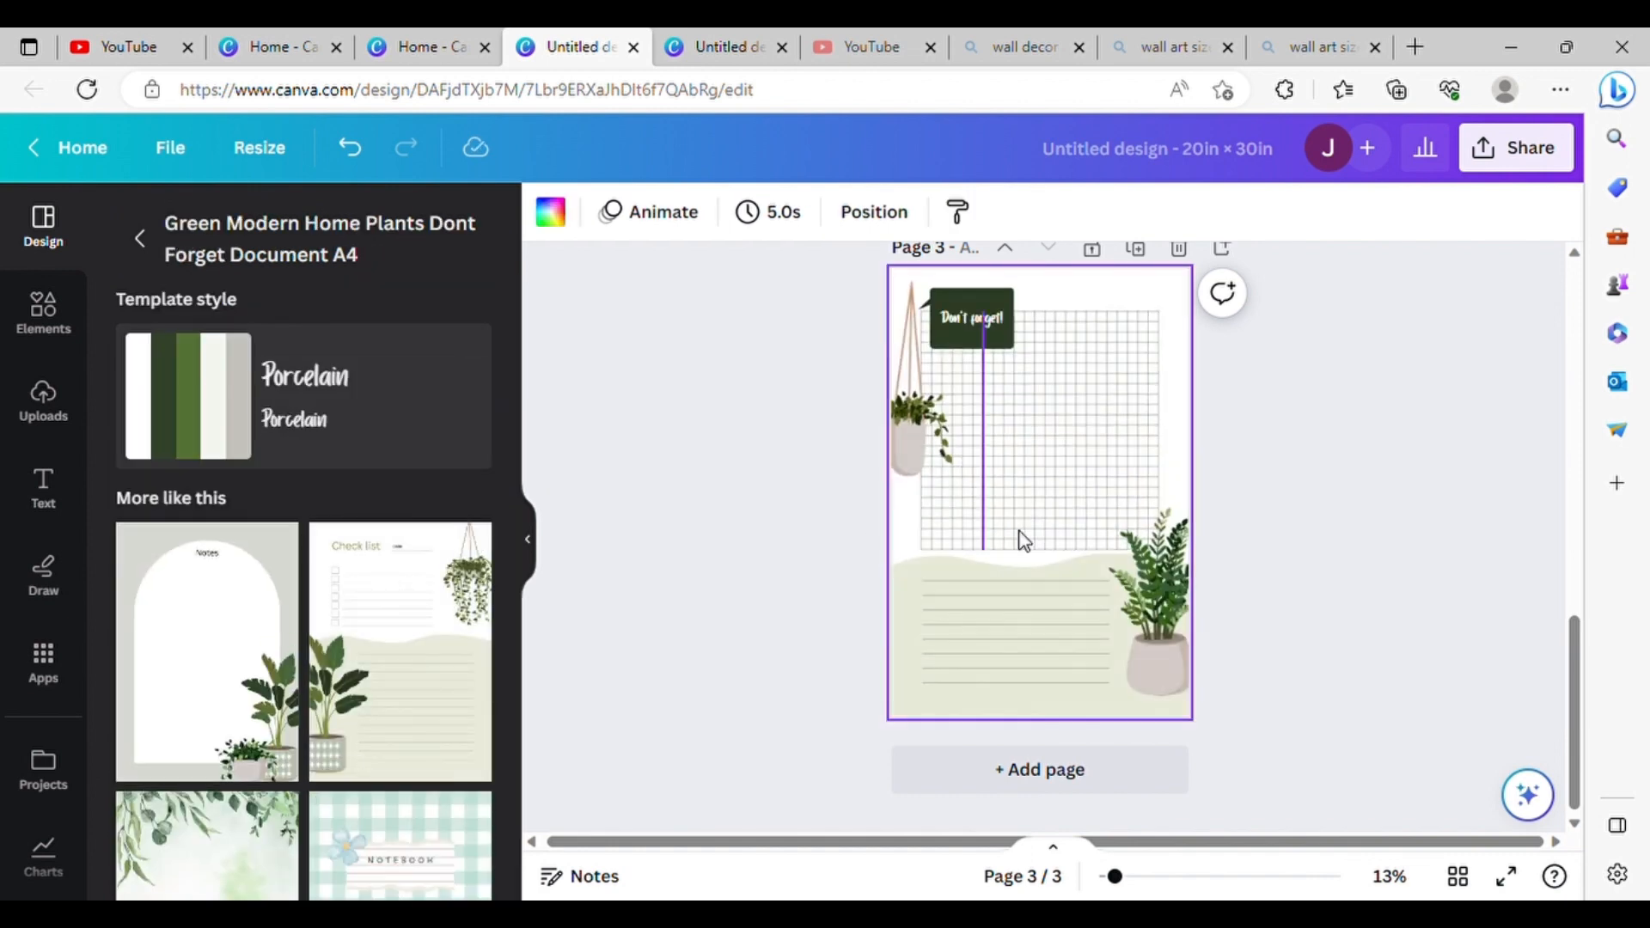
pyautogui.click(988, 309)
pyautogui.press('Delete')
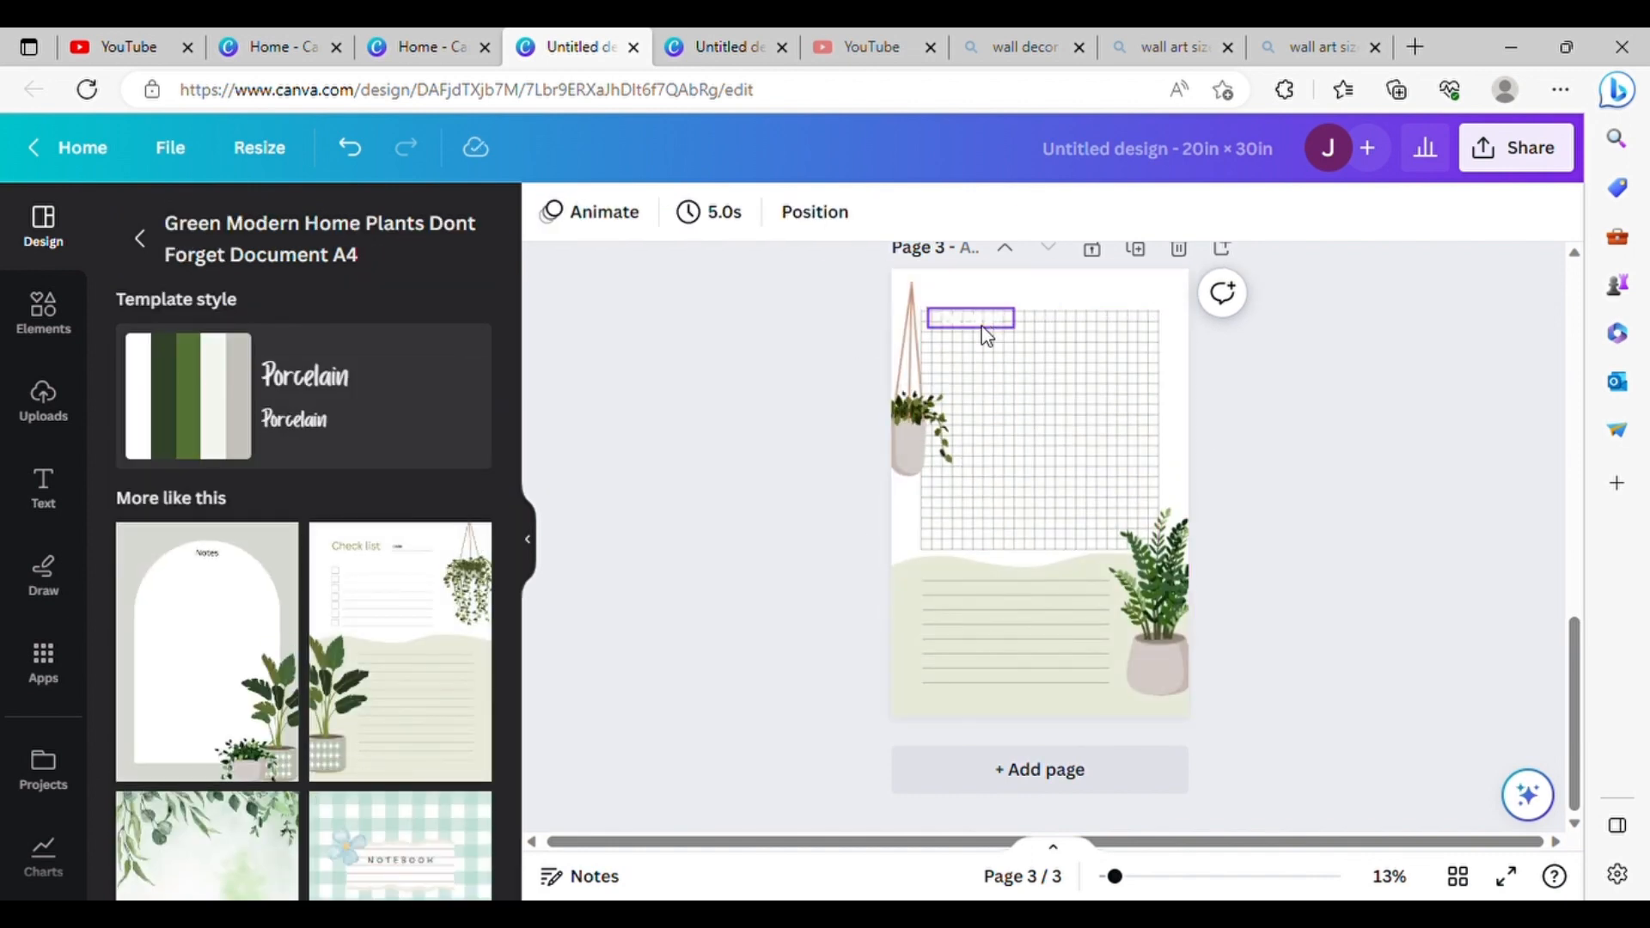
# Step: Move the hanging plant on page 3 up and inward so the whole pot sits within the page's upper left corner
pyautogui.click(924, 411)
pyautogui.moveTo(943, 410); pyautogui.dragTo(953, 371)
pyautogui.scroll(7, 935, 362)
pyautogui.scroll(-6, 935, 363)
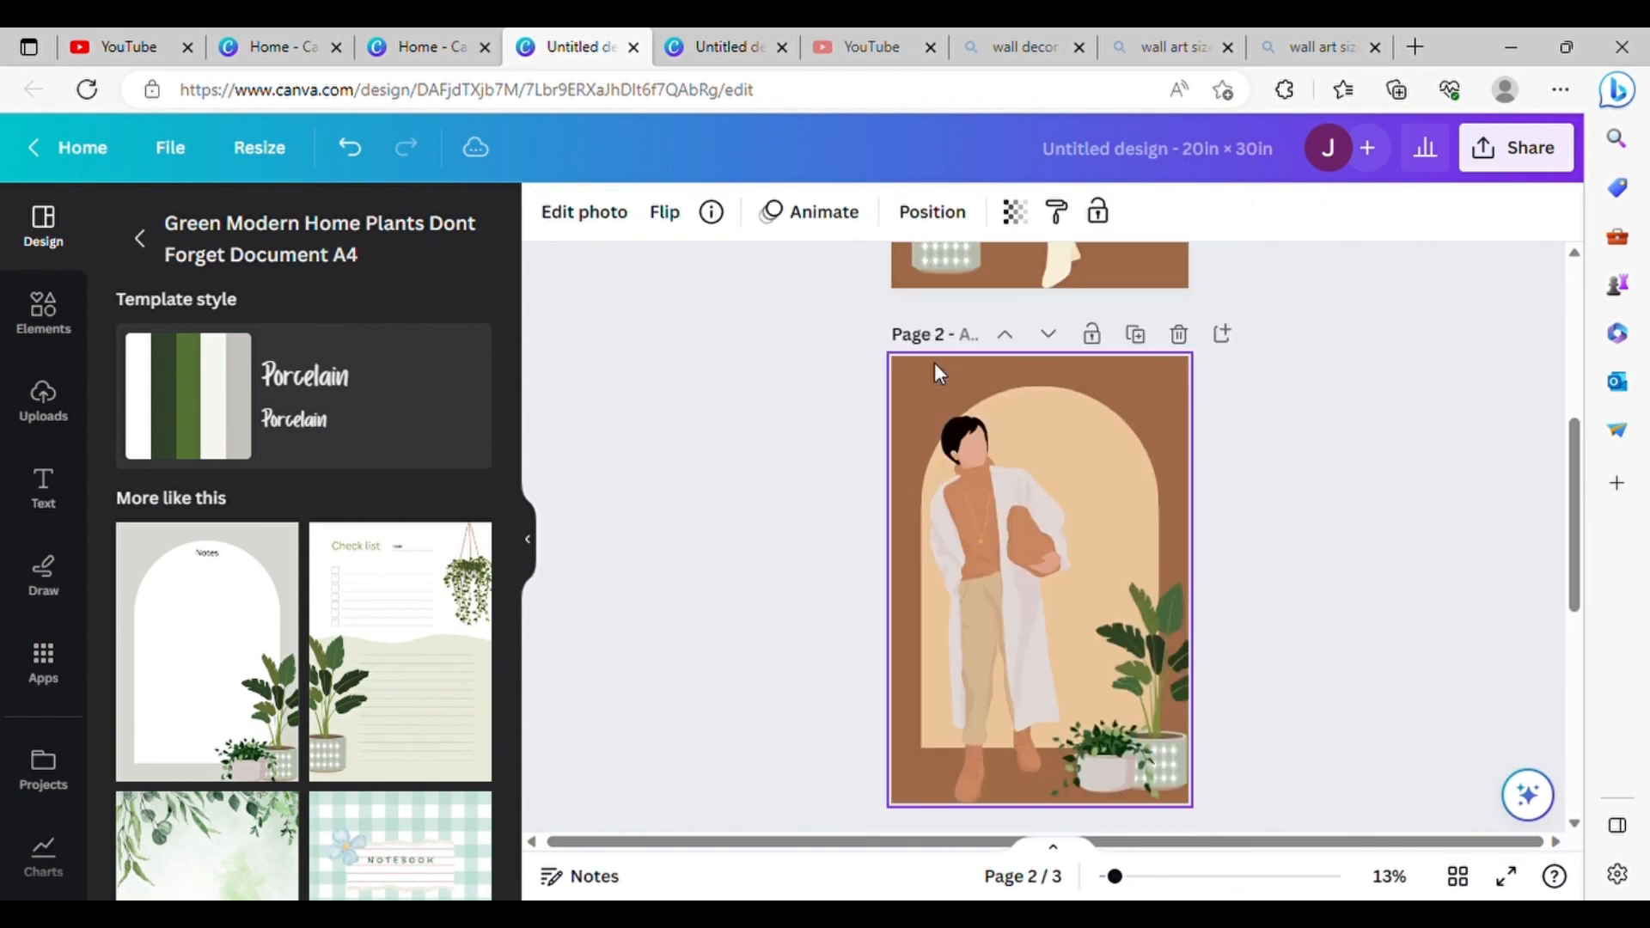
pyautogui.scroll(-4, 430, 627)
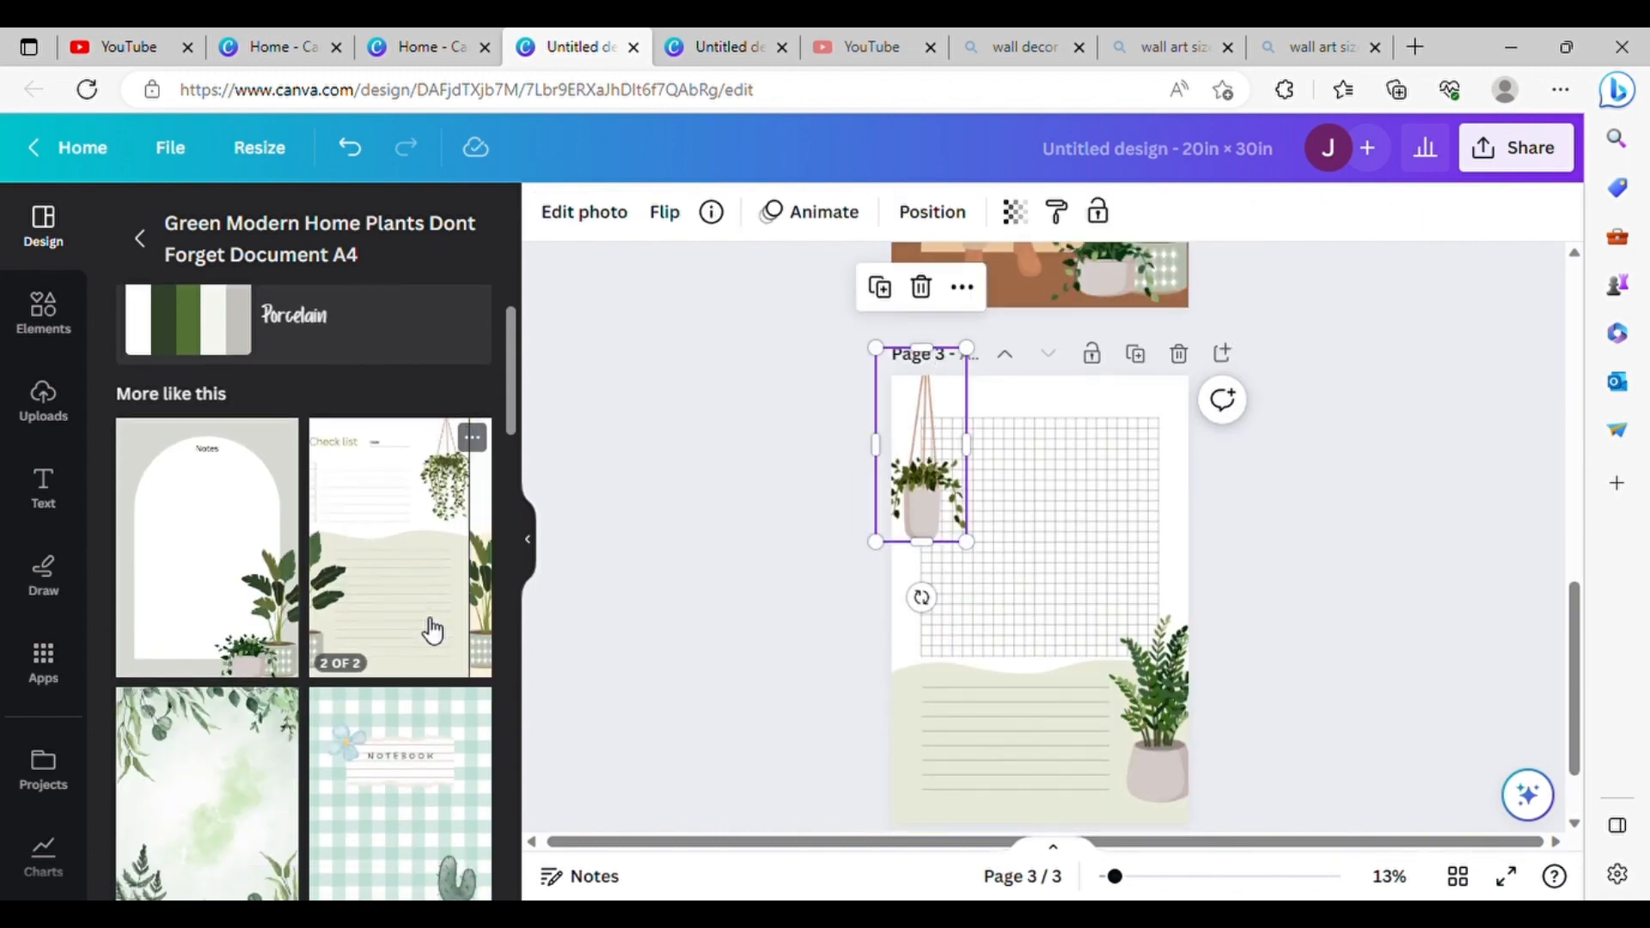
pyautogui.moveTo(916, 488); pyautogui.dragTo(926, 489)
# Step: Add a fourth page using the Beige Green Minimalist Home Plants Notes template from the similar templates
pyautogui.scroll(2, 926, 488)
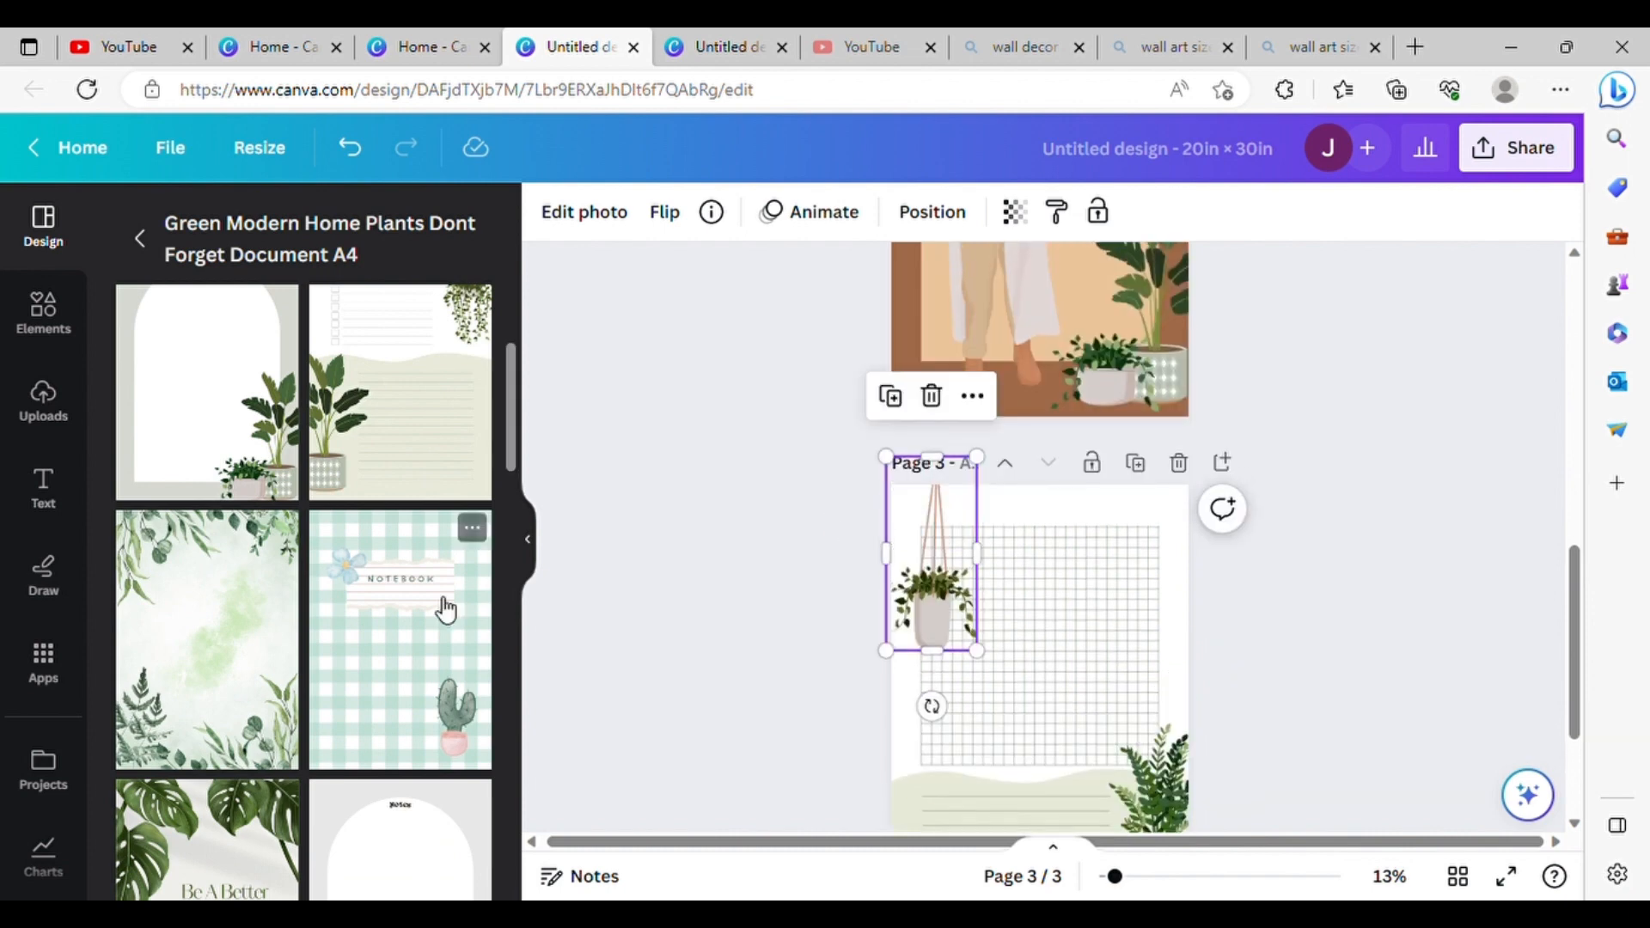
pyautogui.scroll(-10, 442, 607)
pyautogui.scroll(-4, 446, 610)
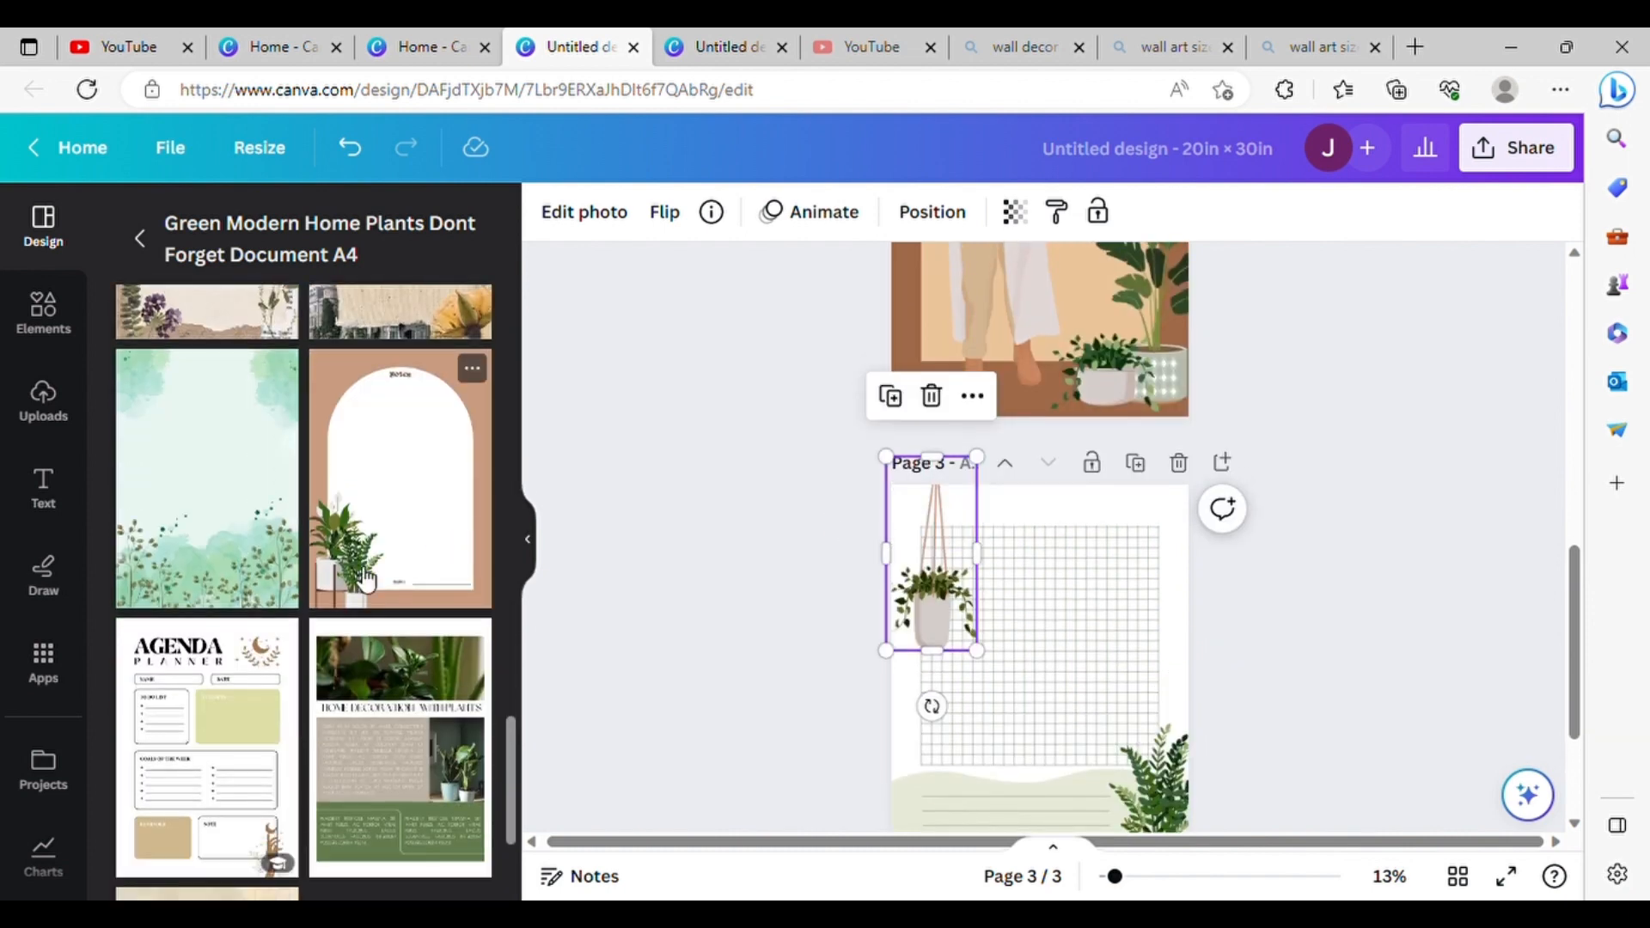
pyautogui.scroll(-3, 927, 687)
pyautogui.click(933, 777)
pyautogui.click(391, 516)
pyautogui.scroll(10, 1024, 505)
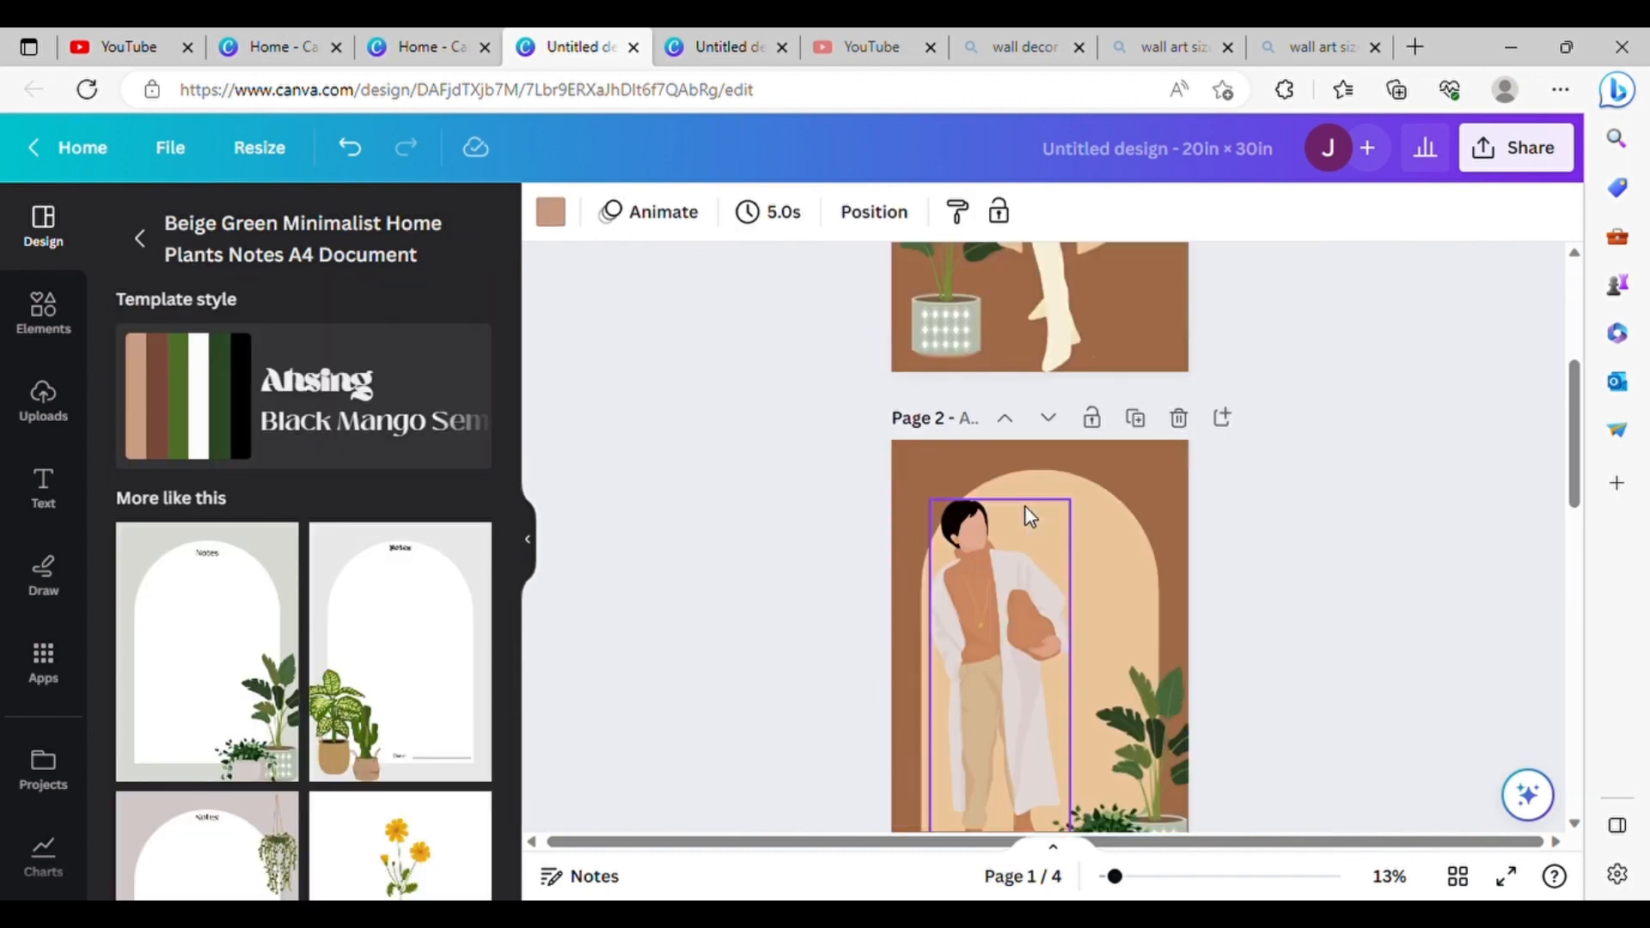
pyautogui.scroll(-10, 1025, 505)
# Step: Delete the white arch, the Notes title and the Date line from page 4, keeping only the plants
pyautogui.click(973, 632)
pyautogui.click(933, 563)
pyautogui.moveTo(727, 517); pyautogui.dragTo(1162, 471)
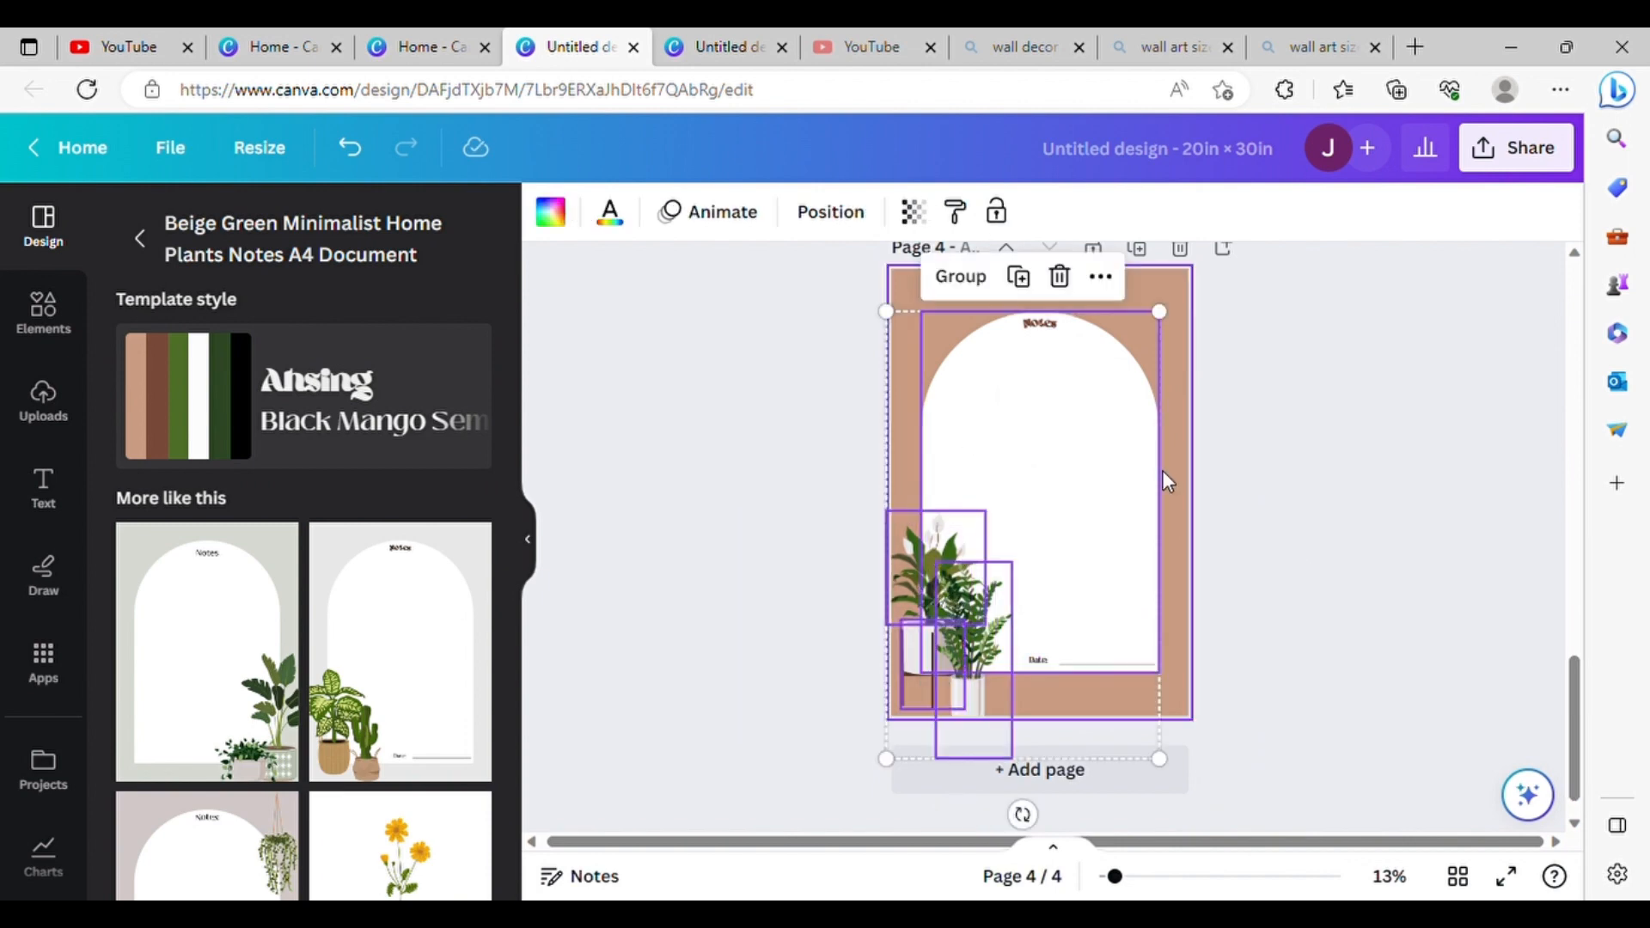
pyautogui.click(1160, 468)
pyautogui.click(1096, 437)
pyautogui.press('Delete')
pyautogui.click(1050, 327)
pyautogui.press('Delete')
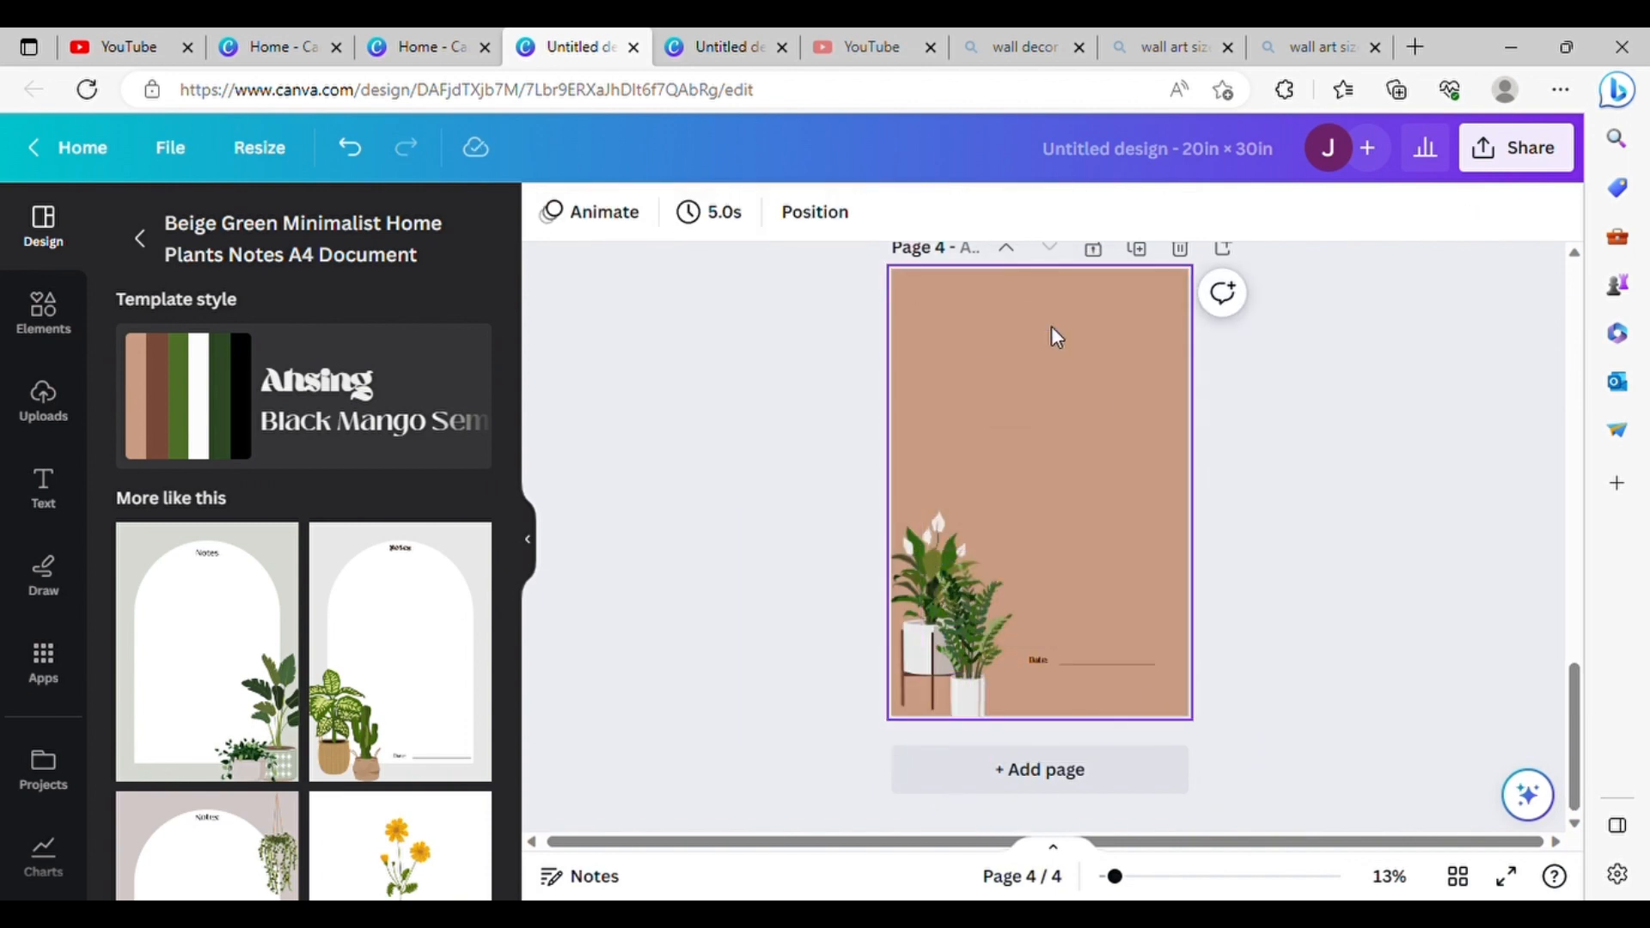
pyautogui.moveTo(1171, 693); pyautogui.dragTo(1026, 626)
pyautogui.press('Delete')
# Step: Move the potted fern from page 3 to the lower right corner of page 4
pyautogui.scroll(15, 1271, 462)
pyautogui.scroll(-12, 1272, 471)
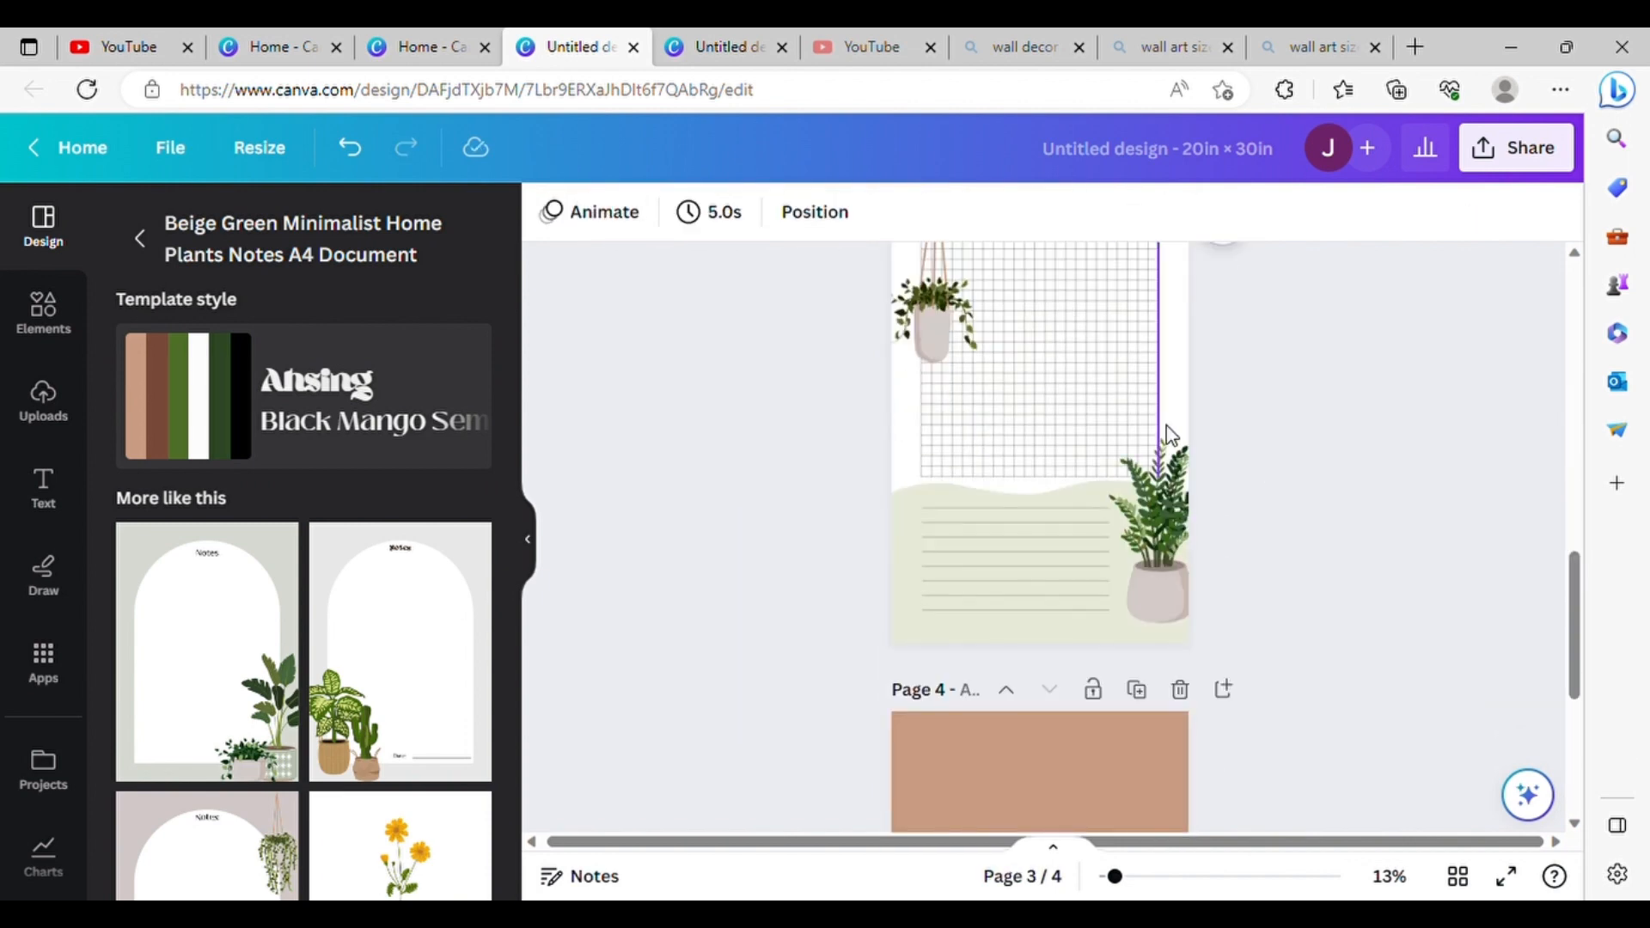
pyautogui.click(1187, 555)
pyautogui.hotkey('ctrl', 'x')
pyautogui.scroll(-6, 1188, 555)
pyautogui.hotkey('ctrl', 'v')
pyautogui.moveTo(1189, 586); pyautogui.dragTo(1191, 636)
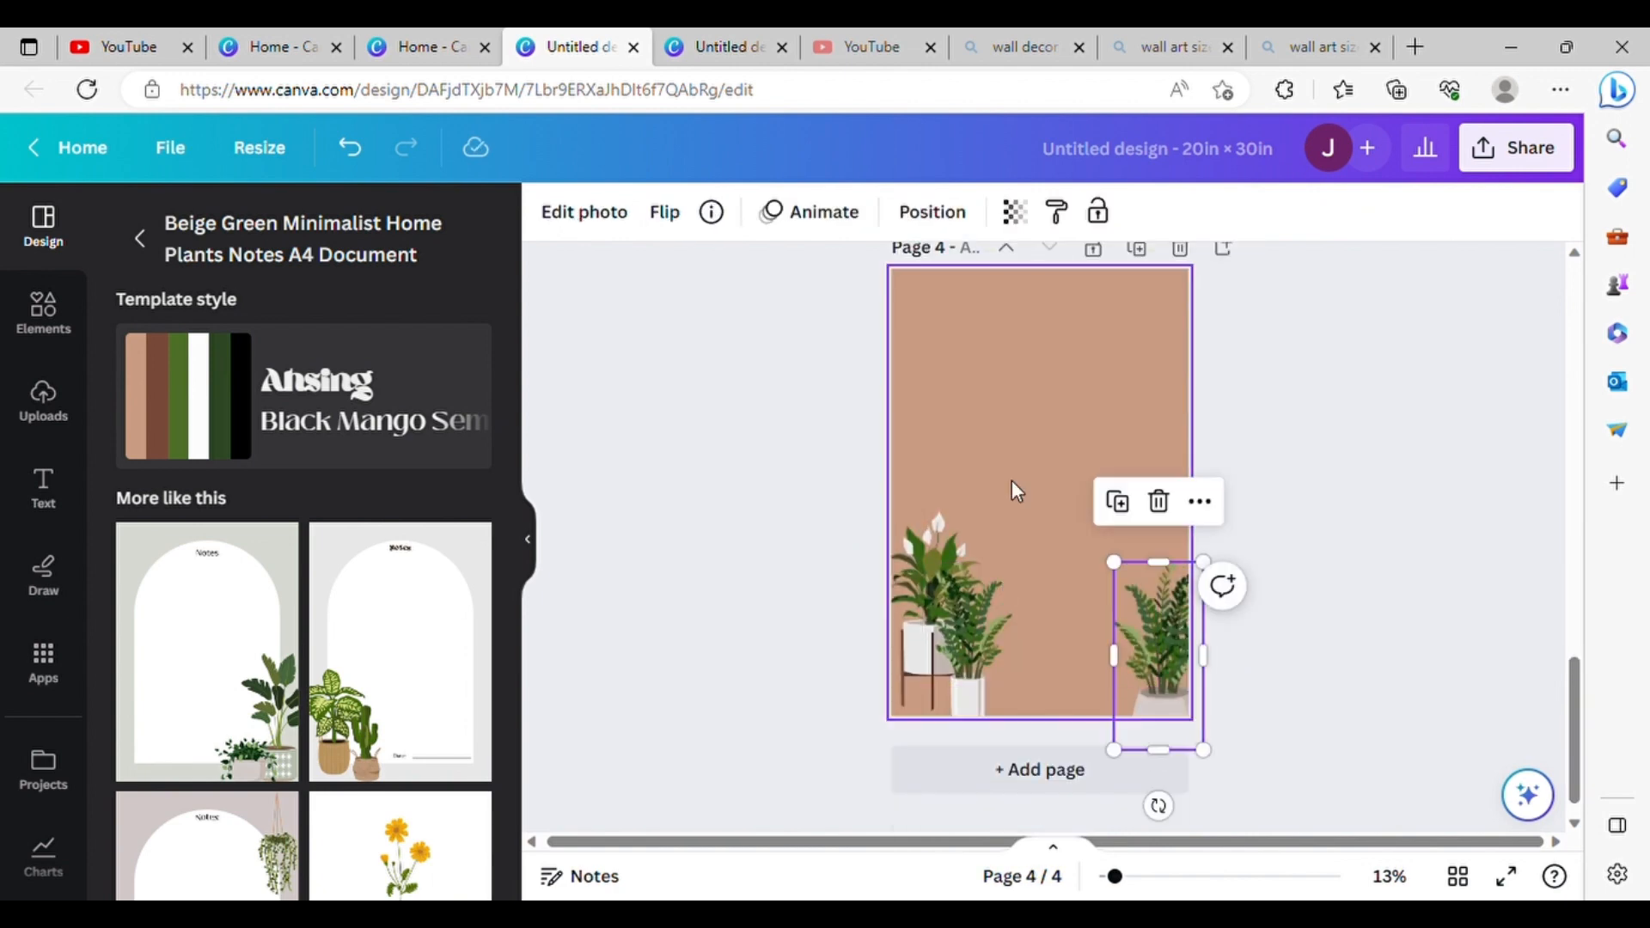
# Step: Transfer the square grid and hanging plant from page 3 to page 4, placing the plant in the page's upper left corner
pyautogui.scroll(5, 1296, 390)
pyautogui.moveTo(1248, 538); pyautogui.dragTo(886, 287)
pyautogui.hotkey('ctrl', 'x')
pyautogui.scroll(-4, 1057, 373)
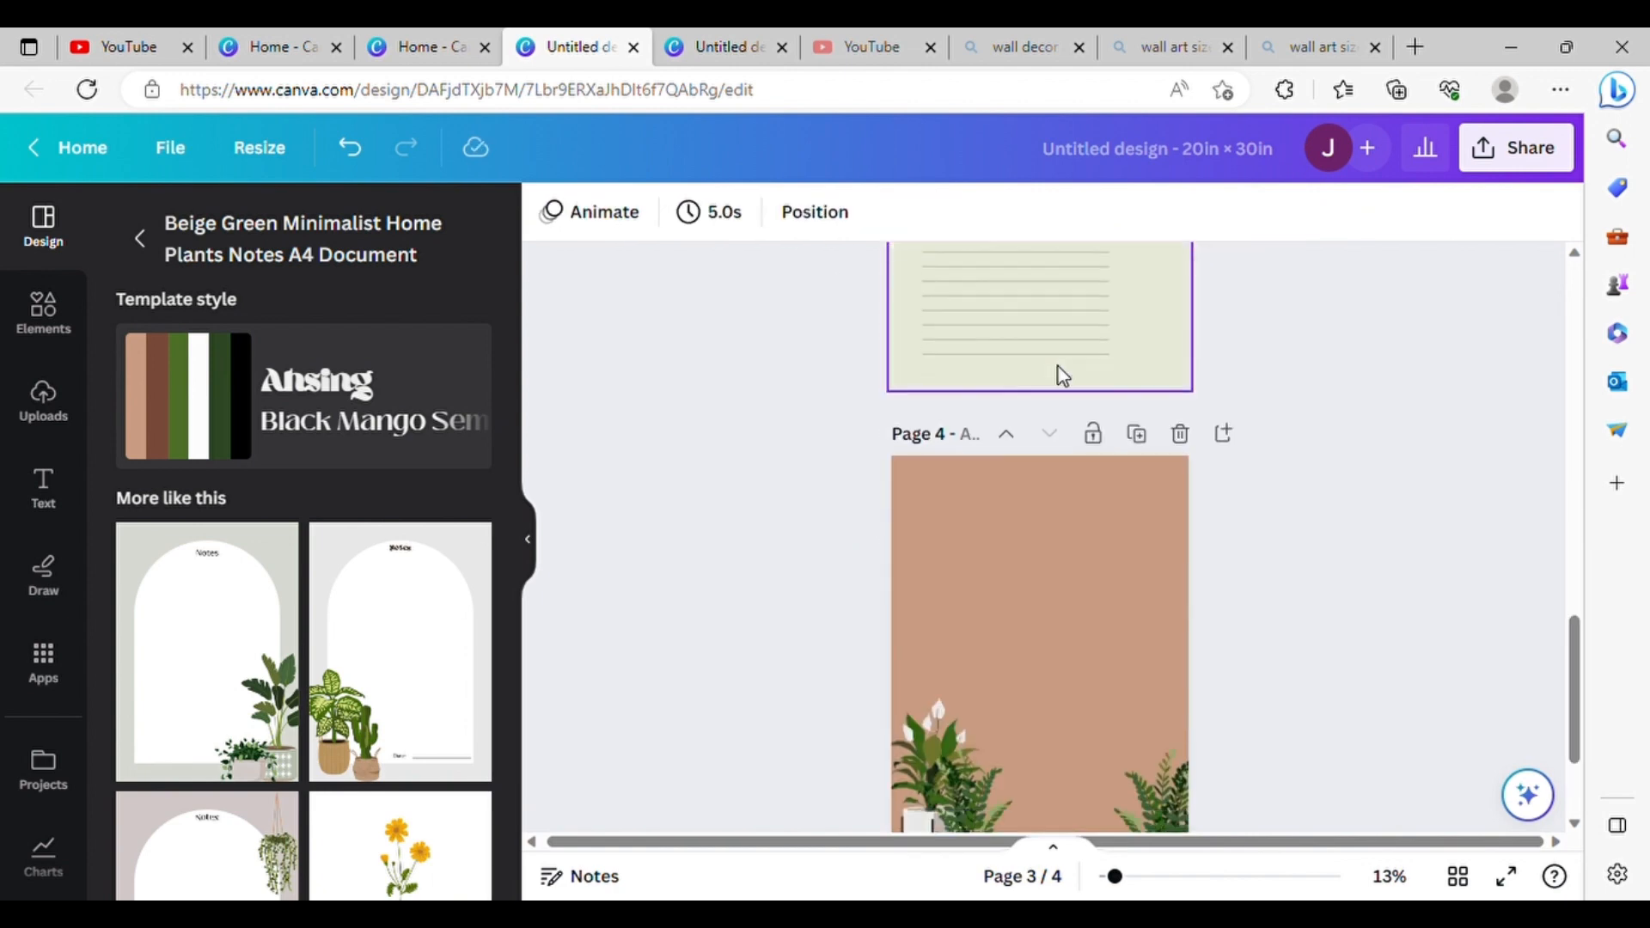
pyautogui.hotkey('ctrl', 'v')
pyautogui.scroll(-2, 823, 504)
pyautogui.press('Escape')
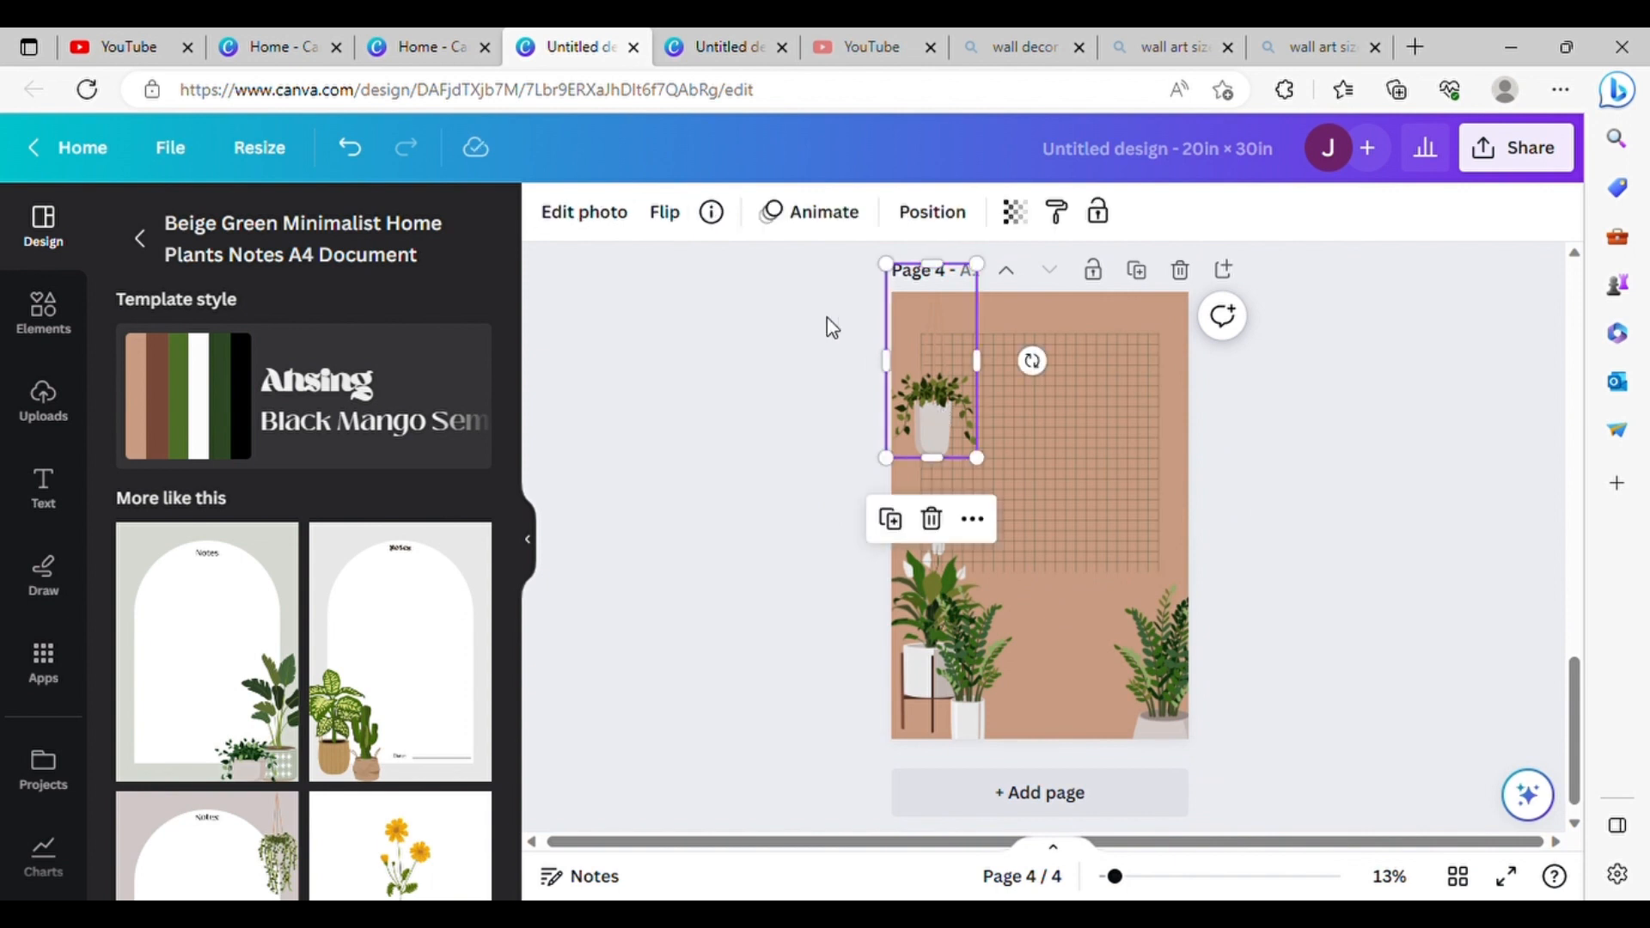
pyautogui.moveTo(961, 426); pyautogui.dragTo(1170, 344)
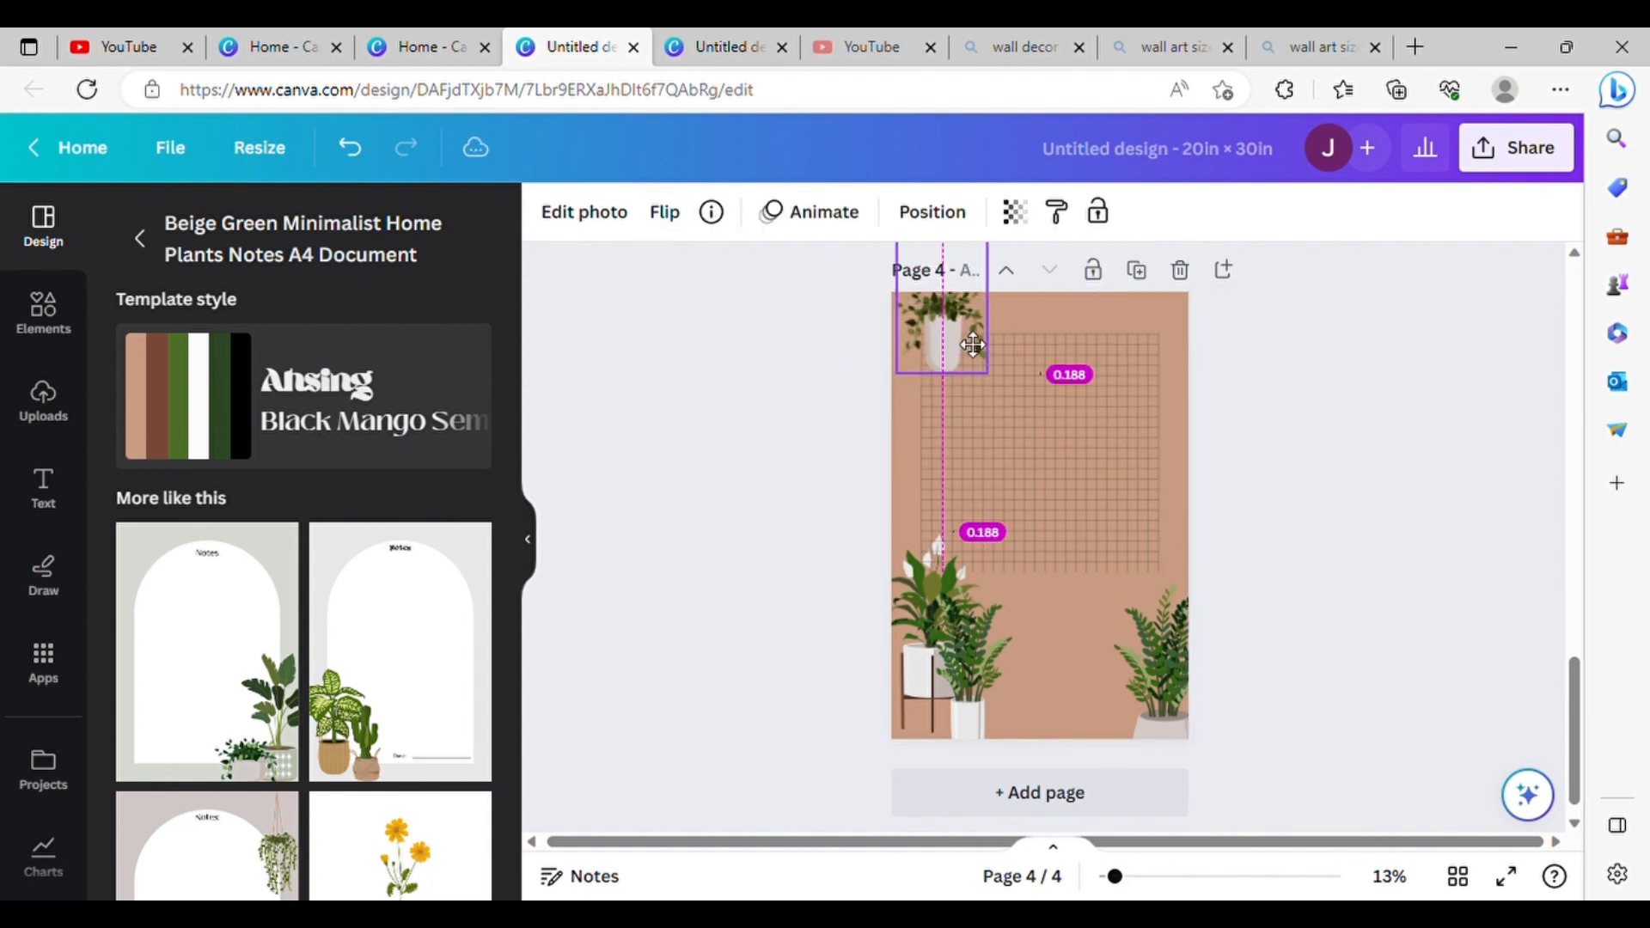
pyautogui.click(1281, 462)
pyautogui.scroll(5, 1281, 461)
pyautogui.click(1090, 446)
pyautogui.hotkey('ctrl', 'x')
pyautogui.scroll(-5, 1090, 442)
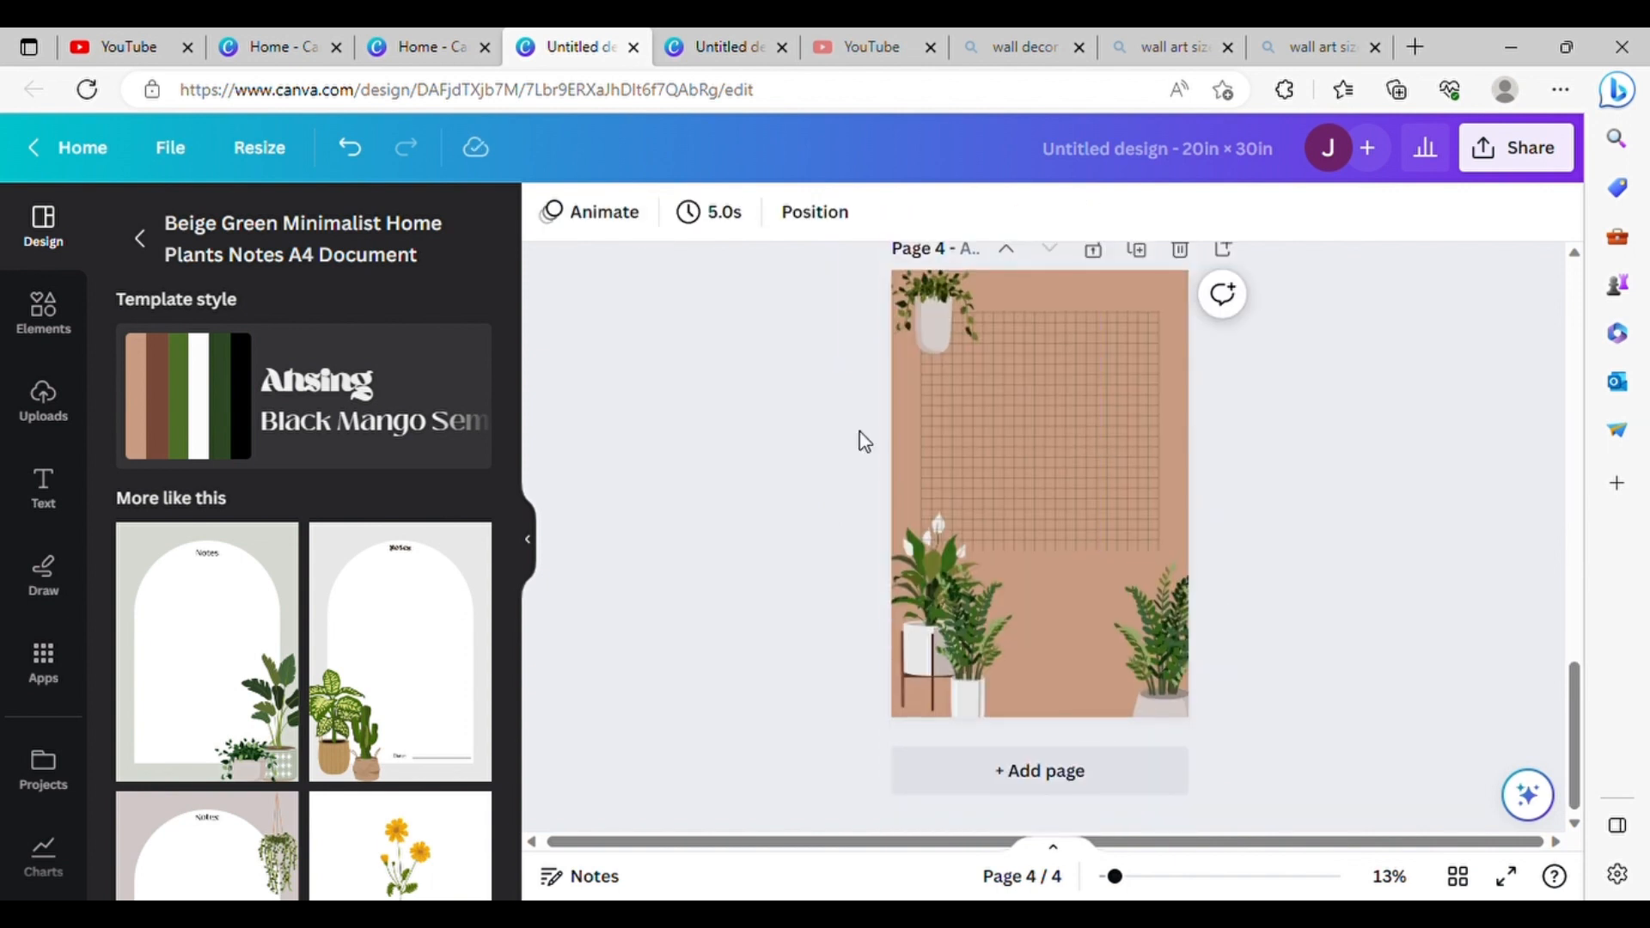
pyautogui.click(915, 451)
pyautogui.hotkey('ctrl', 'v')
pyautogui.click(1215, 454)
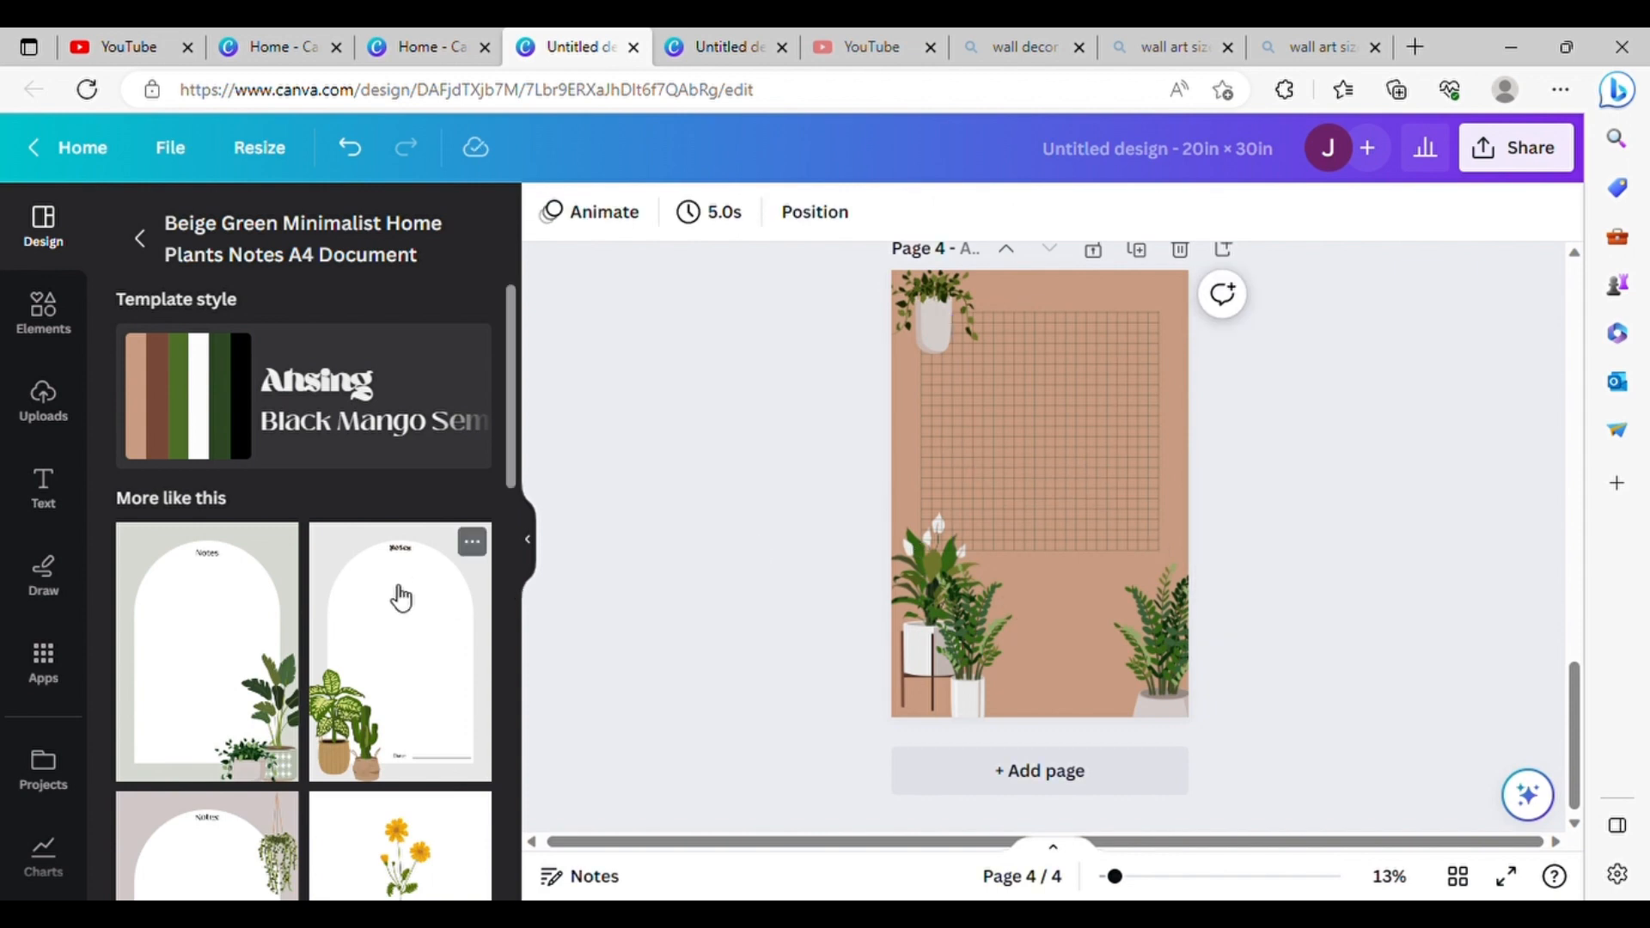
# Step: Search the graphics for "boho faceless baby"
pyautogui.click(43, 312)
pyautogui.write('baby')
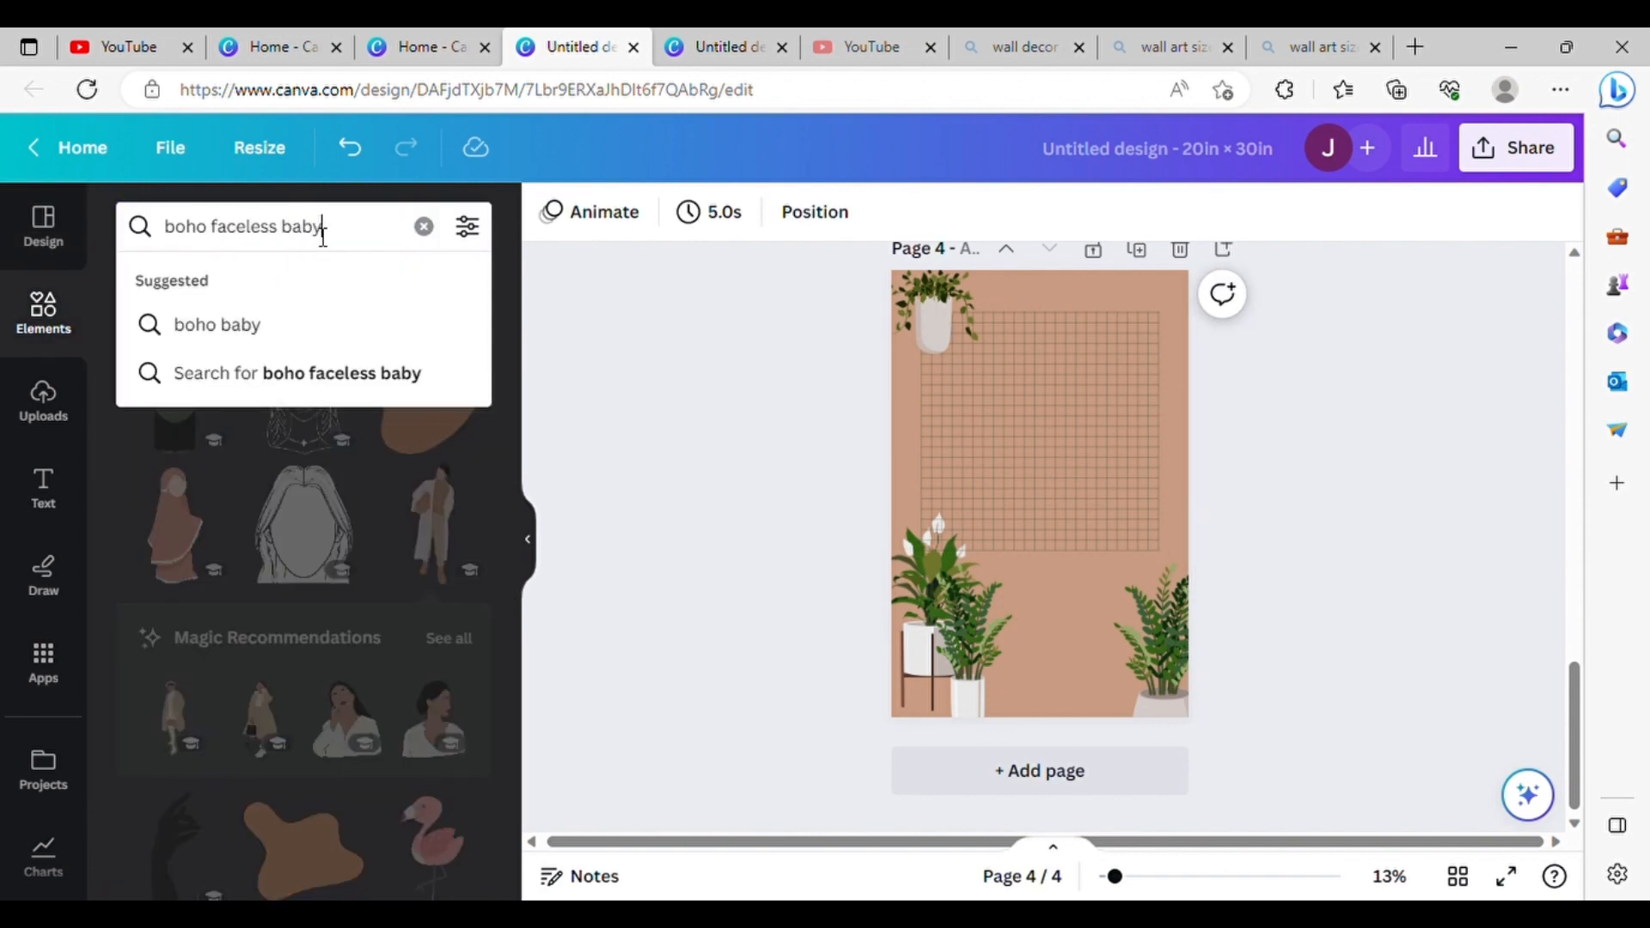
pyautogui.press('Return')
pyautogui.scroll(-5, 344, 583)
pyautogui.scroll(-10, 339, 570)
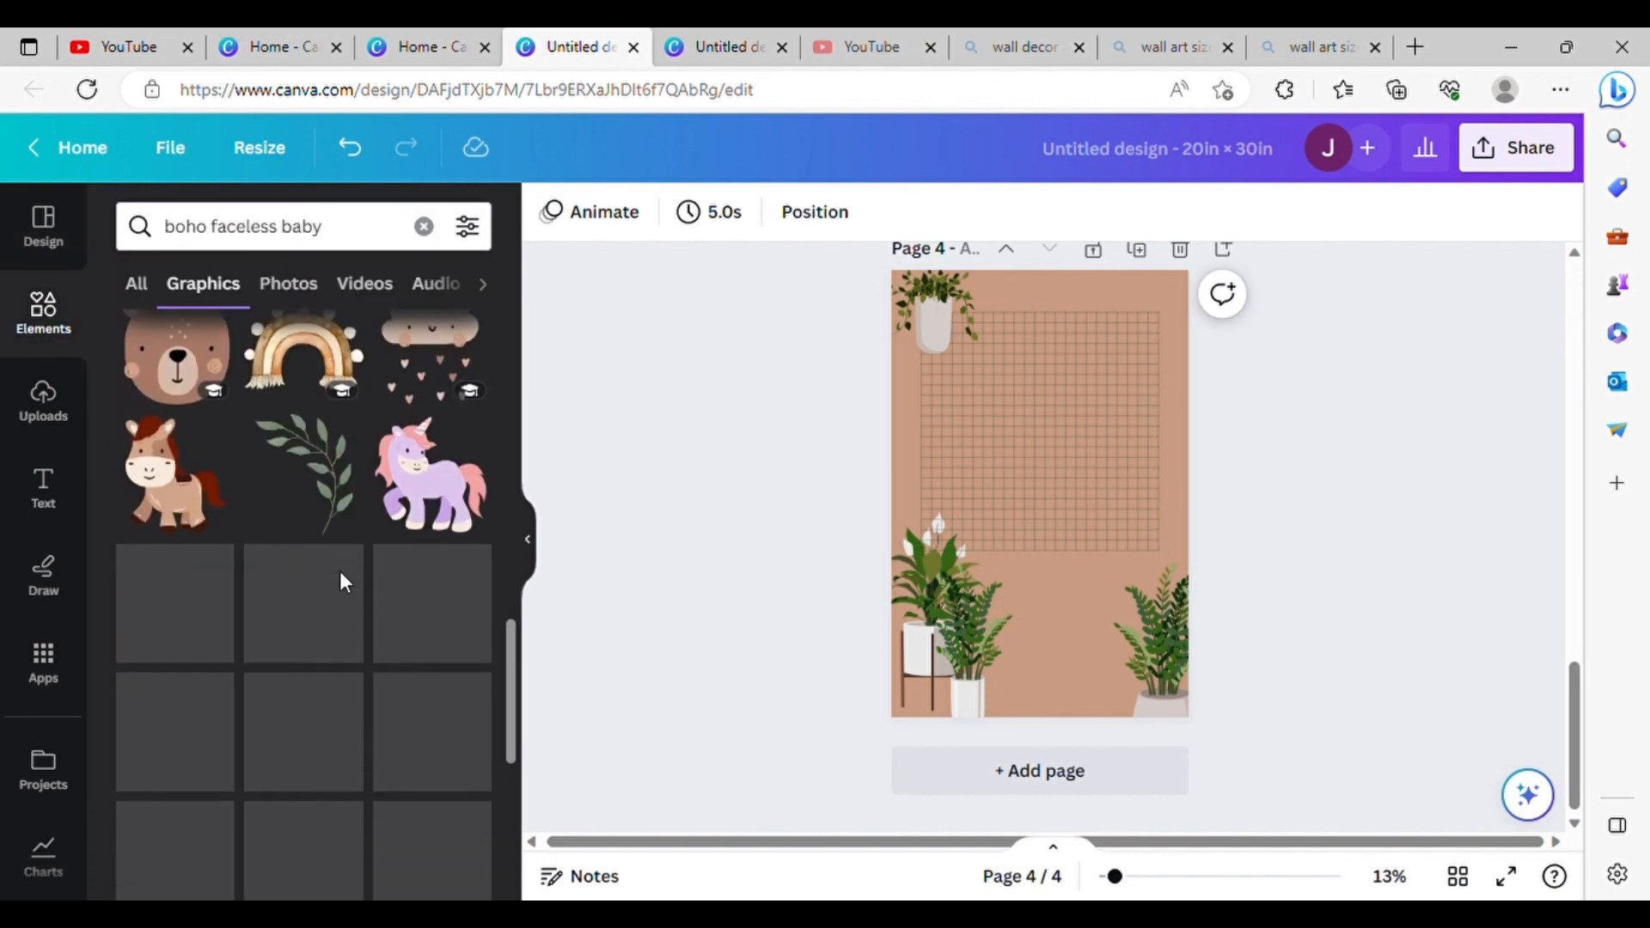
# Step: Search the graphics for "boho faceless kids" and add the seated baby in the reddish romper to page 4
pyautogui.click(312, 230)
pyautogui.doubleClick(312, 227)
pyautogui.write('kids')
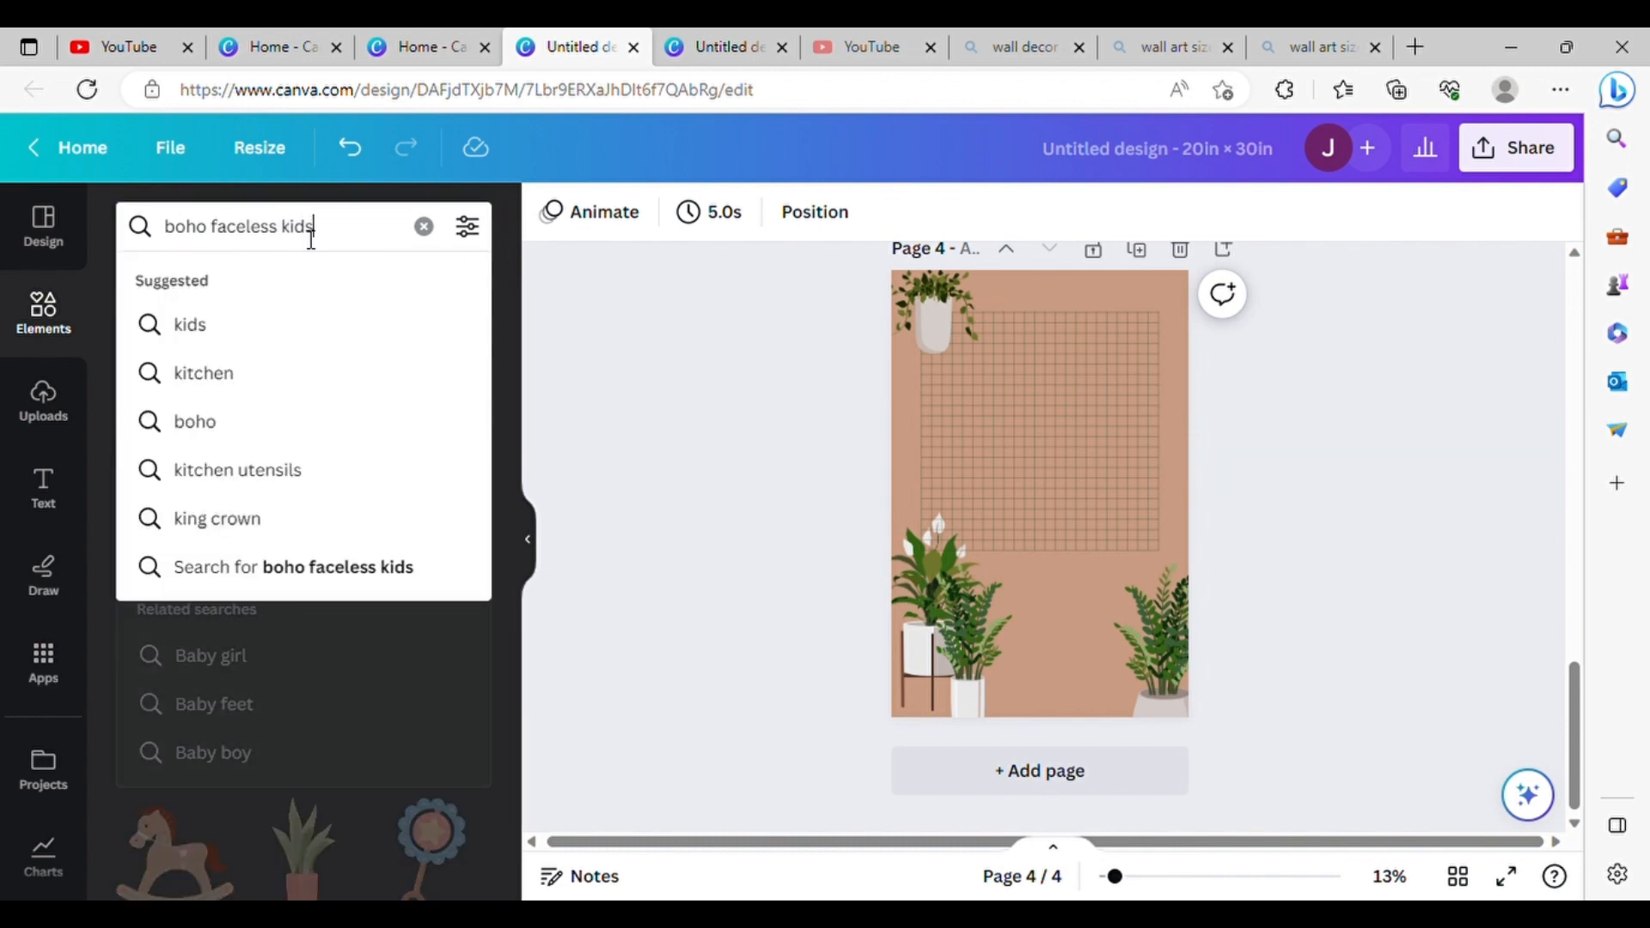
pyautogui.press('Return')
pyautogui.scroll(-5, 284, 430)
pyautogui.scroll(-5, 283, 439)
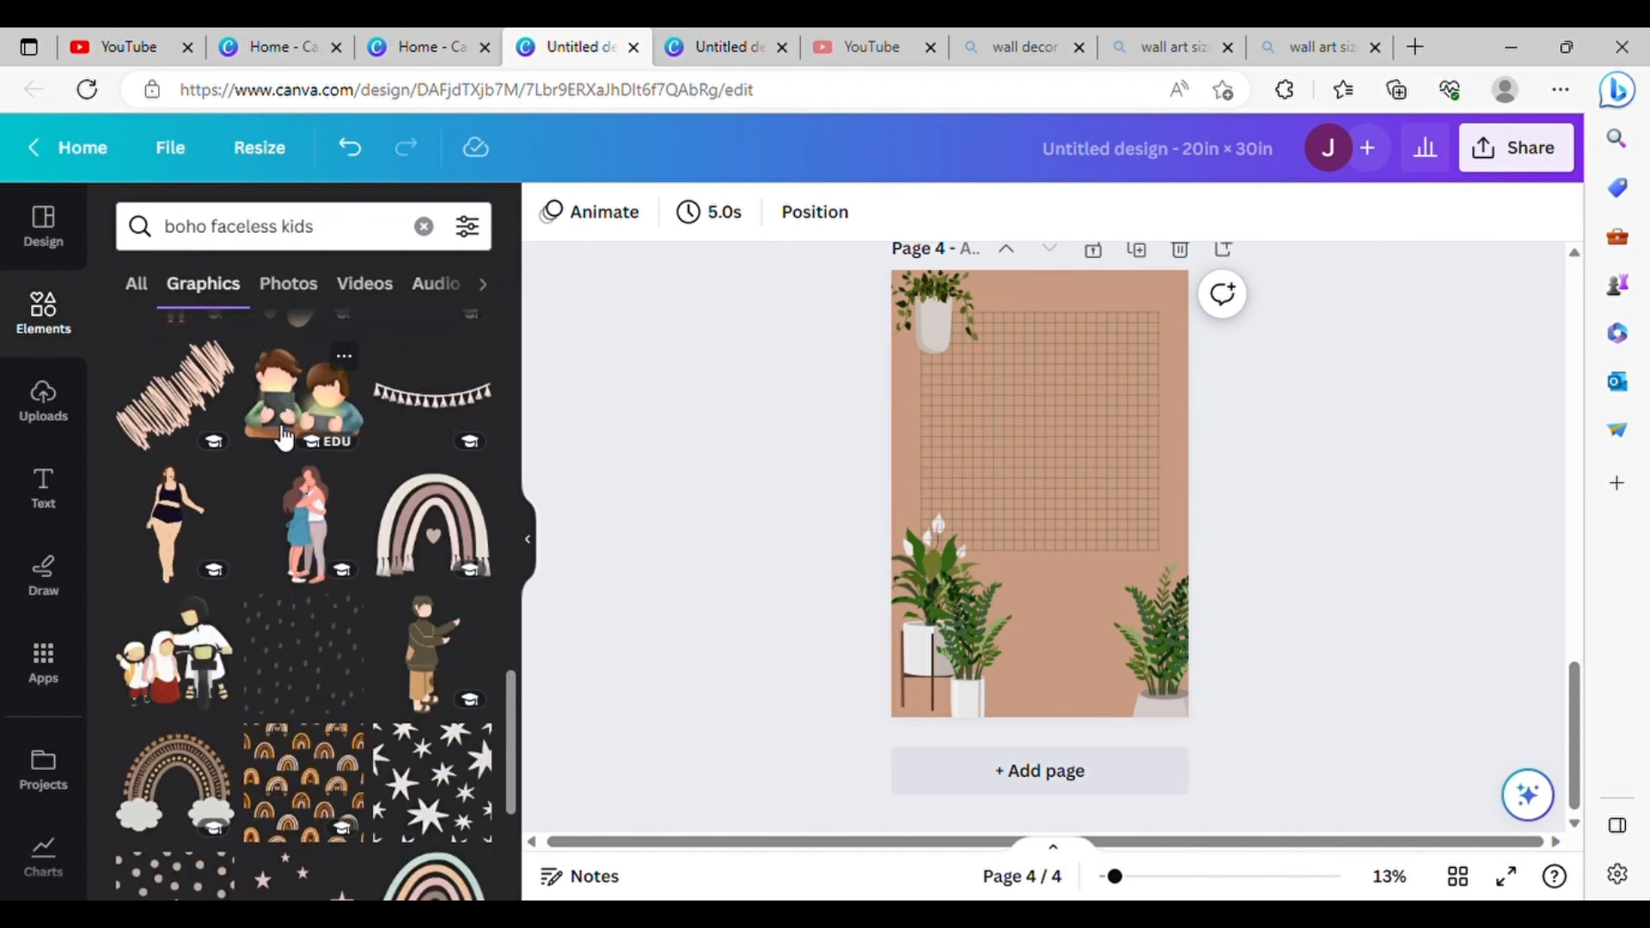
pyautogui.click(197, 662)
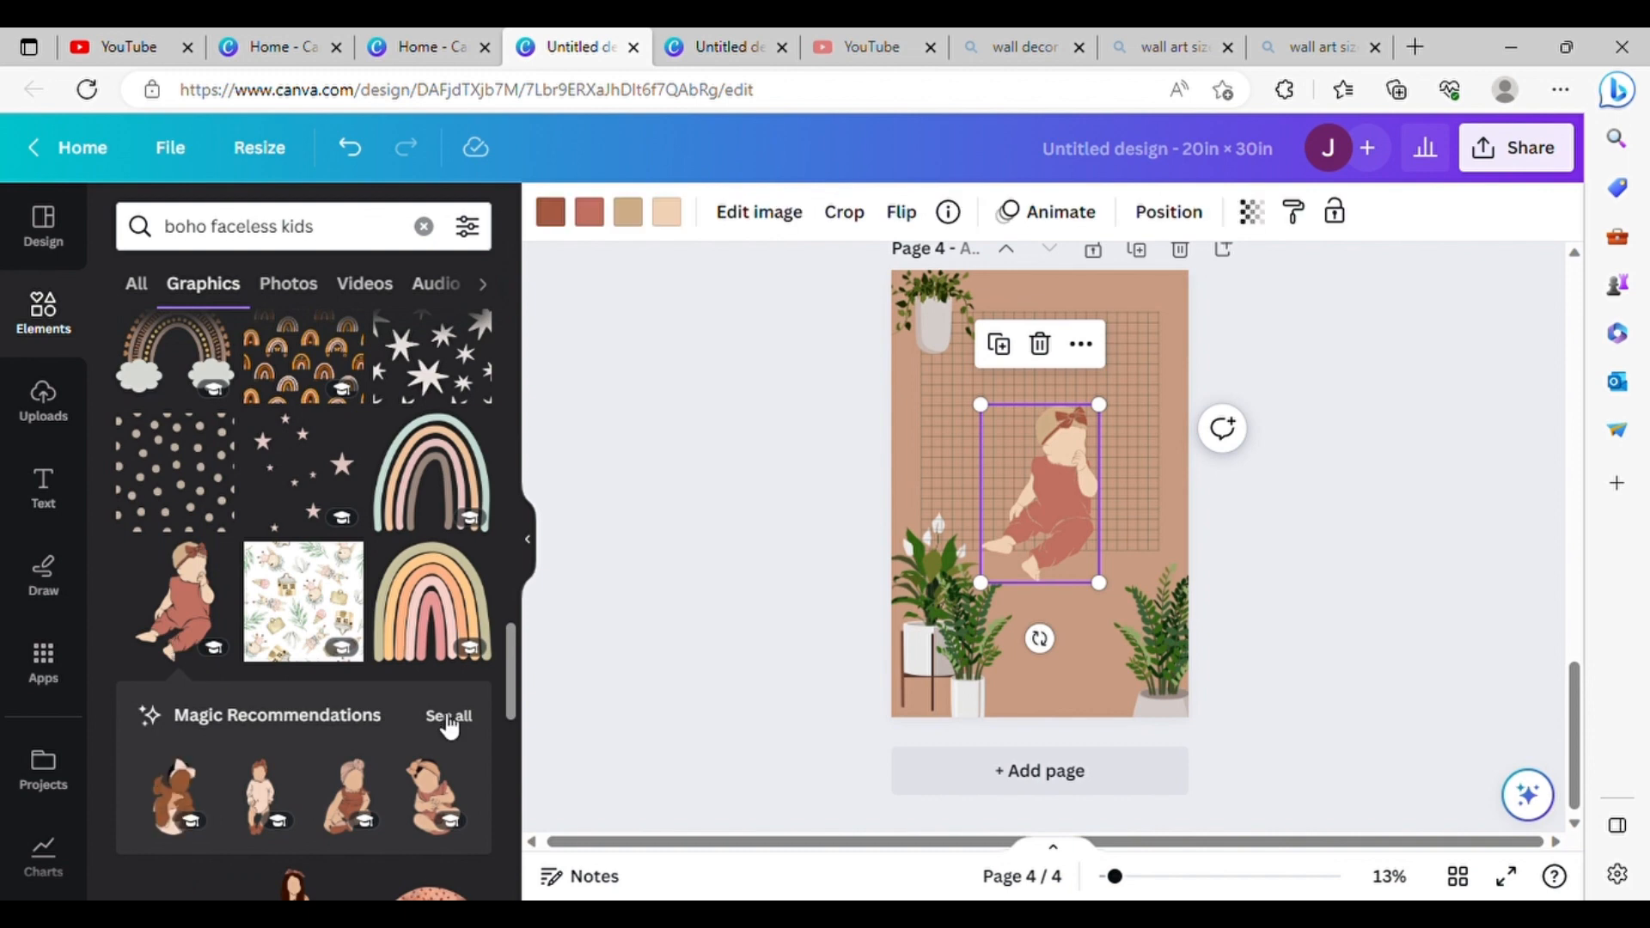
# Step: Add the standing girl with long dark hair from the baby's magic recommendations to page 4
pyautogui.click(448, 725)
pyautogui.scroll(-6, 368, 727)
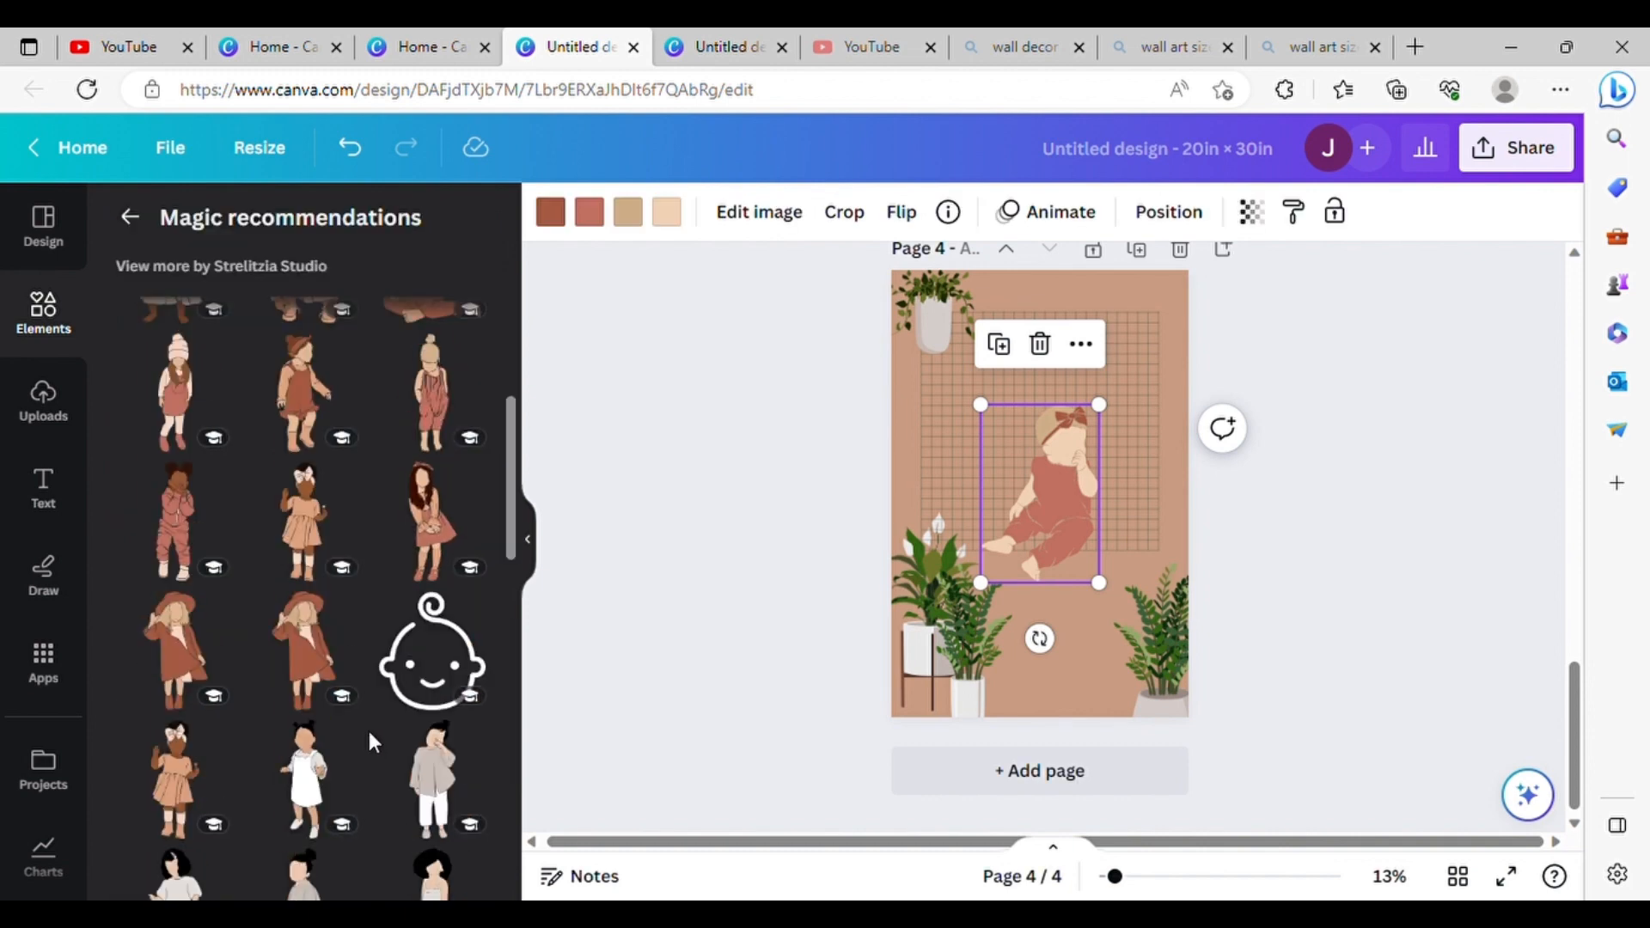
pyautogui.scroll(-3, 326, 651)
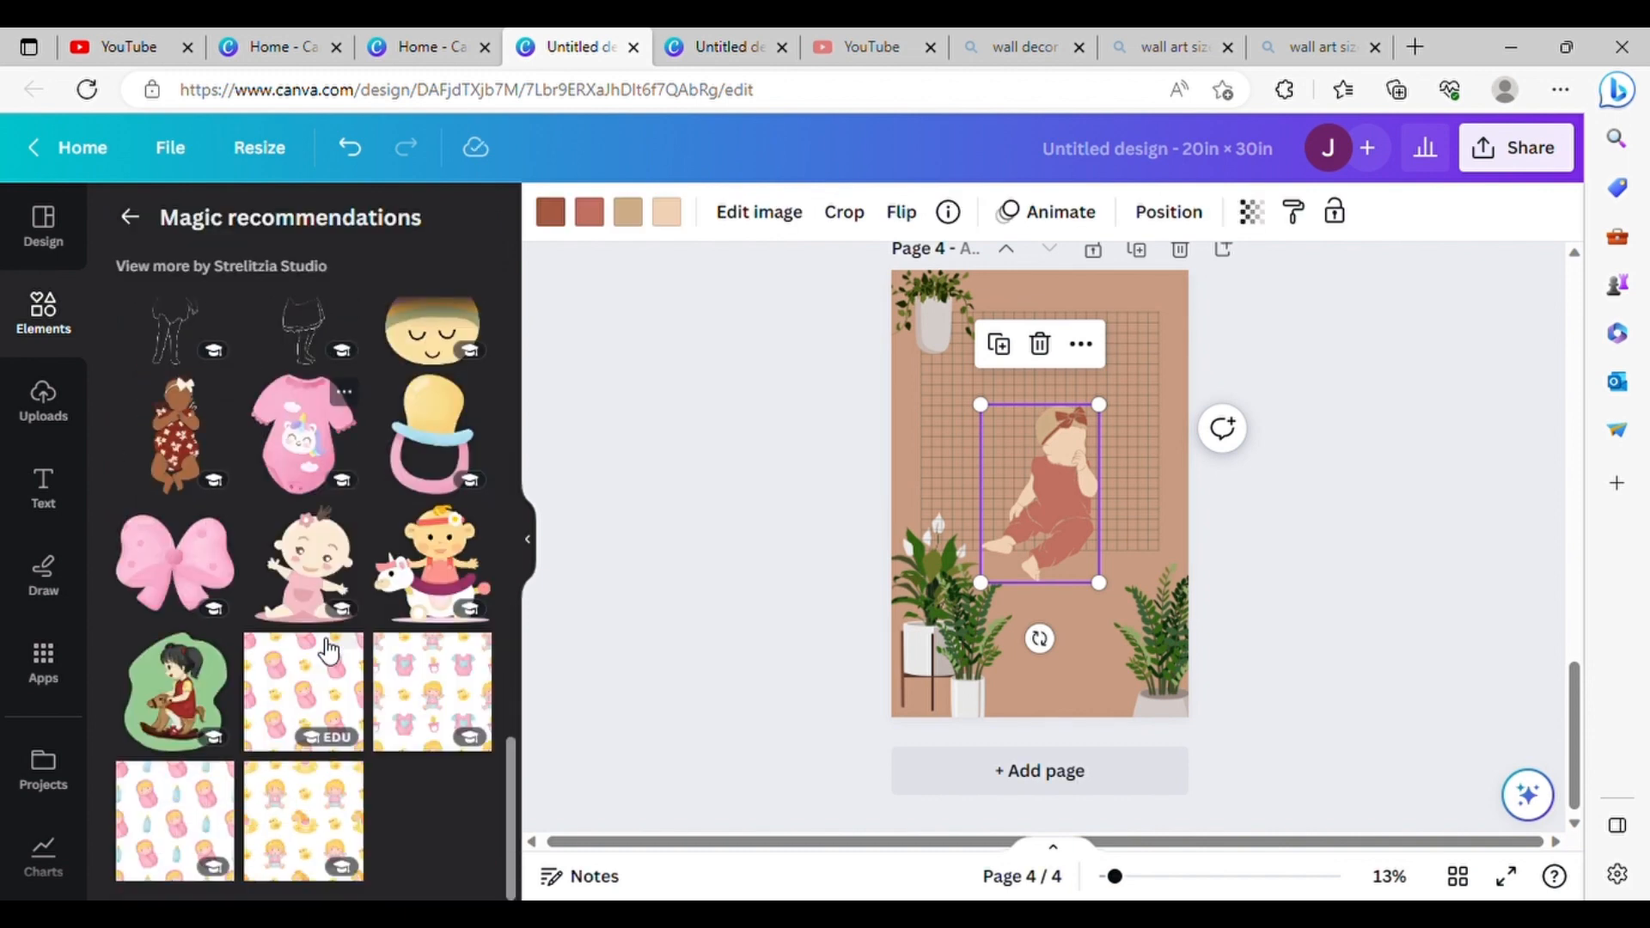
pyautogui.scroll(8, 335, 636)
pyautogui.scroll(2, 378, 533)
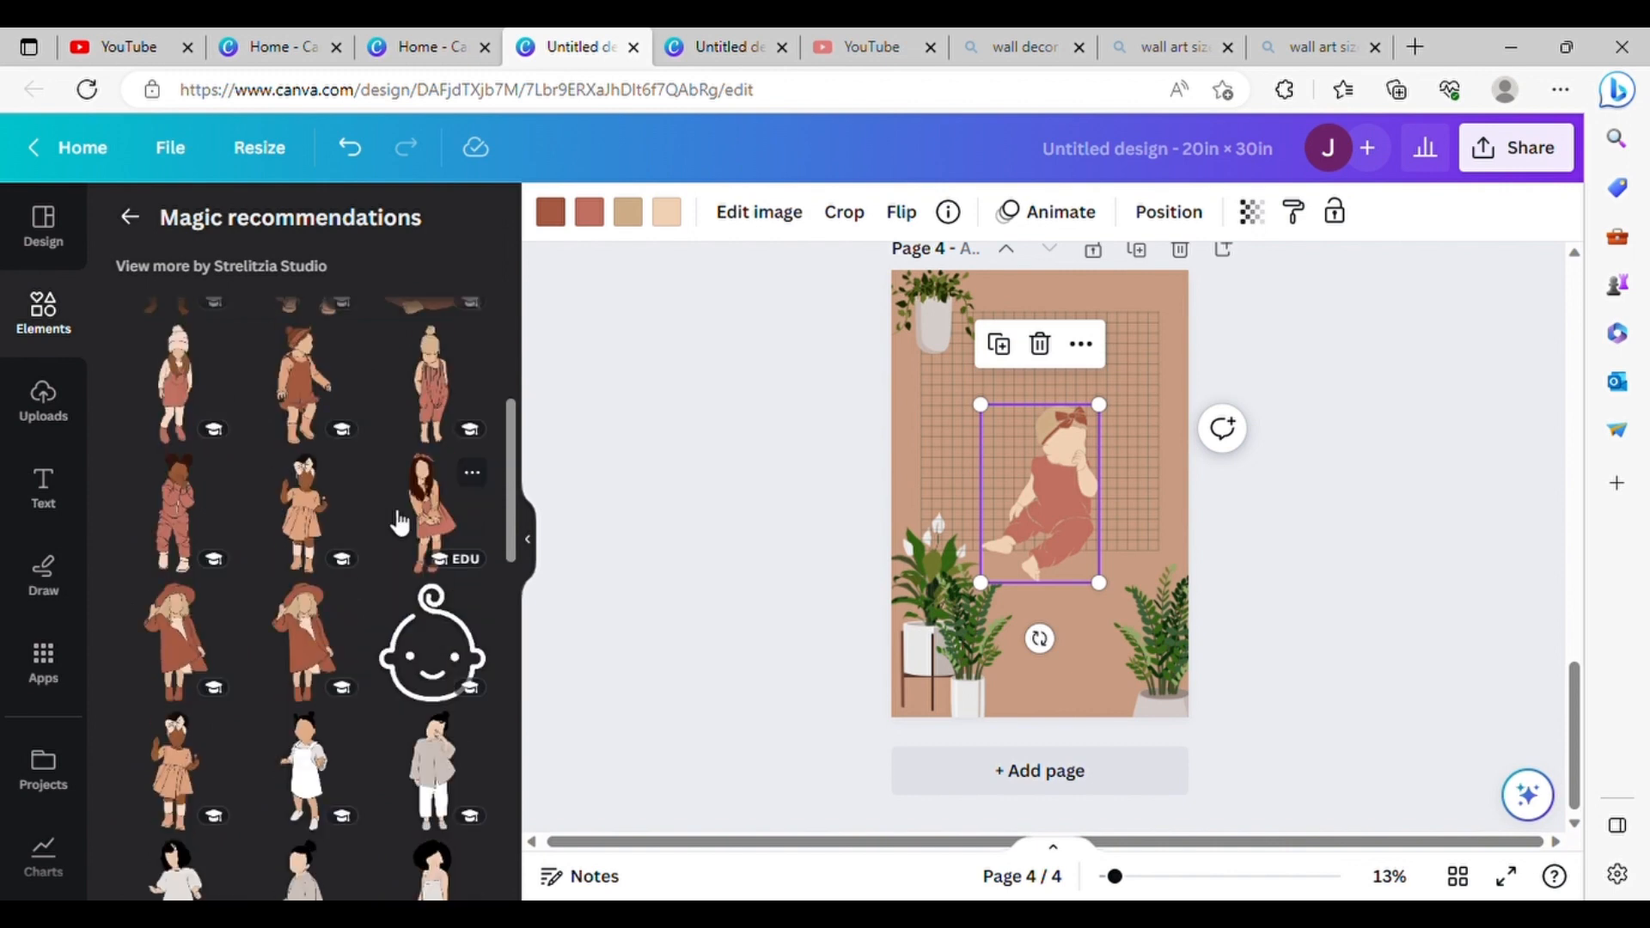
pyautogui.click(429, 524)
pyautogui.click(277, 261)
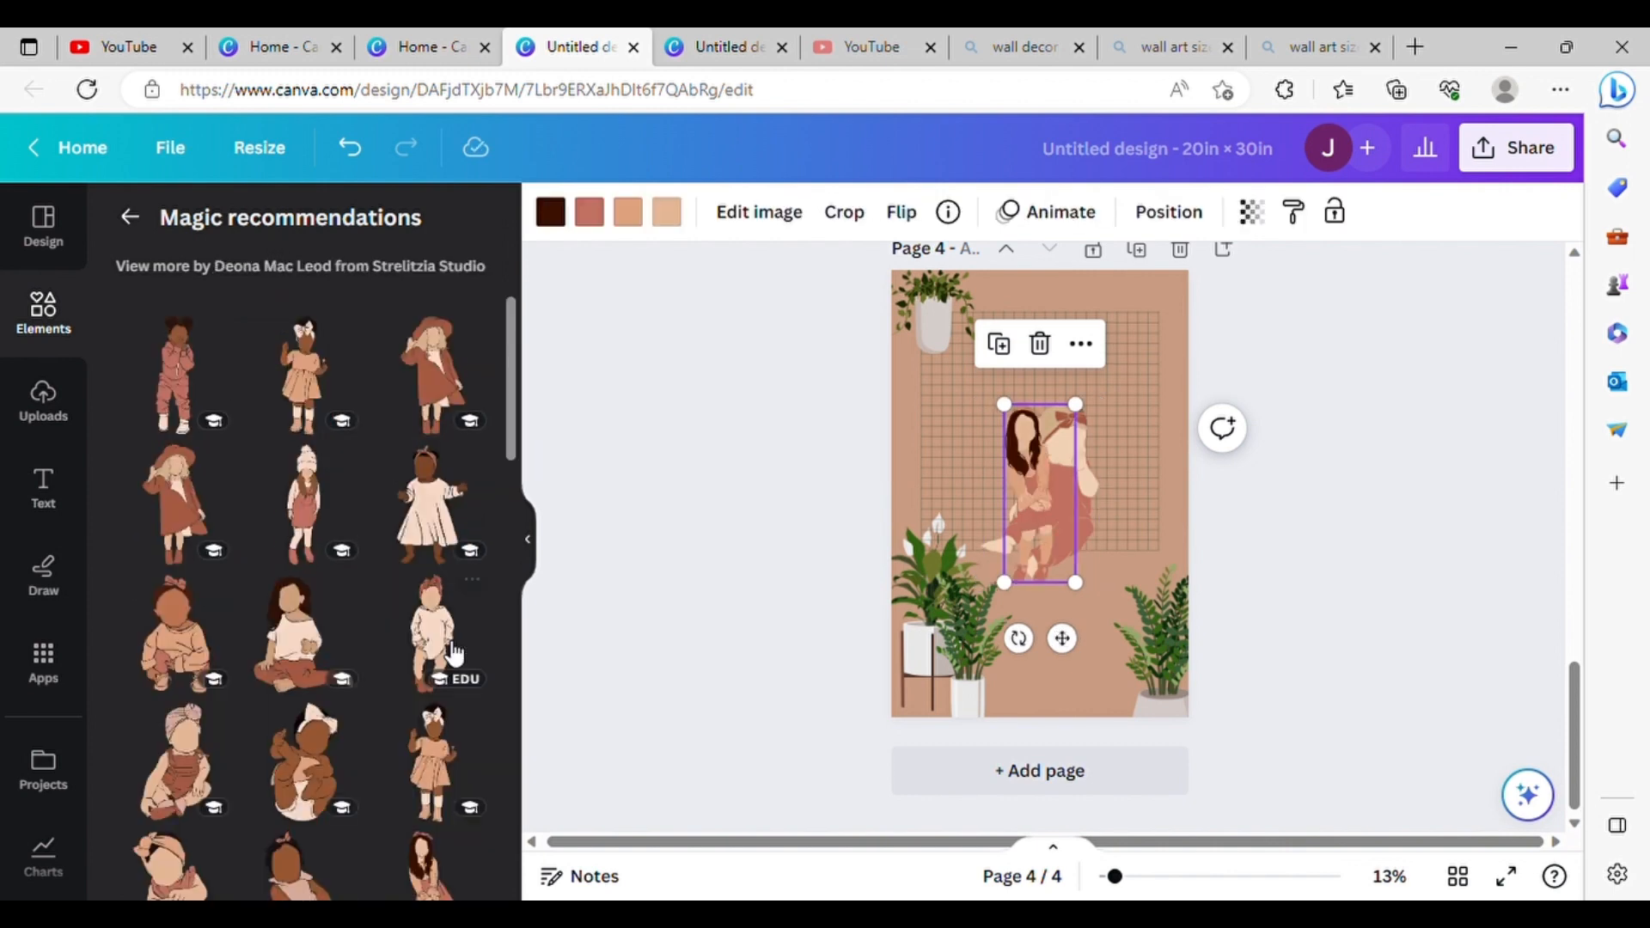
pyautogui.scroll(-10, 386, 542)
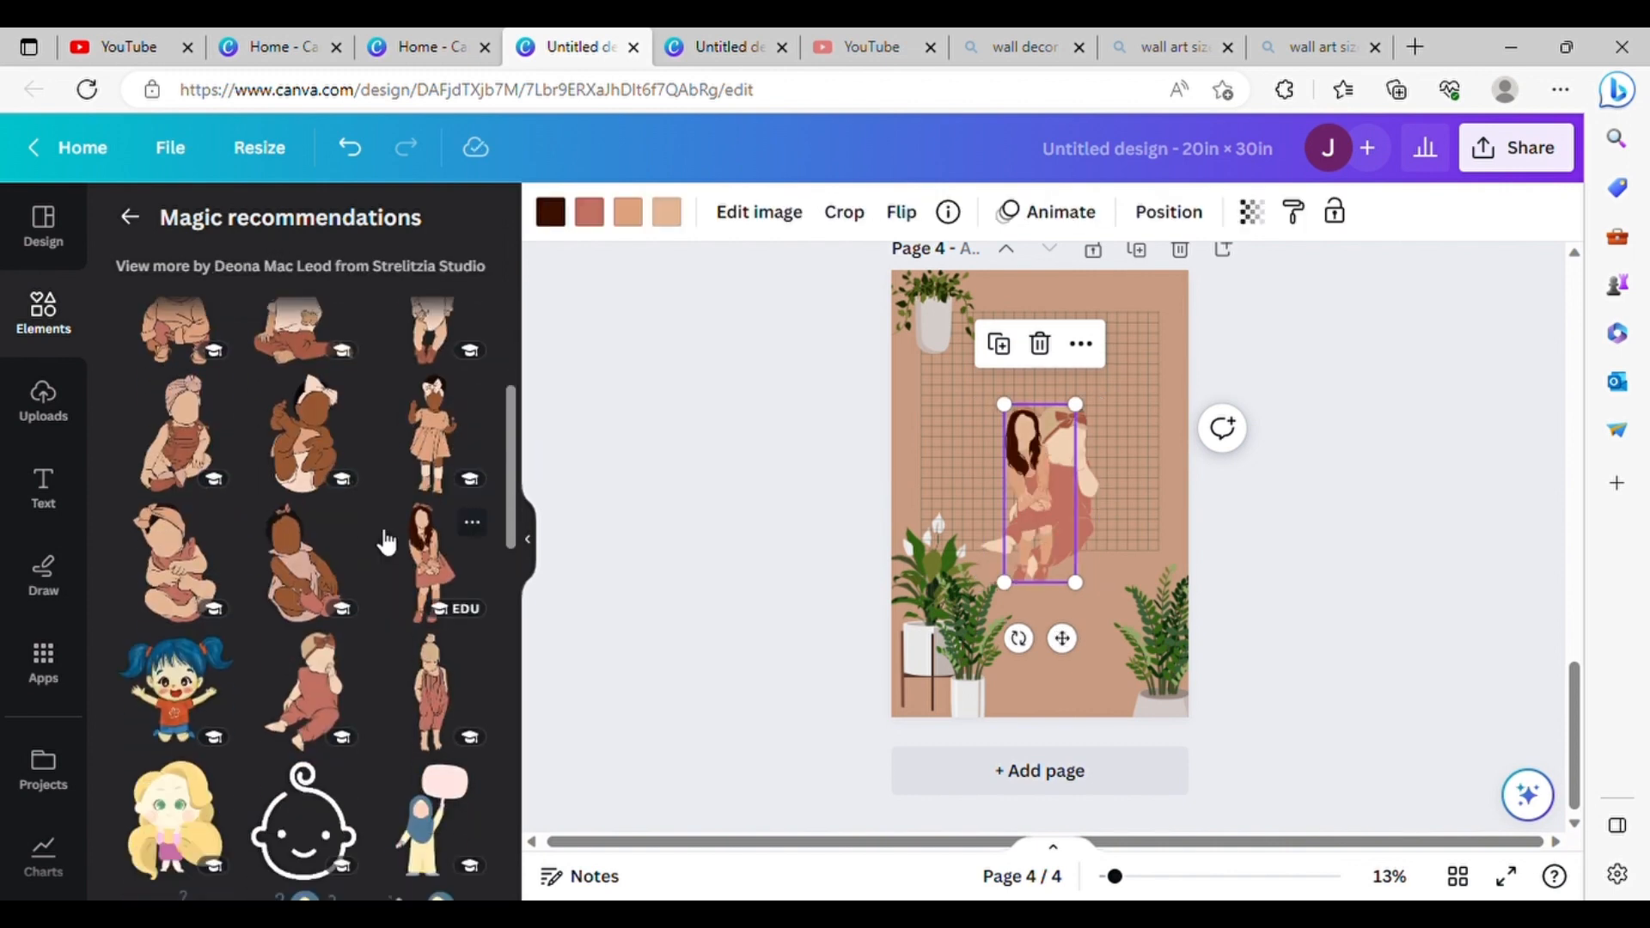
# Step: Search the graphics for "boho faceless kids boy" and browse for a boy in a matching style
pyautogui.click(130, 217)
pyautogui.click(335, 226)
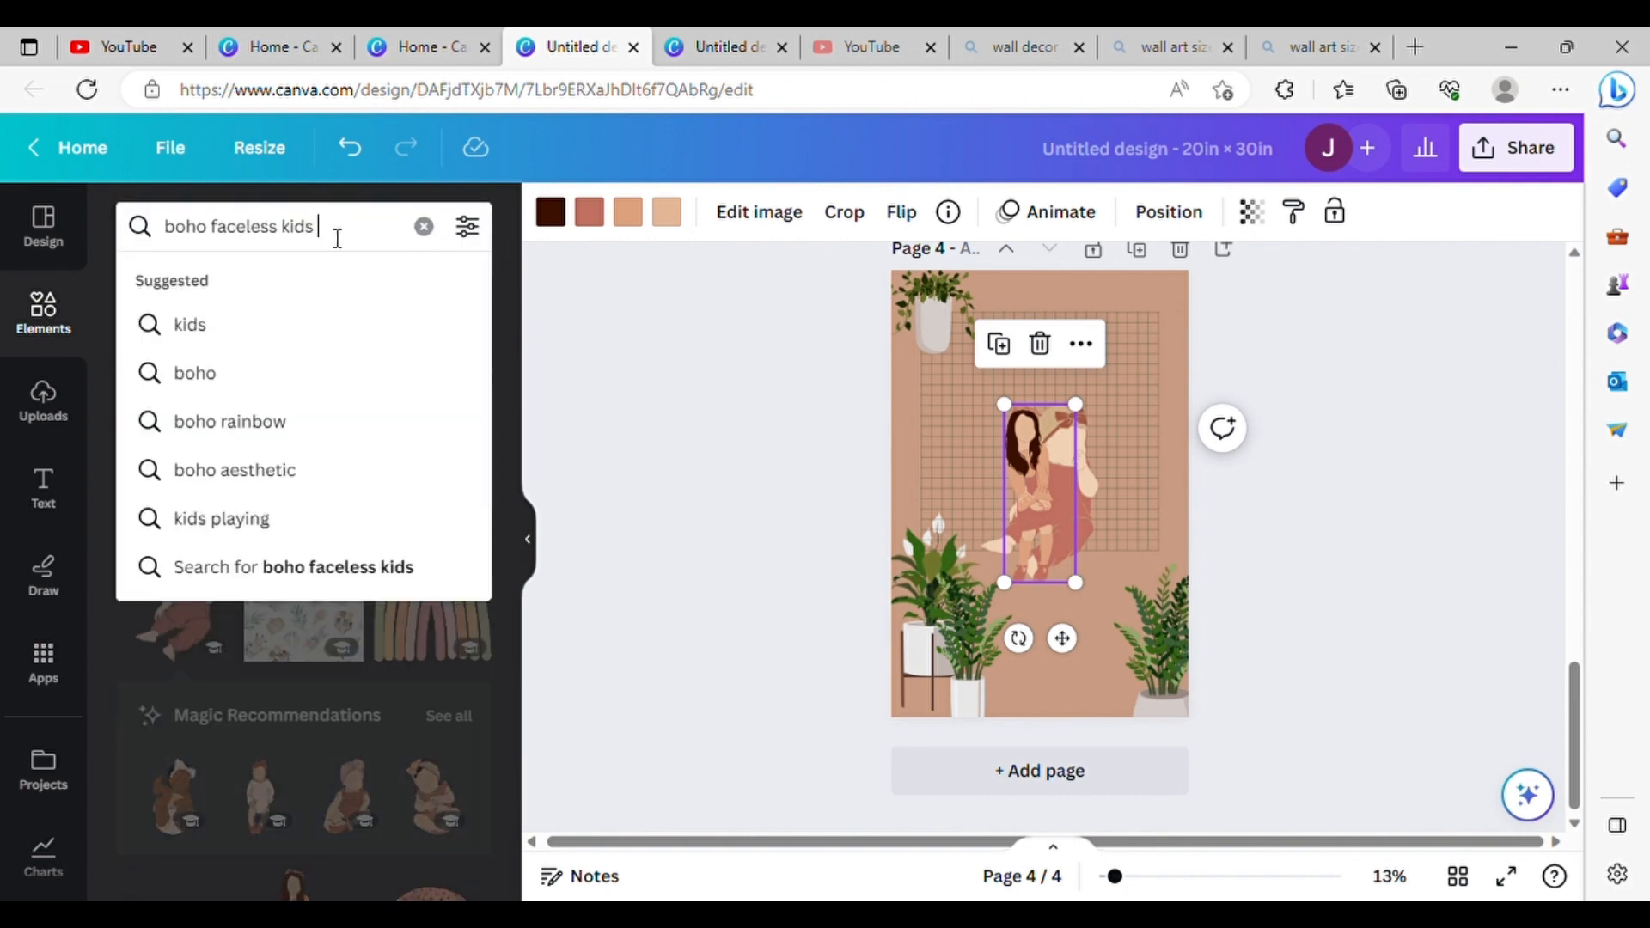
pyautogui.write('boy')
pyautogui.press('Return')
pyautogui.scroll(-15, 315, 456)
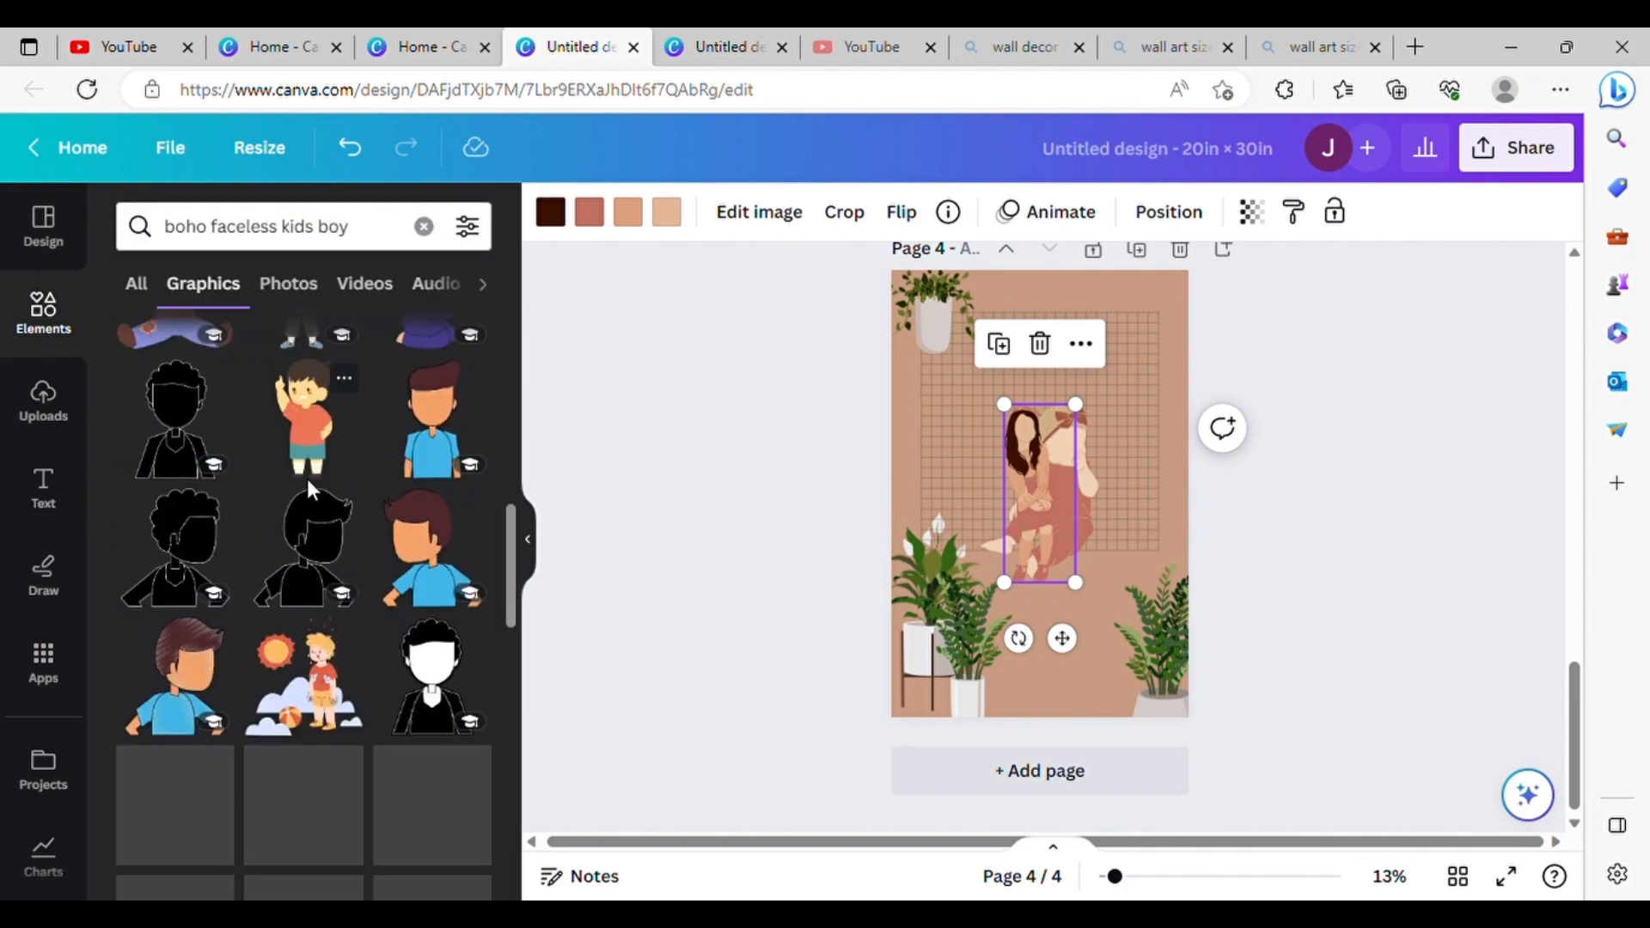
pyautogui.scroll(-10, 316, 492)
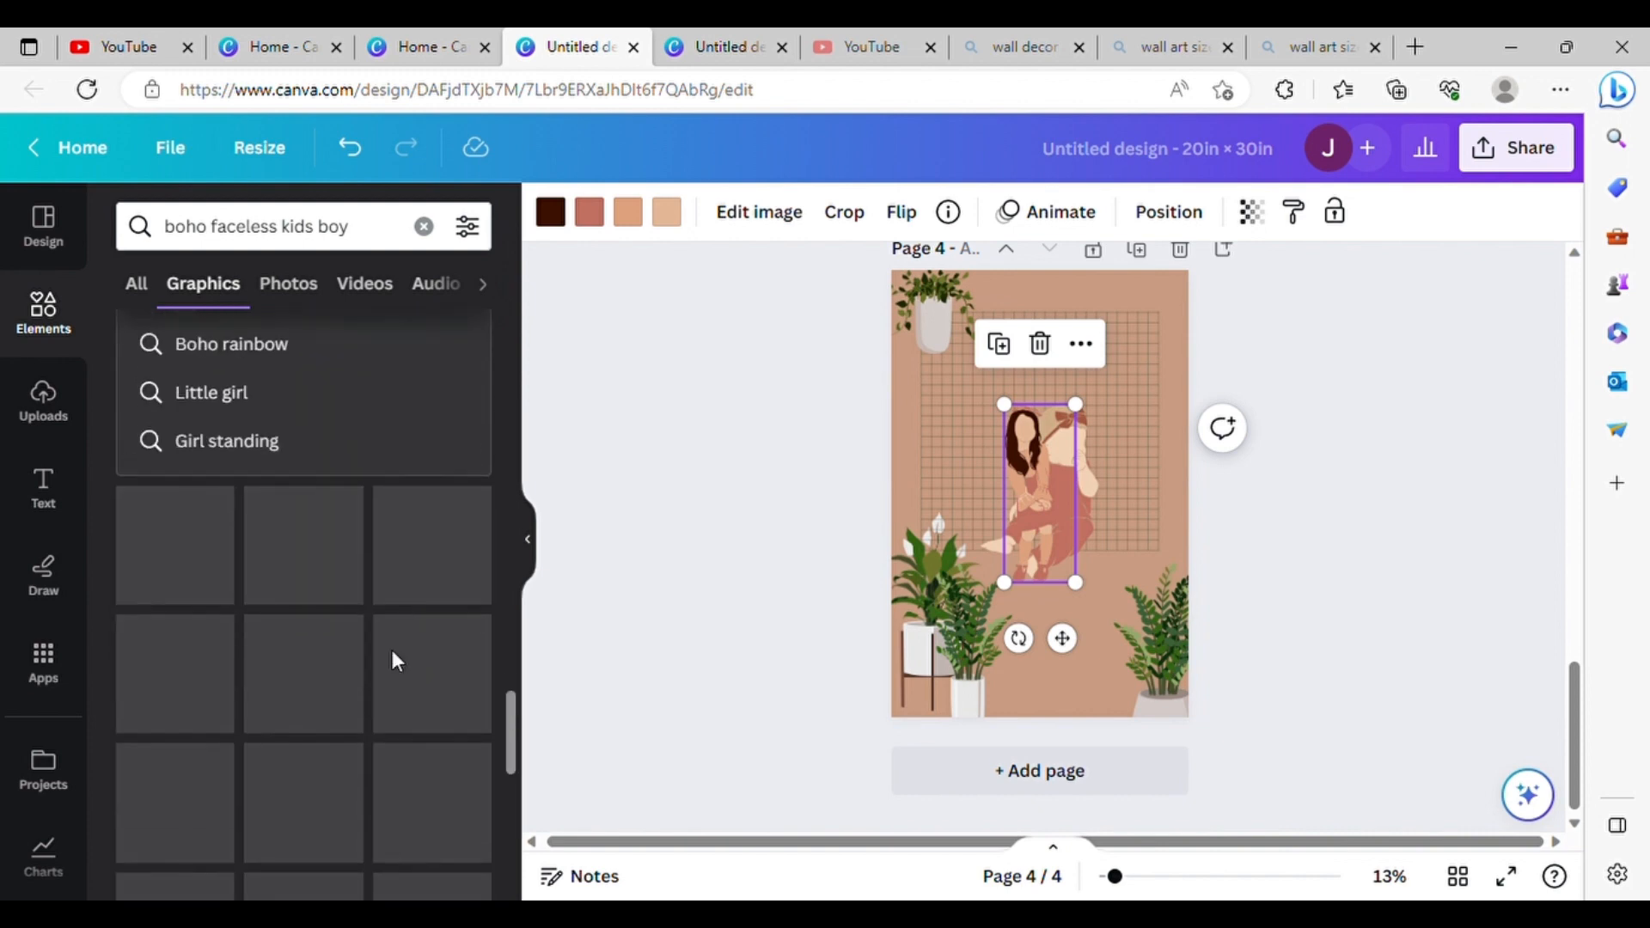
pyautogui.scroll(-10, 402, 664)
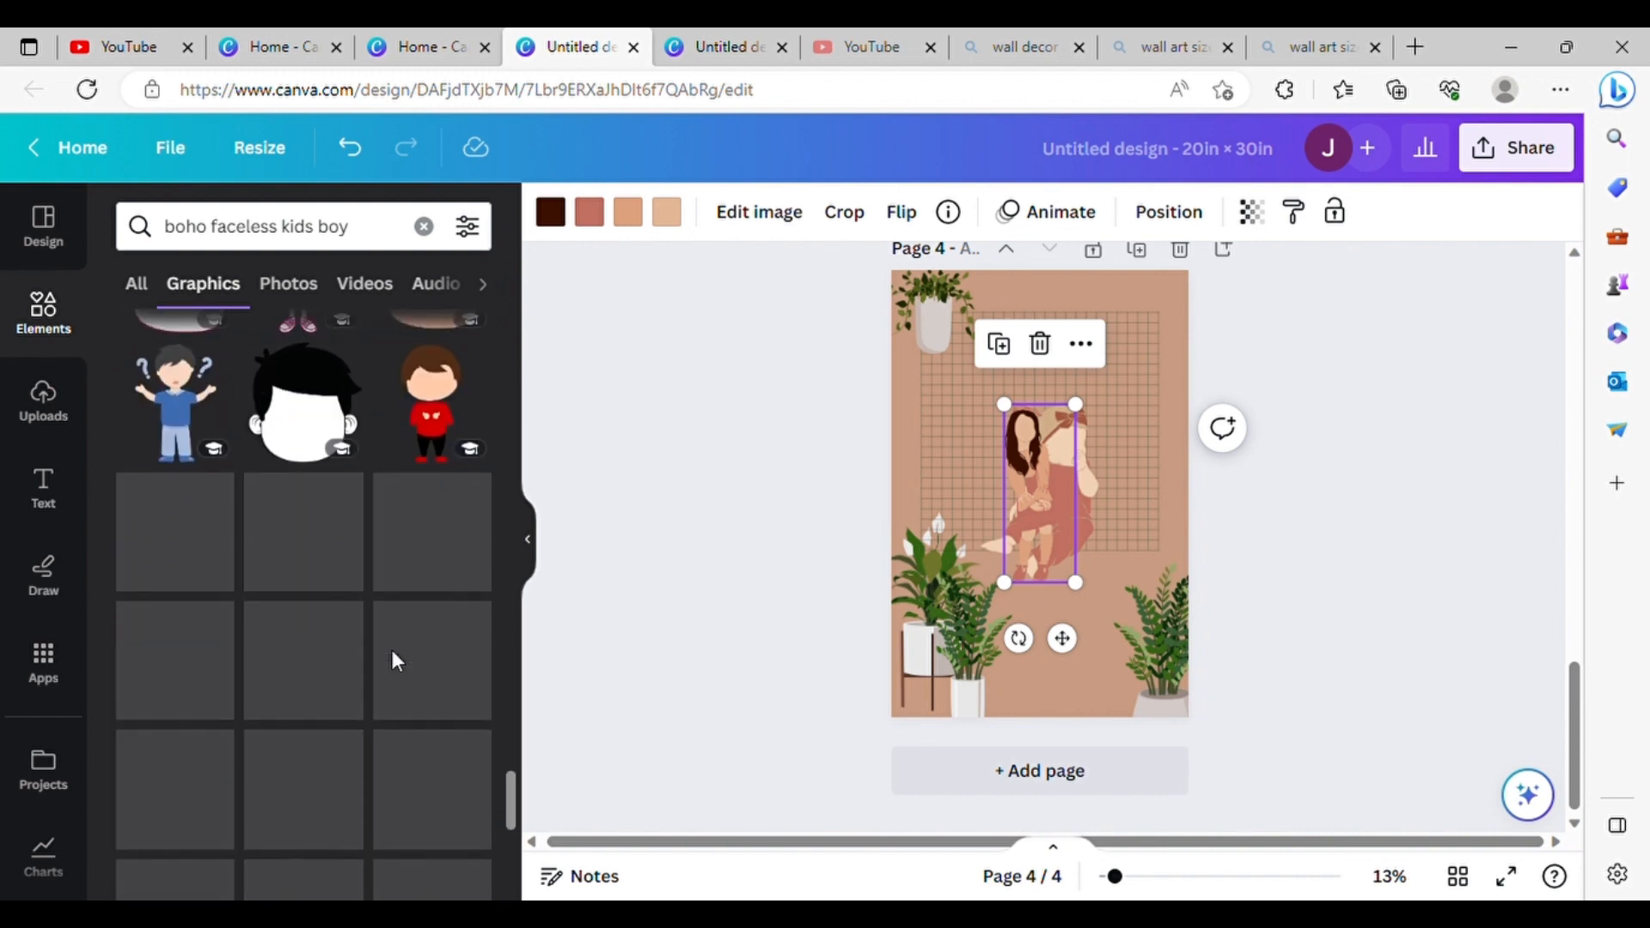
pyautogui.scroll(-10, 395, 653)
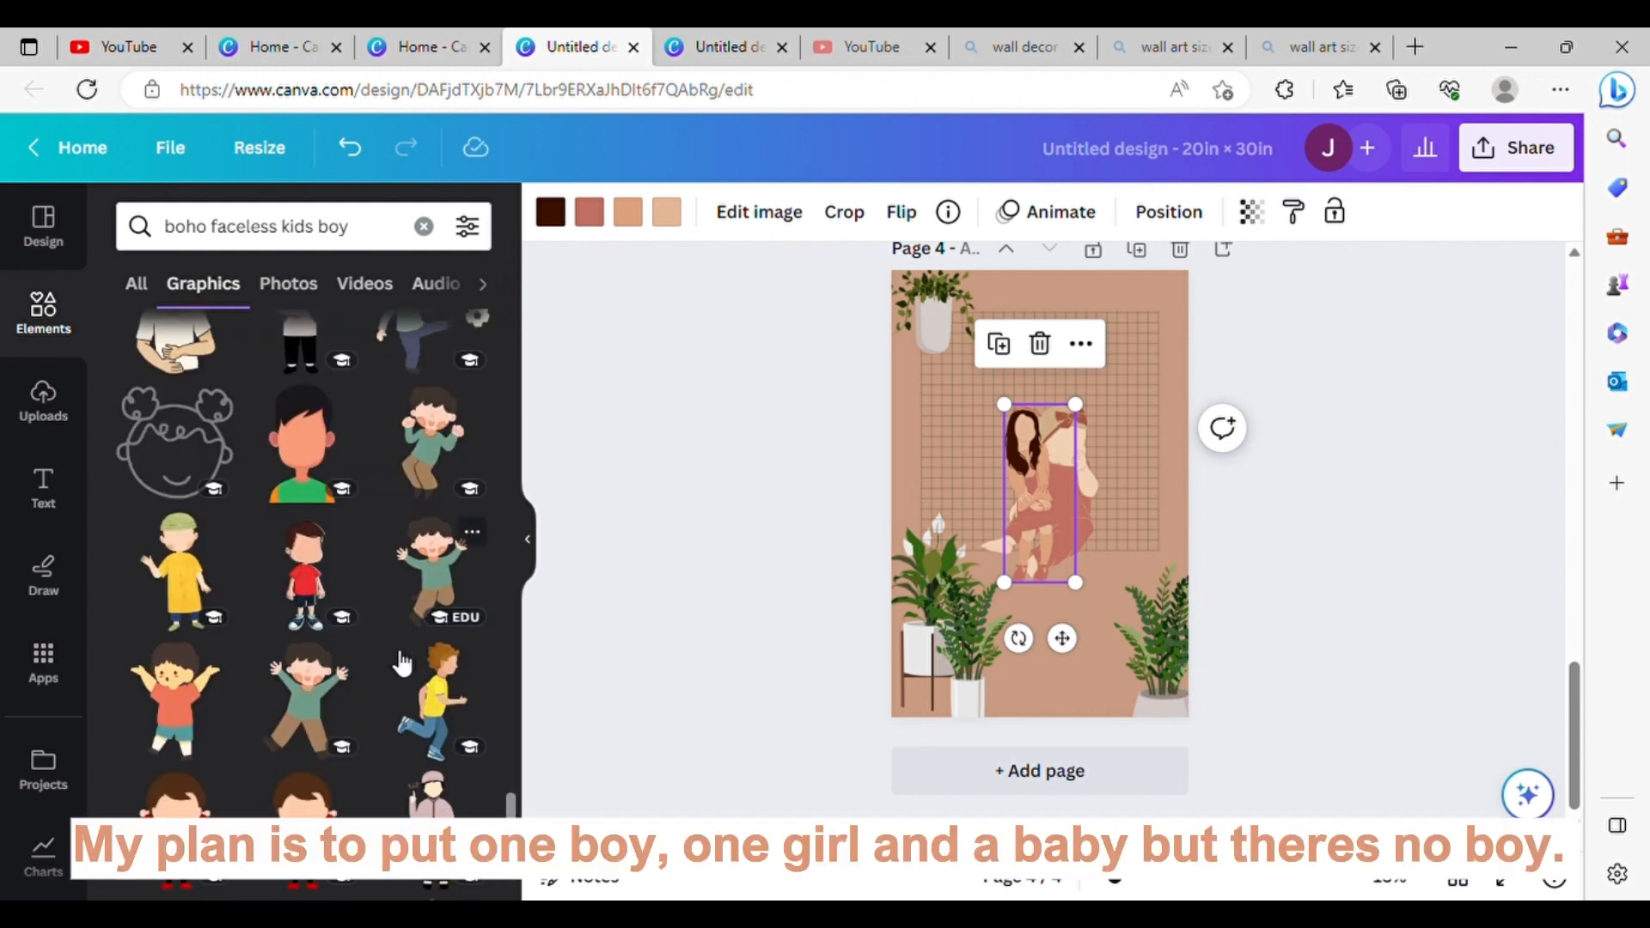
# Step: Enlarge the standing girl and place her in the lower right part of page 4, and move the baby to the lower left
pyautogui.moveTo(1004, 404); pyautogui.dragTo(903, 311)
pyautogui.moveTo(1013, 453); pyautogui.dragTo(1090, 560)
pyautogui.moveTo(1041, 398); pyautogui.dragTo(1054, 432)
pyautogui.moveTo(1094, 534); pyautogui.dragTo(1098, 561)
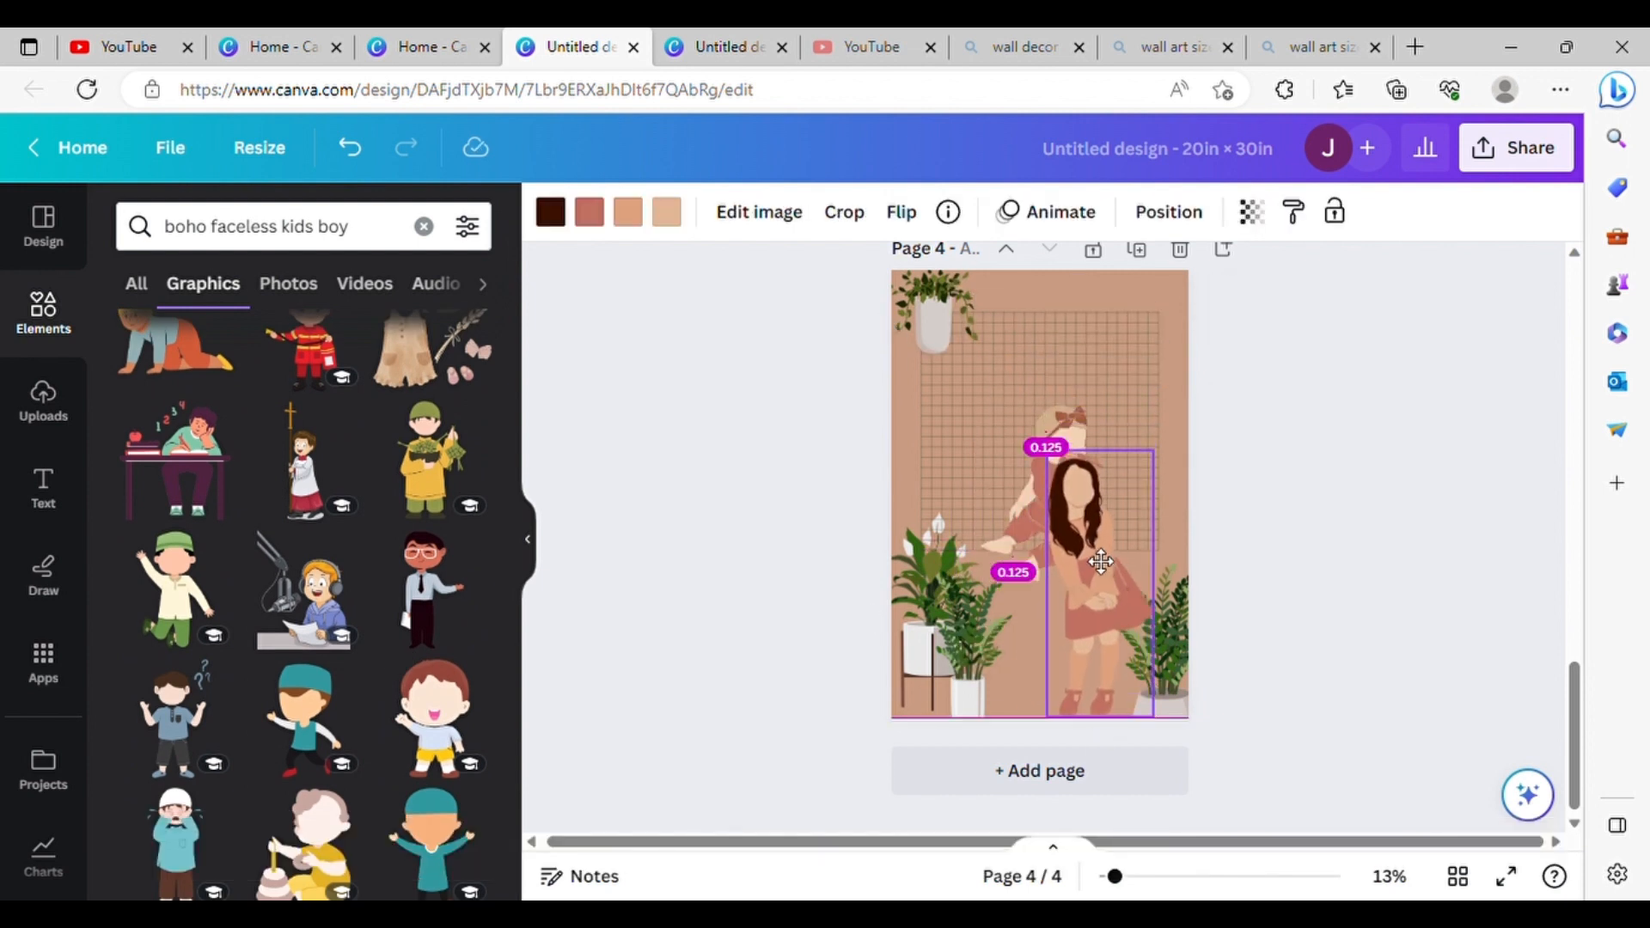
pyautogui.moveTo(1038, 504); pyautogui.dragTo(996, 659)
# Step: Raise the potted fern at page 4's right edge beside the girl and shift the girl slightly to the right
pyautogui.click(1178, 683)
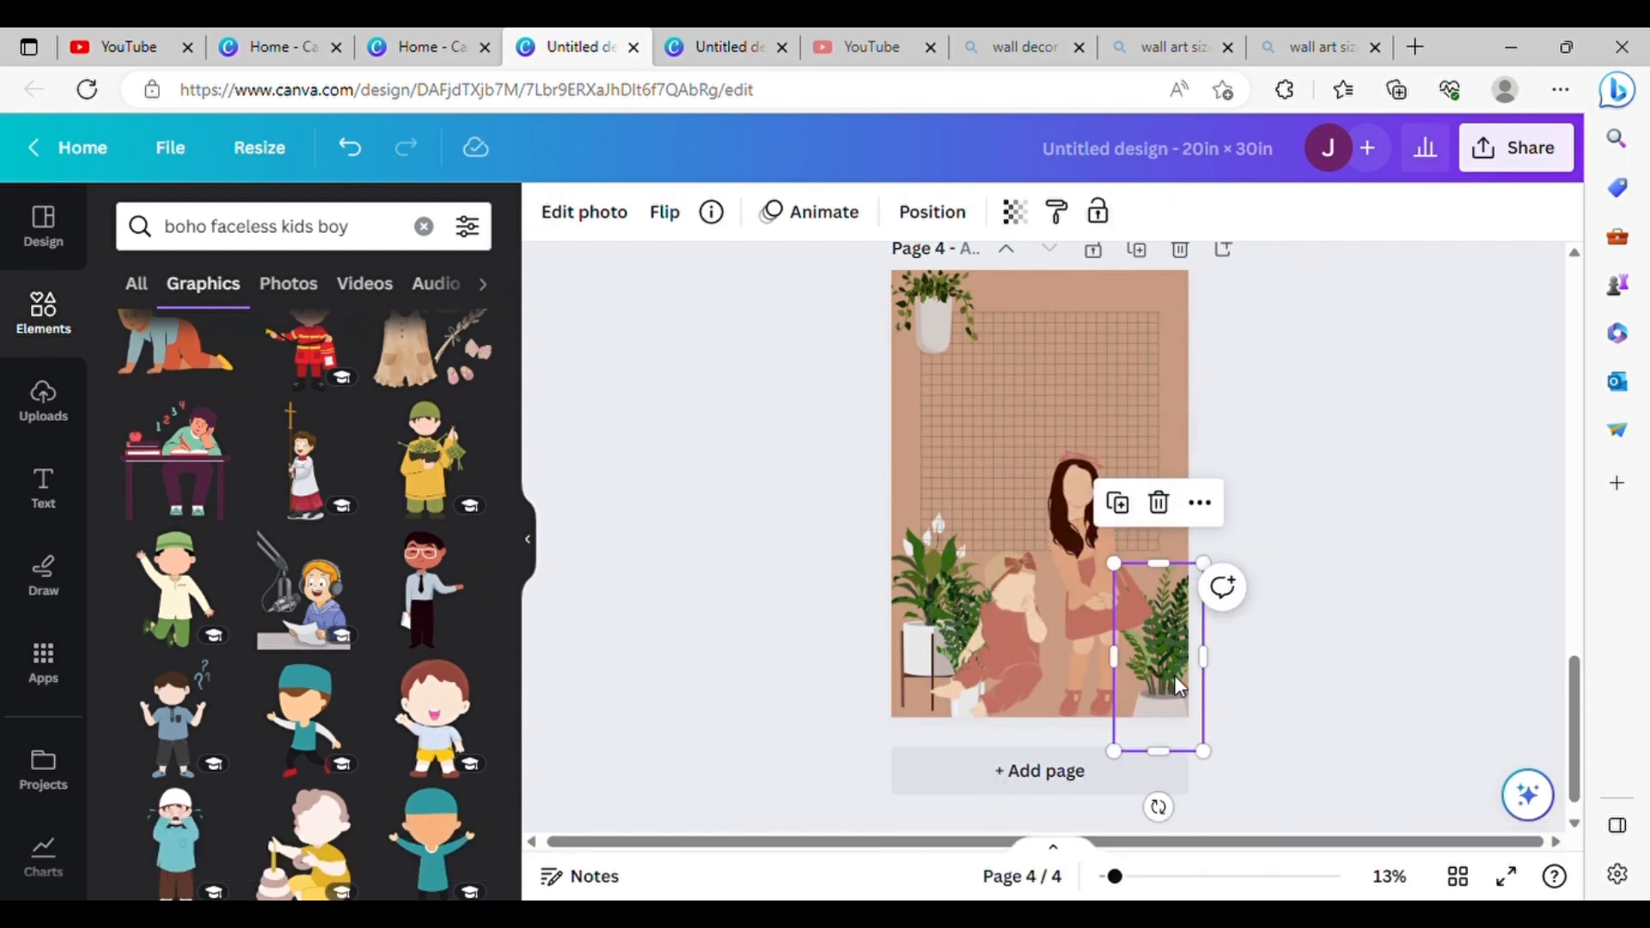
pyautogui.moveTo(1176, 677); pyautogui.dragTo(1192, 585)
pyautogui.moveTo(1104, 589); pyautogui.dragTo(1121, 590)
# Step: Raise the peace lily, its stand and the neighbouring potted fern together along page 4's left edge, and place the baby in front of them
pyautogui.moveTo(950, 595); pyautogui.dragTo(950, 519)
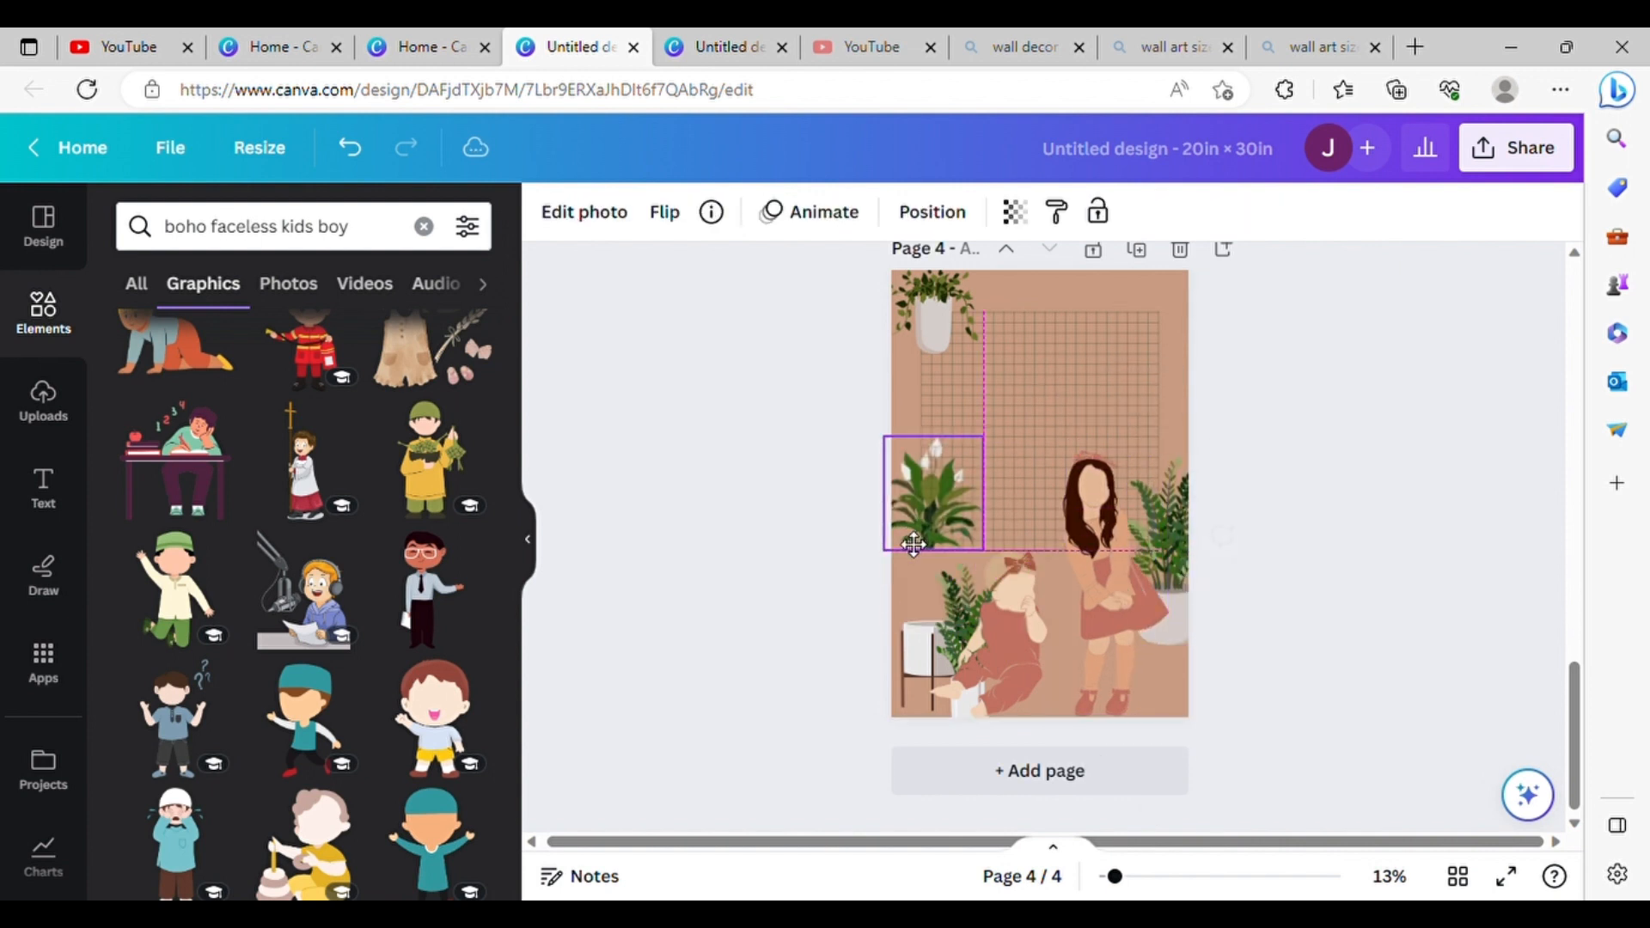
pyautogui.hotkey('ctrl', 'z')
pyautogui.moveTo(1014, 605); pyautogui.dragTo(1097, 606)
pyautogui.moveTo(842, 746); pyautogui.dragTo(1007, 597)
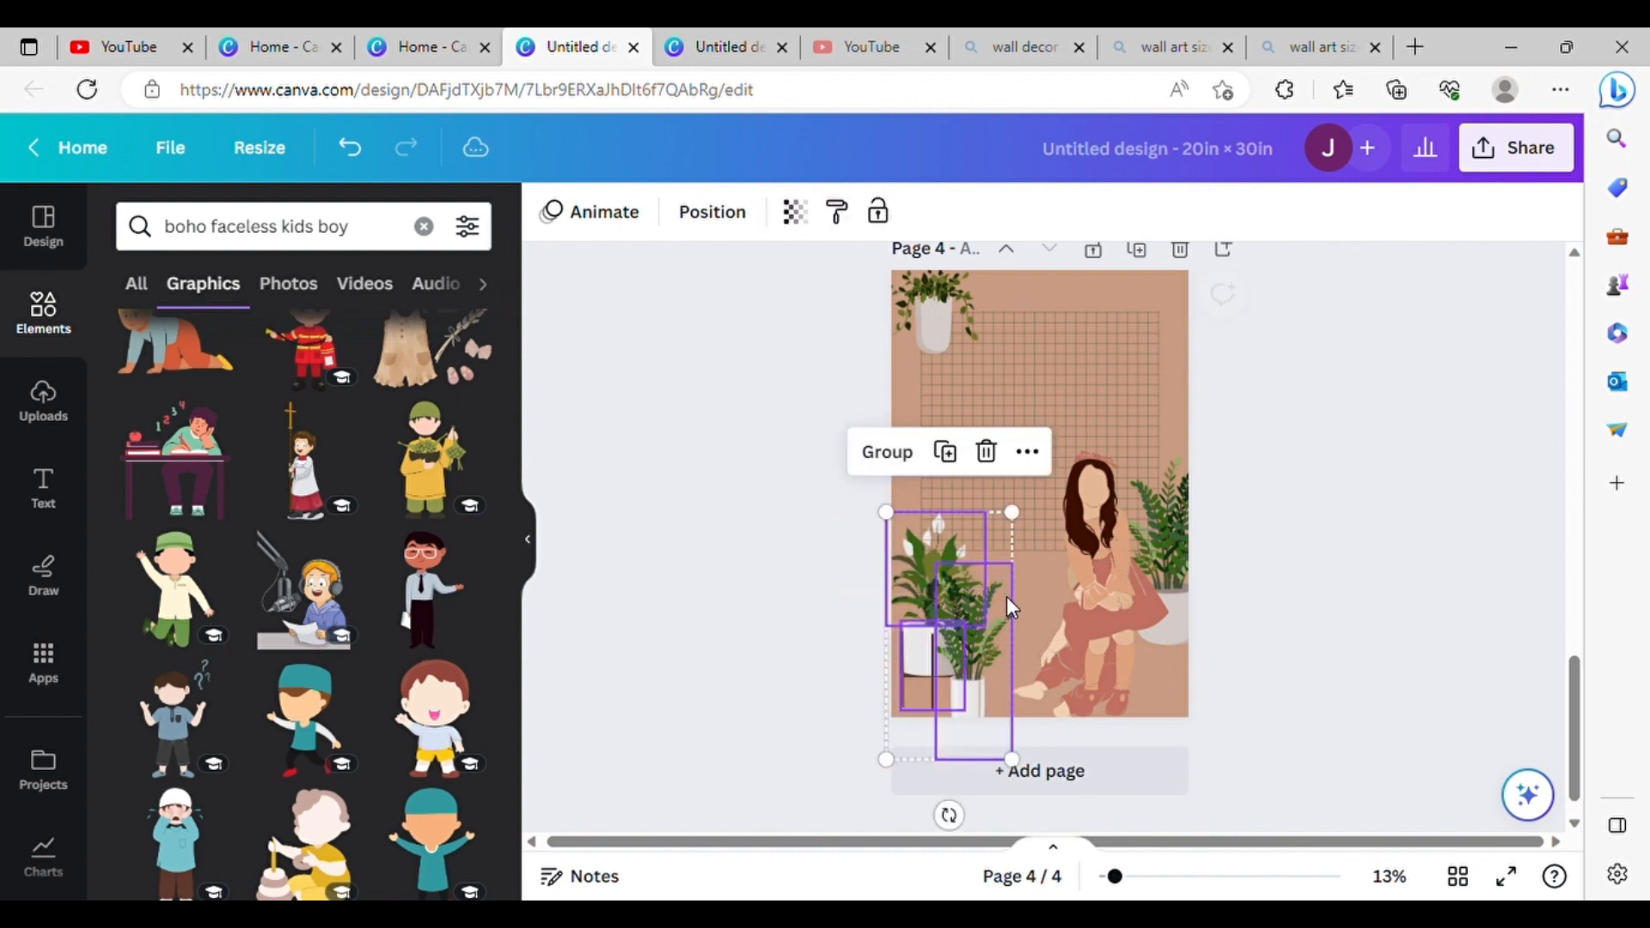
pyautogui.moveTo(926, 664); pyautogui.dragTo(917, 536)
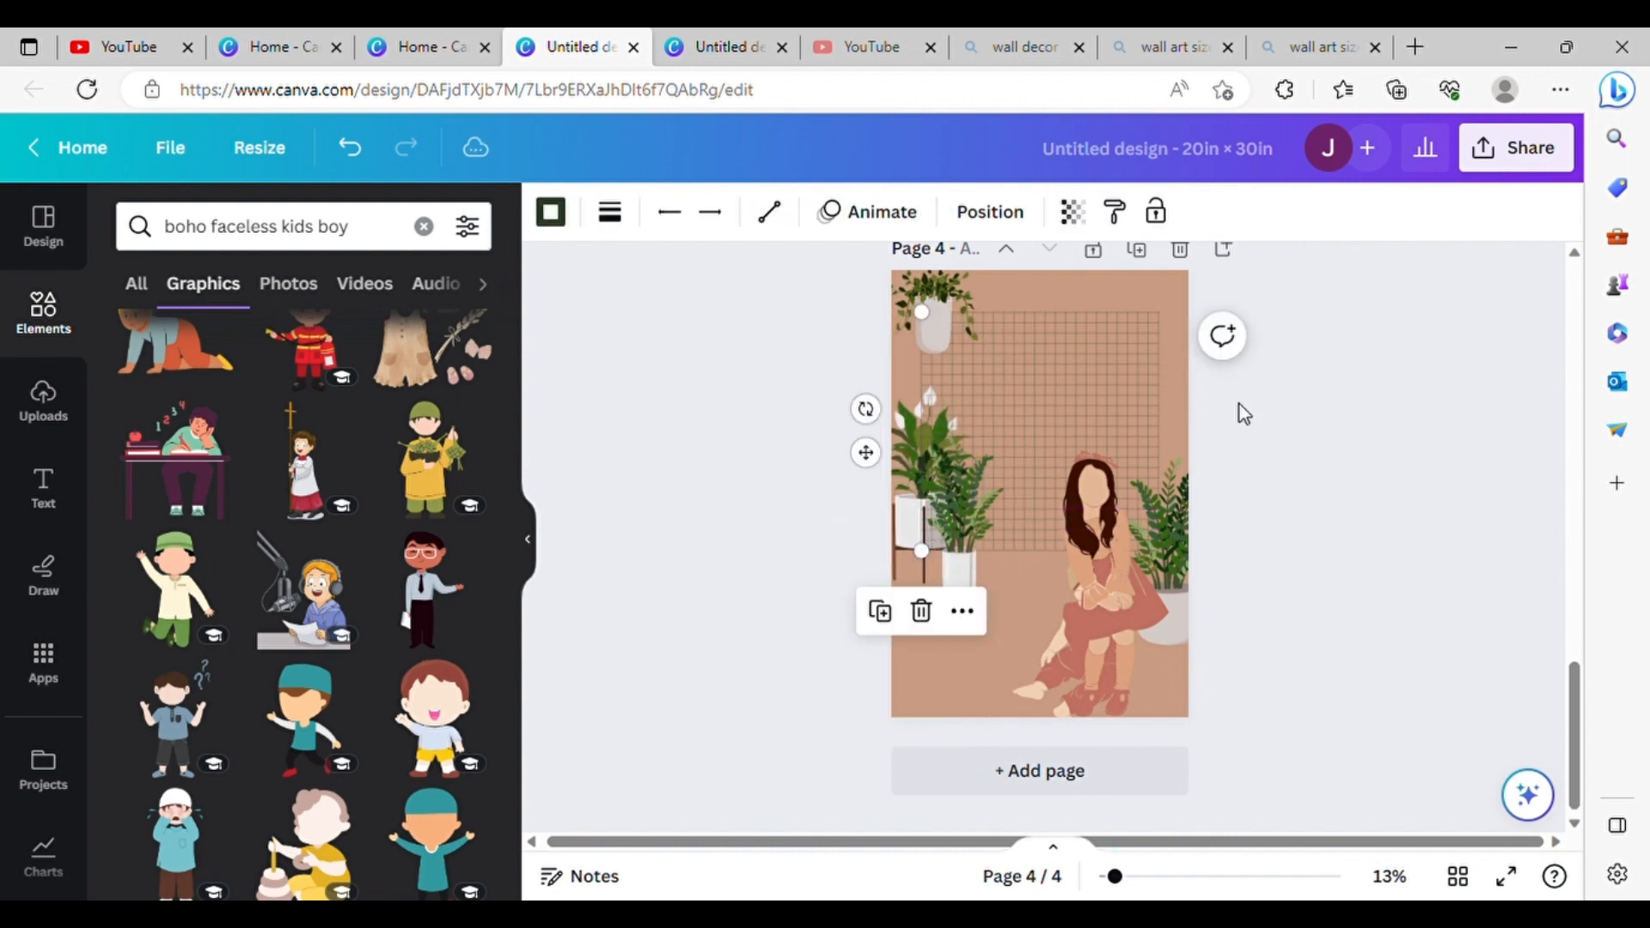
pyautogui.click(1280, 445)
pyautogui.moveTo(1059, 607); pyautogui.dragTo(992, 603)
# Step: Enlarge the girl on page 4 up and to the left so she stands taller beside the baby
pyautogui.click(1110, 554)
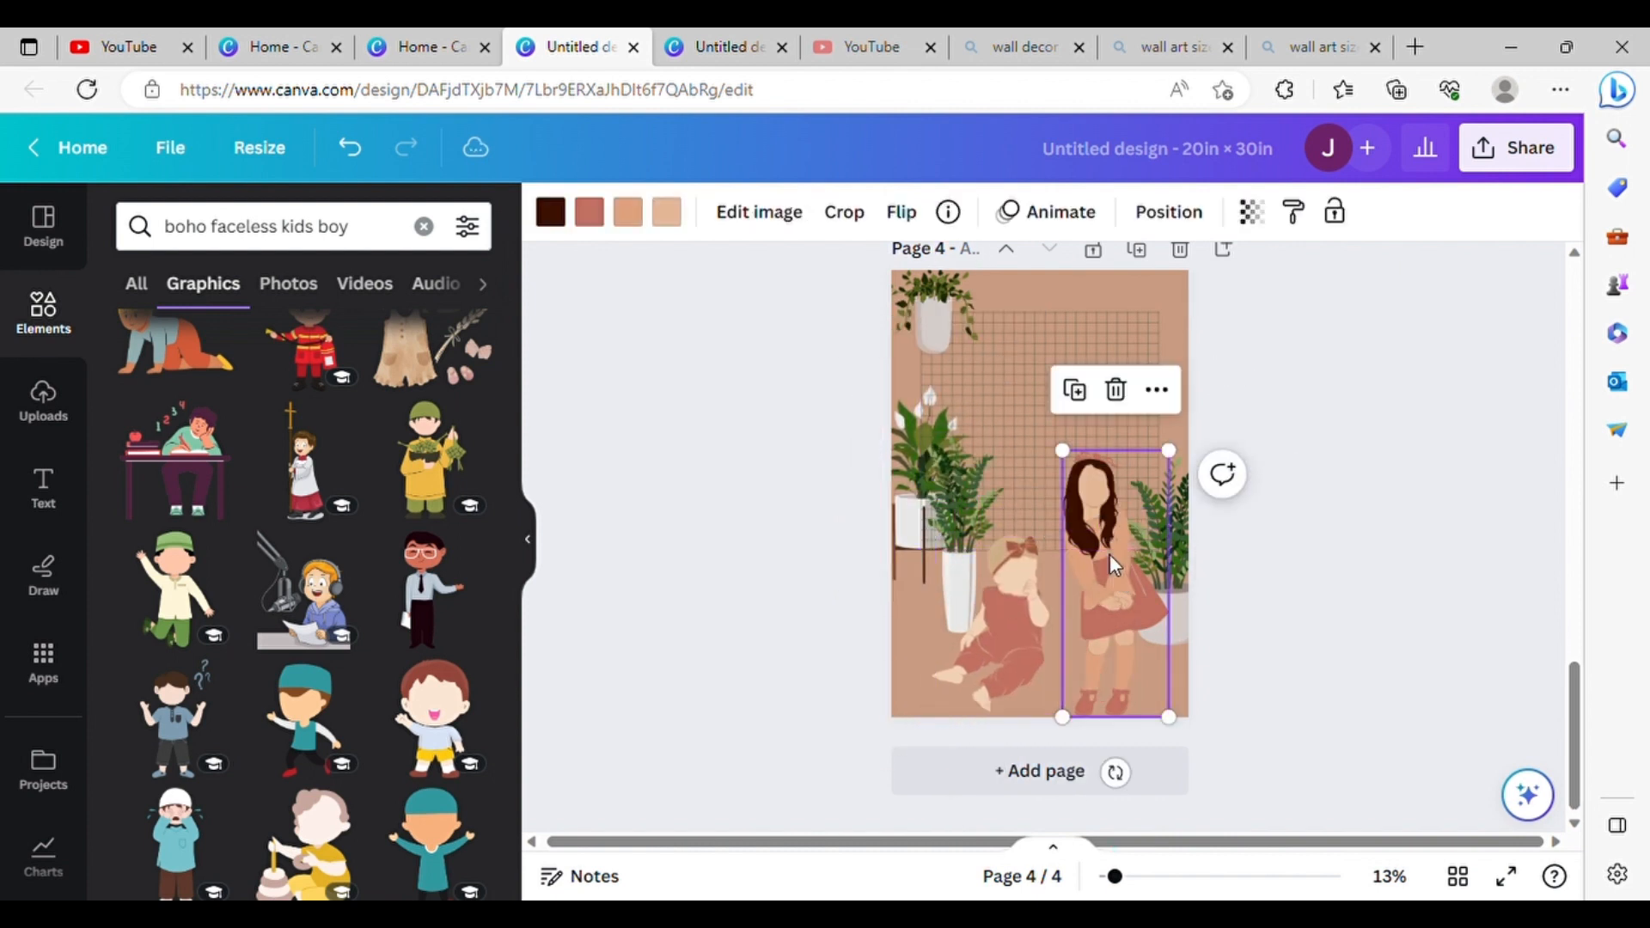
pyautogui.moveTo(1064, 451); pyautogui.dragTo(1016, 404)
pyautogui.click(1281, 435)
# Step: Delete page 3, the leftover template page with the green wave and ruled lines
pyautogui.scroll(6, 1280, 435)
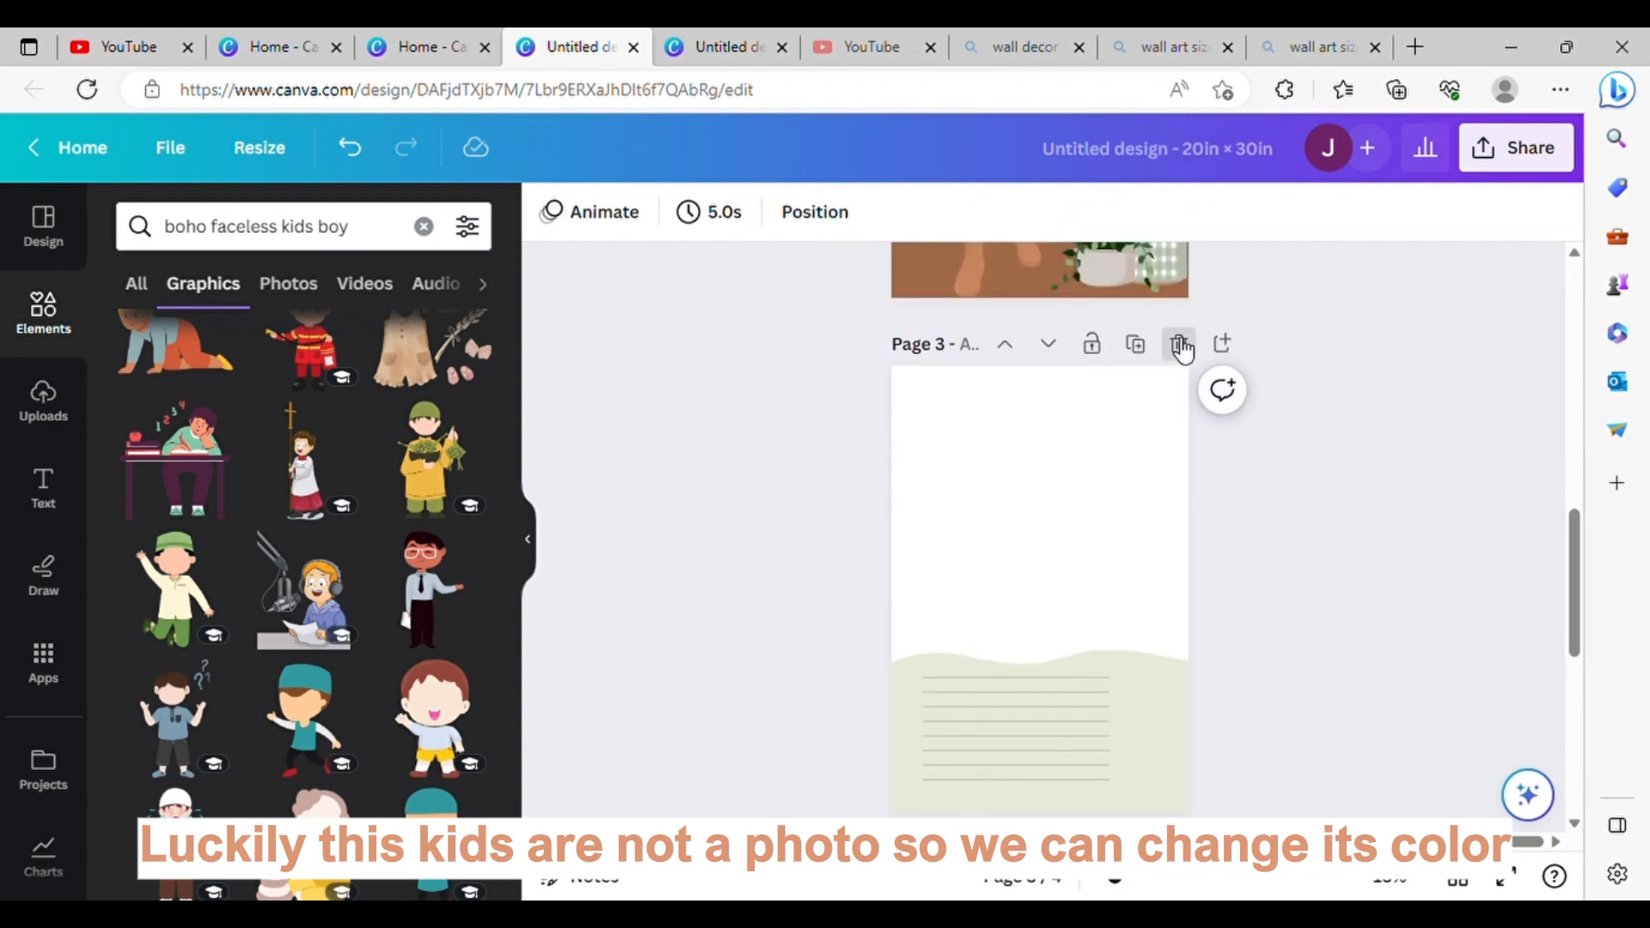
pyautogui.click(1179, 342)
pyautogui.scroll(-5, 1306, 399)
# Step: Recolour the baby's romper to #D5B592, sampled from the man's trousers on page 2
pyautogui.click(1095, 467)
pyautogui.scroll(8, 1271, 442)
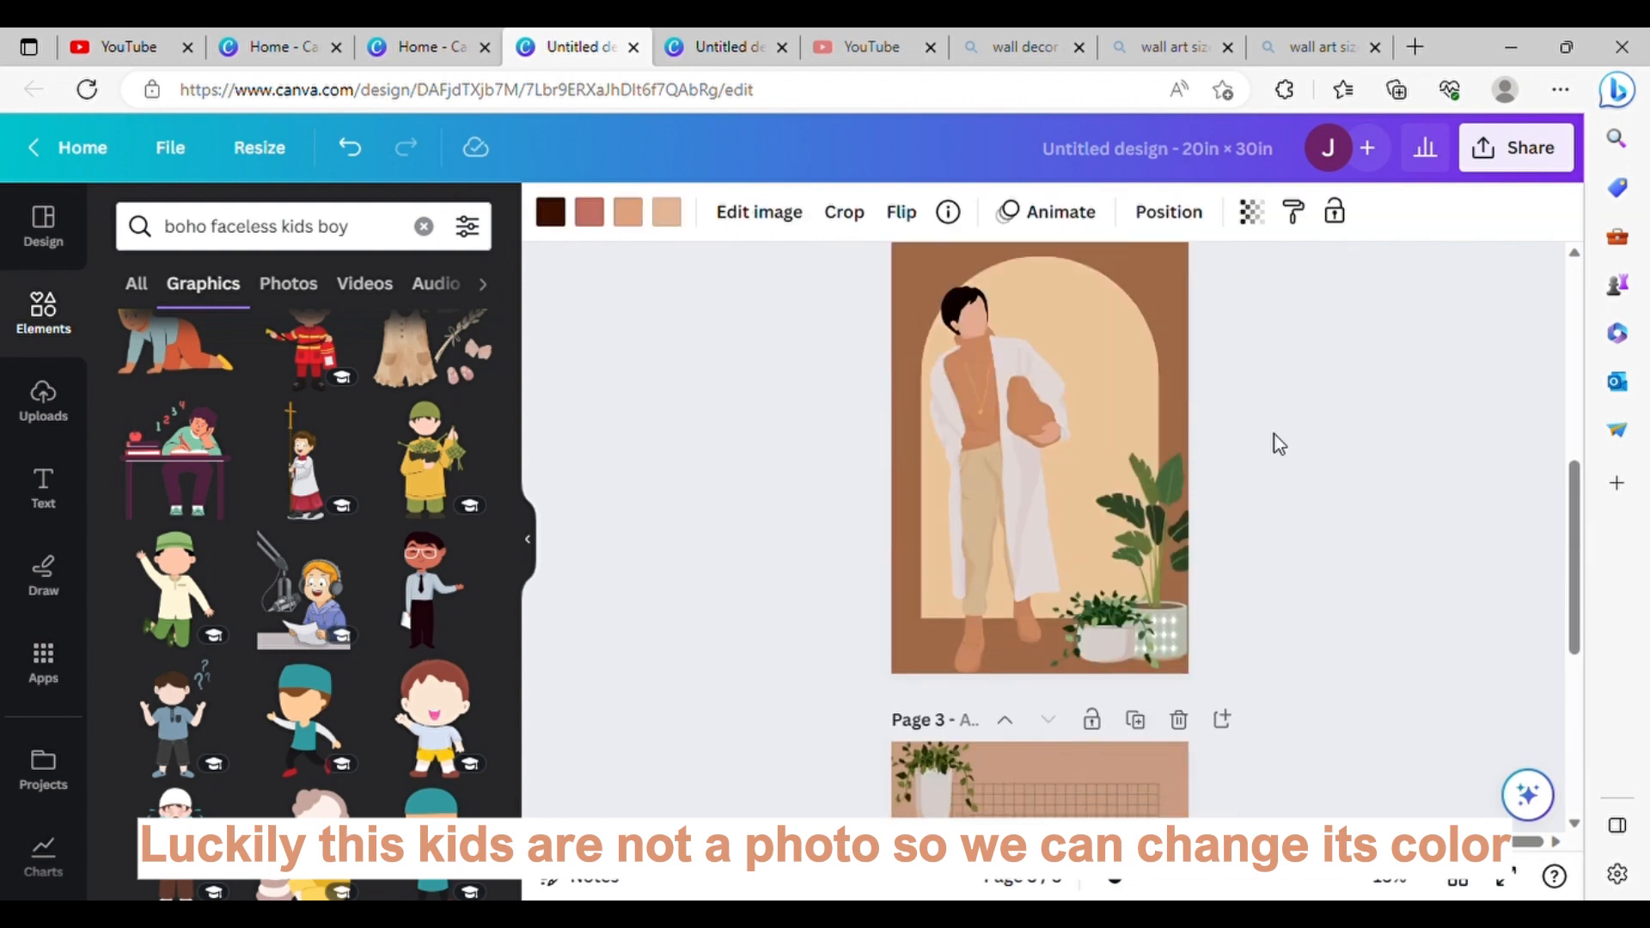
pyautogui.scroll(-7, 1278, 443)
pyautogui.scroll(-2, 1279, 443)
pyautogui.click(1009, 595)
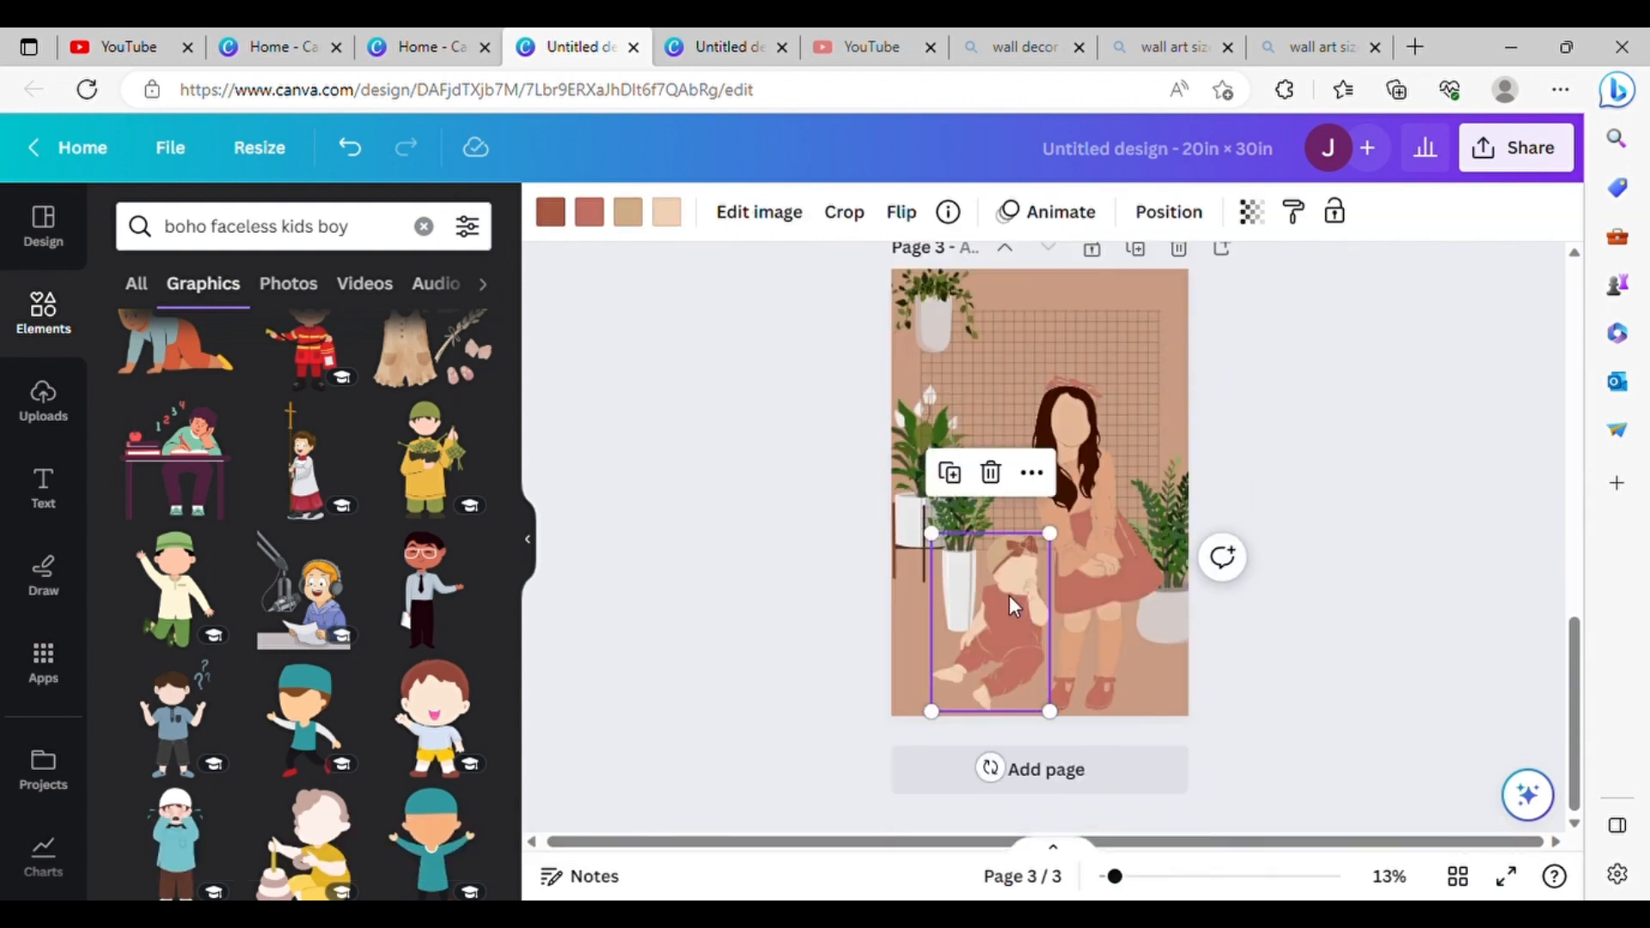
pyautogui.scroll(5, 786, 307)
pyautogui.scroll(-3, 786, 307)
pyautogui.click(595, 222)
pyautogui.click(141, 359)
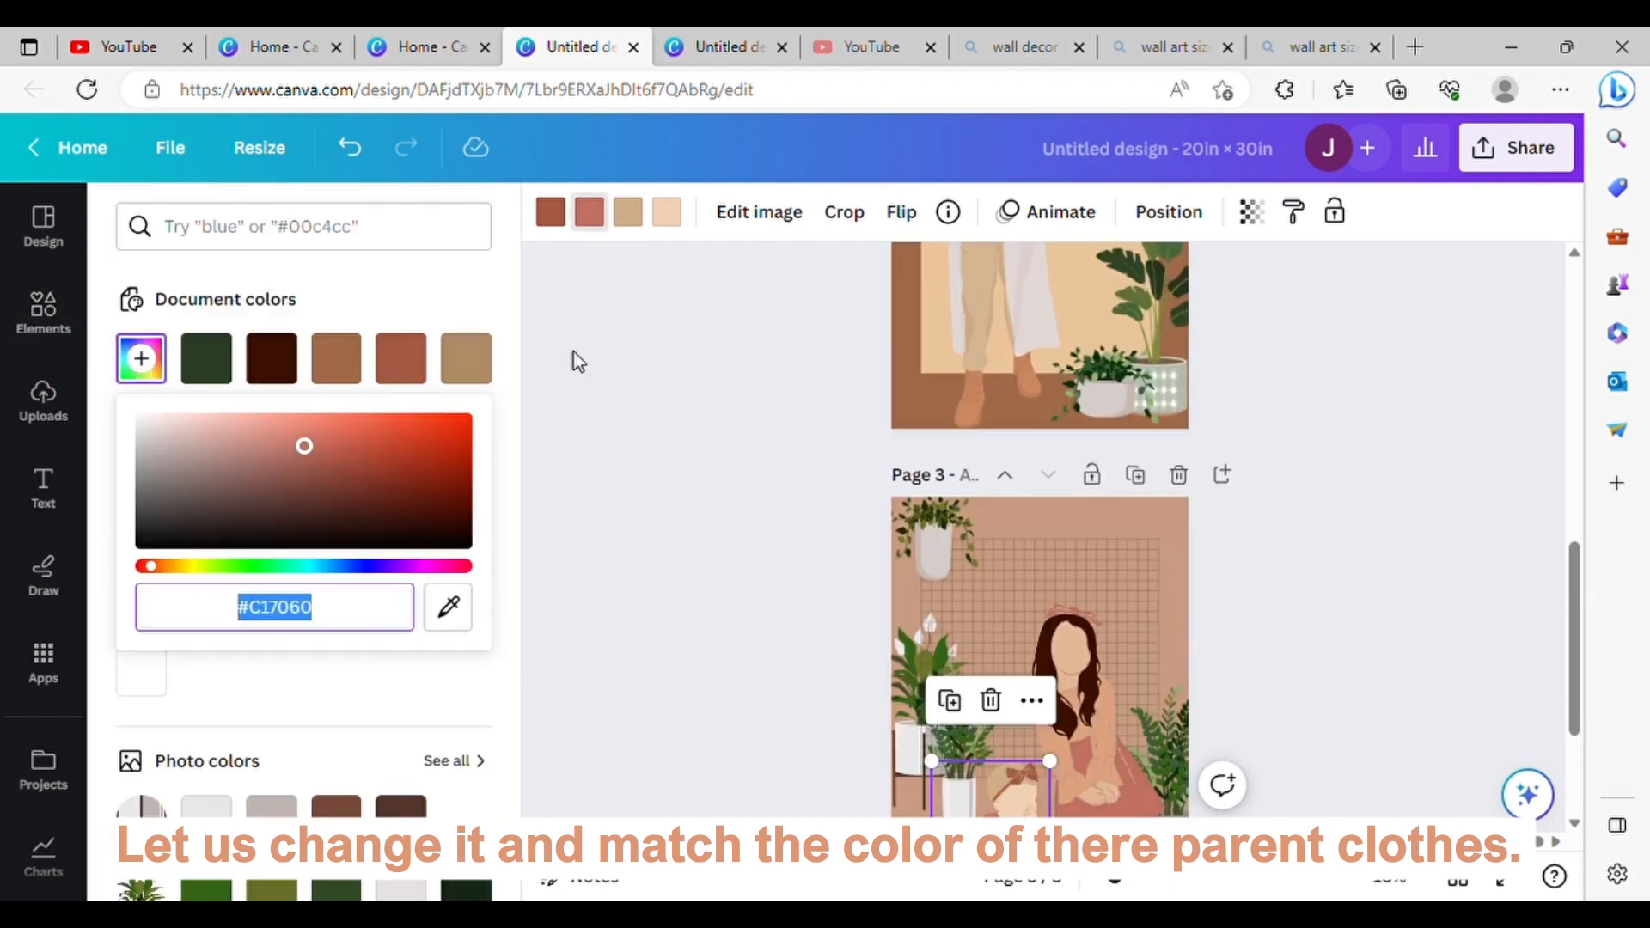
pyautogui.click(979, 317)
pyautogui.scroll(-2, 890, 499)
pyautogui.scroll(1, 887, 513)
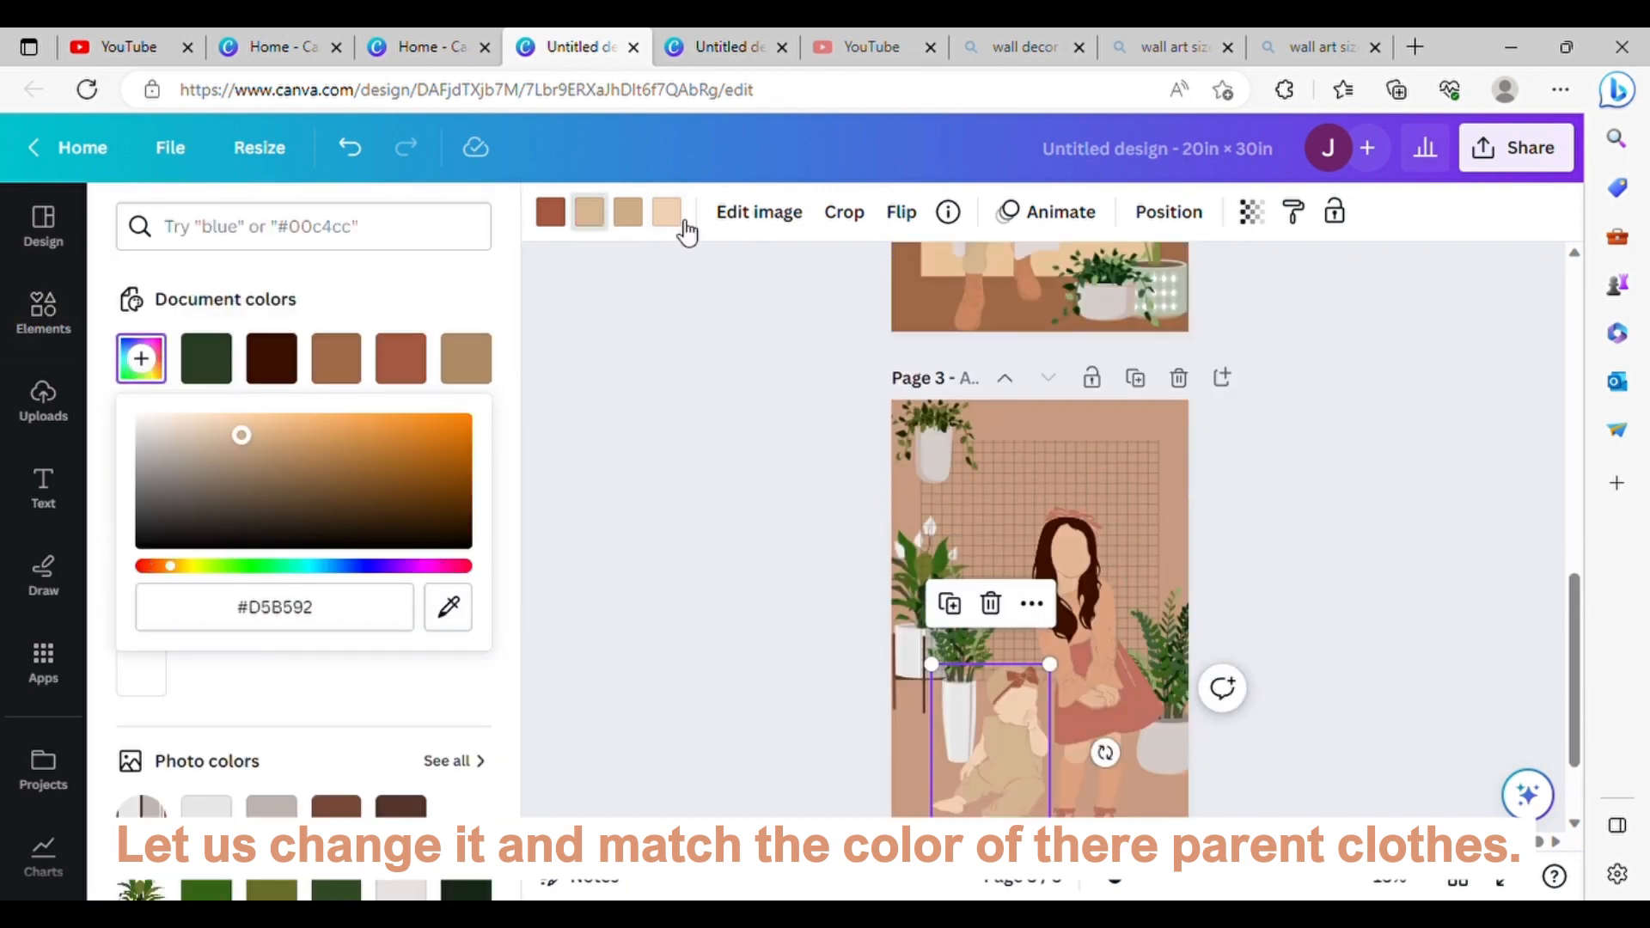
# Step: Recolour the baby's skin to #E4AA91, sampled from the man's face on page 2
pyautogui.click(674, 219)
pyautogui.click(159, 363)
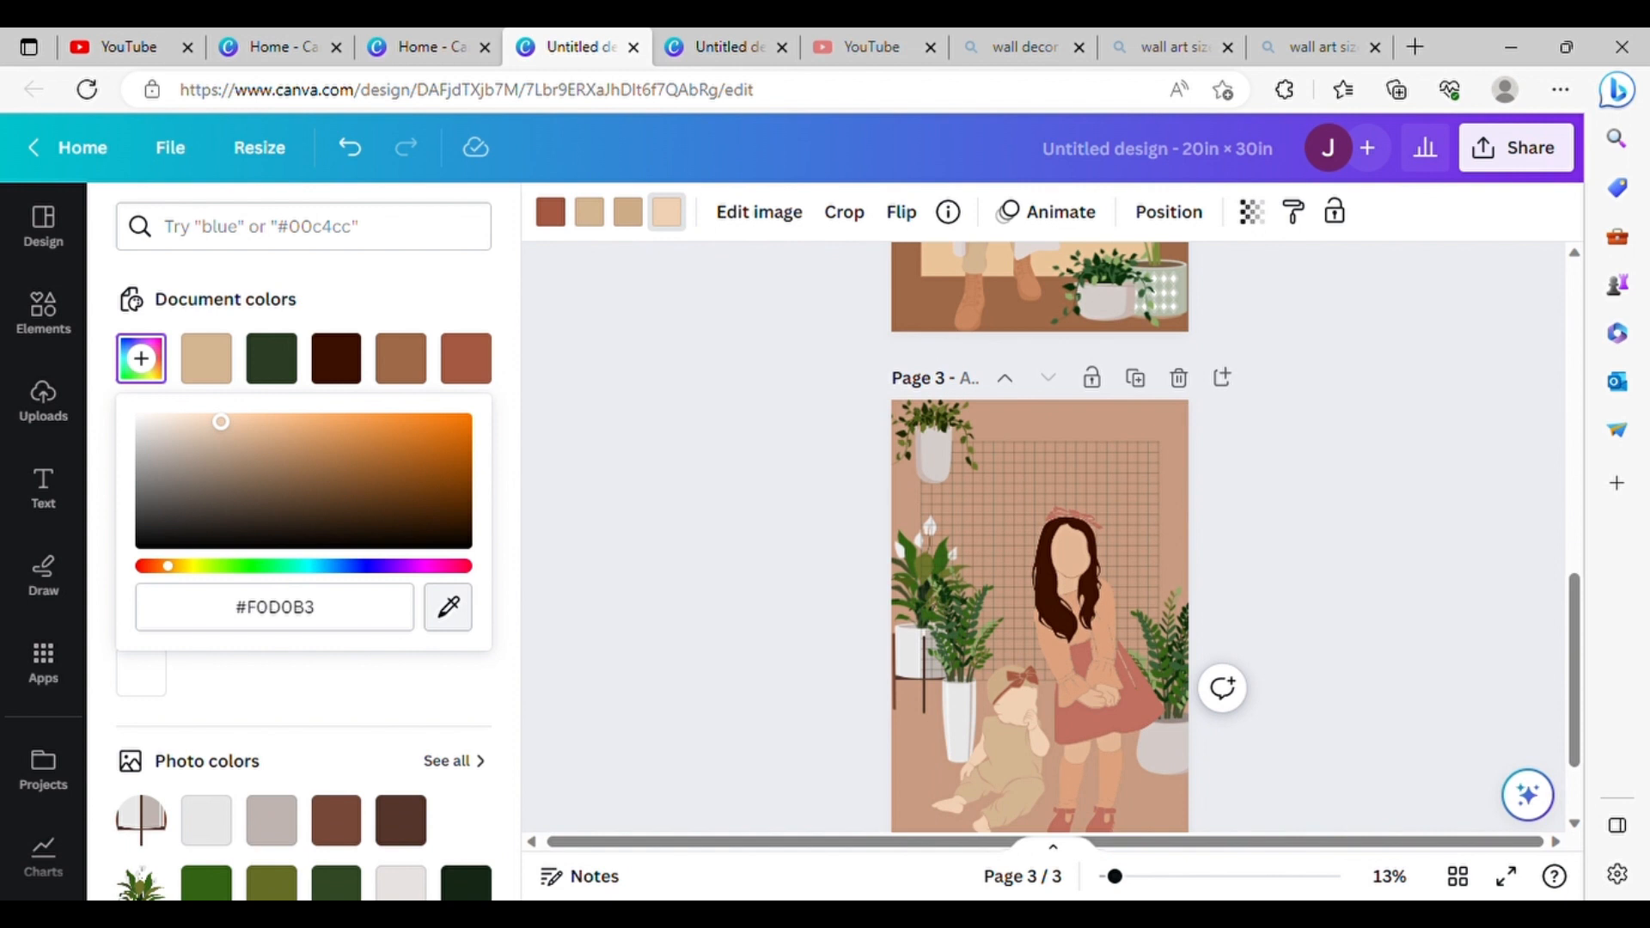
pyautogui.click(964, 483)
pyautogui.scroll(3, 1558, 472)
pyautogui.scroll(-3, 1568, 578)
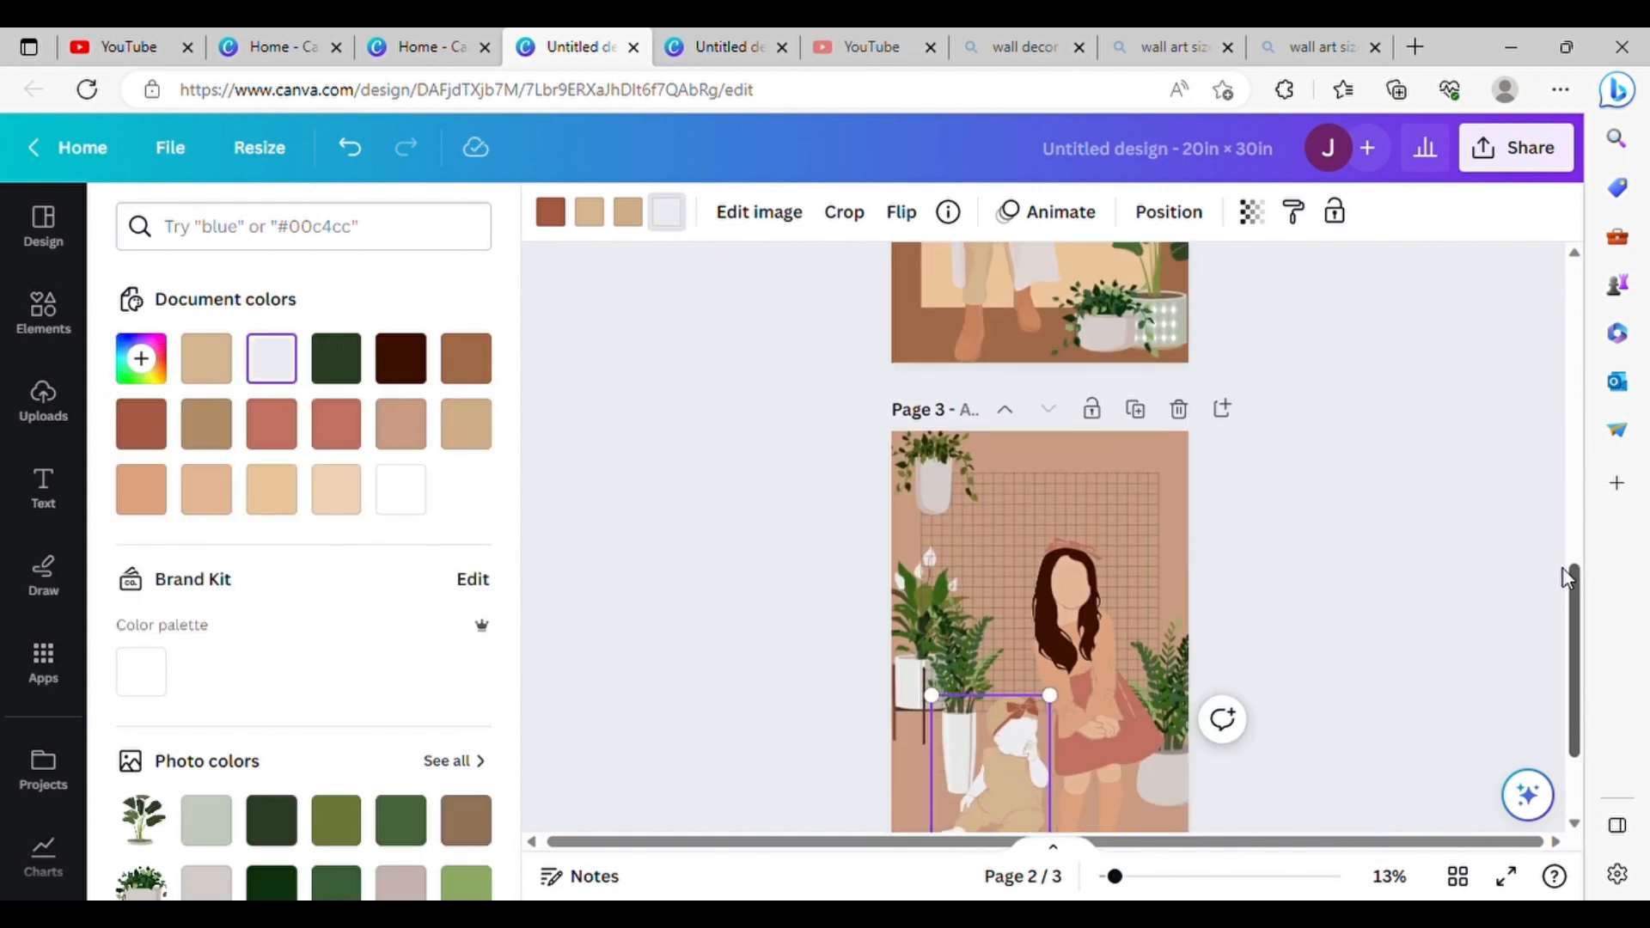
pyautogui.scroll(3, 1572, 579)
pyautogui.click(141, 358)
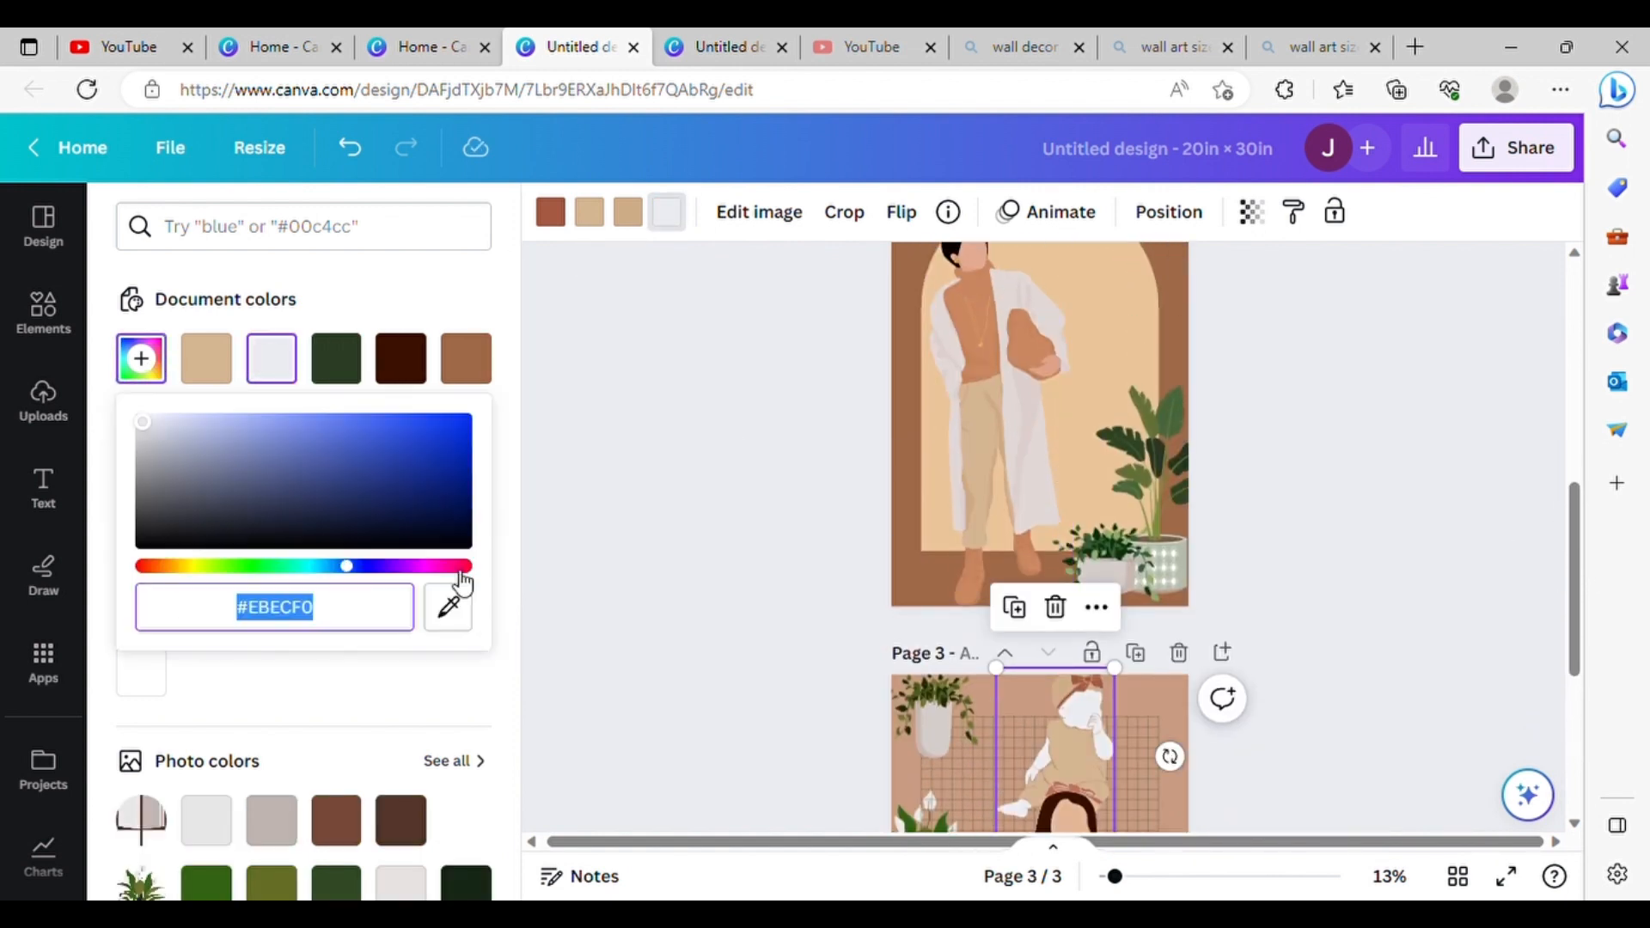
pyautogui.click(969, 272)
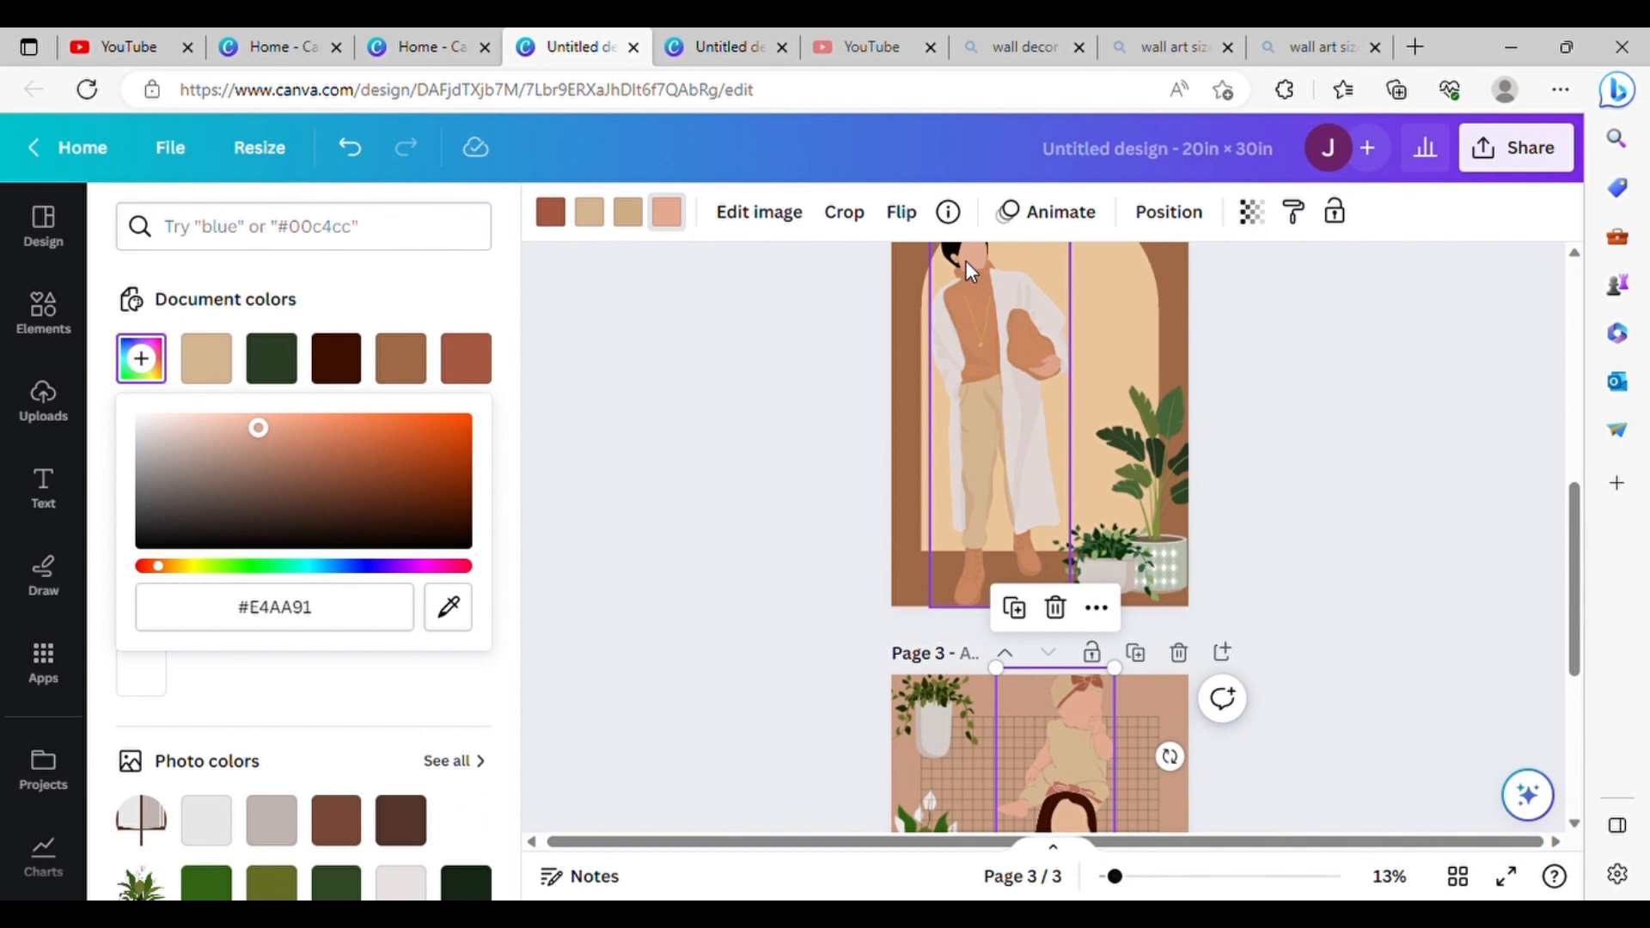
# Step: Recolour the baby's hair bow to #E1D8D6, sampled from the man's coat on page 2
pyautogui.click(557, 224)
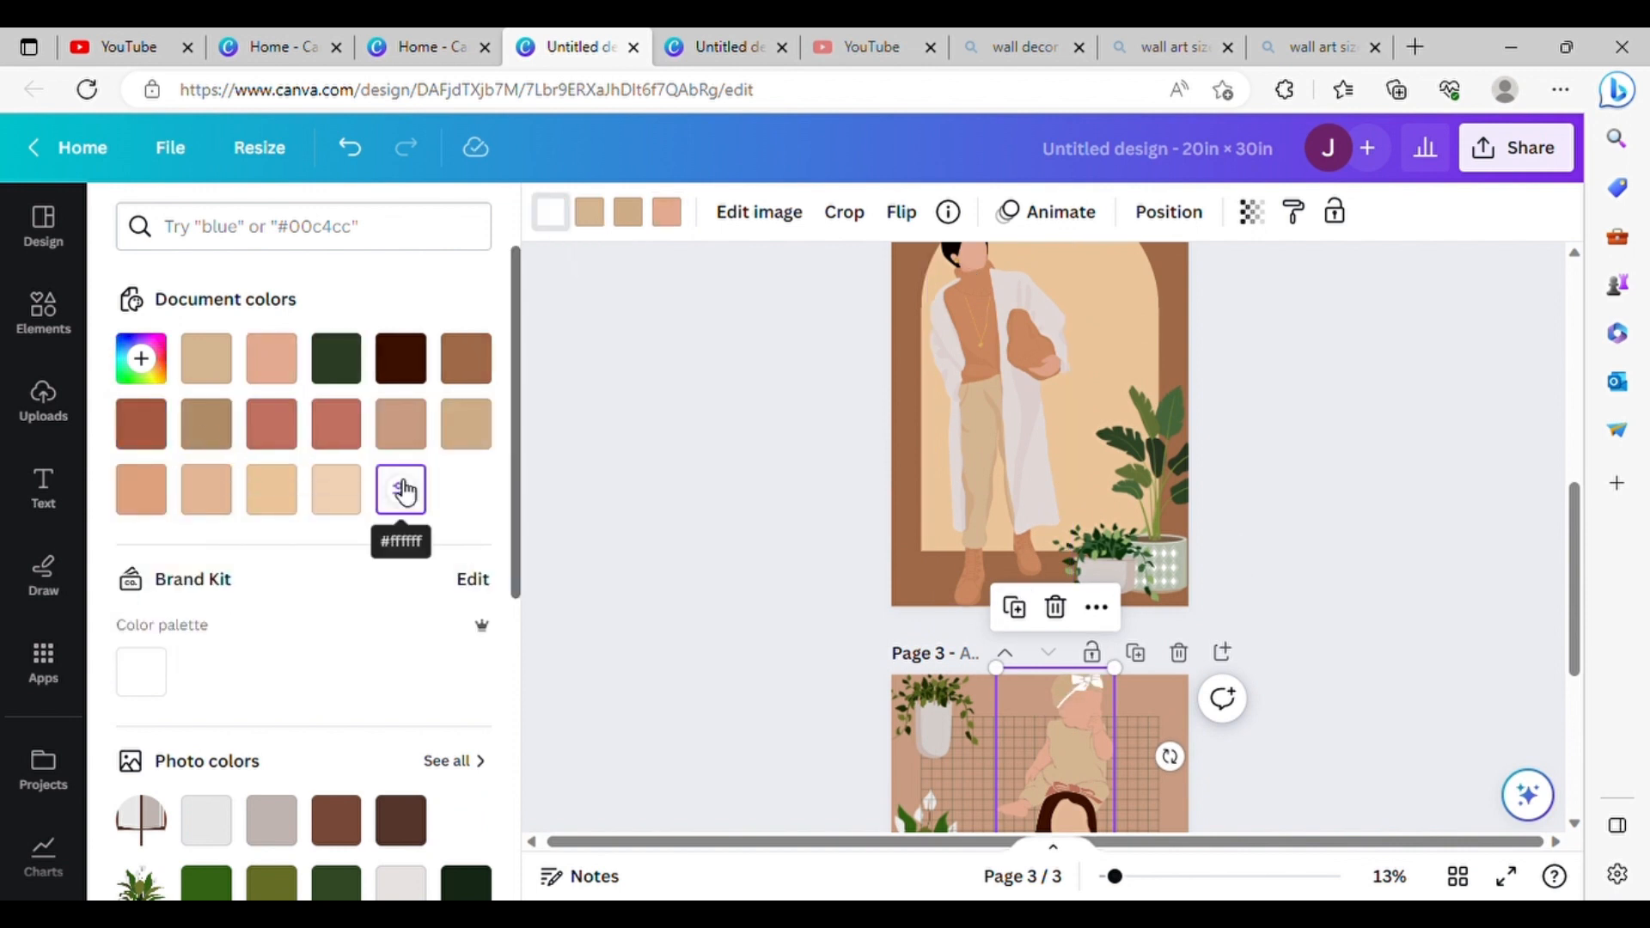
pyautogui.click(141, 358)
pyautogui.click(452, 610)
pyautogui.click(1038, 513)
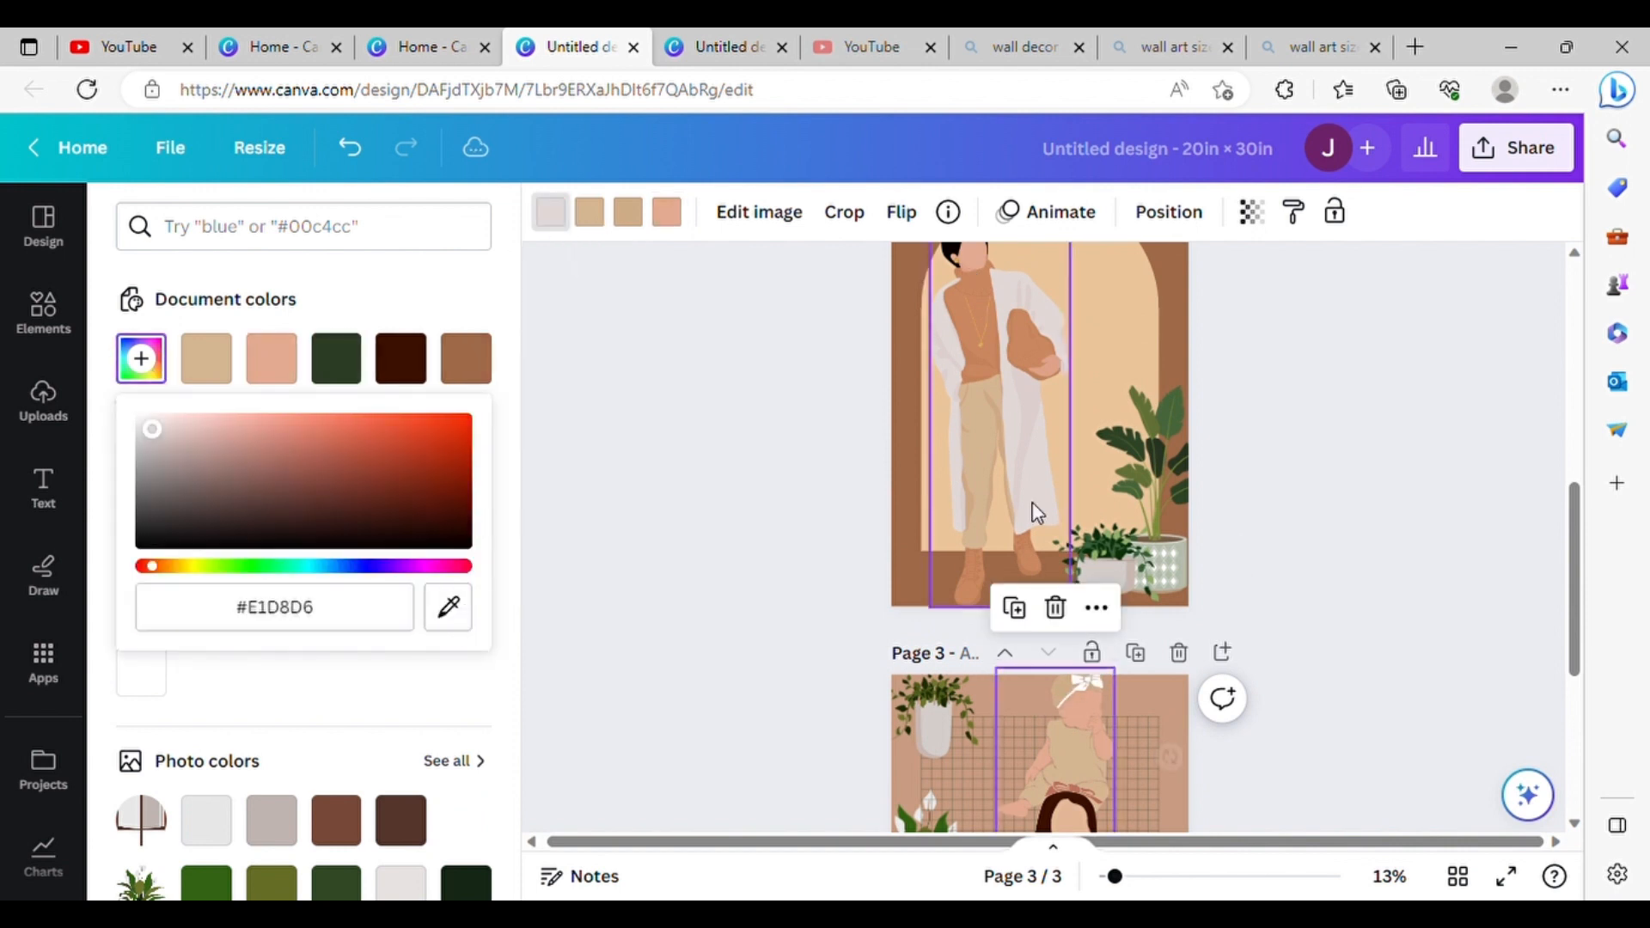
# Step: Recolour the baby's romper to #CA8860, sampled from the man's sweater on page 2
pyautogui.click(593, 218)
pyautogui.click(141, 359)
pyautogui.click(449, 609)
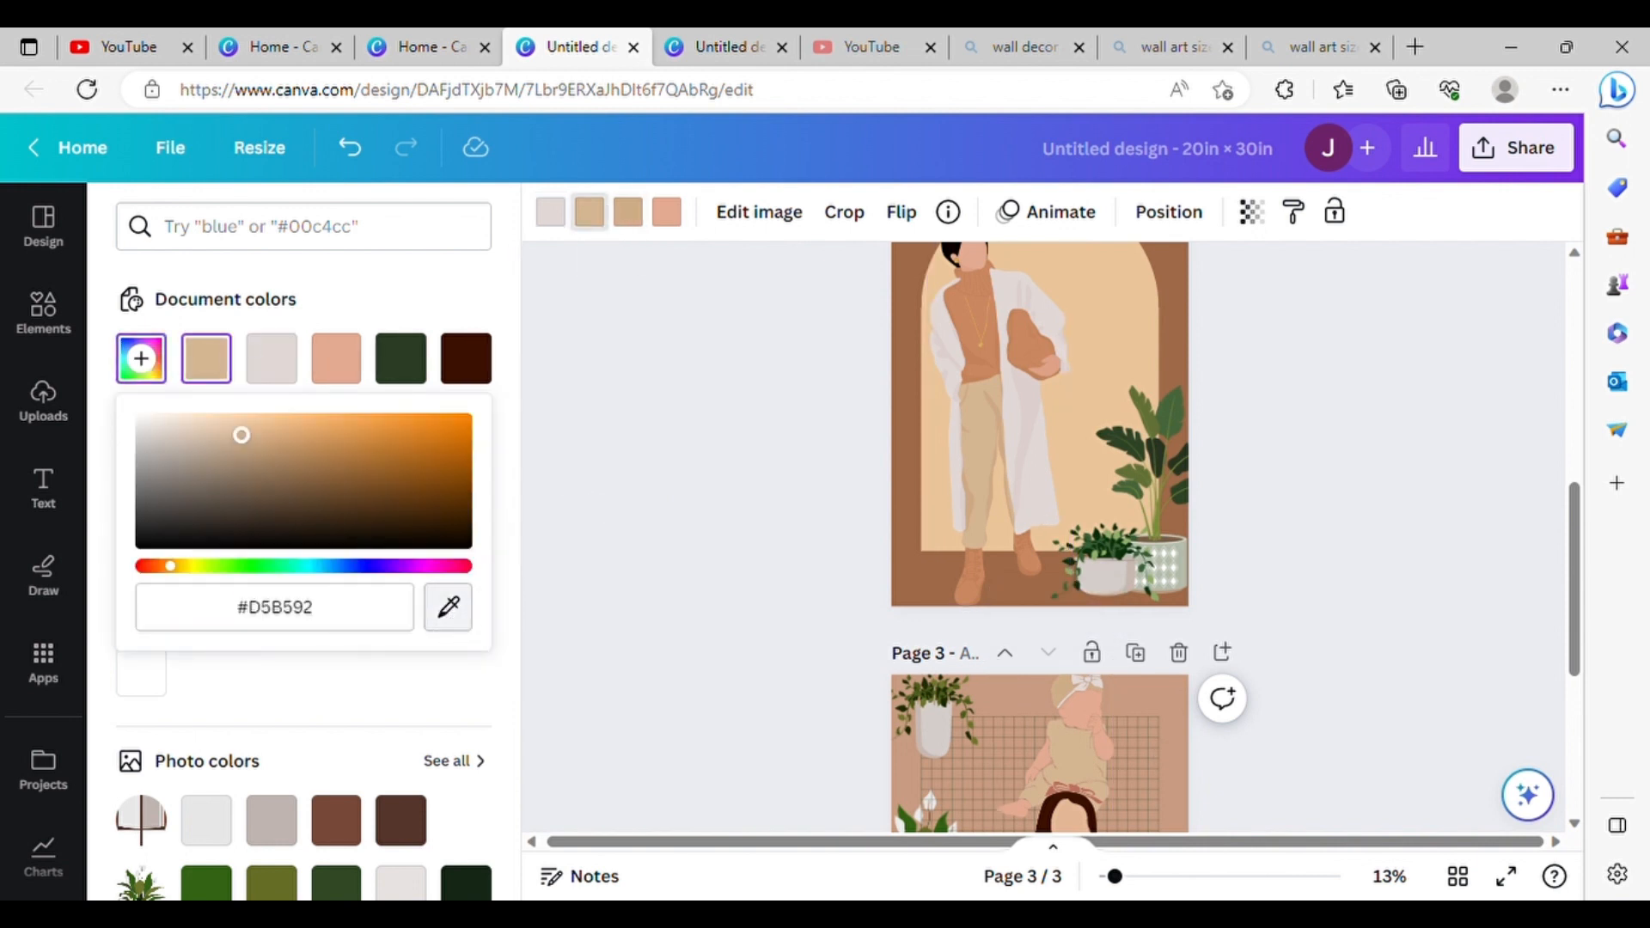
pyautogui.click(985, 372)
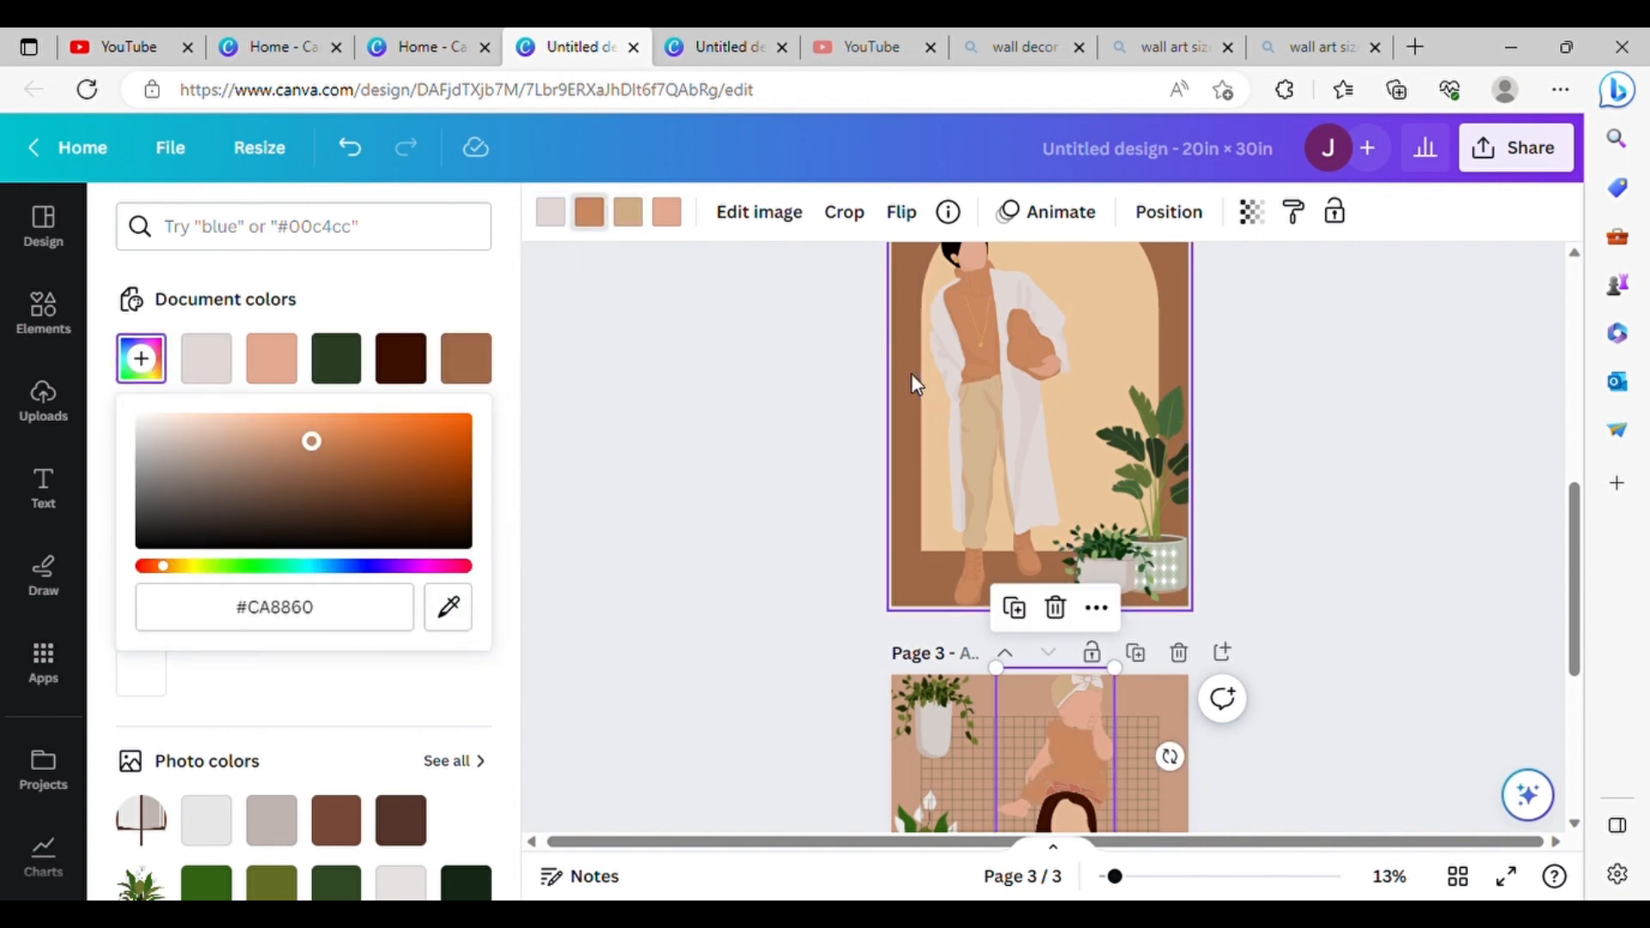
# Step: Move the baby down to the floor of page 3, beside the seated girl's legs
pyautogui.scroll(-2, 1042, 607)
pyautogui.moveTo(1092, 490); pyautogui.dragTo(1031, 670)
pyautogui.scroll(-2, 993, 646)
# Step: Move the kids' page up one position so it comes before the man's page
pyautogui.click(1091, 611)
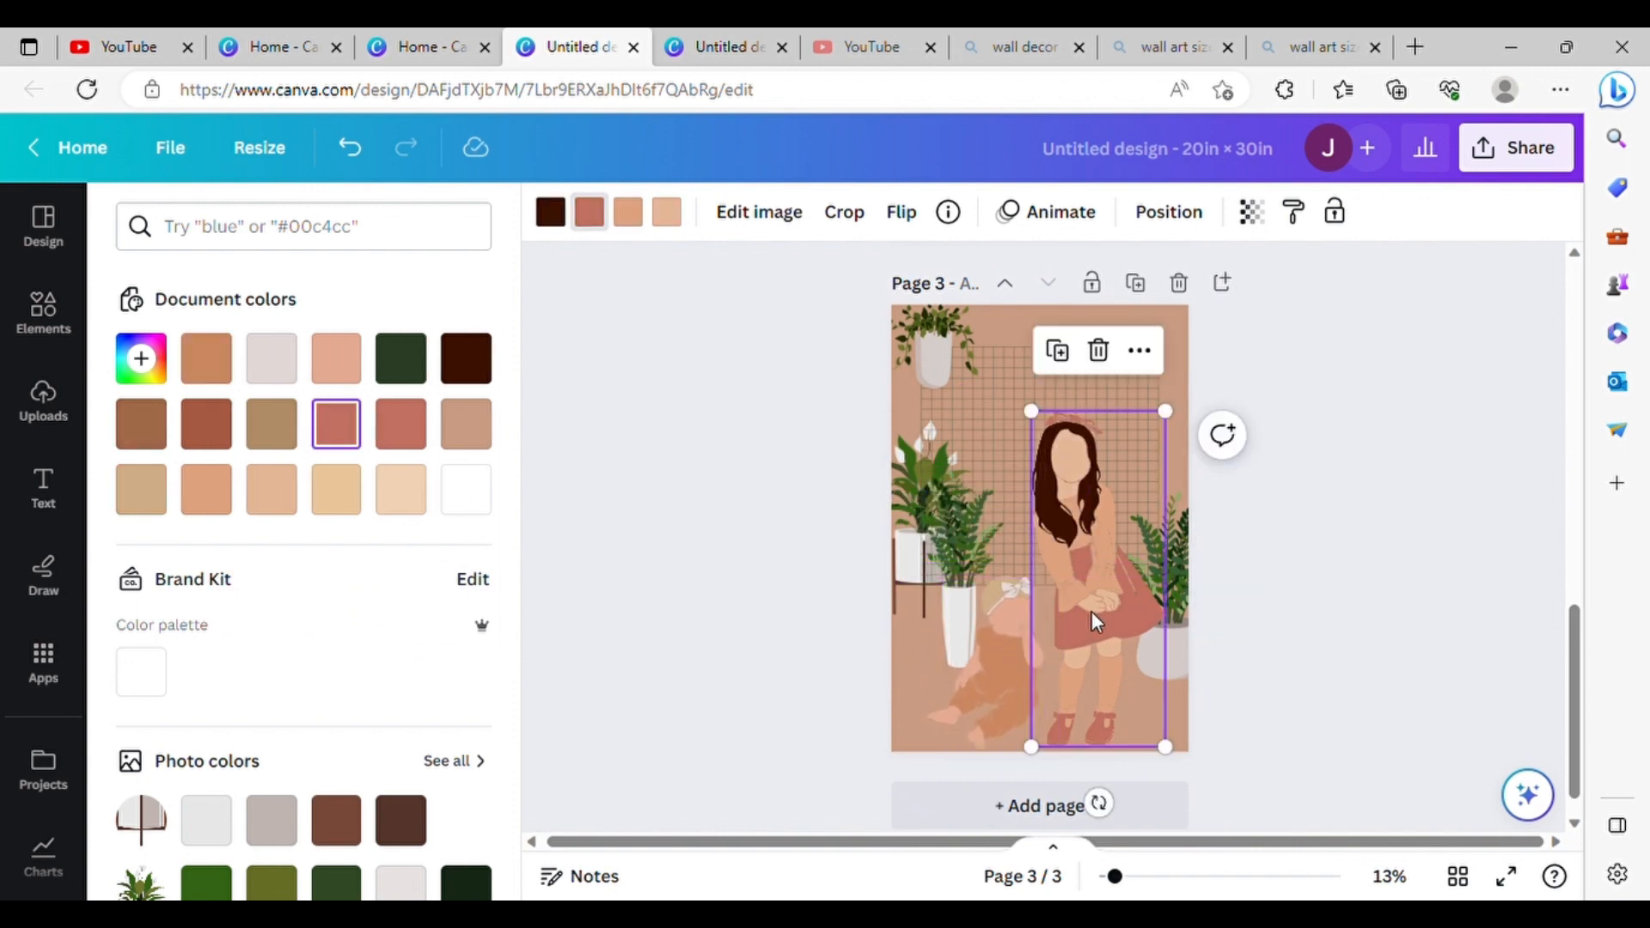
pyautogui.scroll(5, 1074, 558)
pyautogui.scroll(-5, 1070, 530)
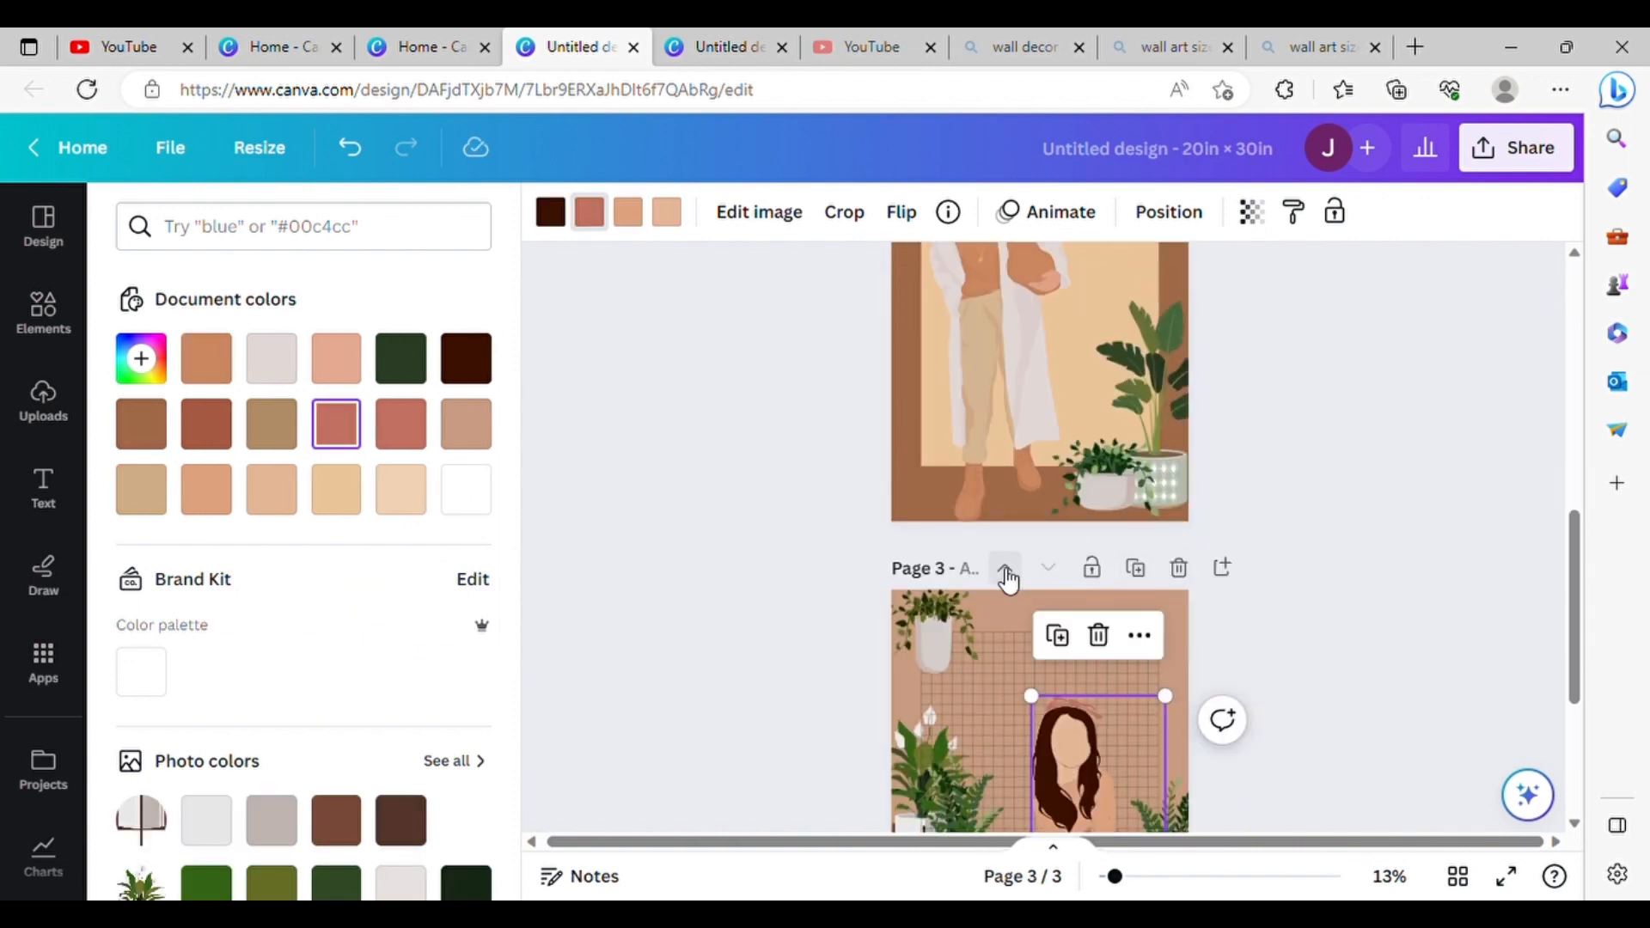
pyautogui.click(1003, 569)
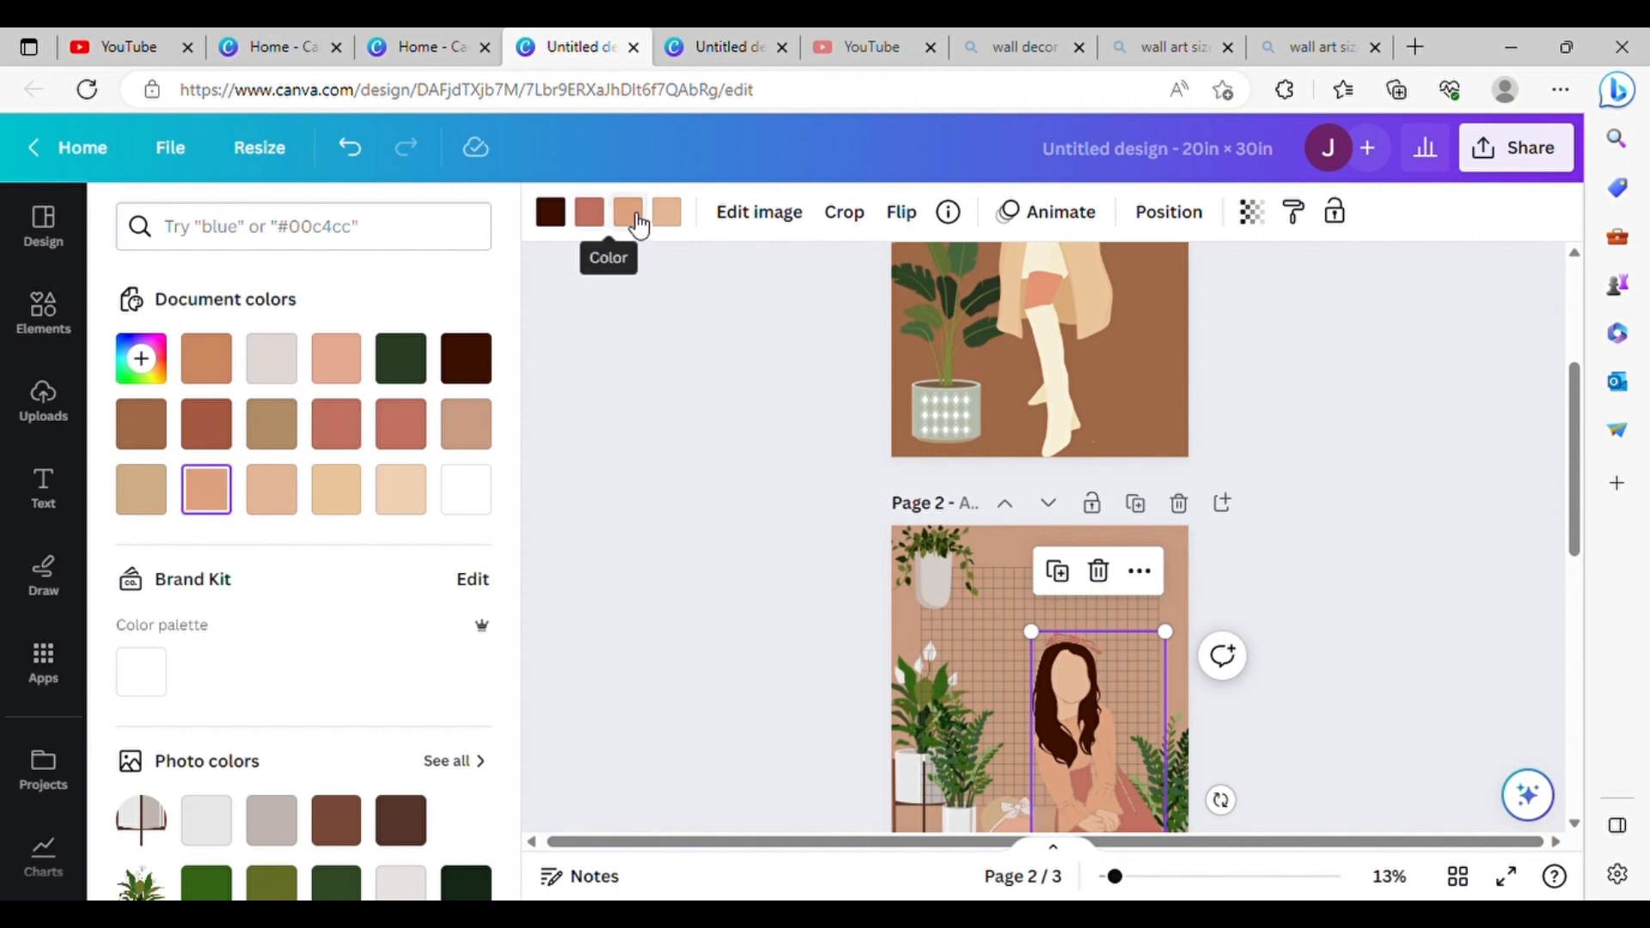
# Step: Try recolouring the girl's dress, shoes and headband dark brown #3A1100
pyautogui.scroll(-2, 739, 374)
pyautogui.click(590, 212)
pyautogui.click(467, 359)
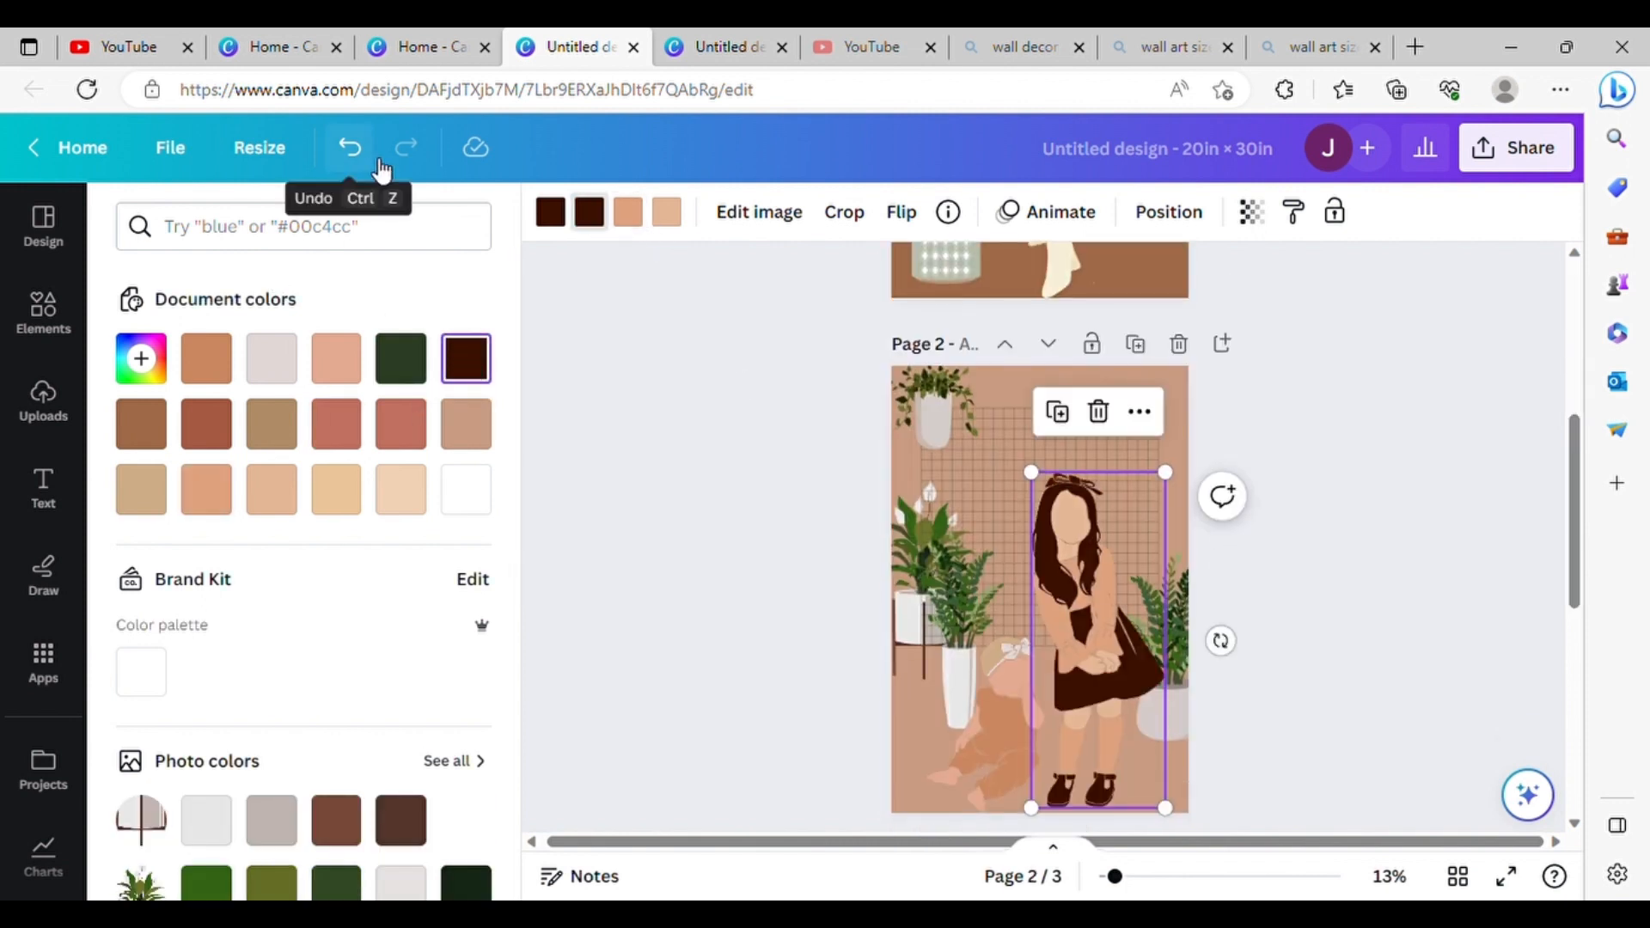
# Step: Undo the last dress recolour and change the girl's hair to black
pyautogui.click(466, 378)
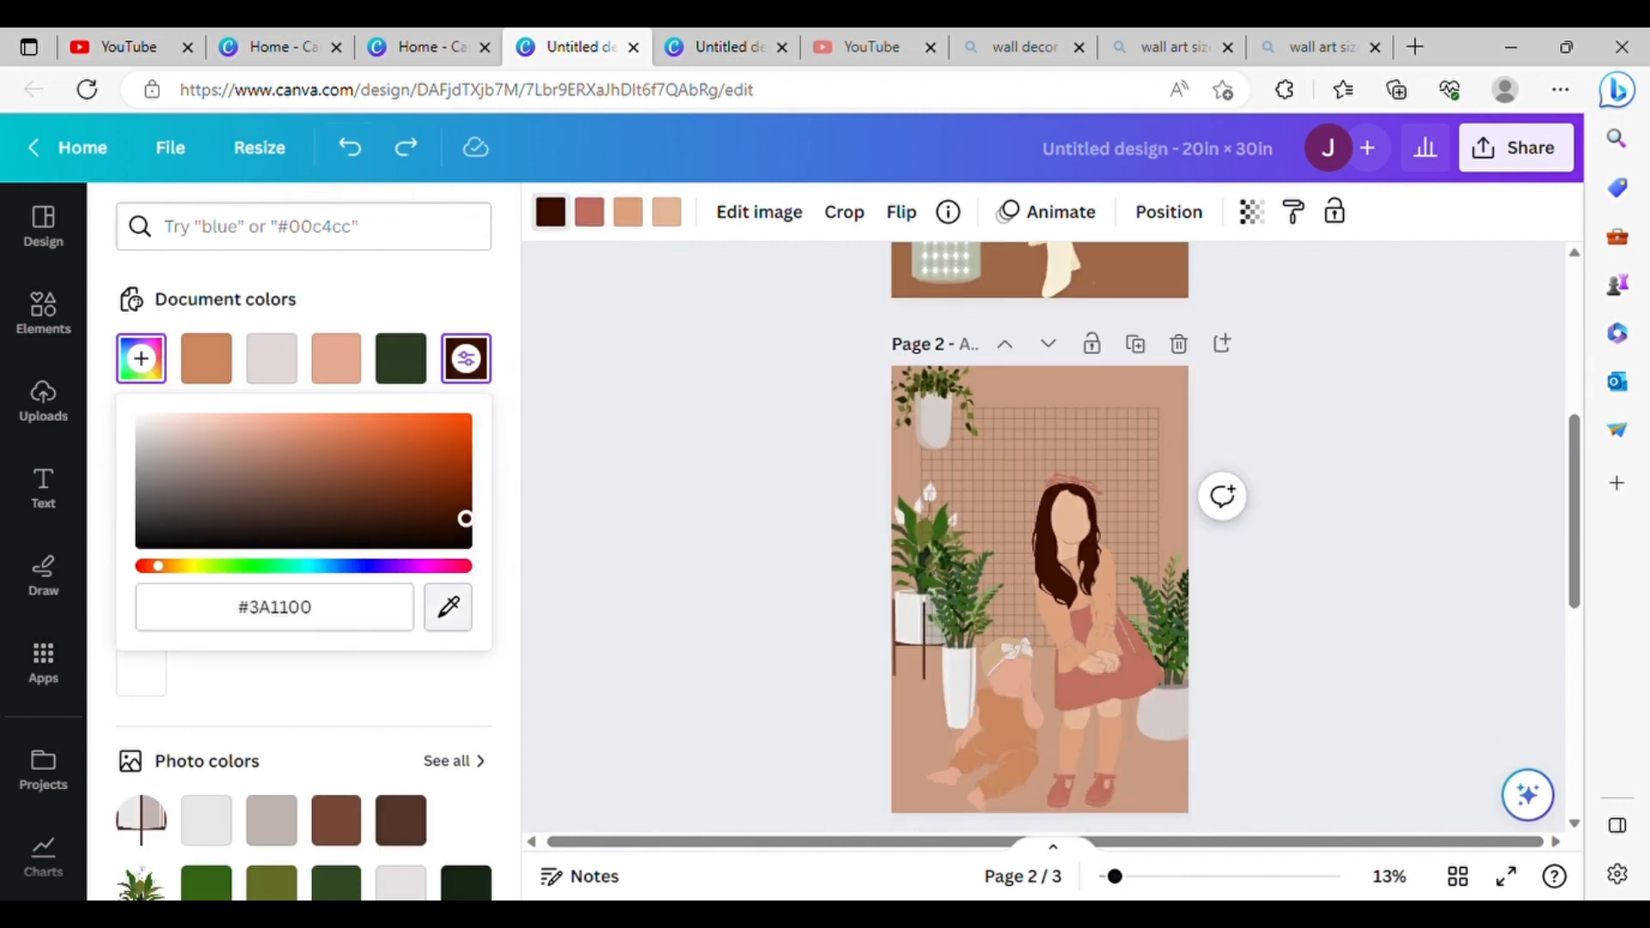
pyautogui.click(551, 212)
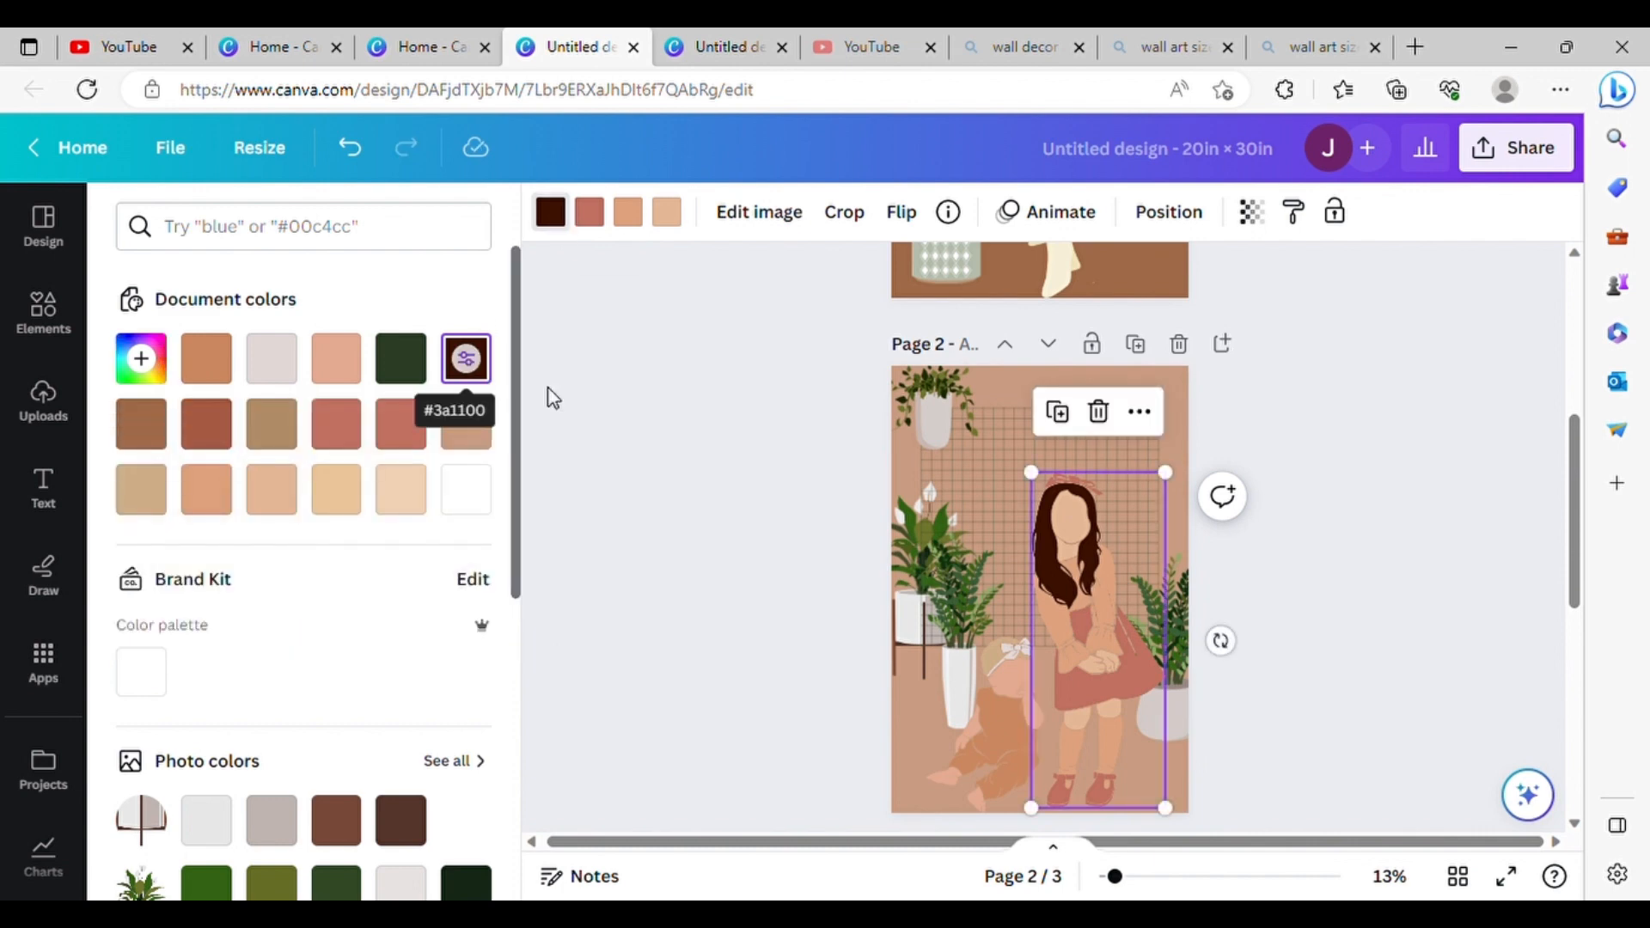
pyautogui.scroll(3, 567, 404)
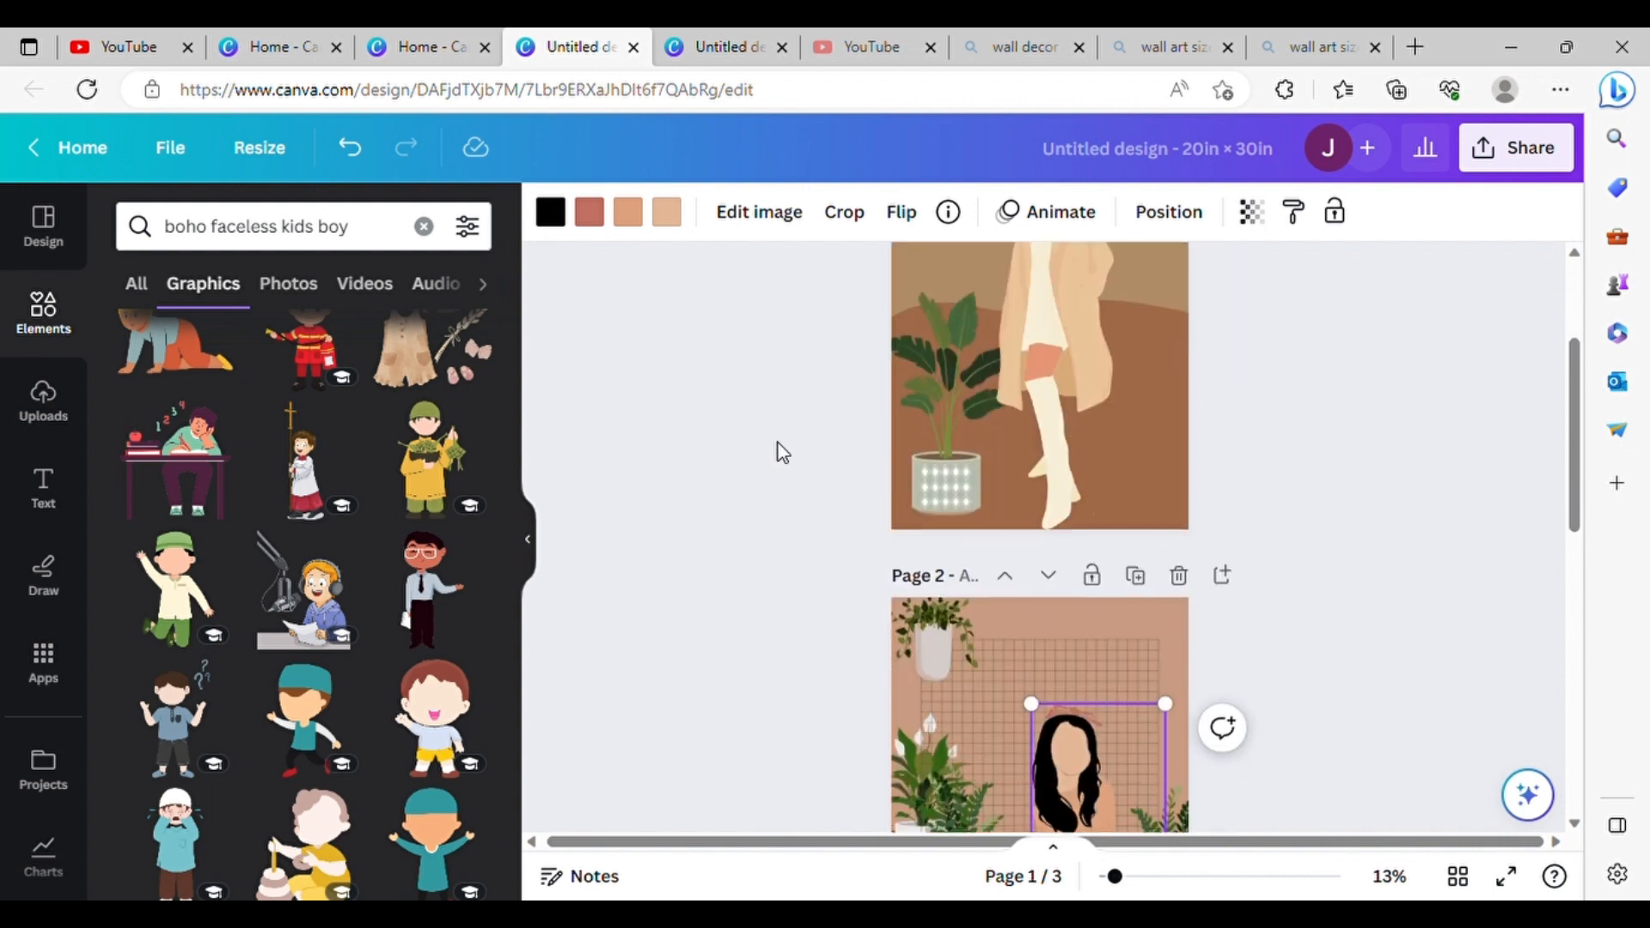
# Step: Recolour the girl's dress and shoes to #EBC59A and her blouse and socks to the cream of the woman's boots on page 1
pyautogui.click(589, 213)
pyautogui.click(141, 358)
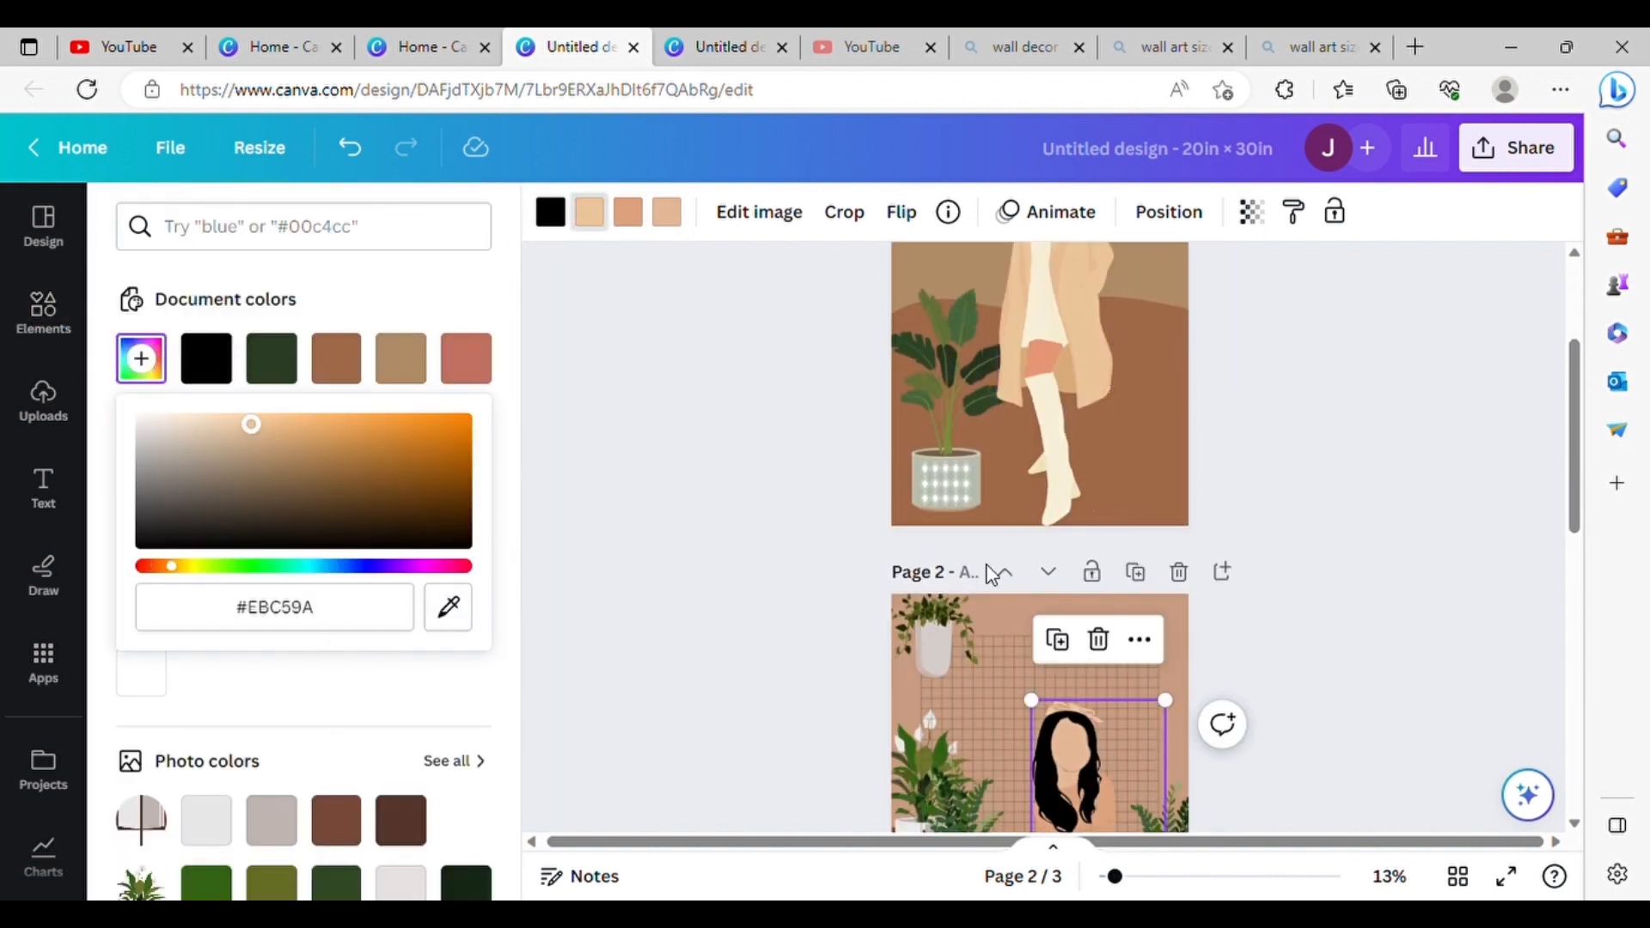
pyautogui.scroll(-2, 806, 512)
pyautogui.click(141, 358)
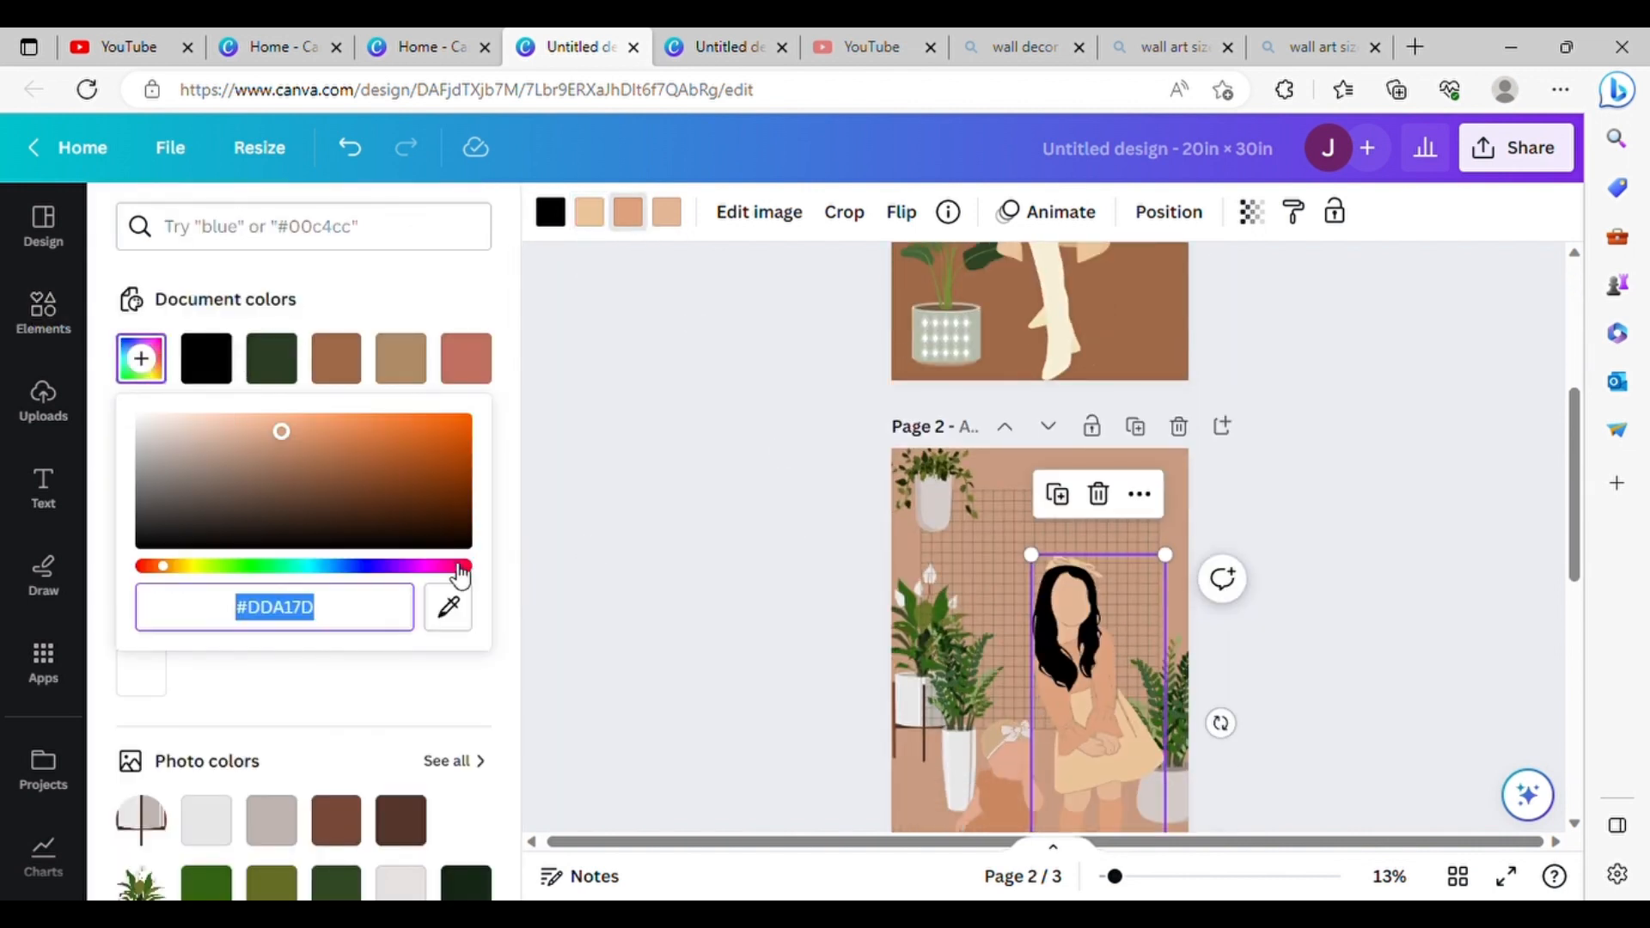
pyautogui.click(1068, 311)
pyautogui.click(1315, 438)
# Step: Shrink the girl on page 2 slightly and reposition her beside the baby
pyautogui.scroll(-2, 1315, 438)
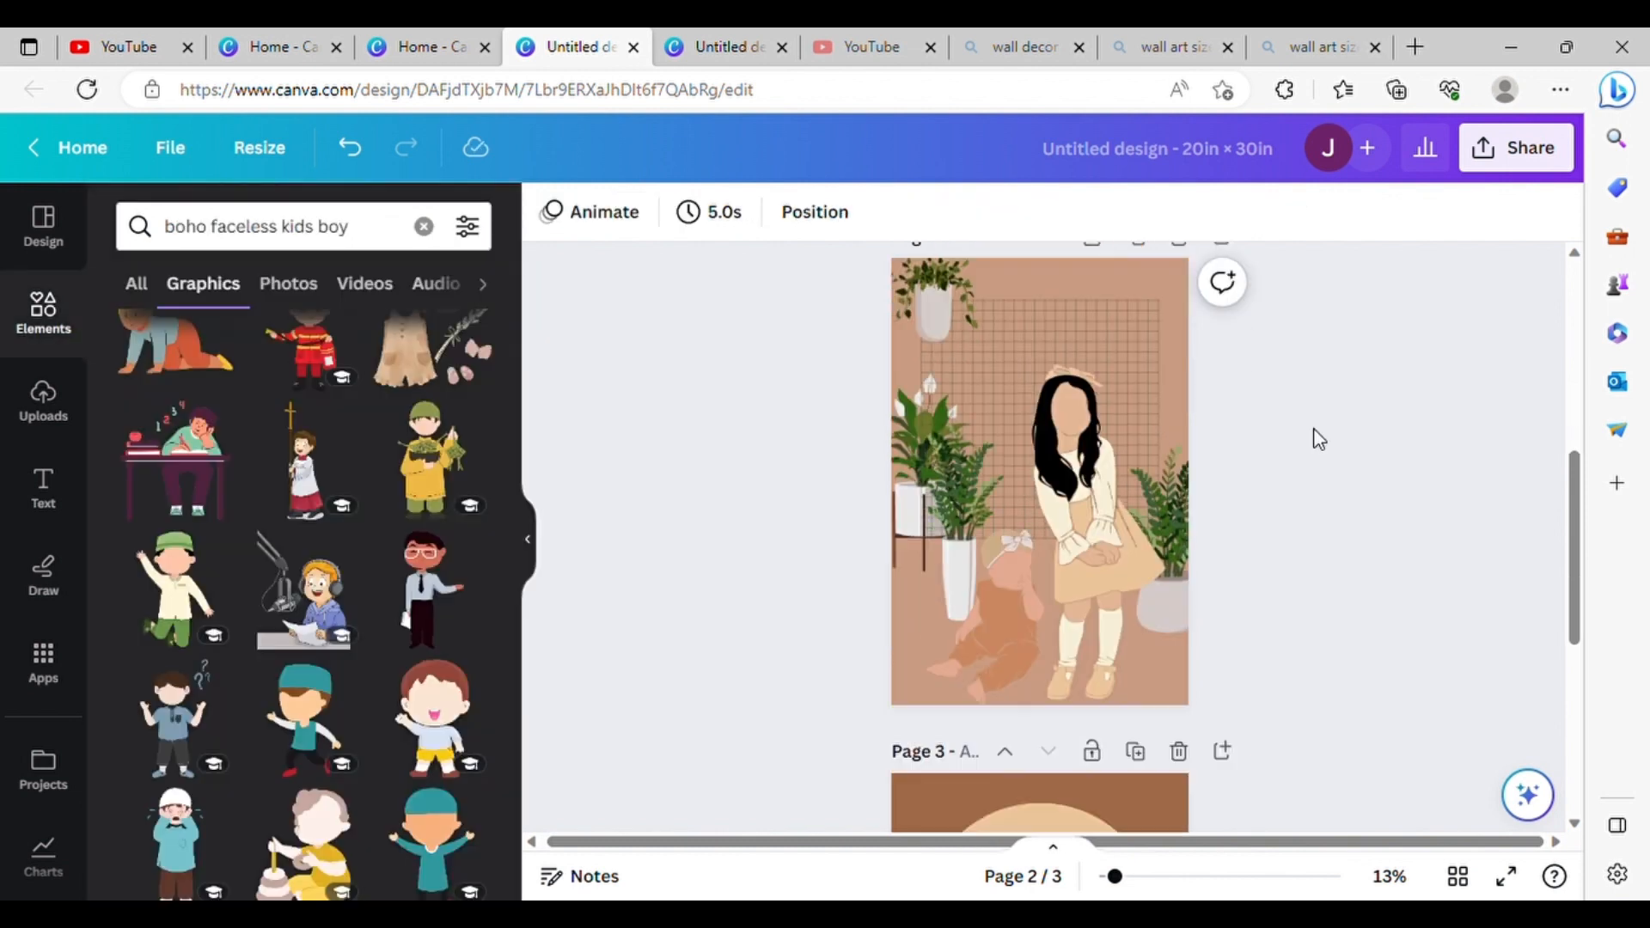
pyautogui.moveTo(1121, 492); pyautogui.dragTo(1121, 491)
pyautogui.moveTo(1031, 344); pyautogui.dragTo(1038, 360)
pyautogui.moveTo(1080, 476); pyautogui.dragTo(1076, 487)
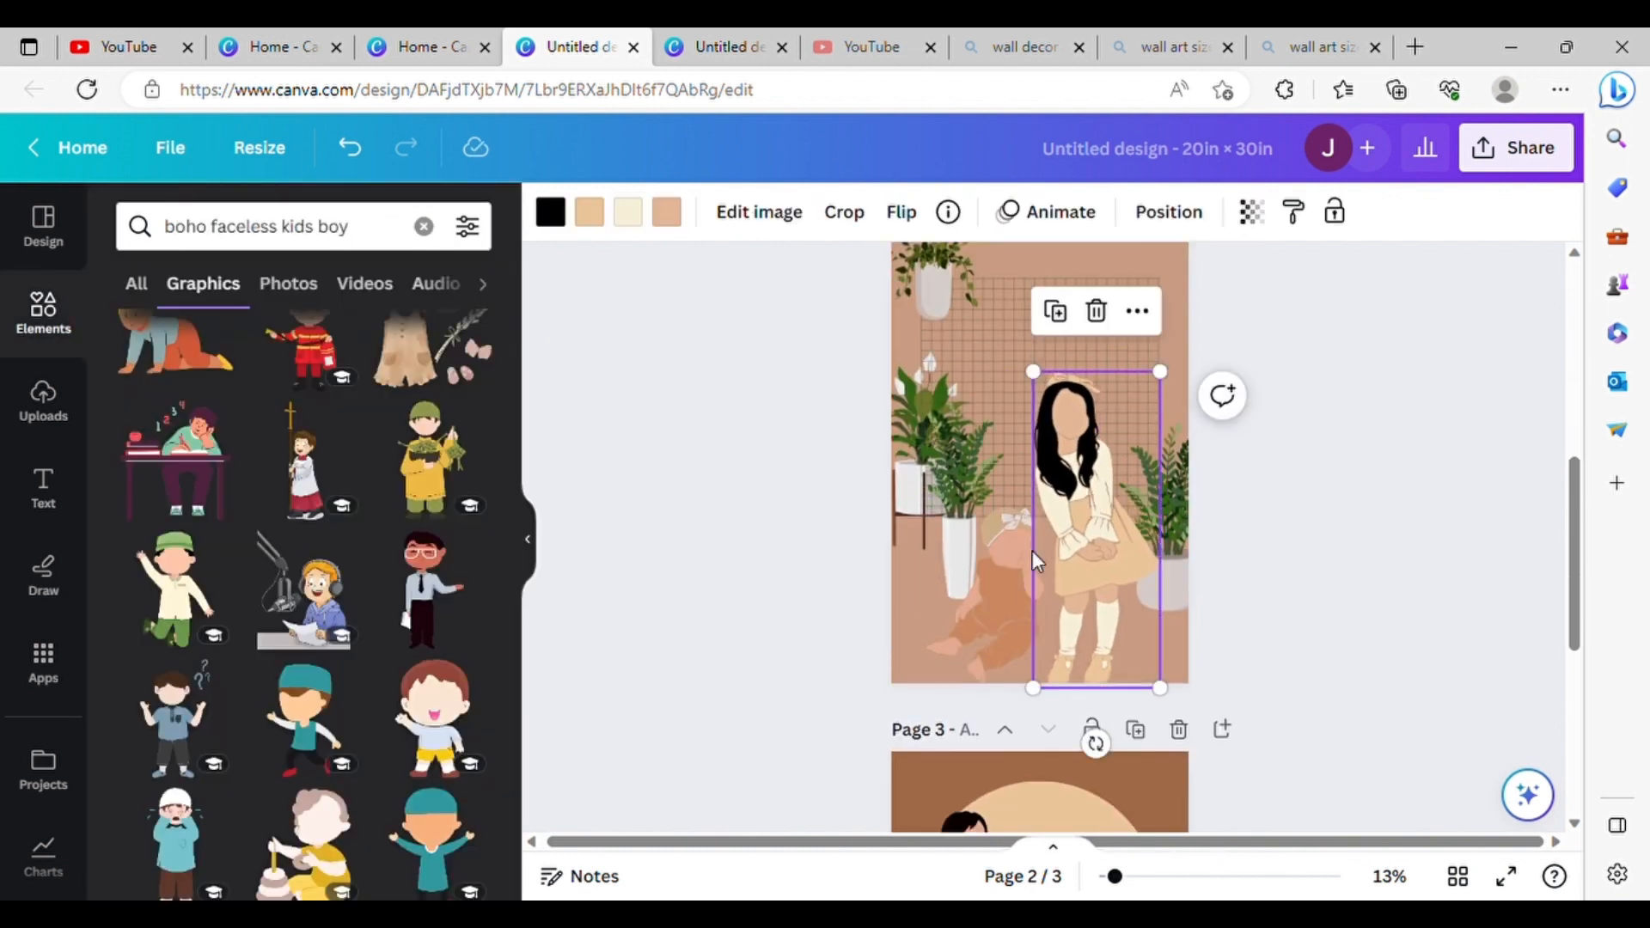
# Step: Shrink the baby slightly and shift it right, and move the girl up and slightly right
pyautogui.click(1012, 564)
pyautogui.moveTo(926, 508); pyautogui.dragTo(941, 527)
pyautogui.moveTo(1020, 573); pyautogui.dragTo(1115, 533)
pyautogui.click(1018, 592)
pyautogui.moveTo(943, 536); pyautogui.dragTo(939, 542)
pyautogui.moveTo(1024, 593); pyautogui.dragTo(1038, 596)
# Step: Recolour the background of page 2 with the reddish brown from the plant stand's photo colours
pyautogui.click(906, 326)
pyautogui.click(550, 212)
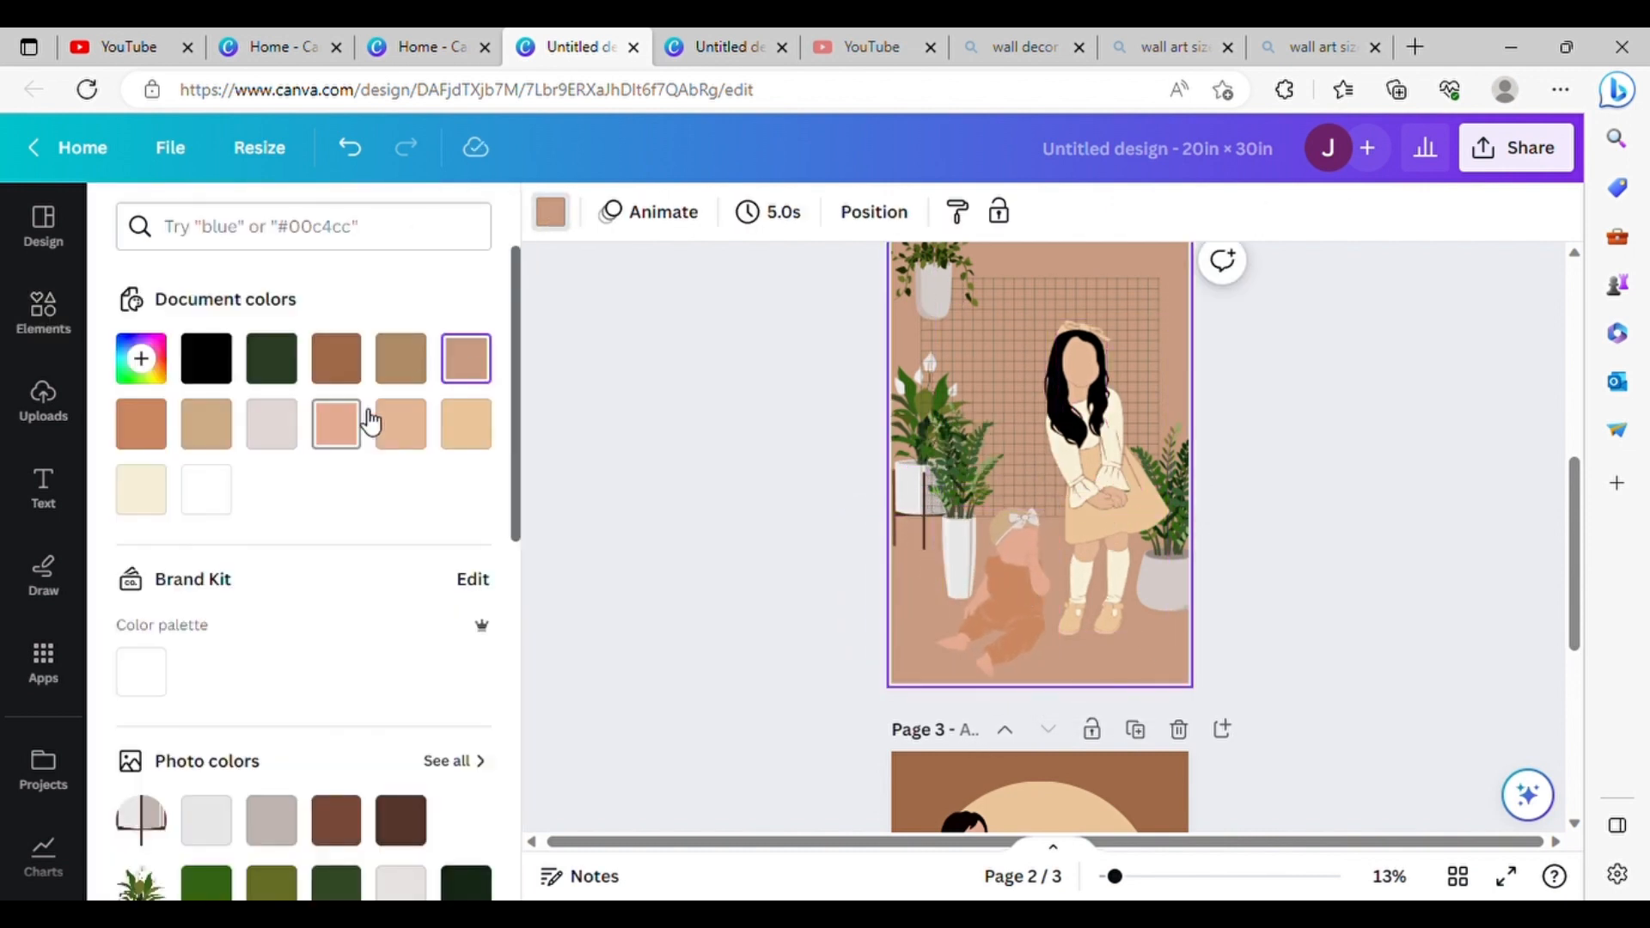
pyautogui.click(464, 423)
pyautogui.click(272, 422)
pyautogui.scroll(-2, 247, 391)
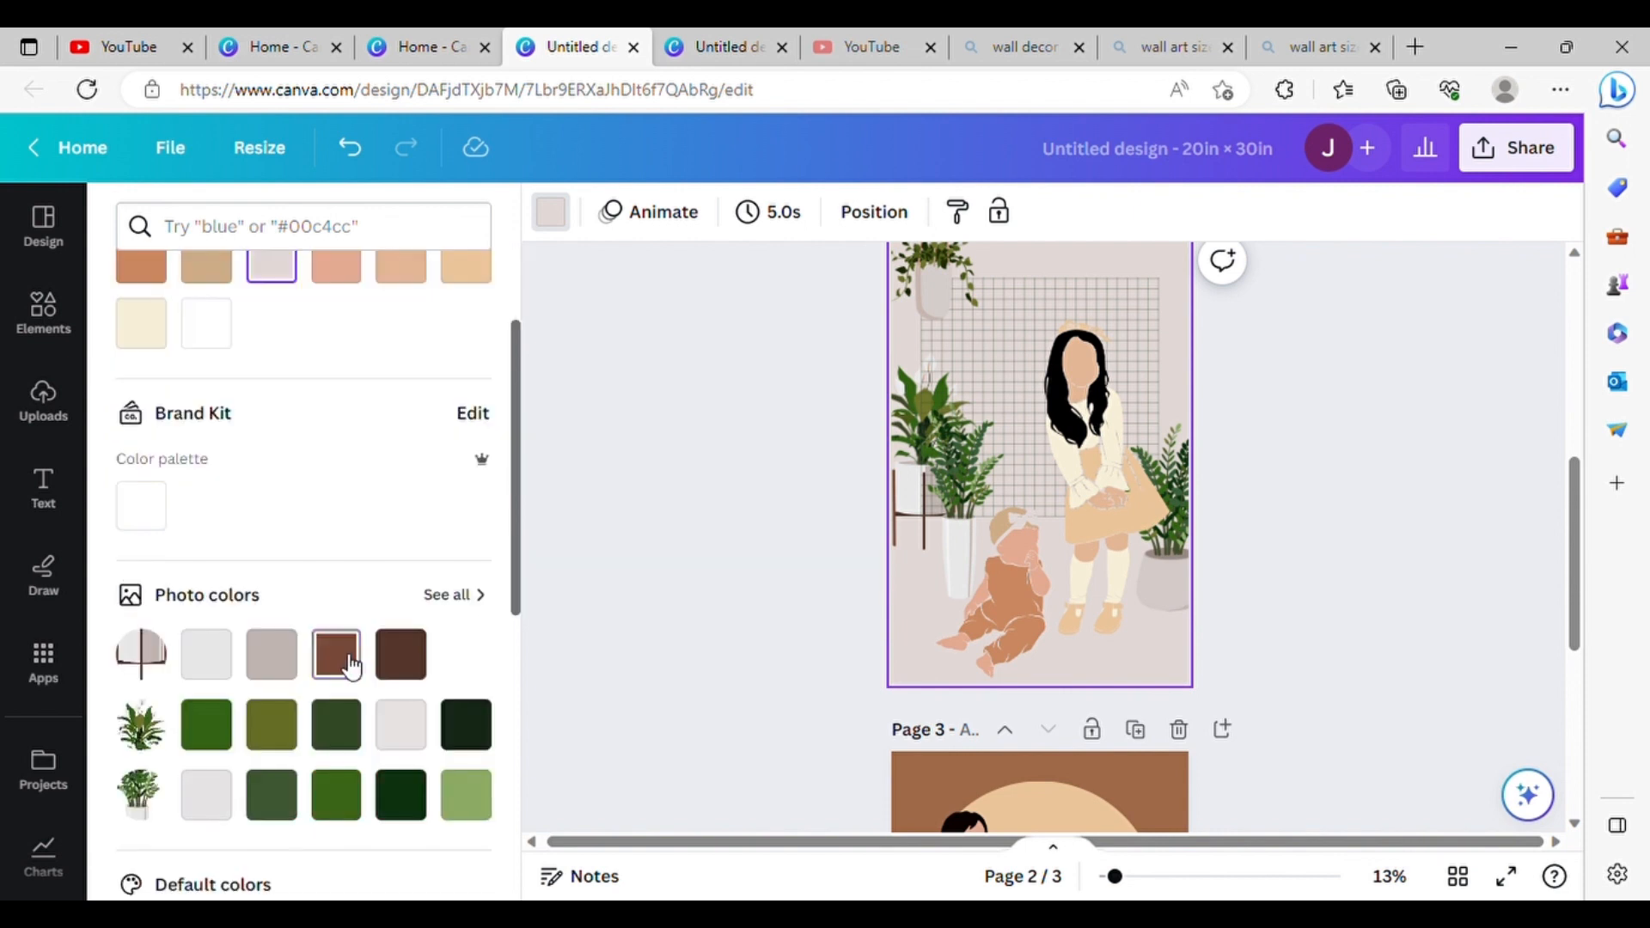
pyautogui.click(336, 653)
pyautogui.click(781, 541)
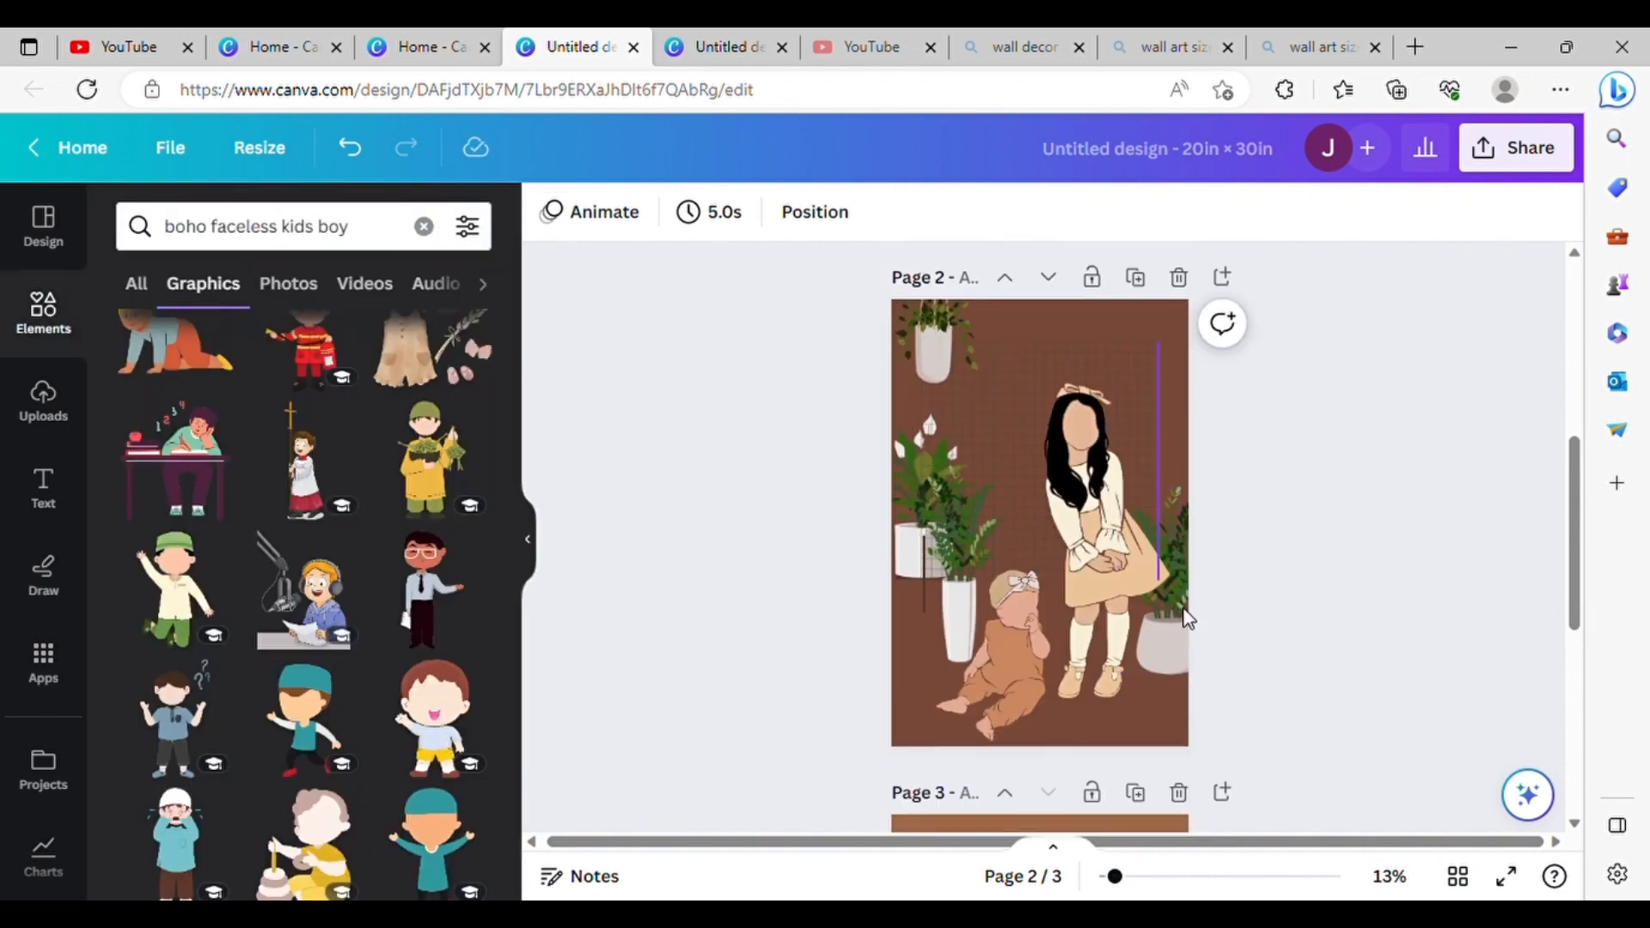
# Step: Raise the potted plant at the right edge of page 2 and nudge the girl down slightly
pyautogui.moveTo(1190, 628); pyautogui.dragTo(1196, 565)
pyautogui.moveTo(1111, 534); pyautogui.dragTo(1111, 547)
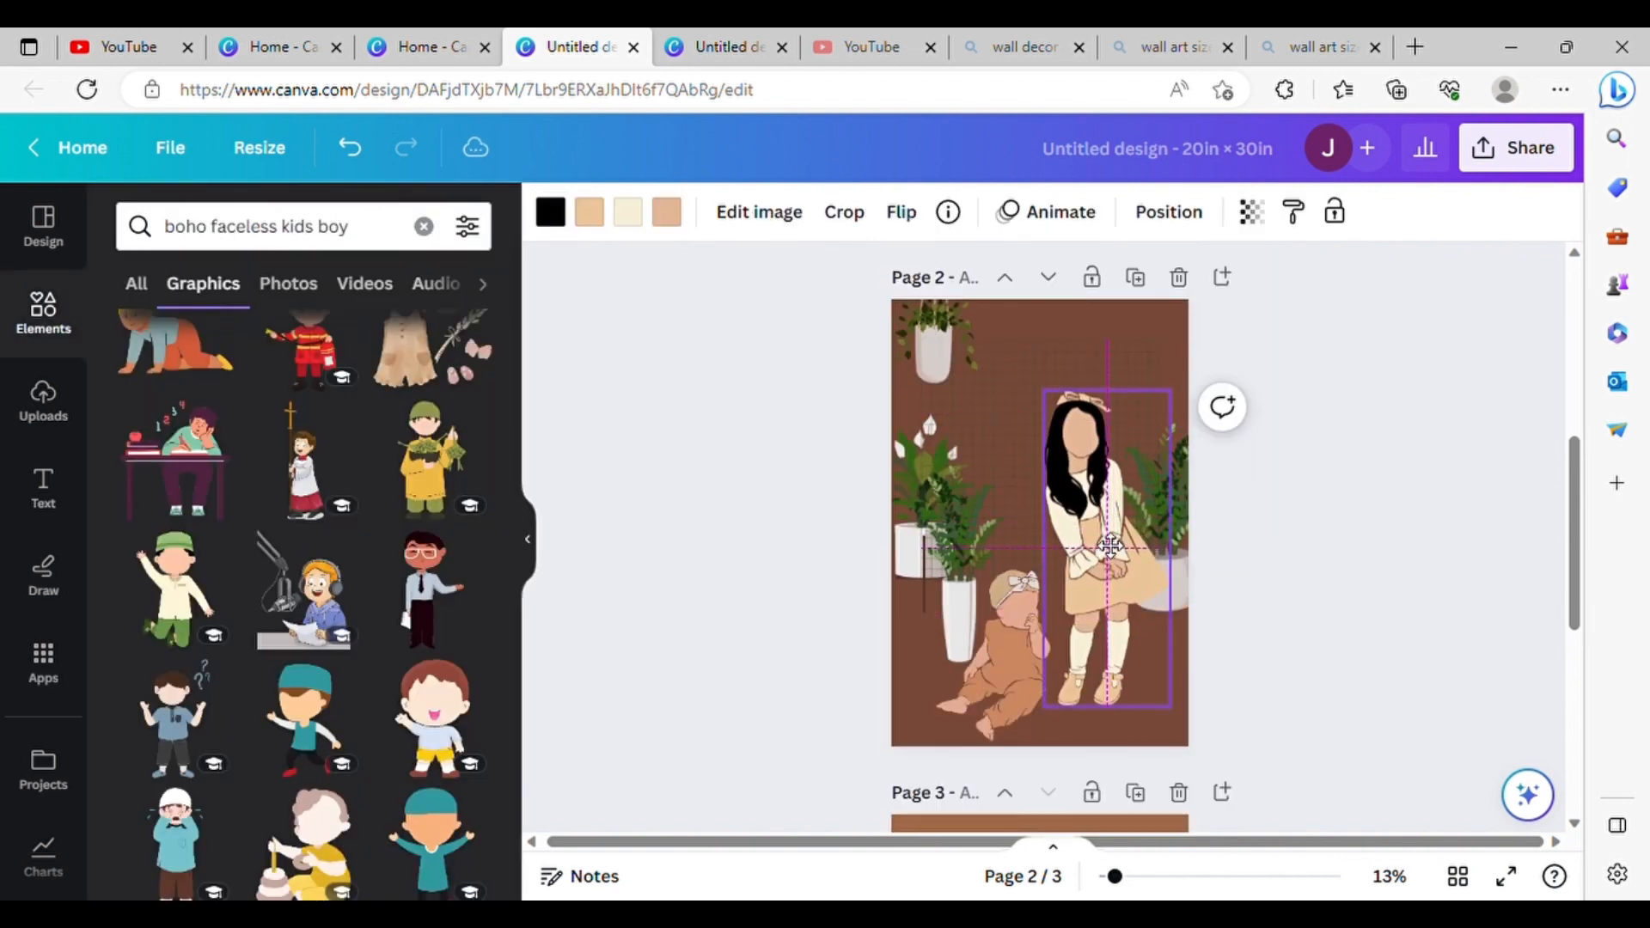
pyautogui.click(1237, 512)
# Step: Review the pages and download the design as PNG
pyautogui.click(528, 542)
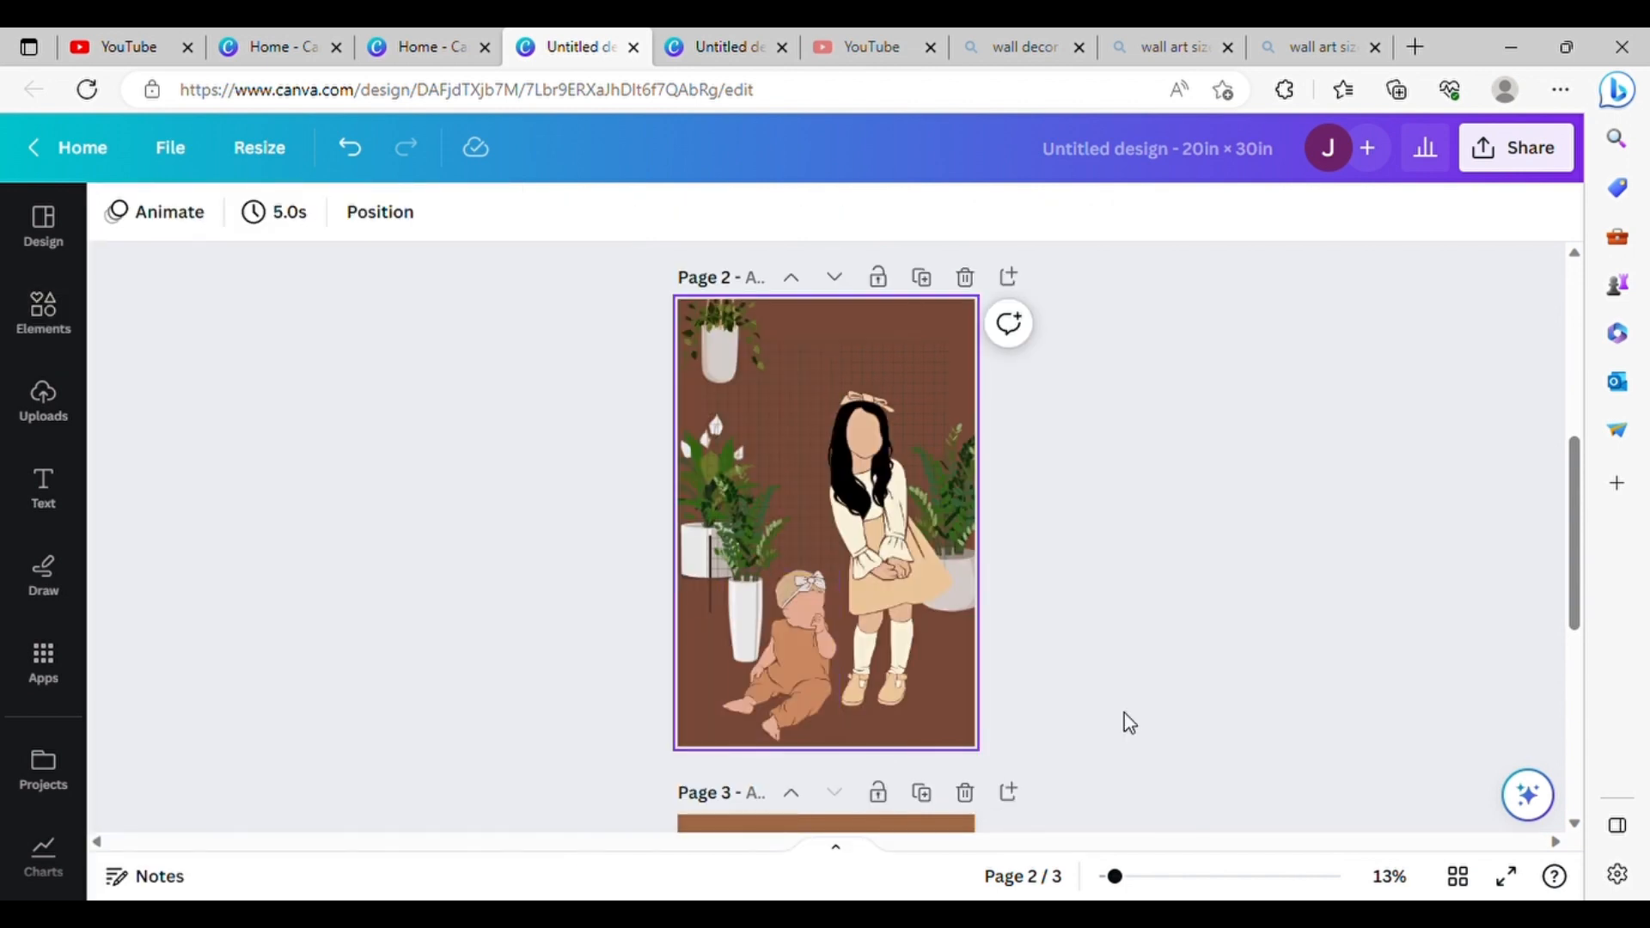
pyautogui.scroll(5, 987, 671)
pyautogui.scroll(-10, 986, 671)
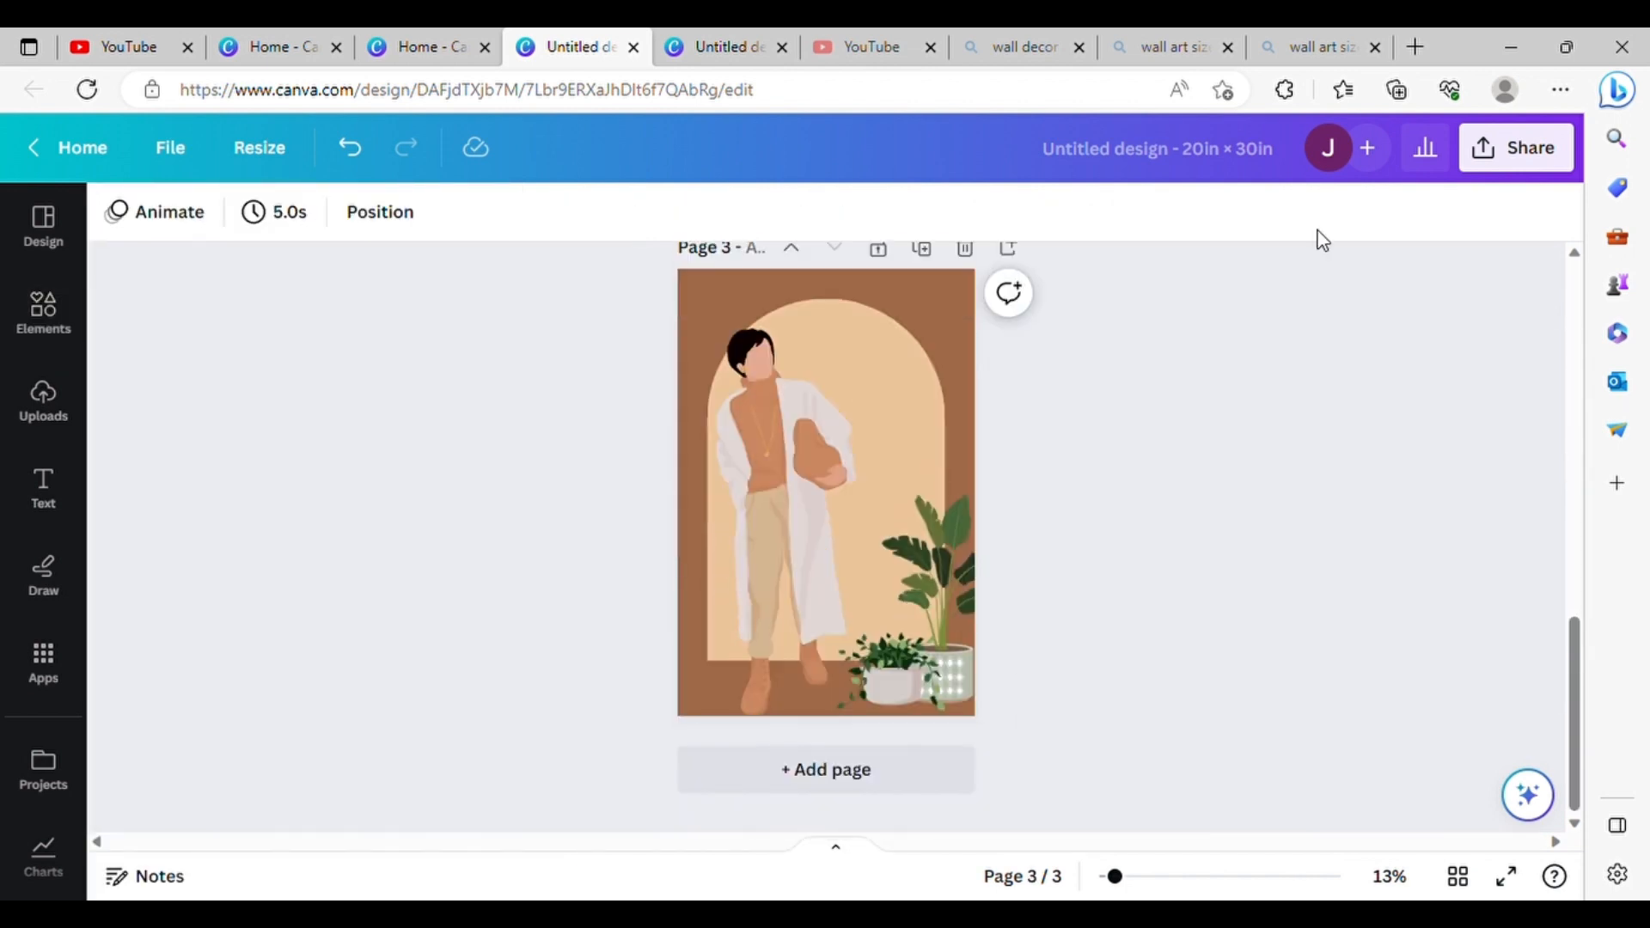
pyautogui.click(1517, 147)
pyautogui.click(1164, 765)
pyautogui.click(1220, 318)
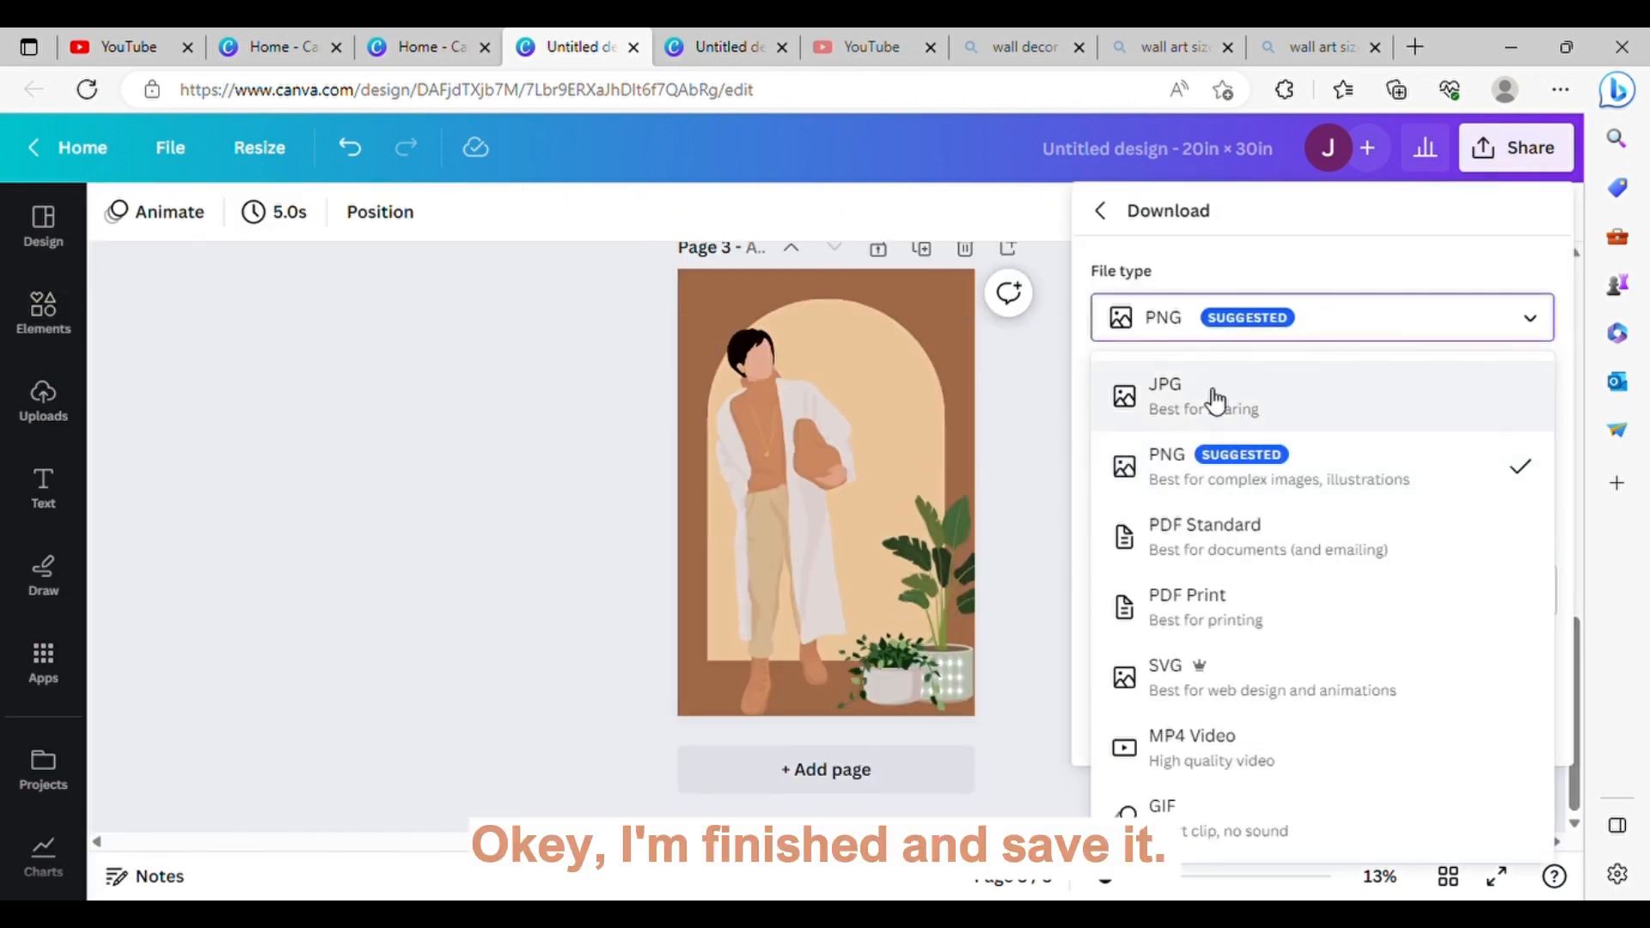
pyautogui.click(1204, 464)
pyautogui.click(1131, 722)
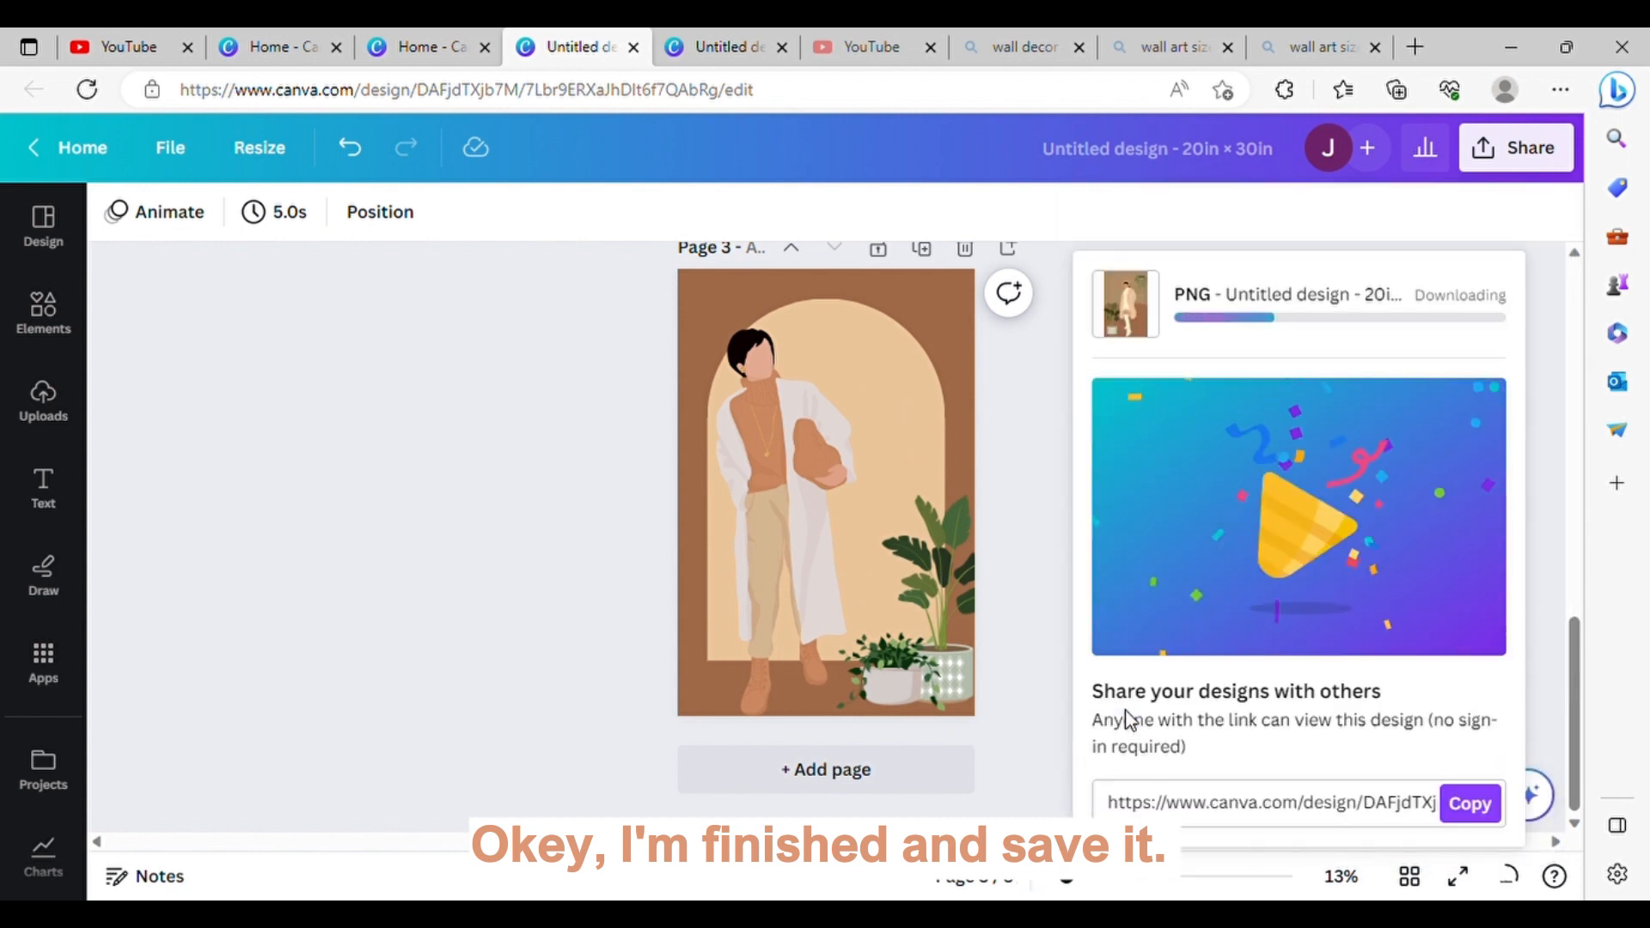